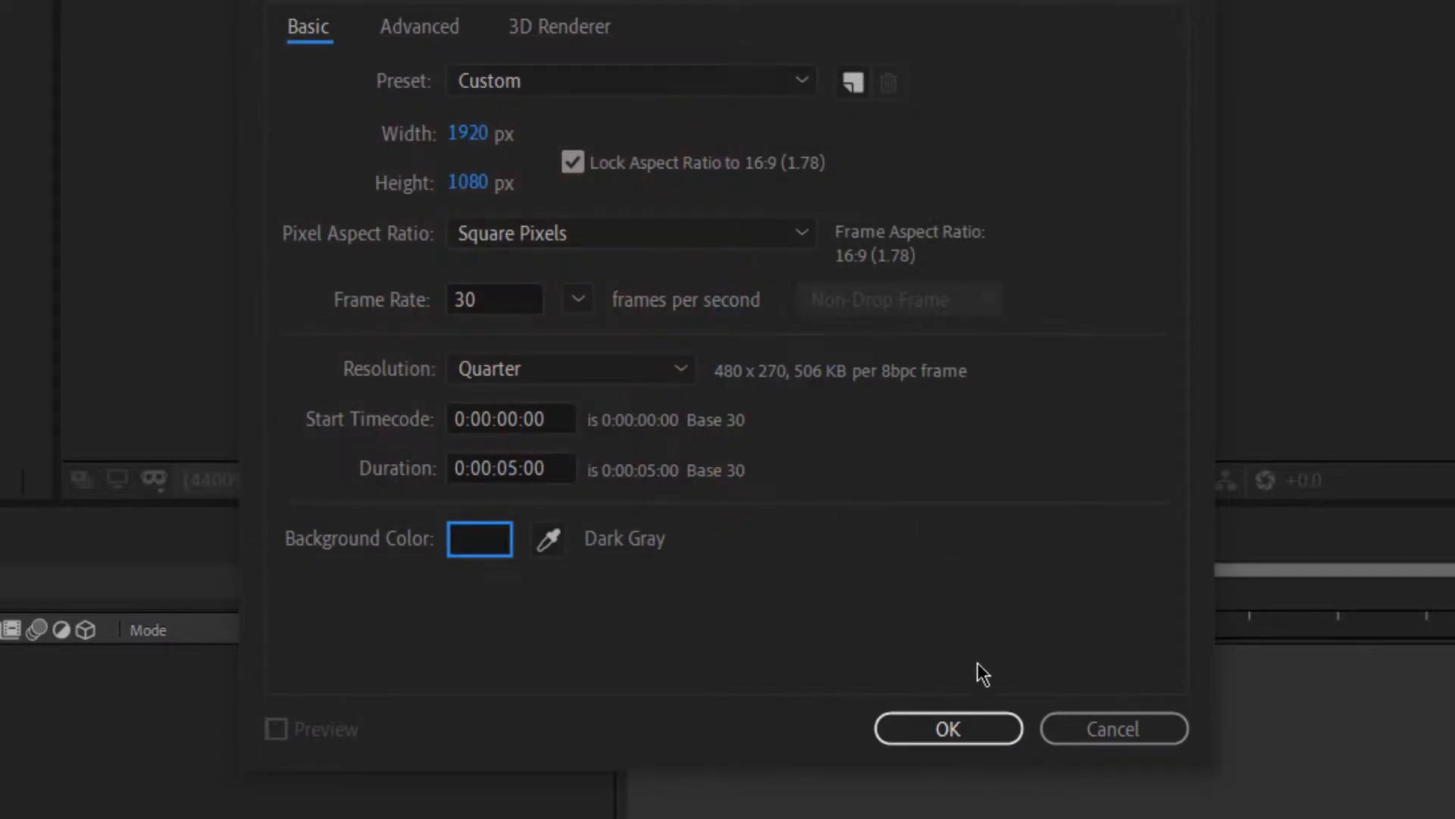
# Create the 1920 × 1080, 30 fps, five-second composition and add a text layer reading GLITCH
pyautogui.click(973, 726)
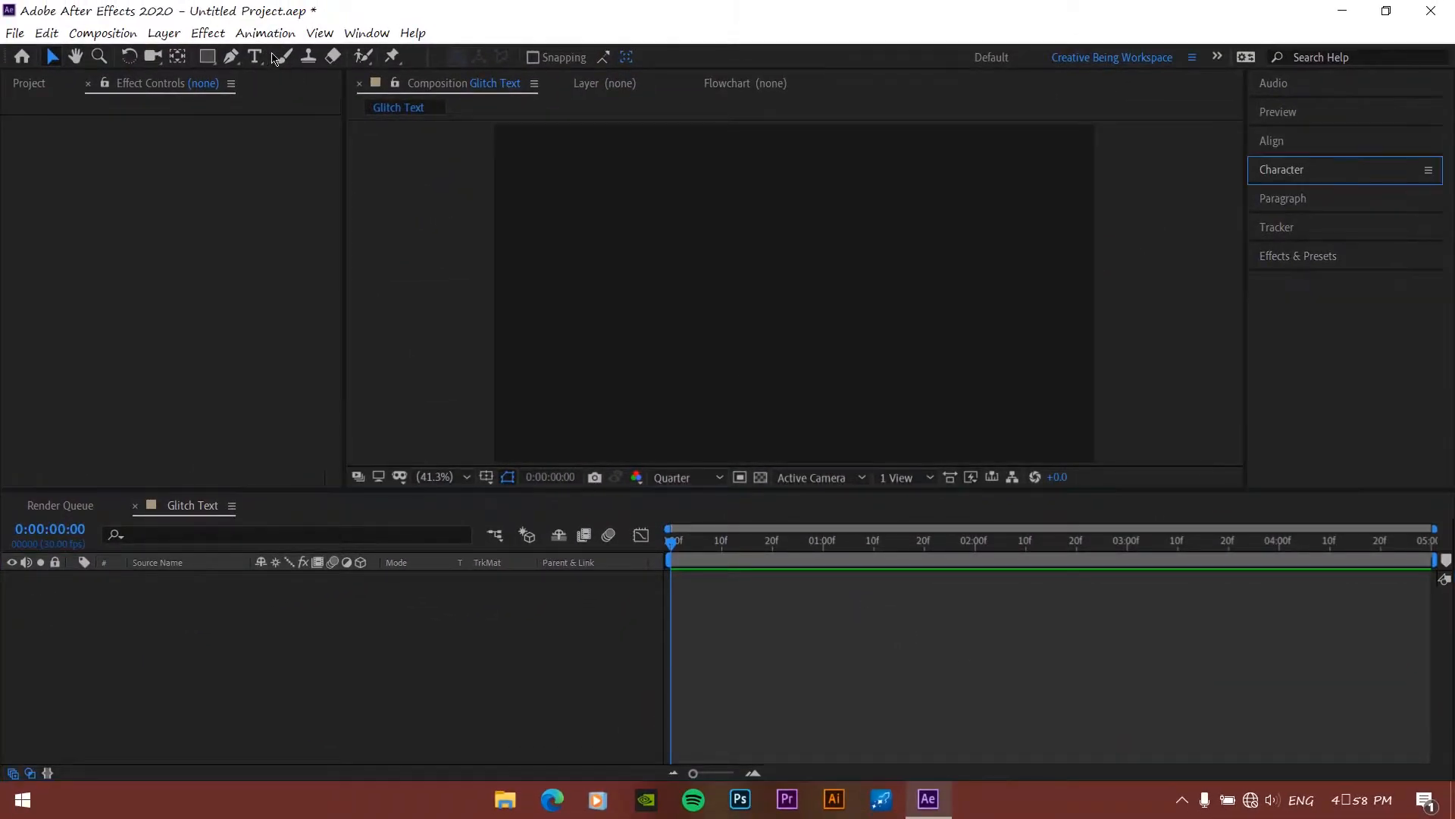
pyautogui.click(255, 57)
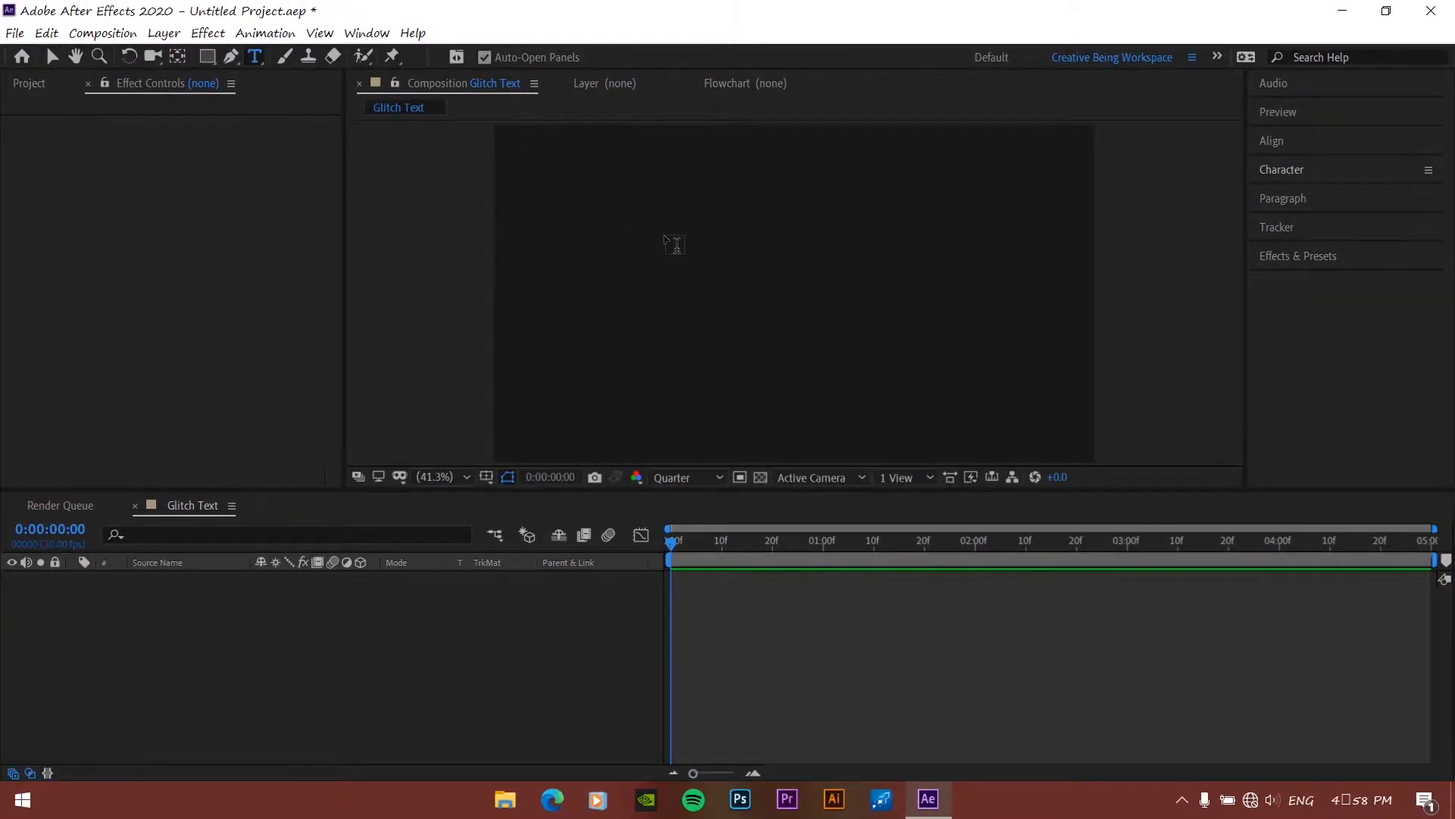
pyautogui.click(670, 283)
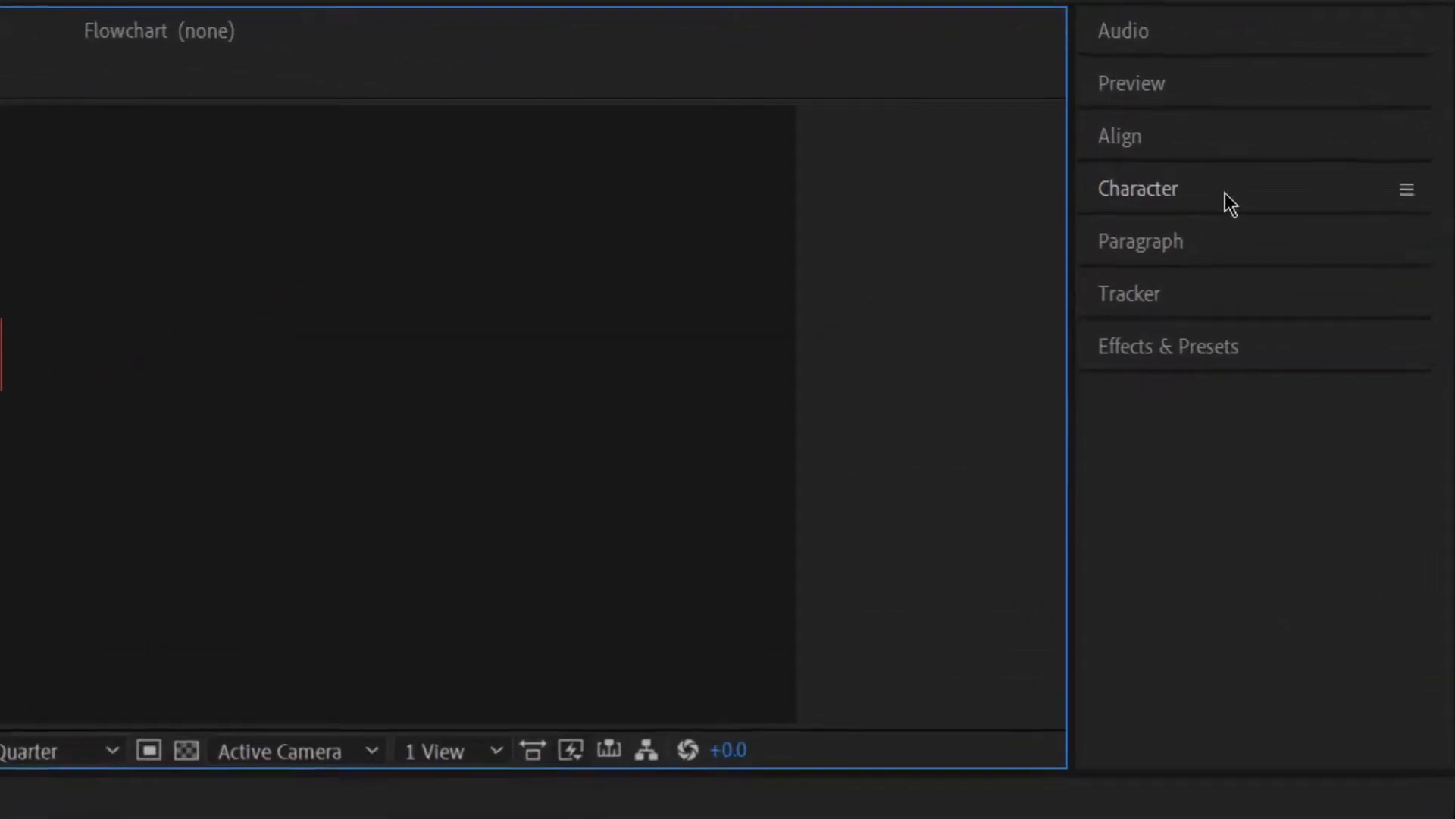
pyautogui.click(1329, 174)
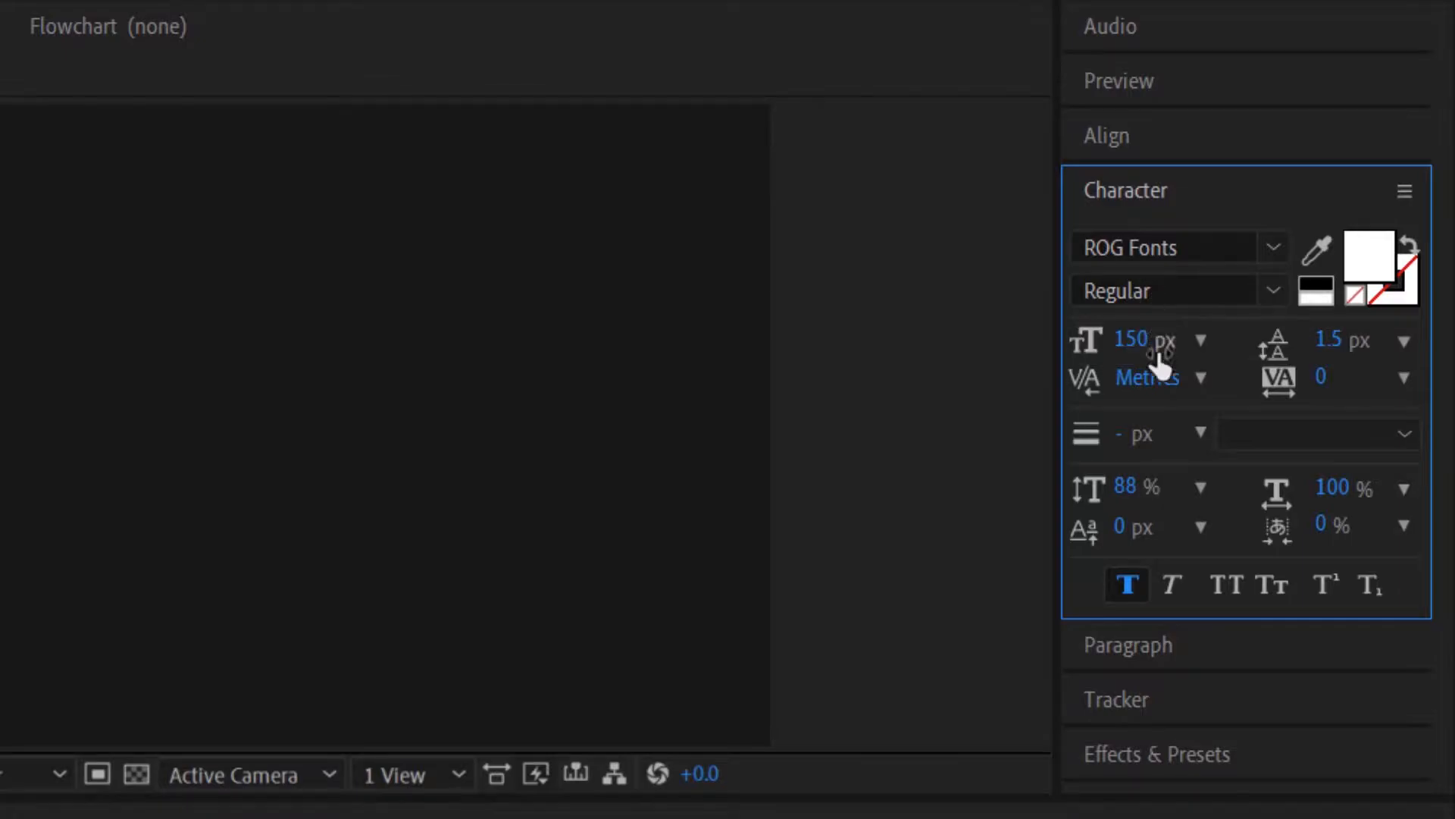
pyautogui.write('GLITCH')
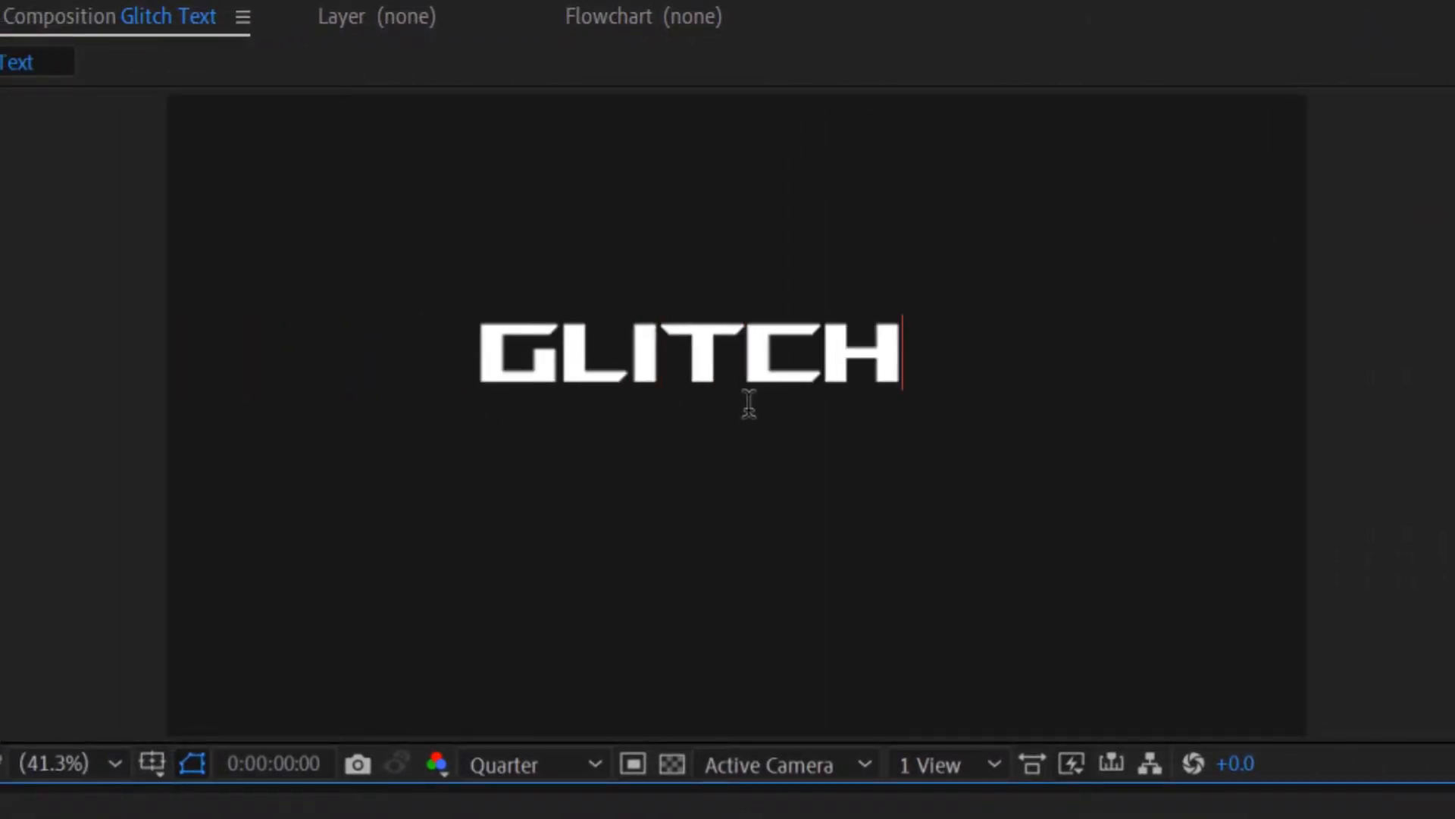
# Increase the font size of the whole GLITCH text to 197 px
pyautogui.hotkey('ctrl', 'a')
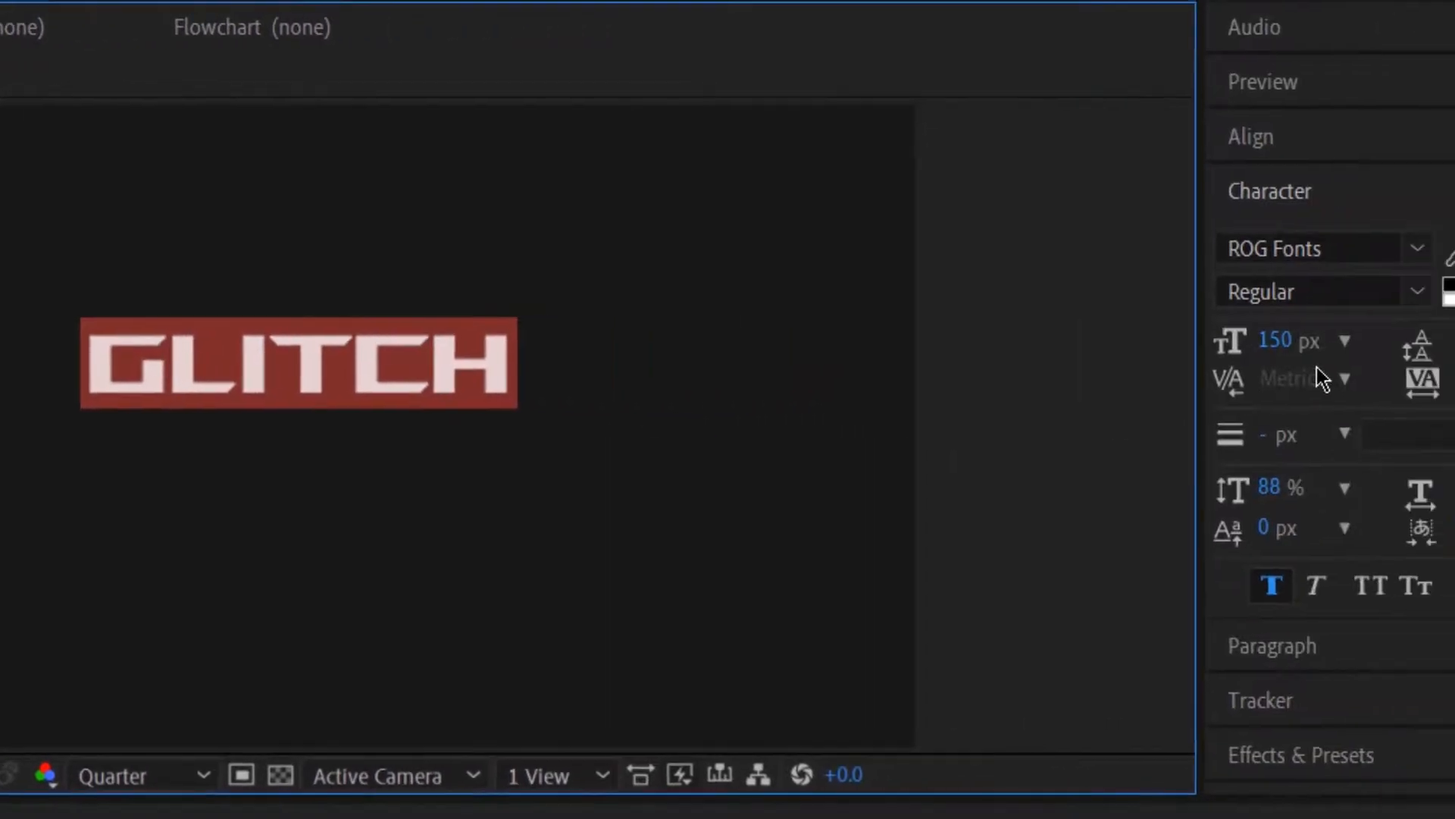
pyautogui.click(1146, 349)
pyautogui.moveTo(1146, 348); pyautogui.dragTo(1232, 351)
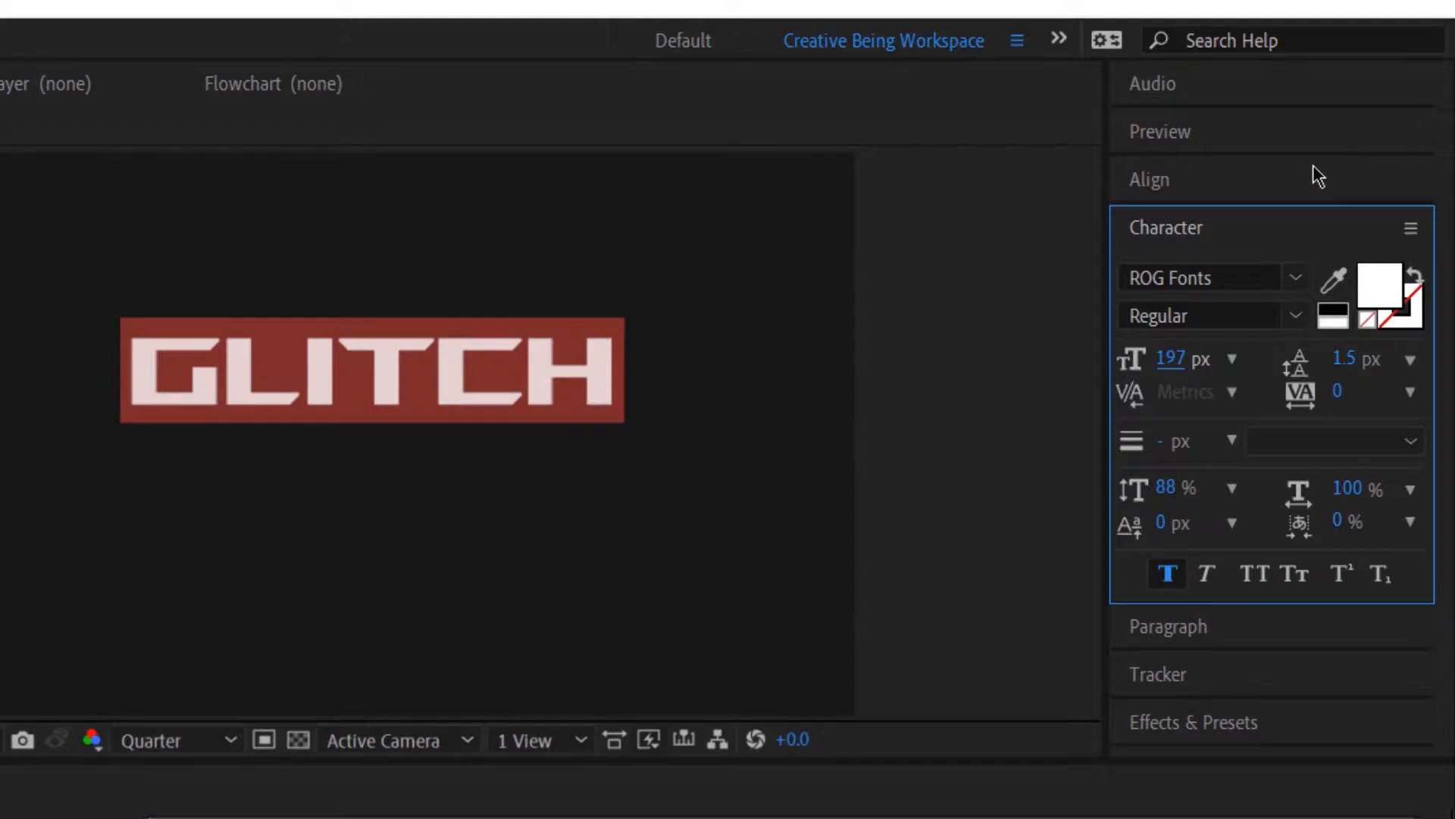
# Align the GLITCH text layer to the centre of the composition, horizontally and vertically
pyautogui.click(1315, 170)
pyautogui.click(1198, 261)
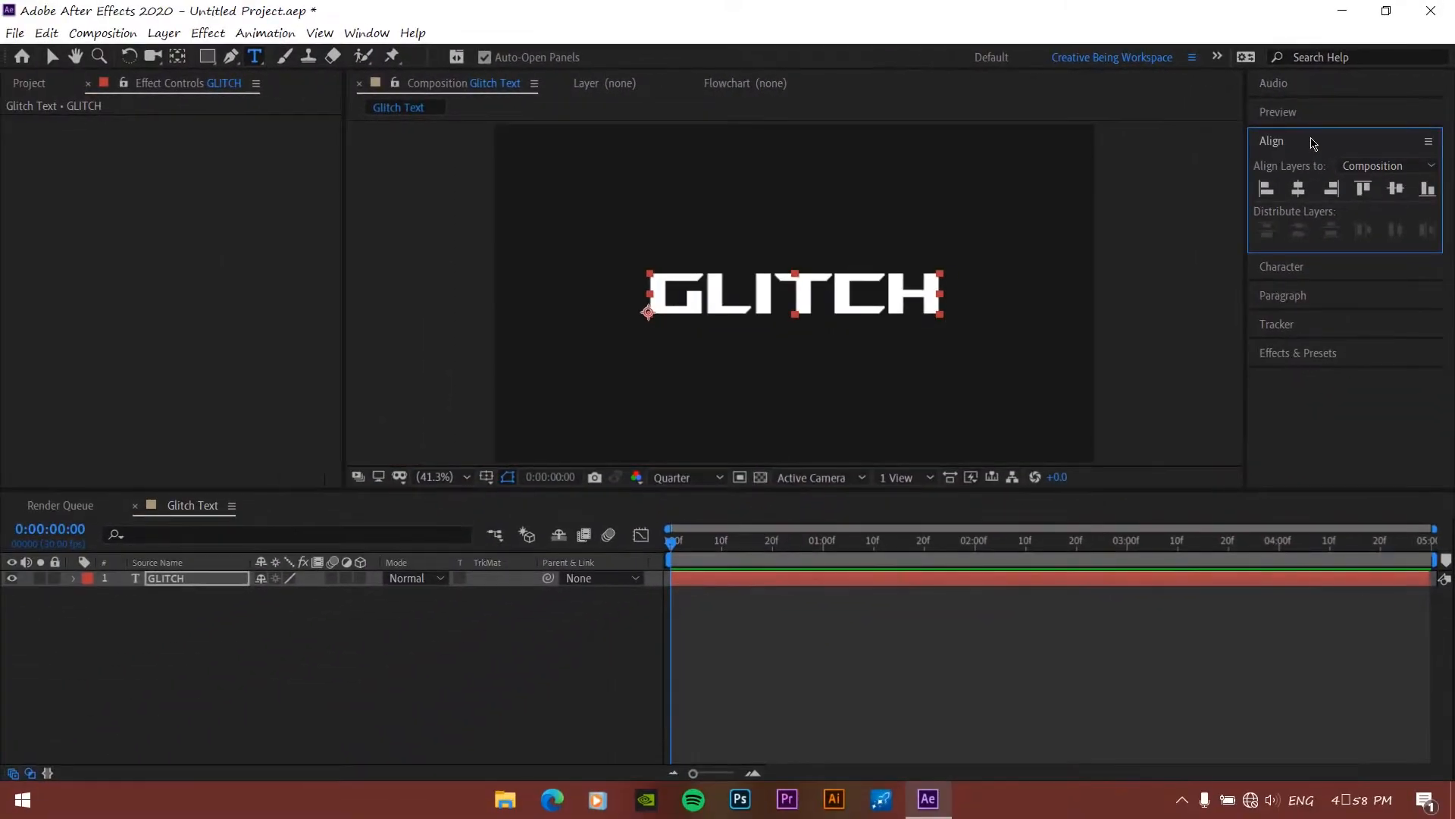
pyautogui.click(1223, 183)
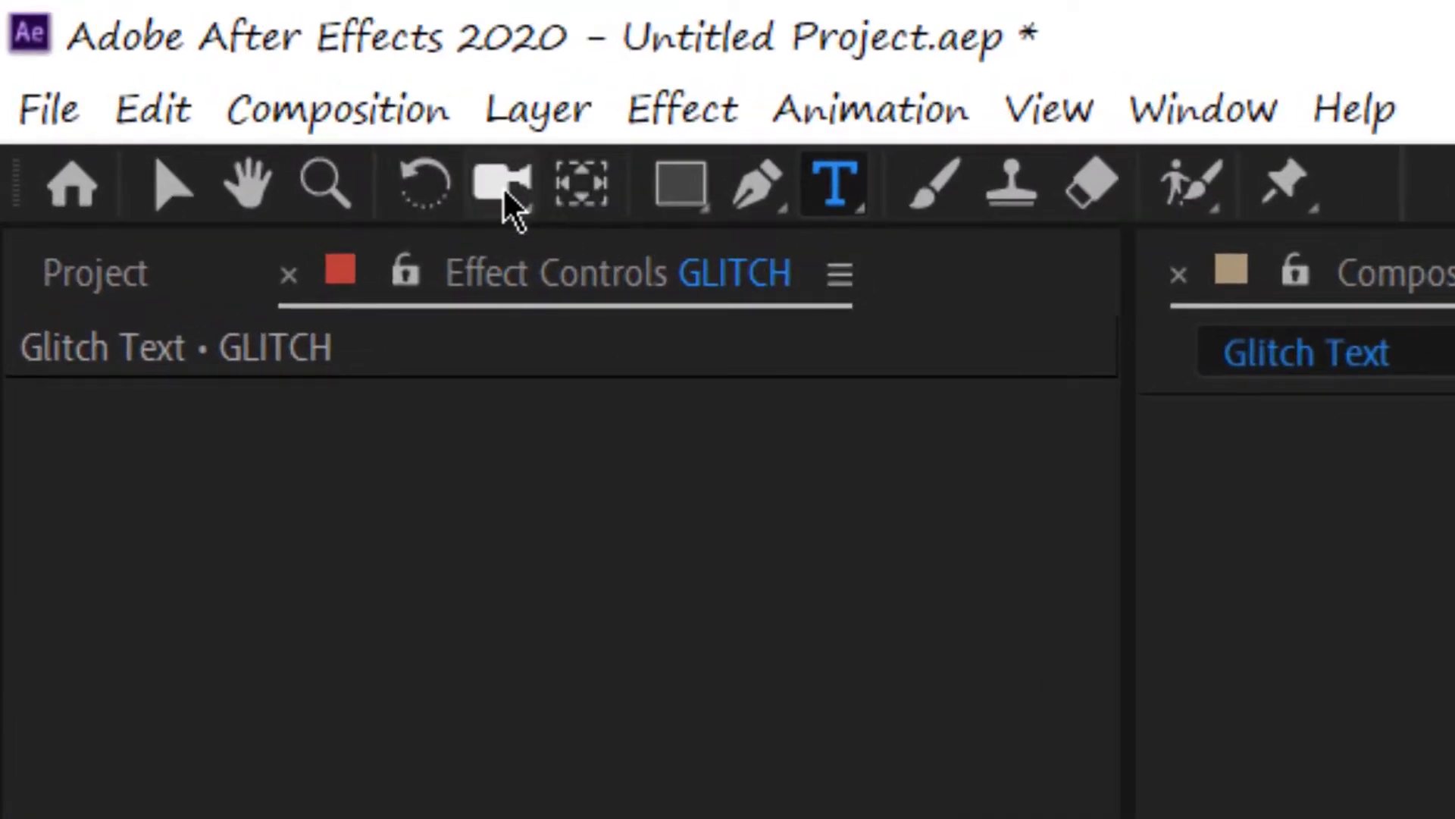
# Move the GLITCH layer's anchor point from the lower corner to the middle of the text
pyautogui.click(174, 57)
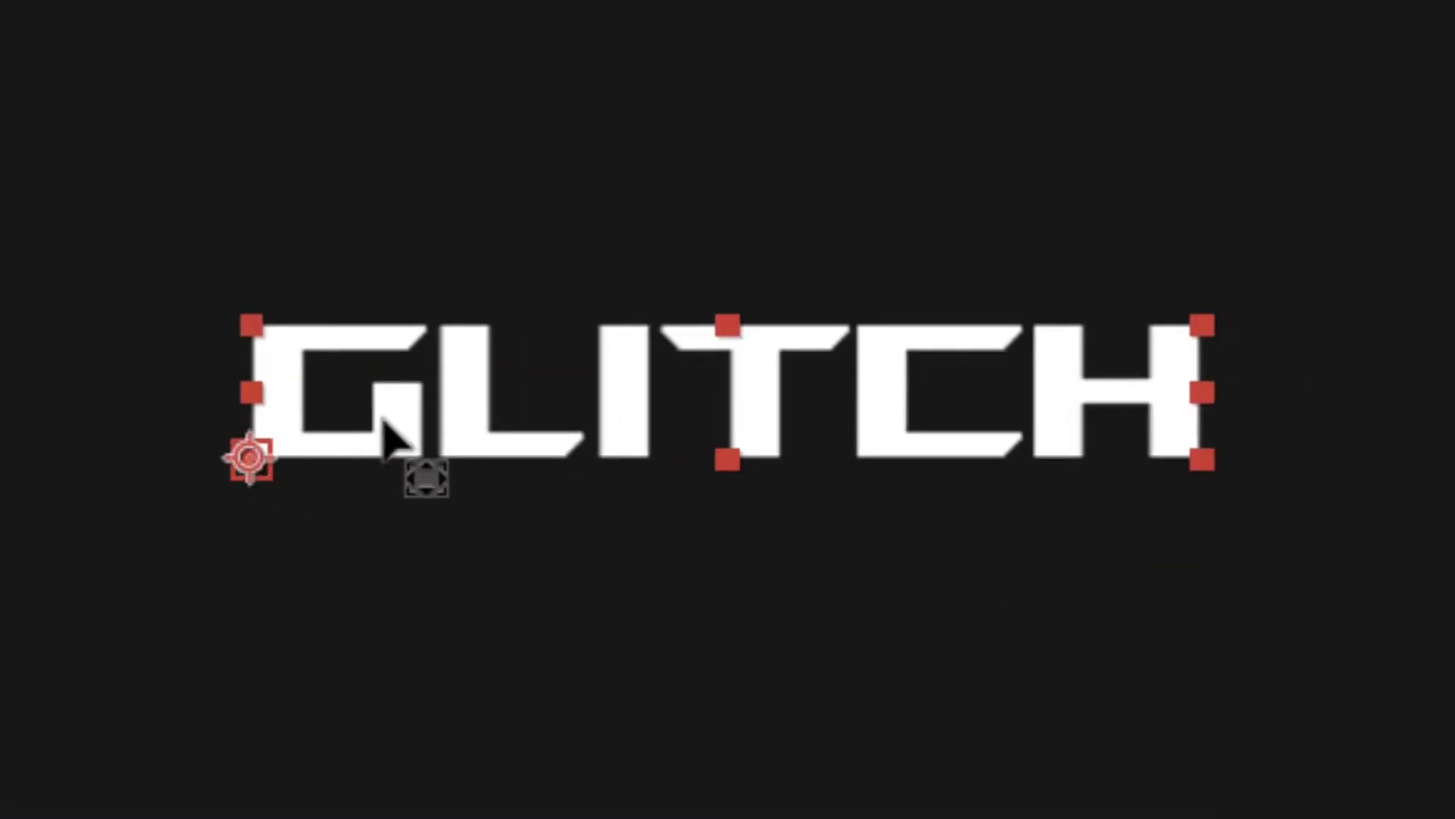
pyautogui.moveTo(383, 423); pyautogui.dragTo(775, 386)
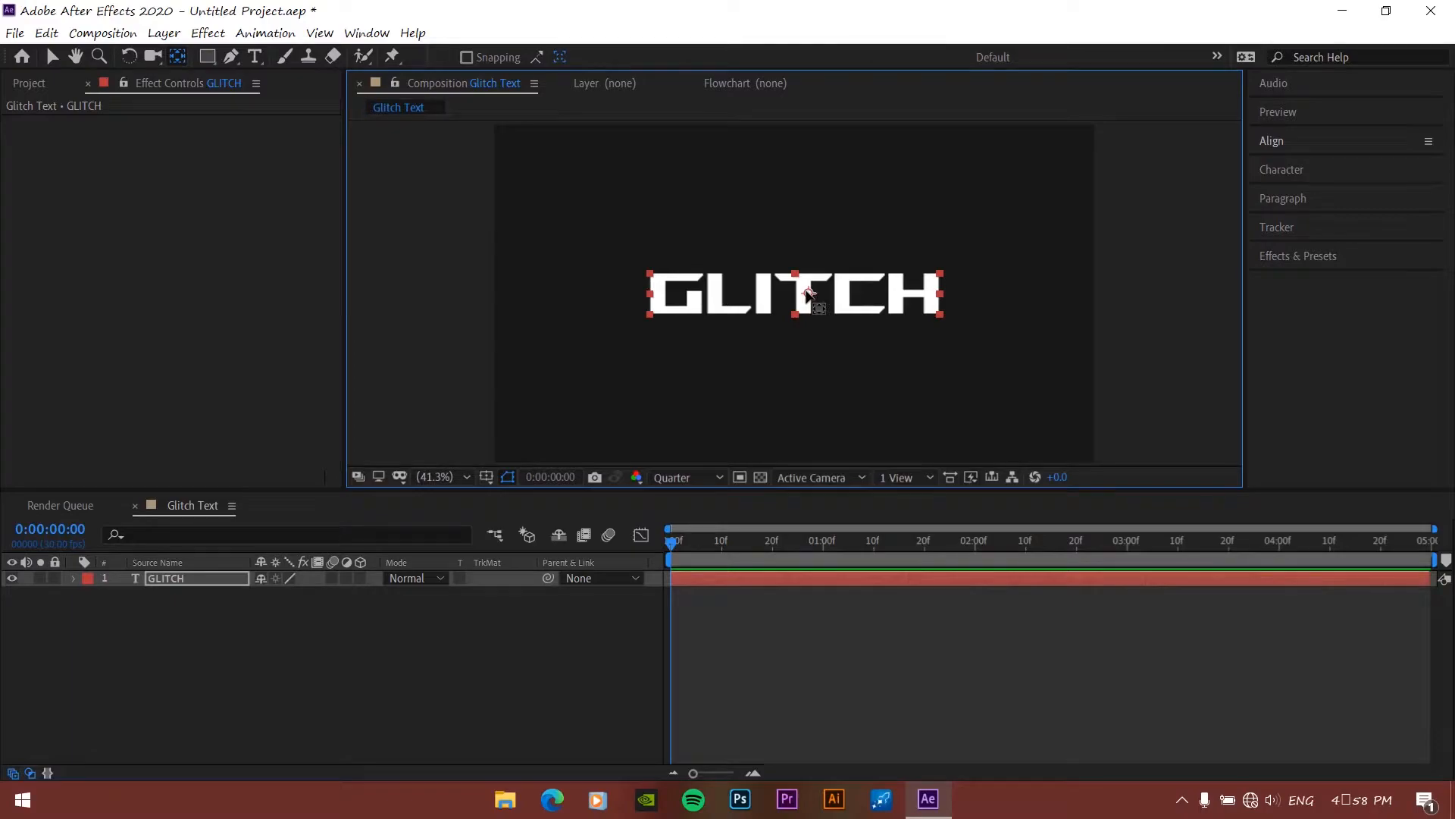
pyautogui.moveTo(809, 294); pyautogui.dragTo(793, 294)
pyautogui.click(52, 57)
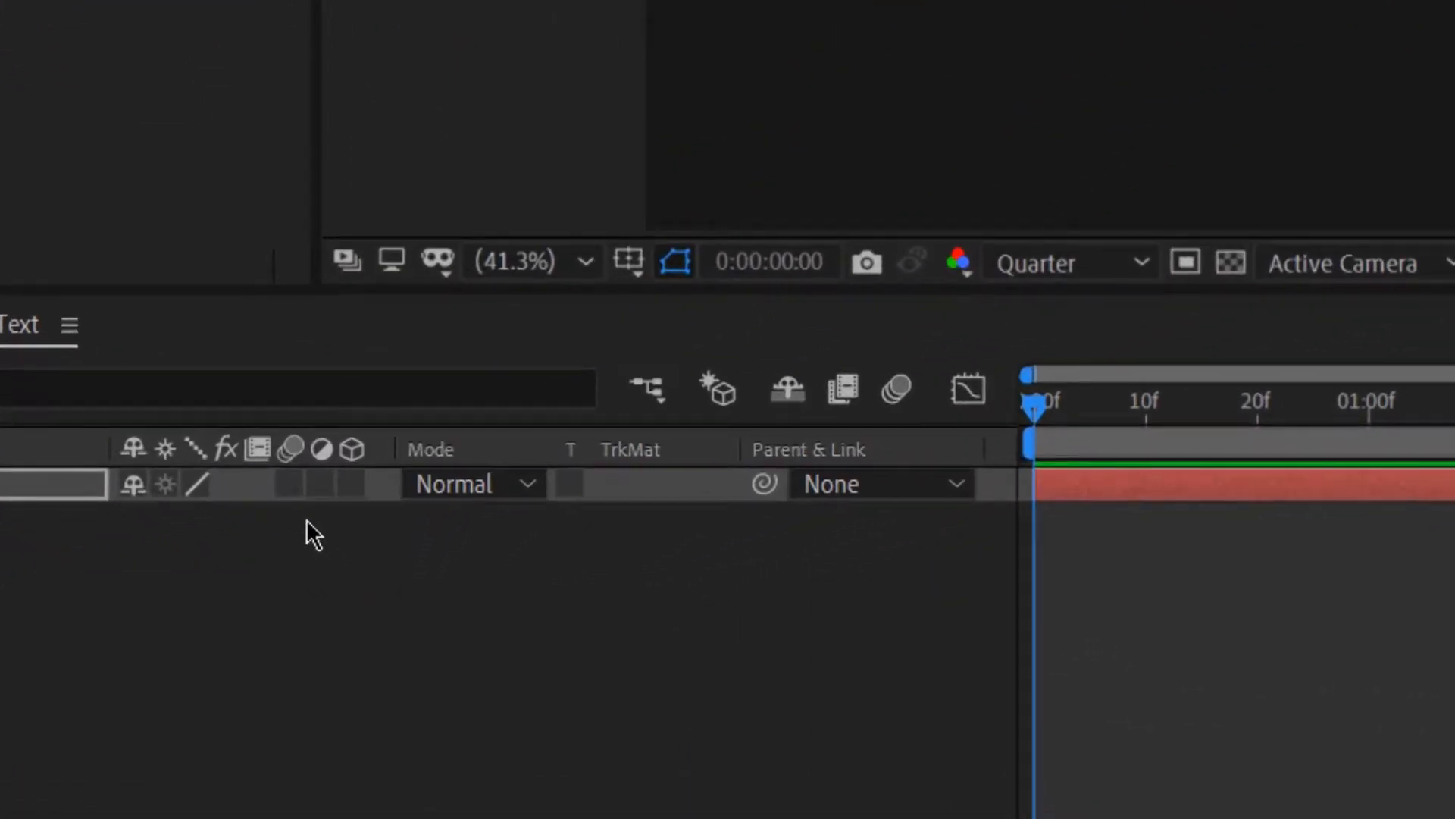
# Create a comp-sized 1920 × 1080 solid layer named Glitch Solid
pyautogui.rightClick(341, 595)
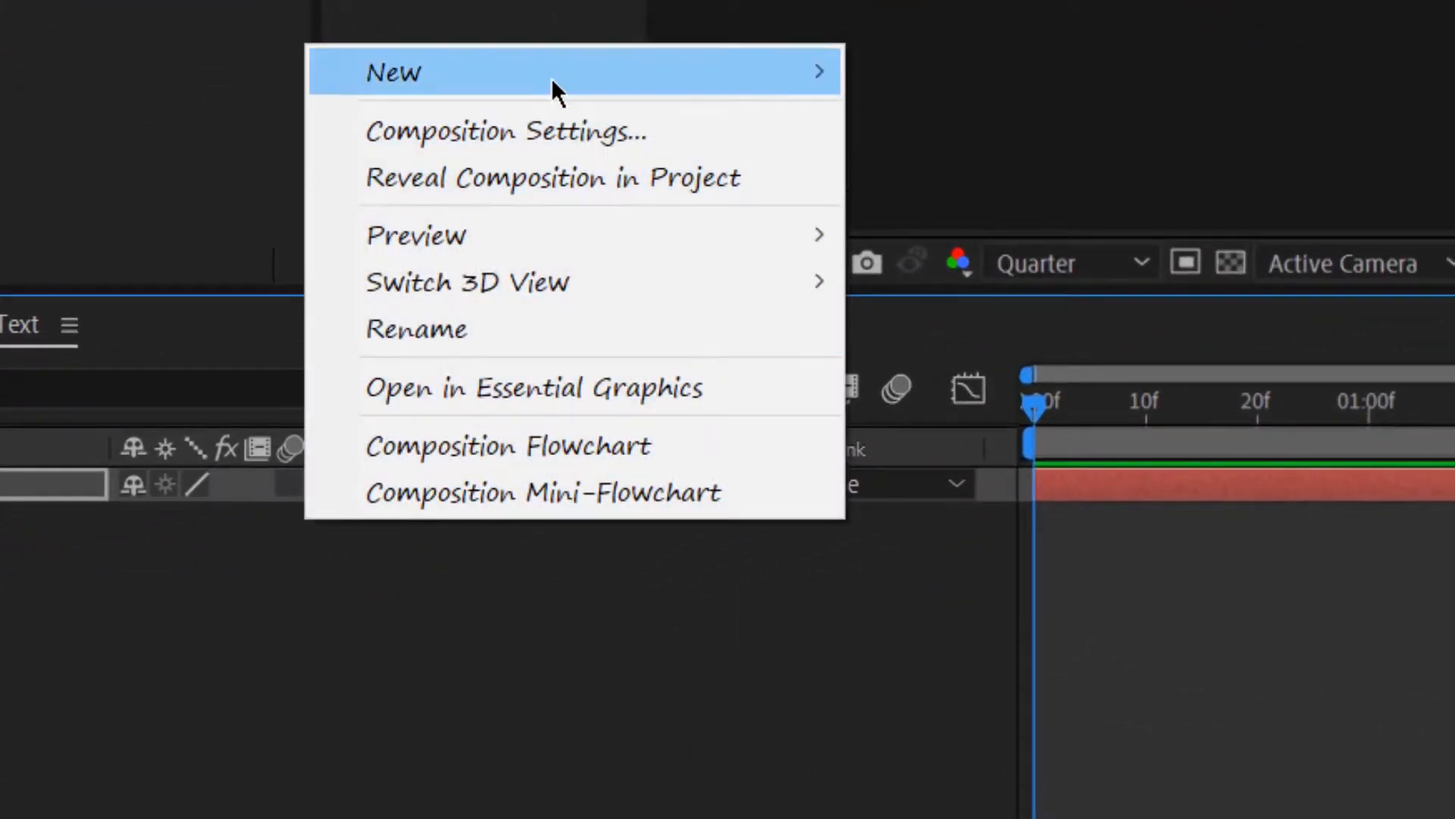
pyautogui.moveTo(783, 71)
pyautogui.click(928, 185)
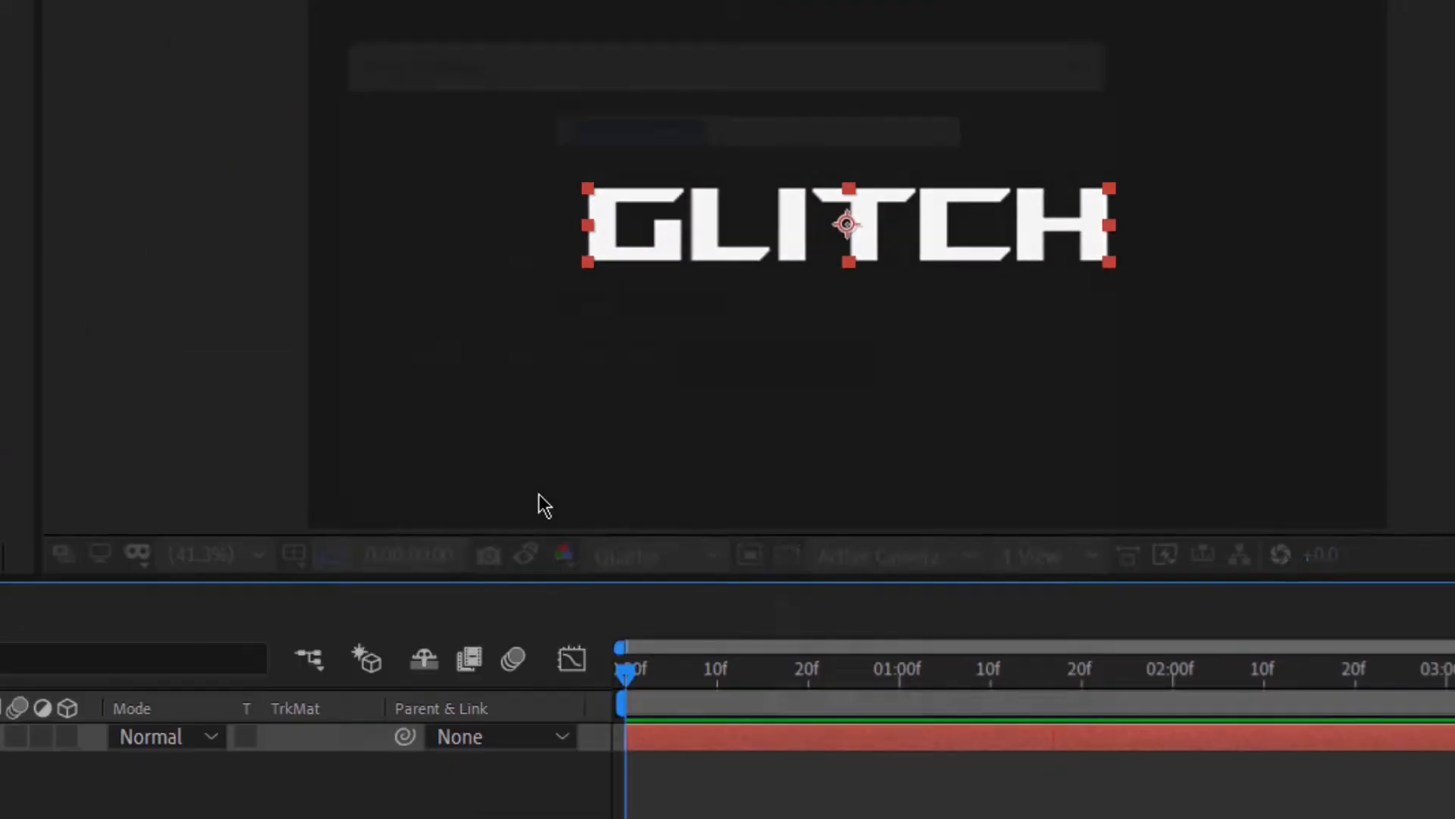
pyautogui.write('Glitch S')
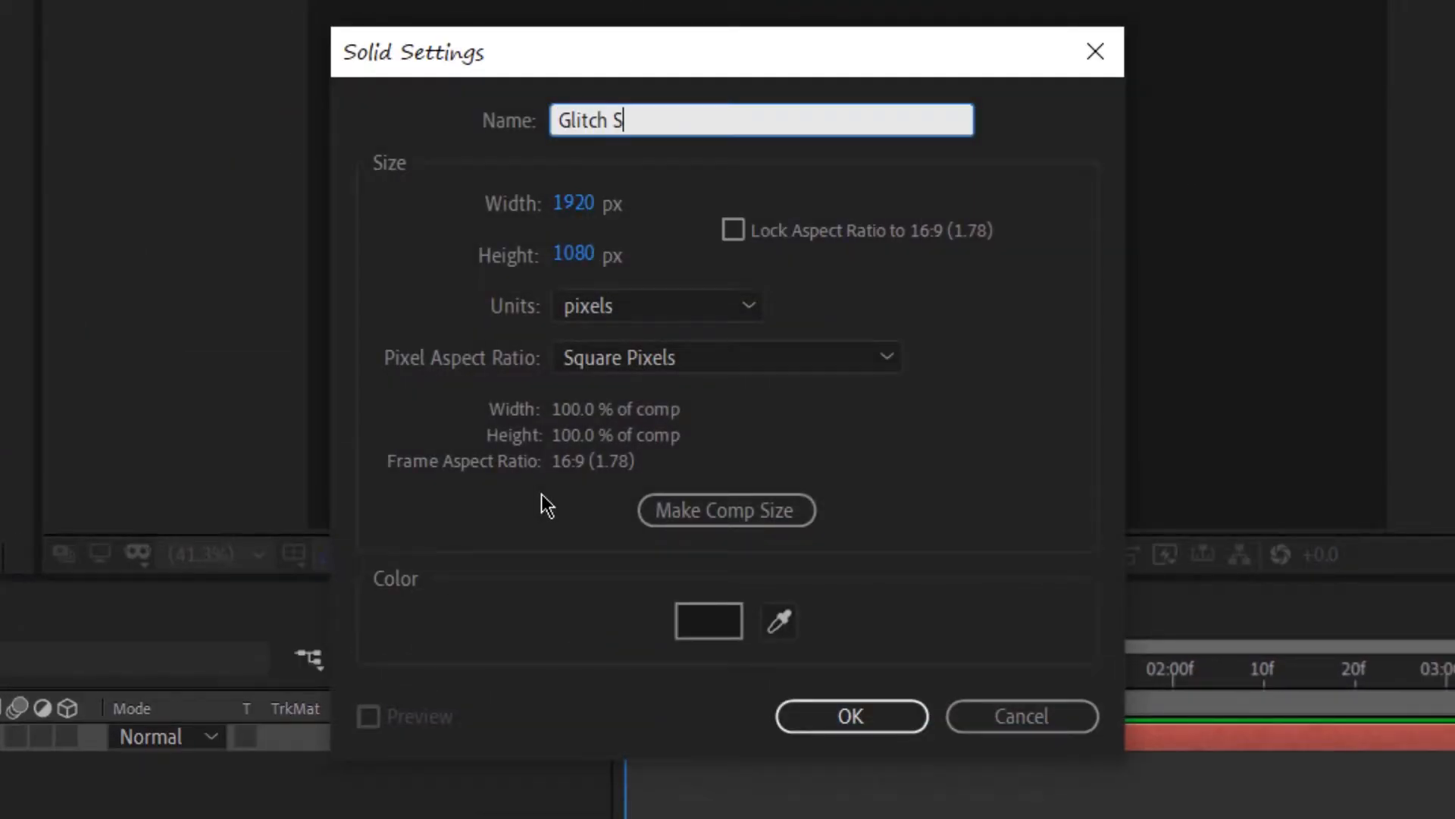
pyautogui.write('olid')
pyautogui.press('Return')
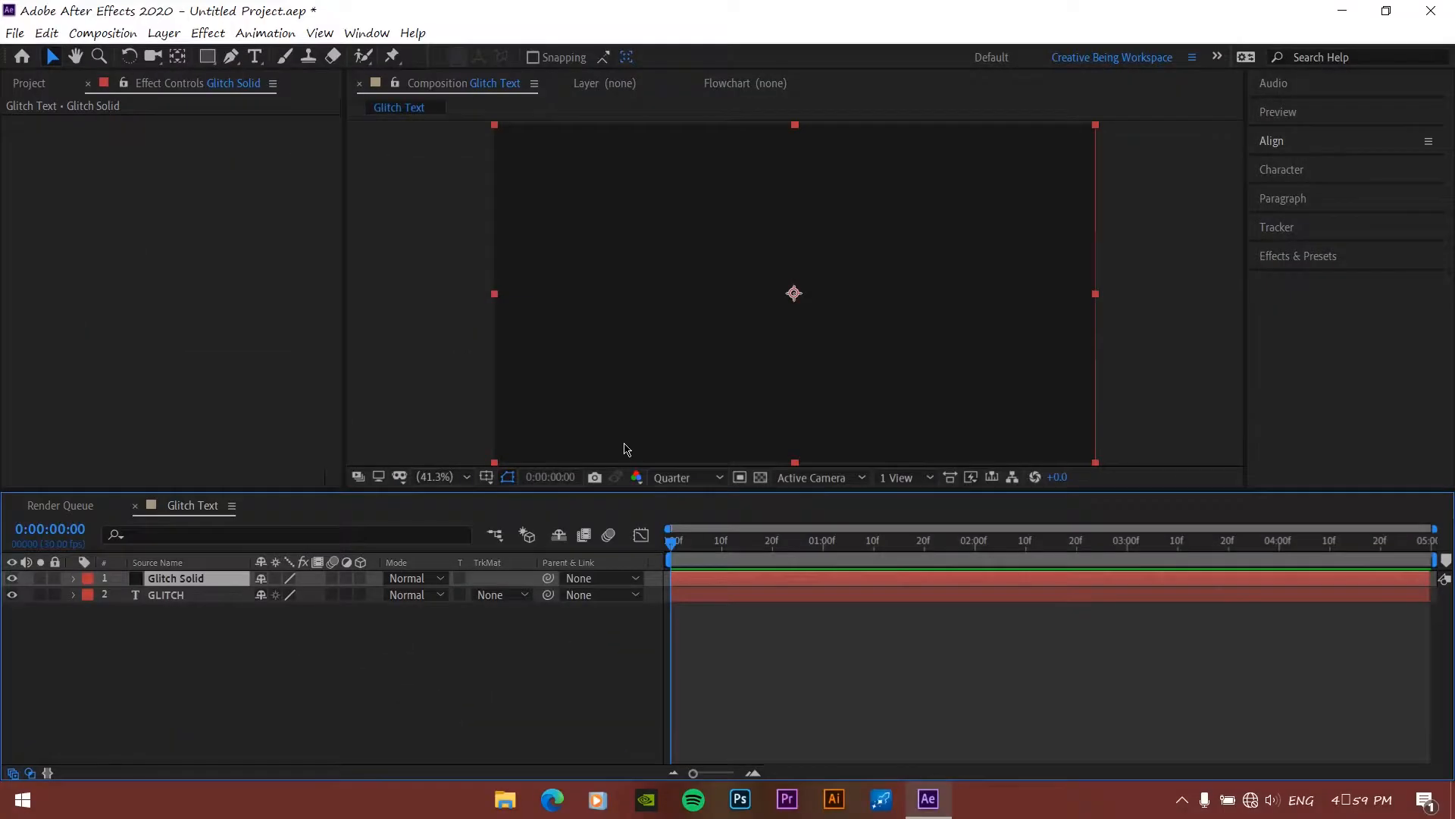
# Pre-compose the Glitch Solid layer as Noise, leaving all attributes in Glitch Text
pyautogui.rightClick(207, 574)
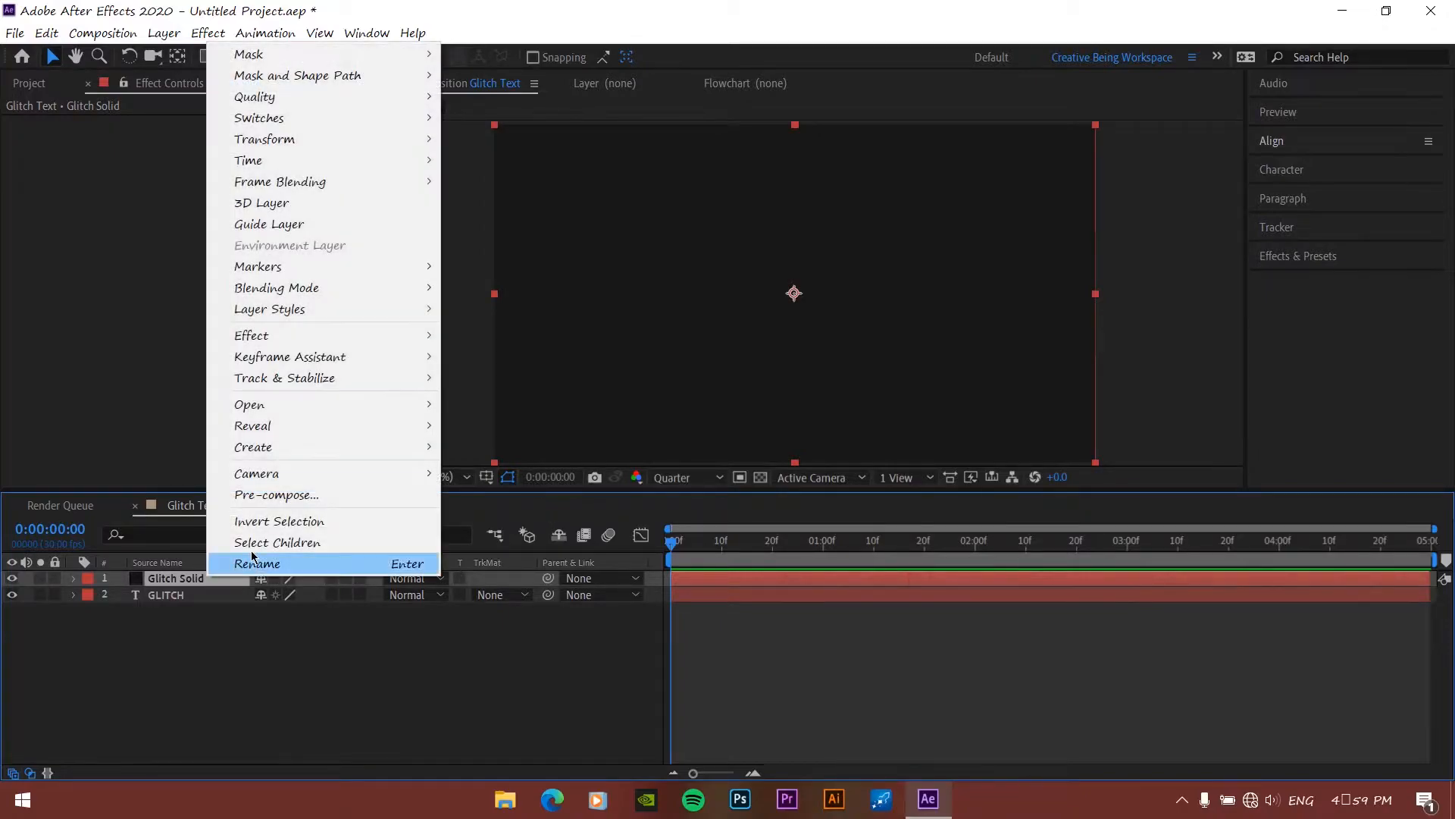
pyautogui.click(271, 494)
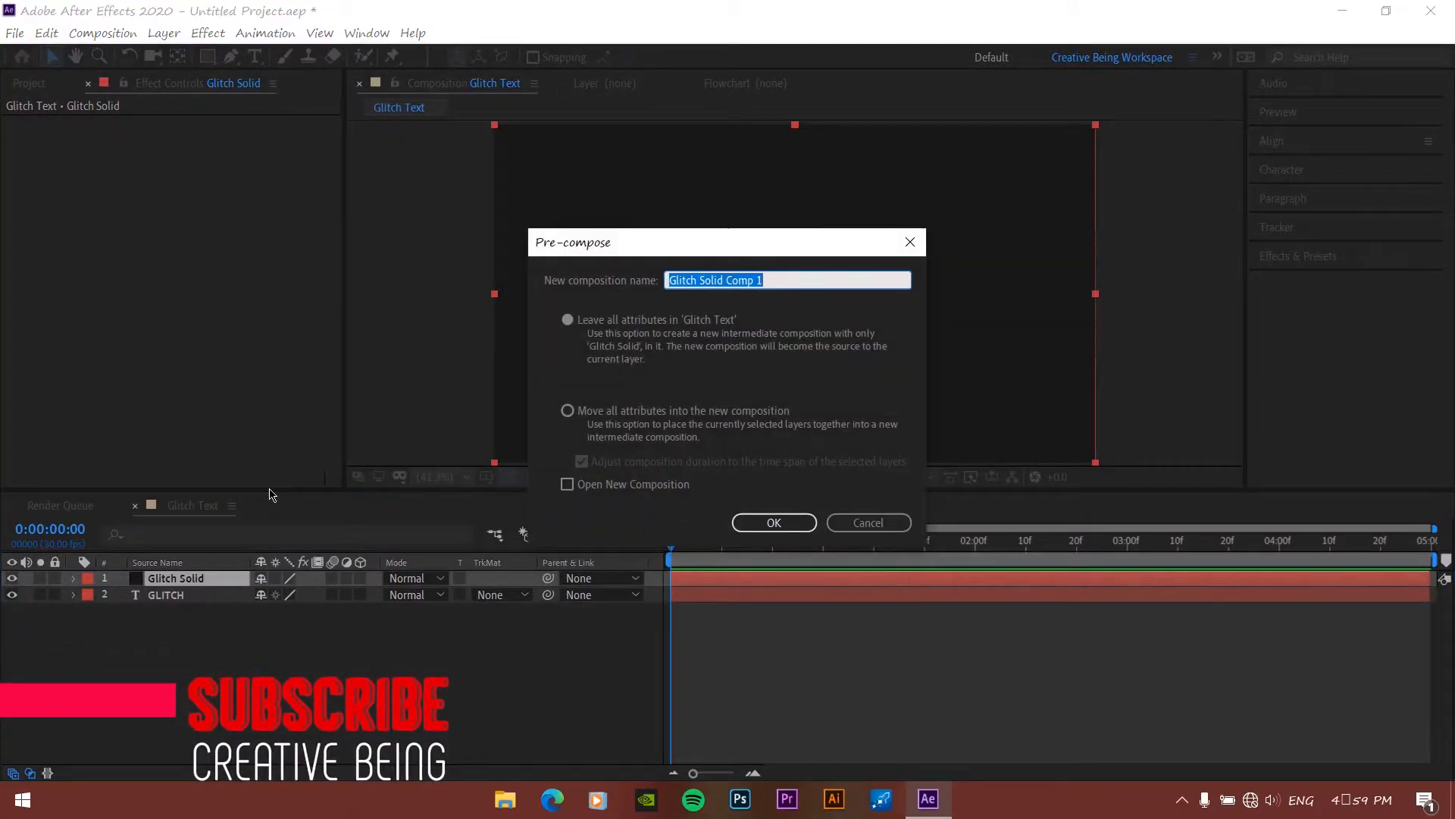
pyautogui.write('Noise')
pyautogui.press('Return')
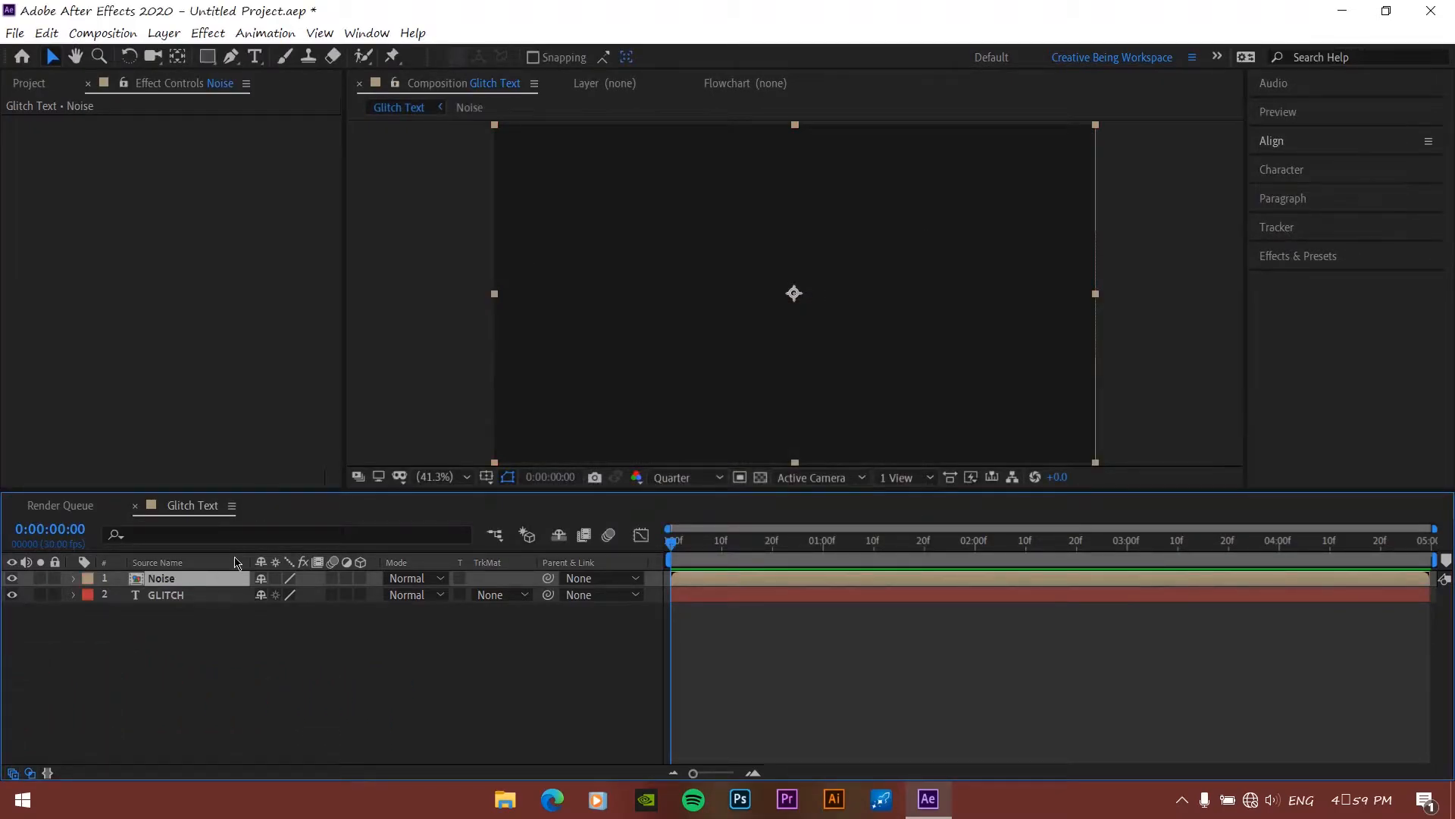
# Open the Noise composition and apply the Fractal Noise effect to its Glitch Solid layer
pyautogui.doubleClick(223, 581)
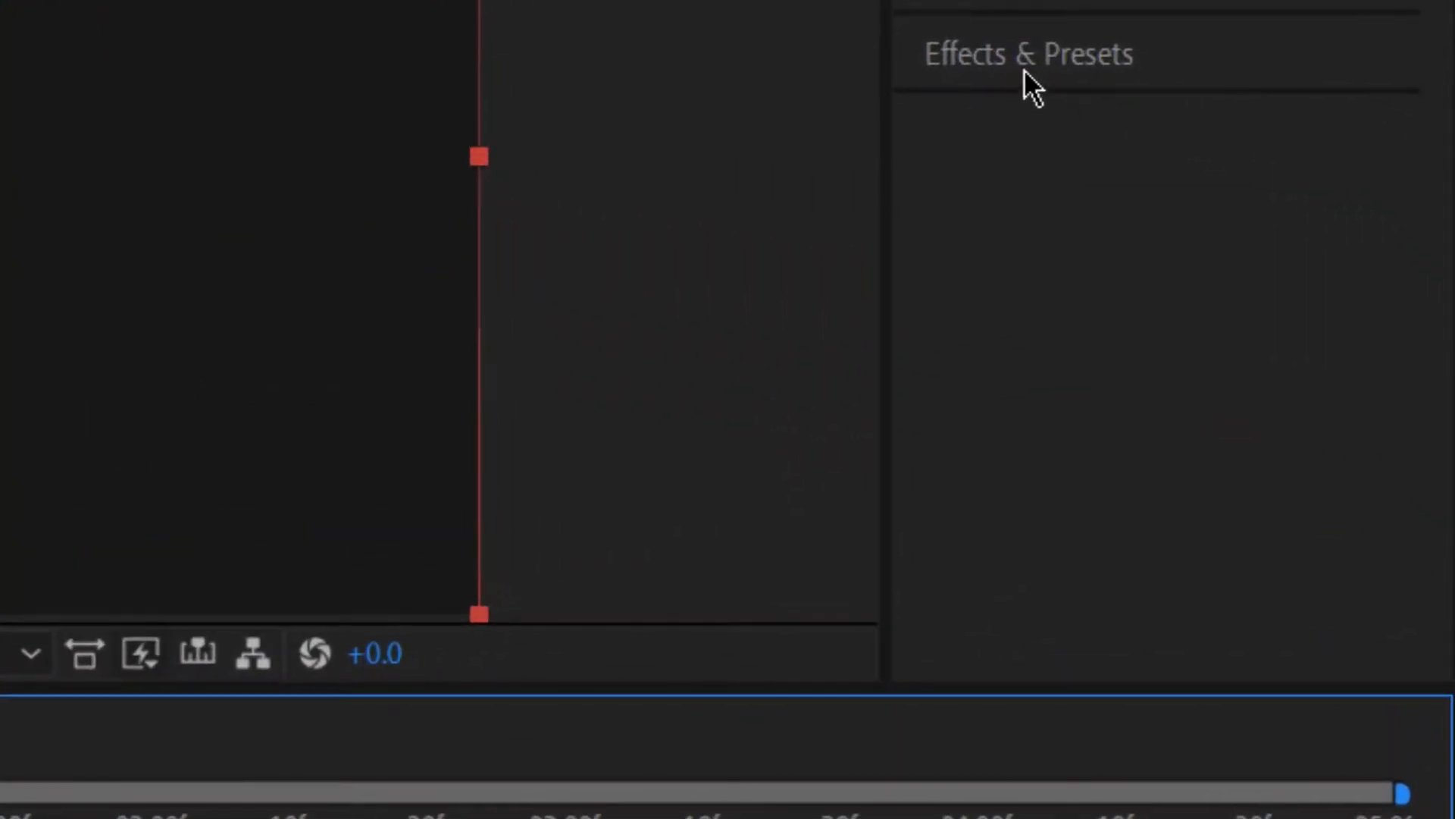
pyautogui.click(1301, 253)
pyautogui.click(1037, 117)
pyautogui.write('Fractal Noise')
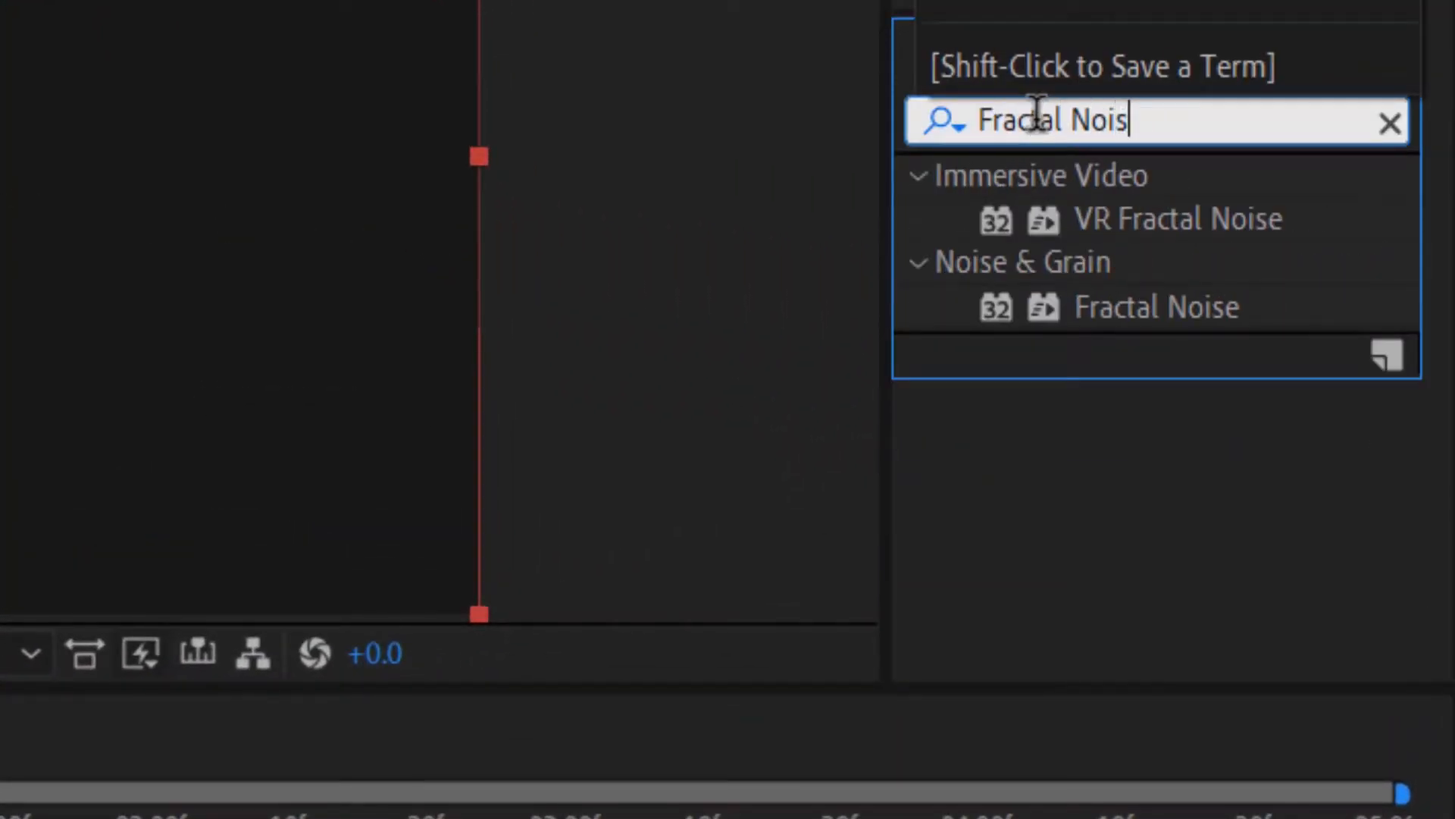
pyautogui.moveTo(1158, 306); pyautogui.dragTo(50, 525)
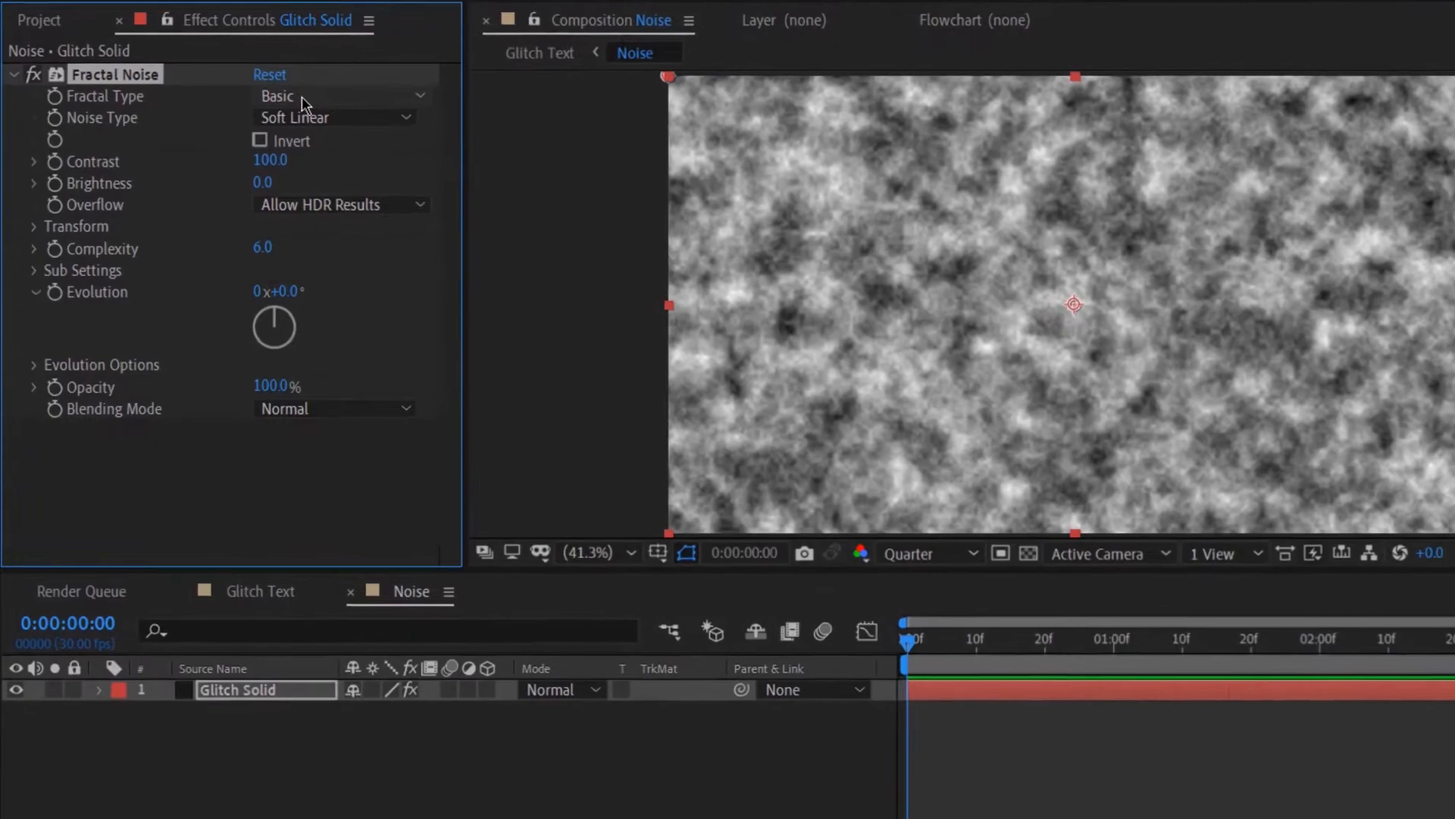
# Keep the Fractal Noise type at Basic and set its Noise Type to Block
pyautogui.click(222, 140)
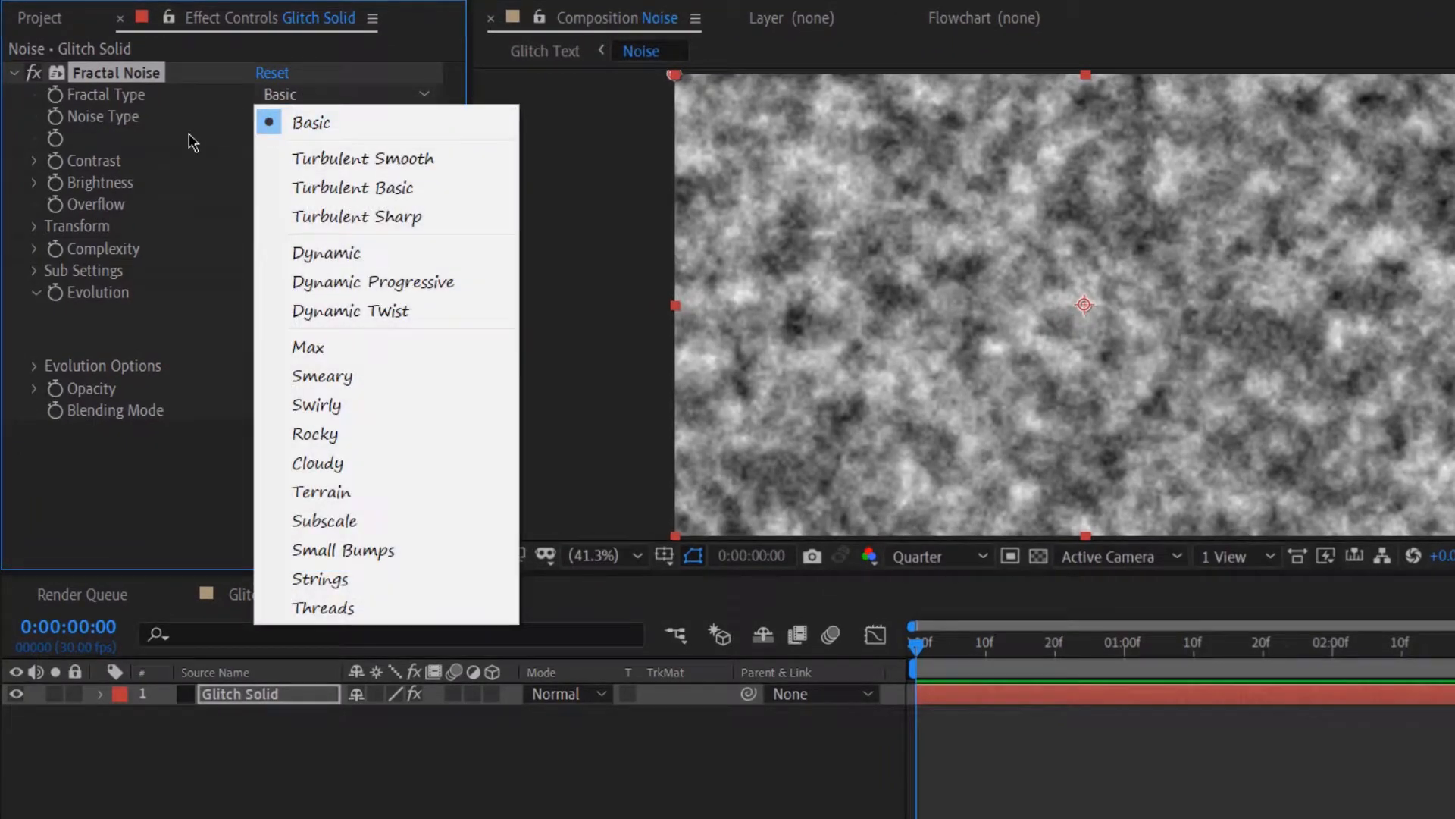
pyautogui.click(278, 124)
pyautogui.click(350, 117)
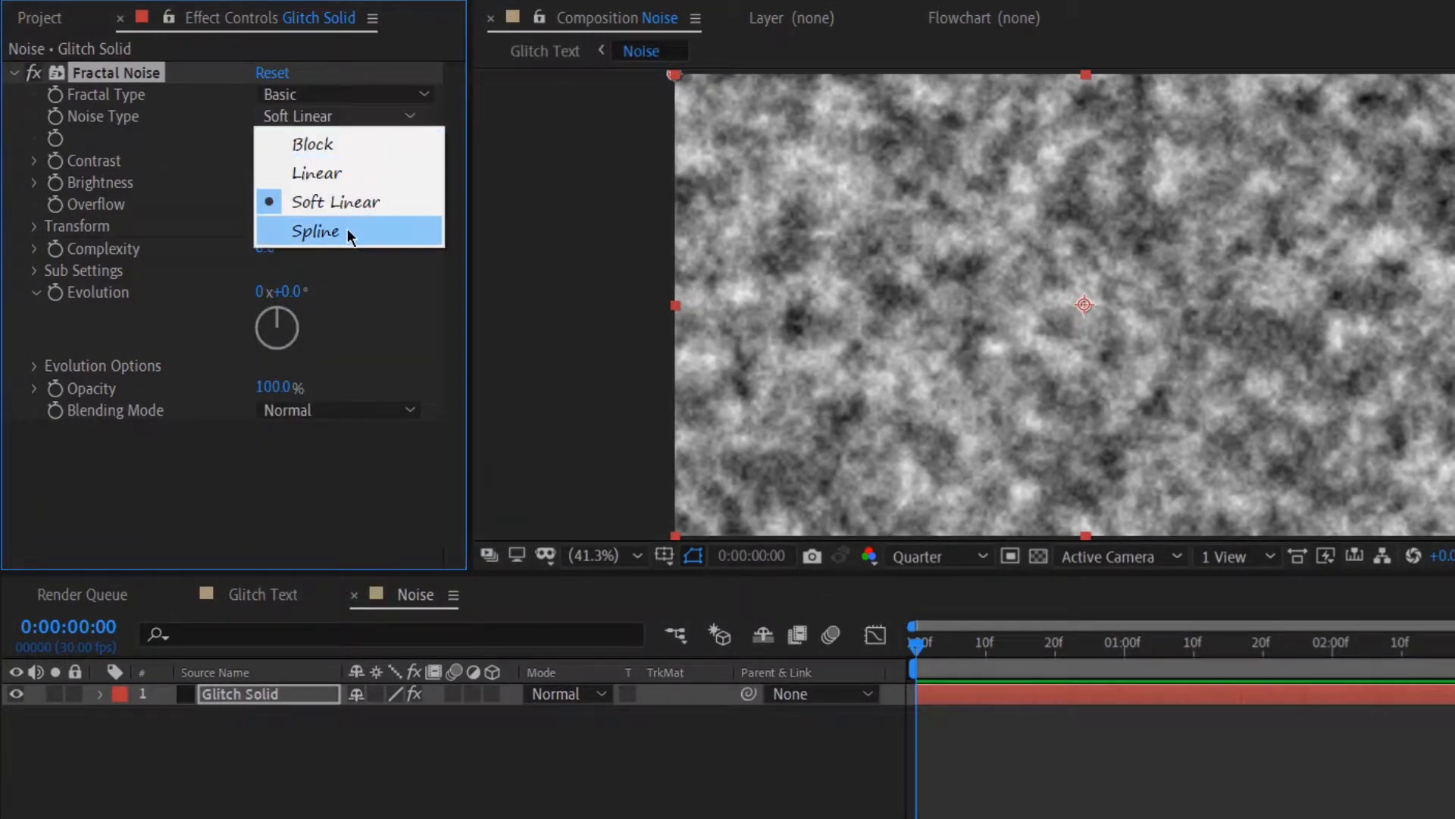
pyautogui.click(349, 144)
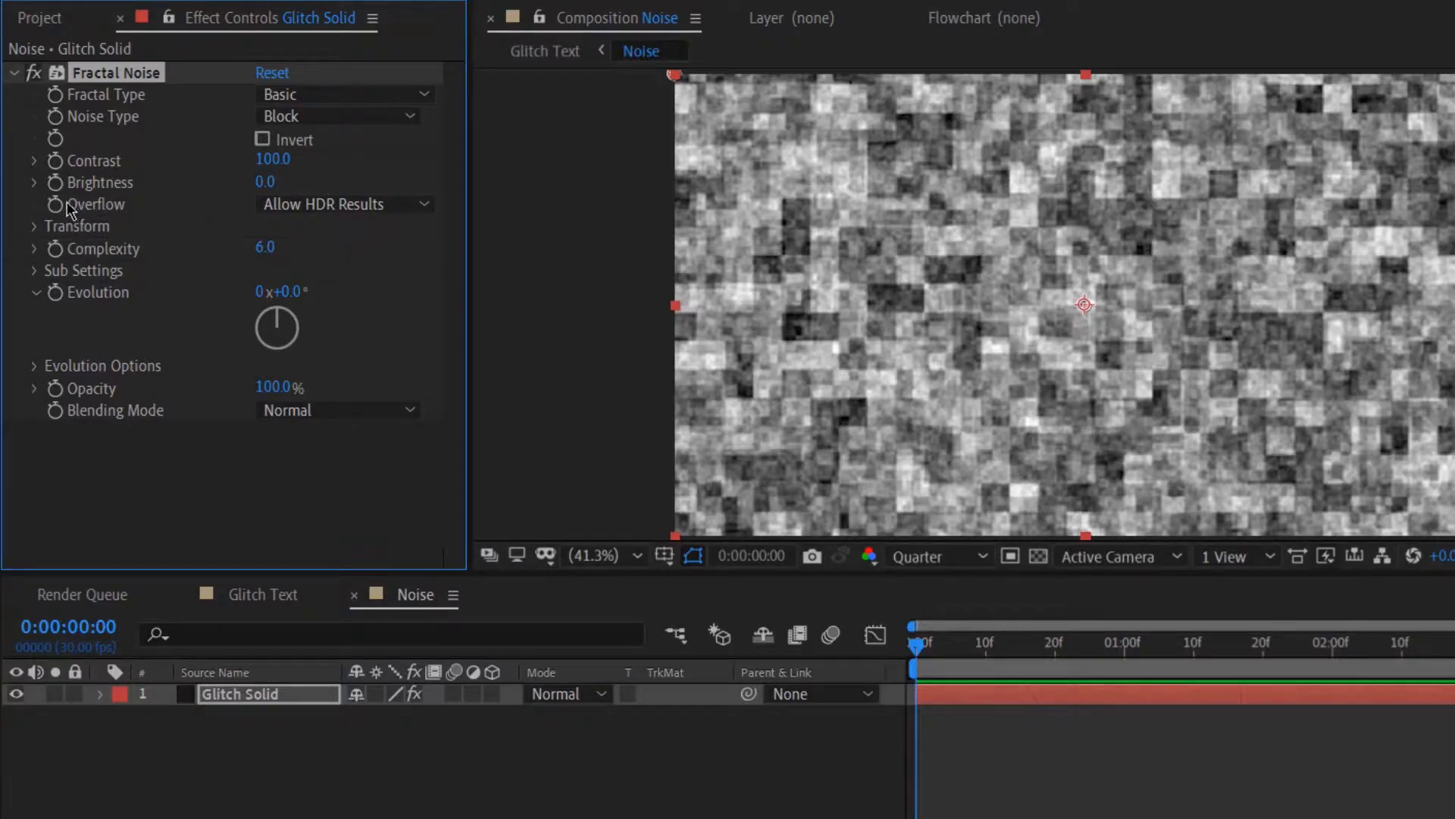
# Set the Fractal Noise contrast to 400 and brightness to -30
pyautogui.moveTo(273, 163); pyautogui.dragTo(339, 179)
pyautogui.click(260, 168)
pyautogui.write('400')
pyautogui.press('Return')
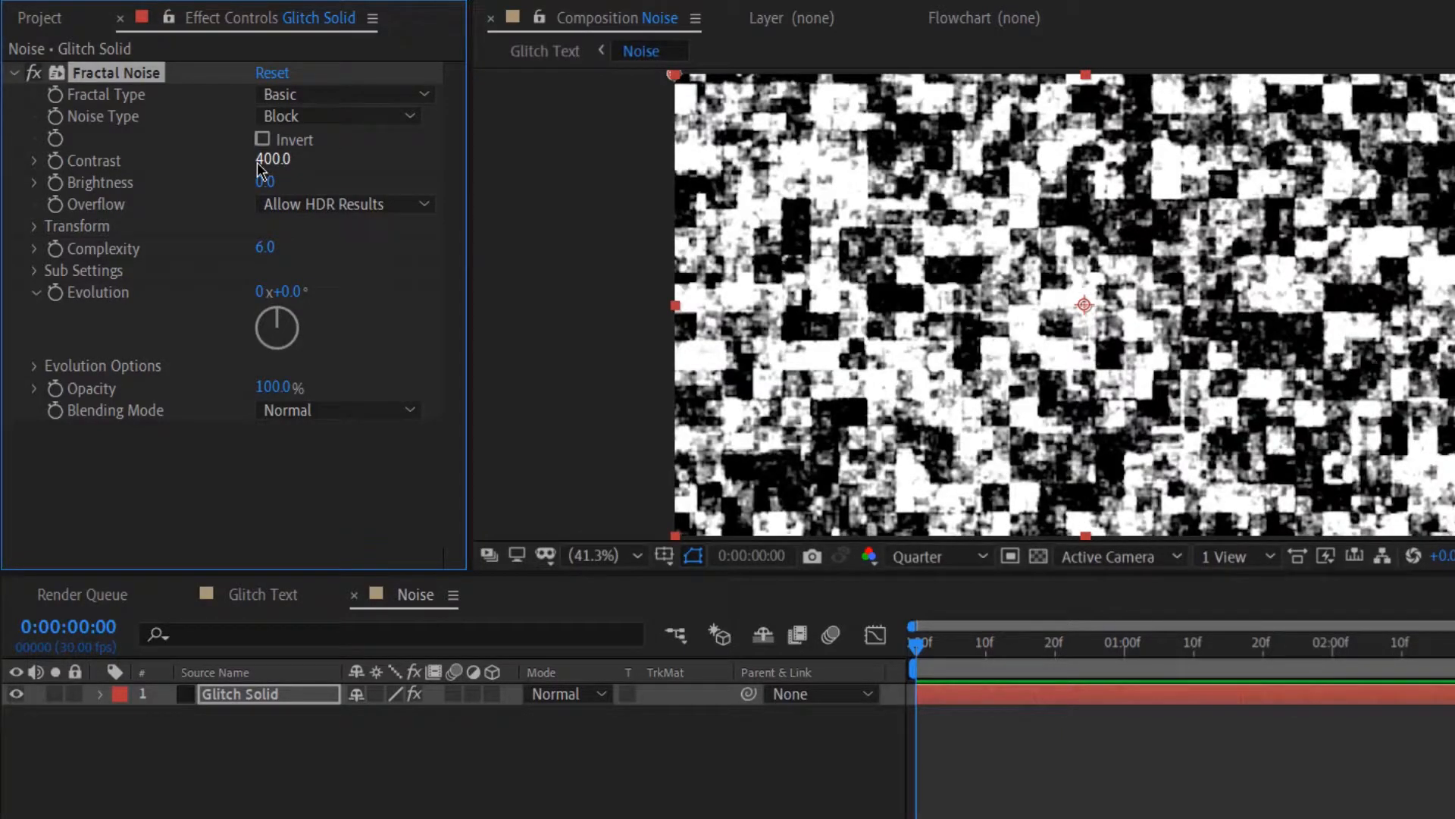
pyautogui.click(266, 181)
pyautogui.write('-30')
pyautogui.press('Return')
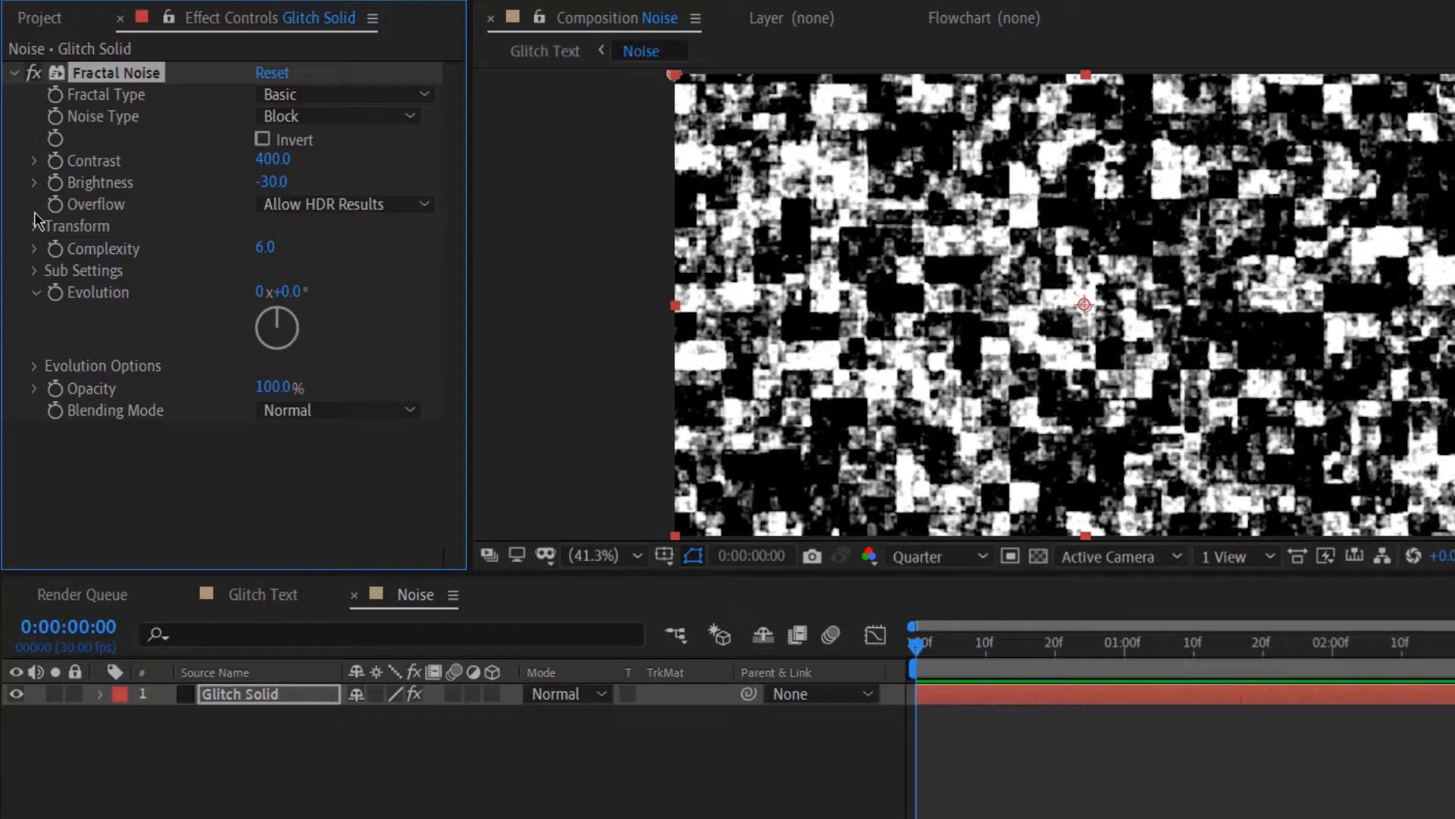
# Turn off Uniform Scaling for the Fractal Noise and set Scale Width to 4000 and Scale Height to 800
pyautogui.click(34, 226)
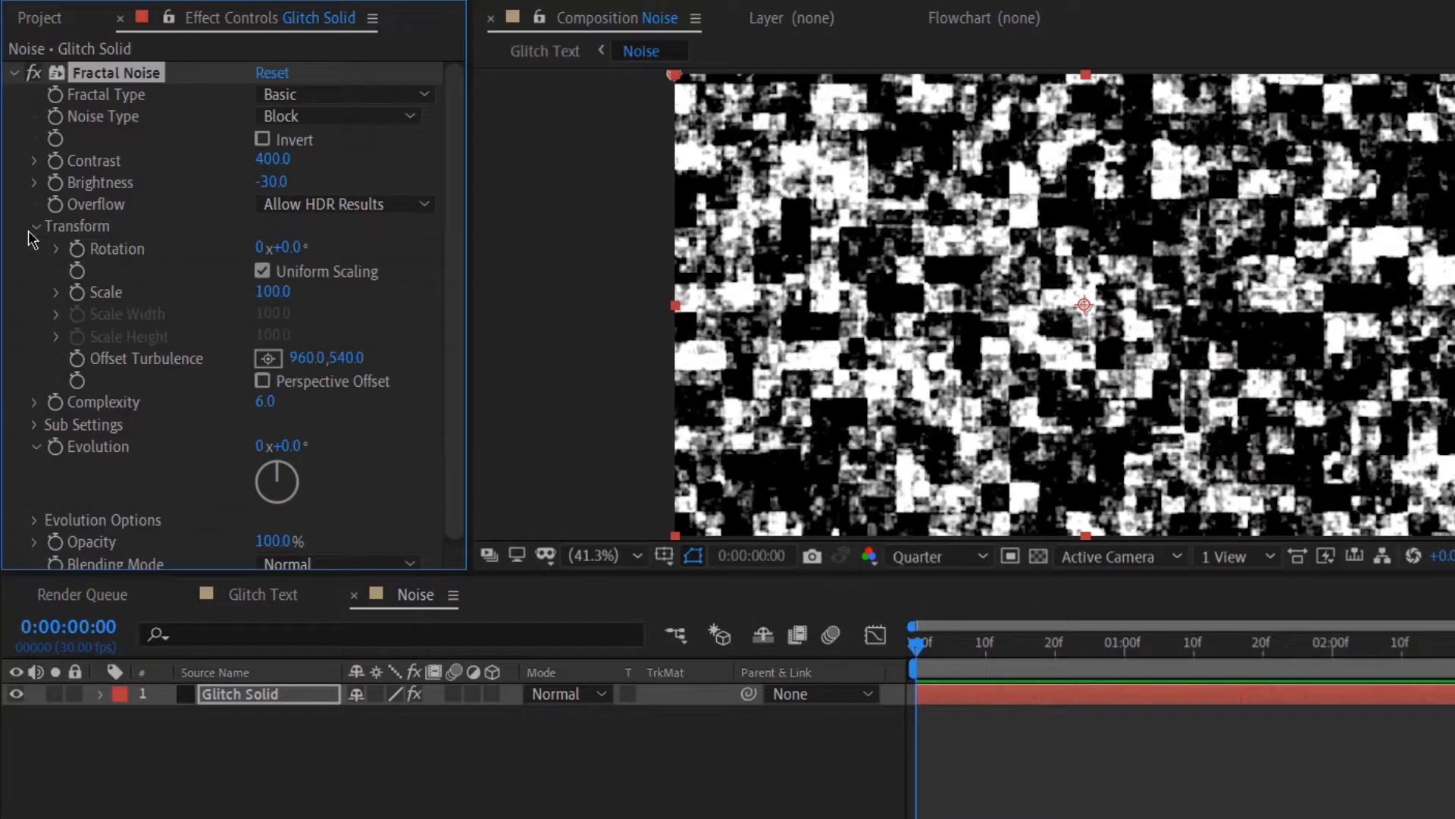
pyautogui.click(262, 272)
pyautogui.click(267, 313)
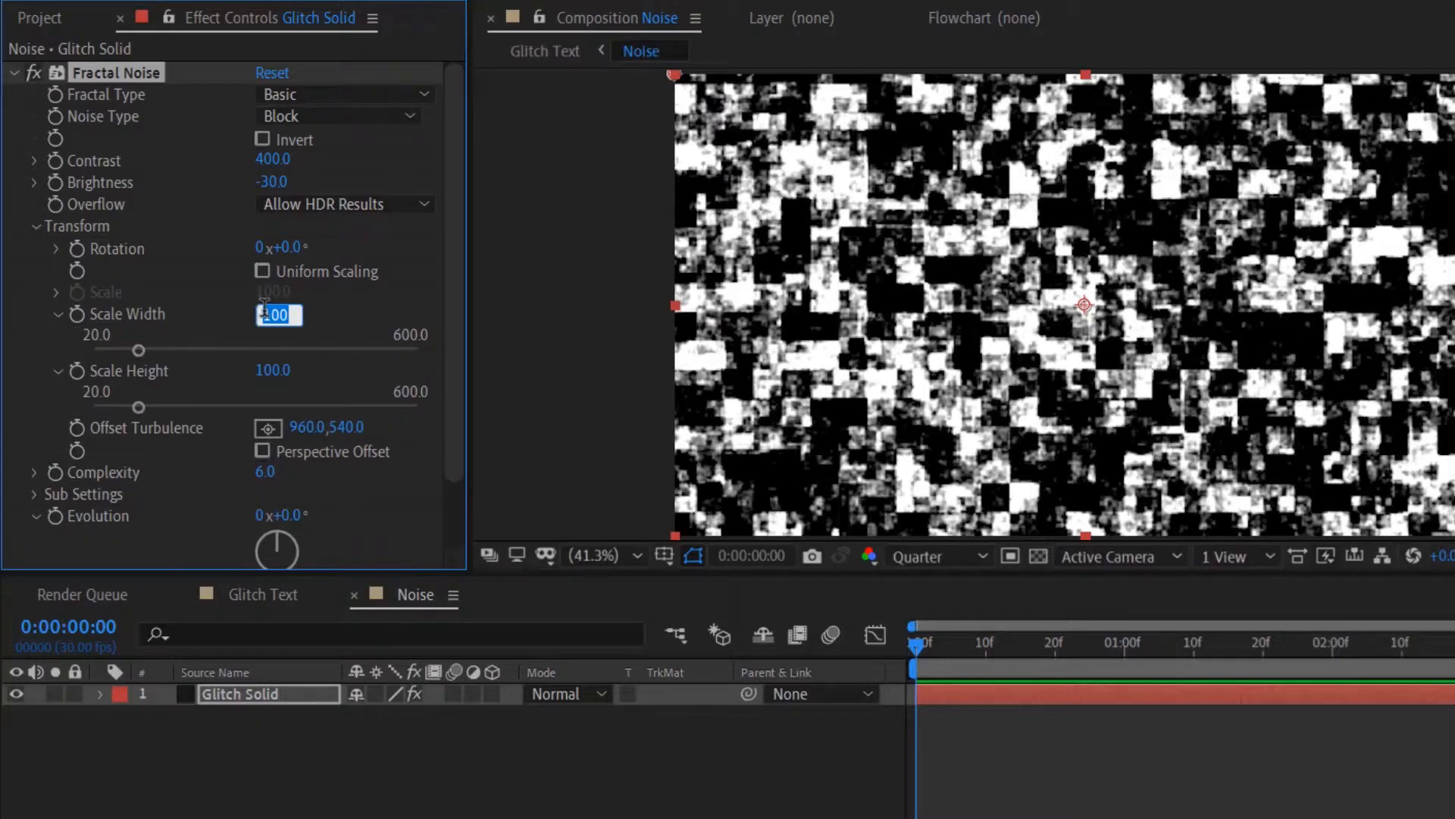
pyautogui.press('Return')
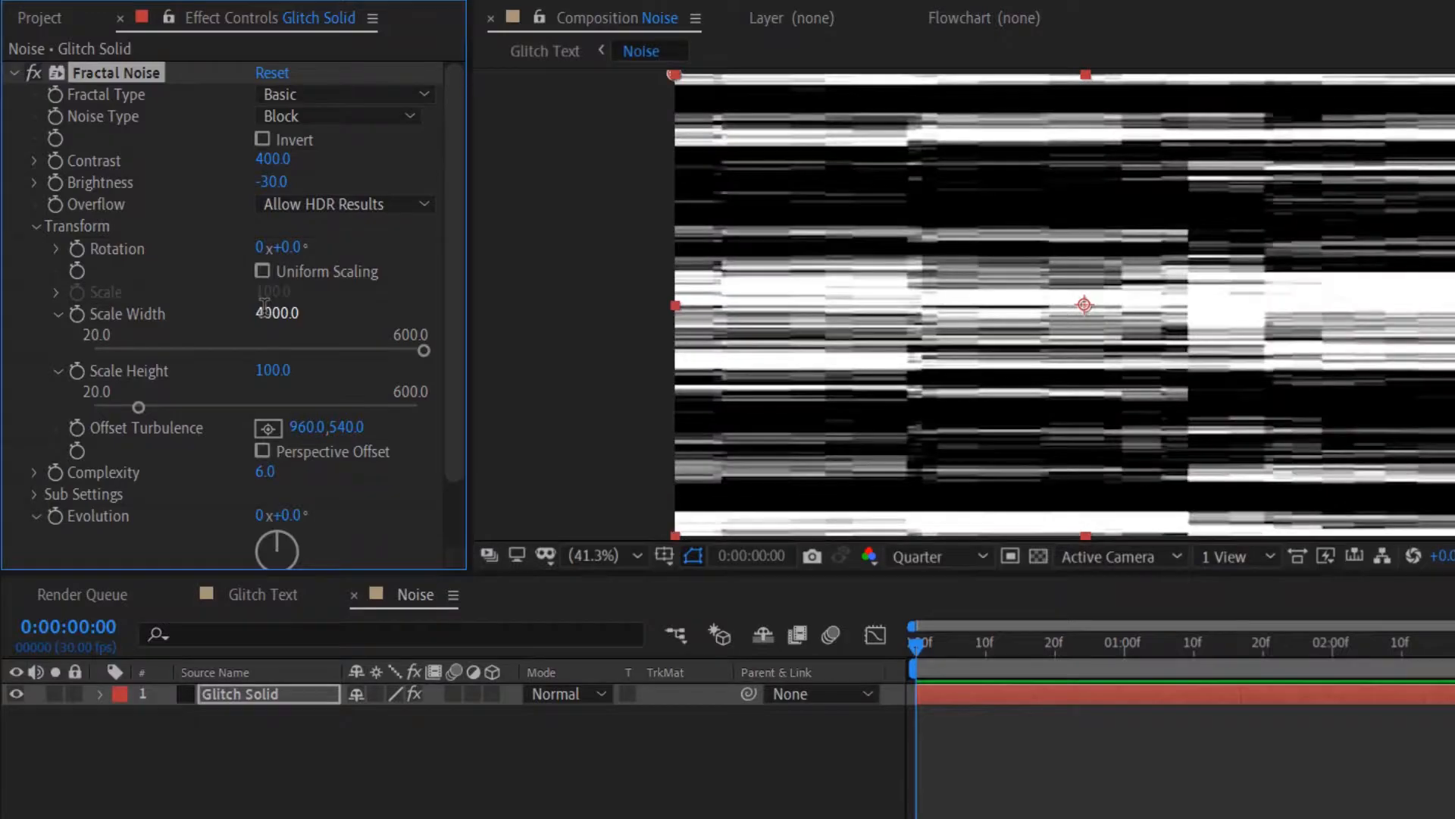
pyautogui.click(268, 367)
pyautogui.write('800')
pyautogui.press('Return')
# Add the expression time*3000 to the Fractal Noise Evolution and preview the animated noise in the Glitch Text composition
pyautogui.scroll(-3, 359, 341)
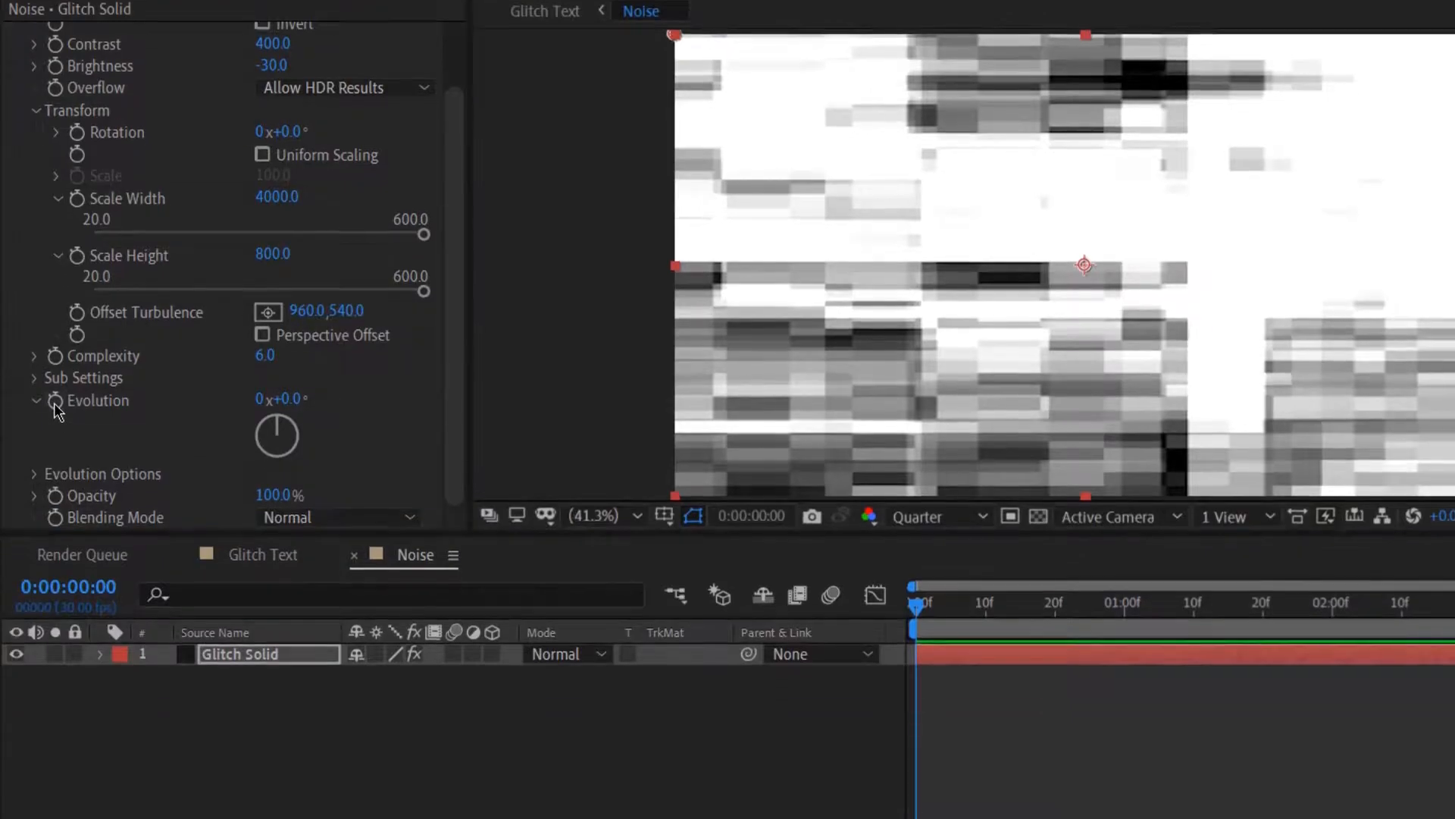
pyautogui.keyDown('alt'); pyautogui.click(56, 444); pyautogui.keyUp('alt')
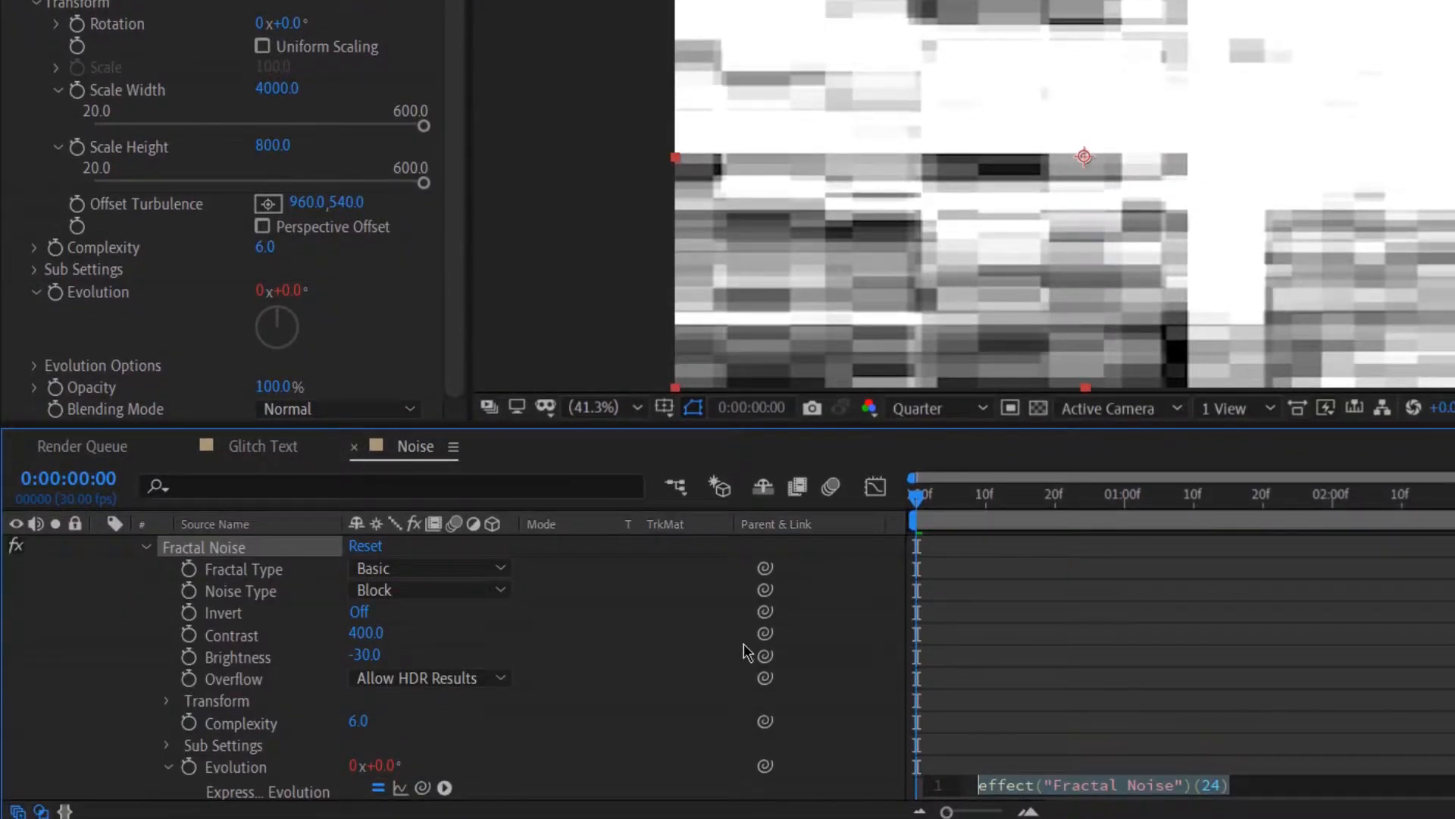
pyautogui.scroll(-3, 747, 648)
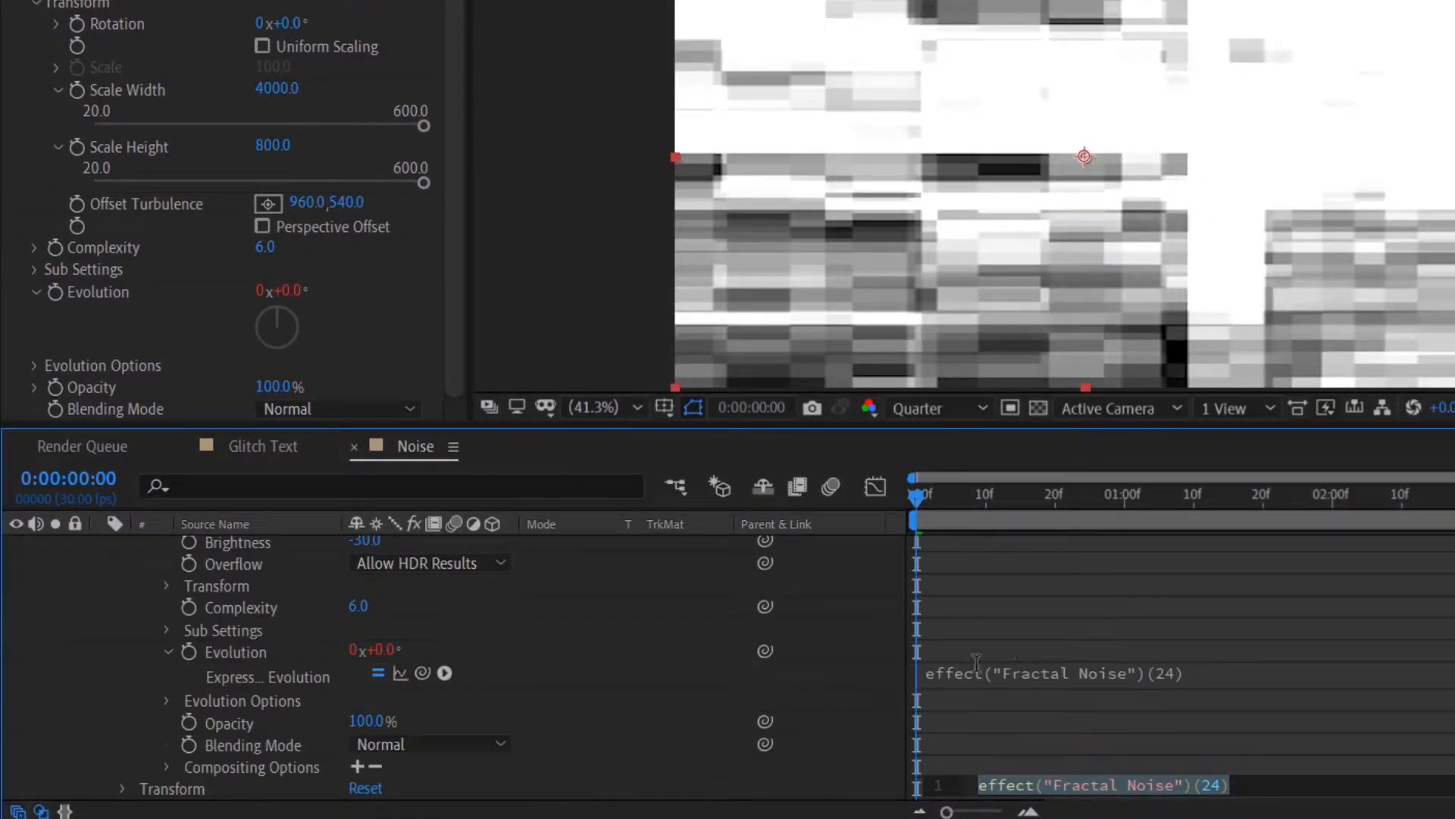
pyautogui.write('tim')
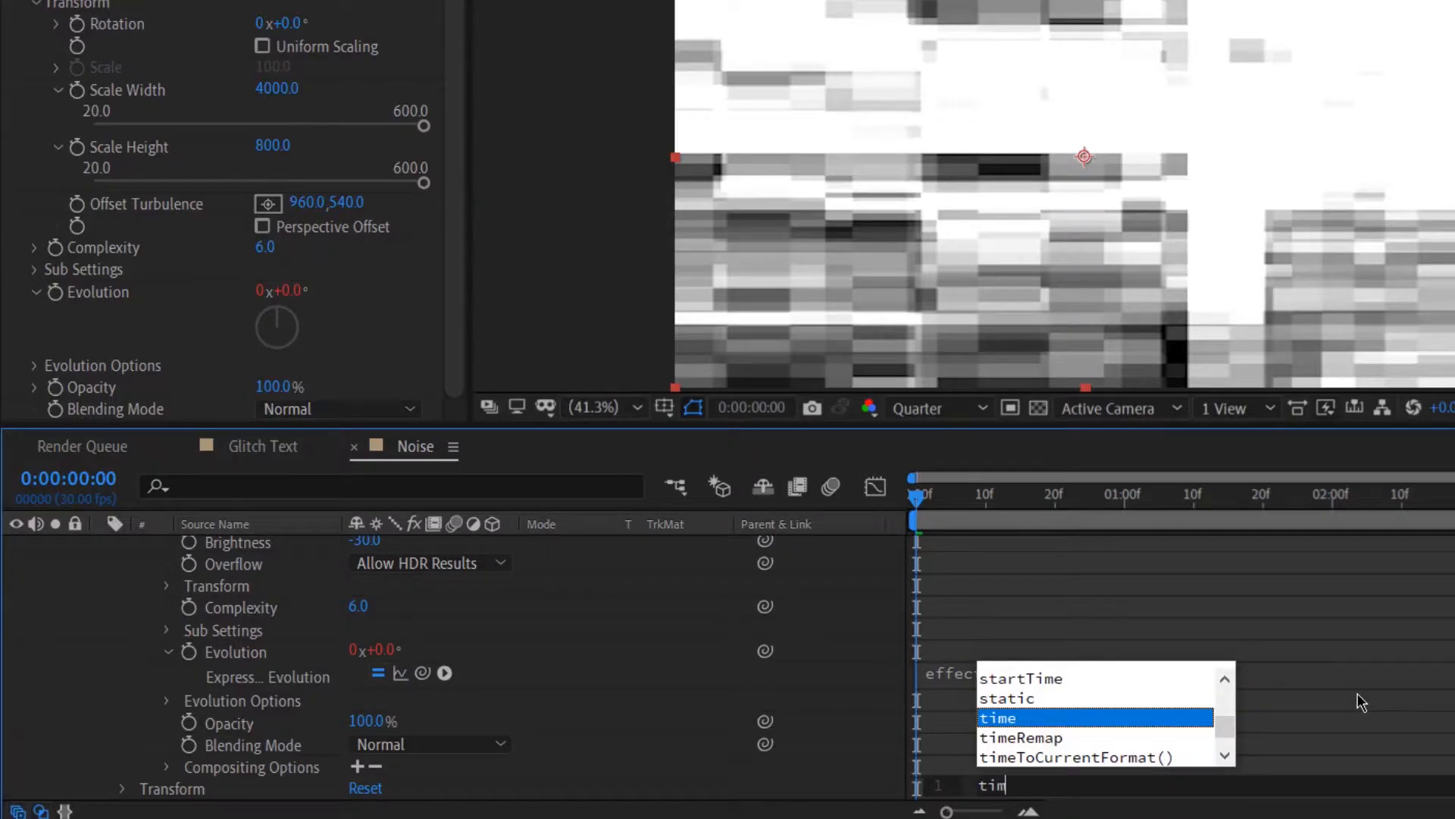
pyautogui.write('e*')
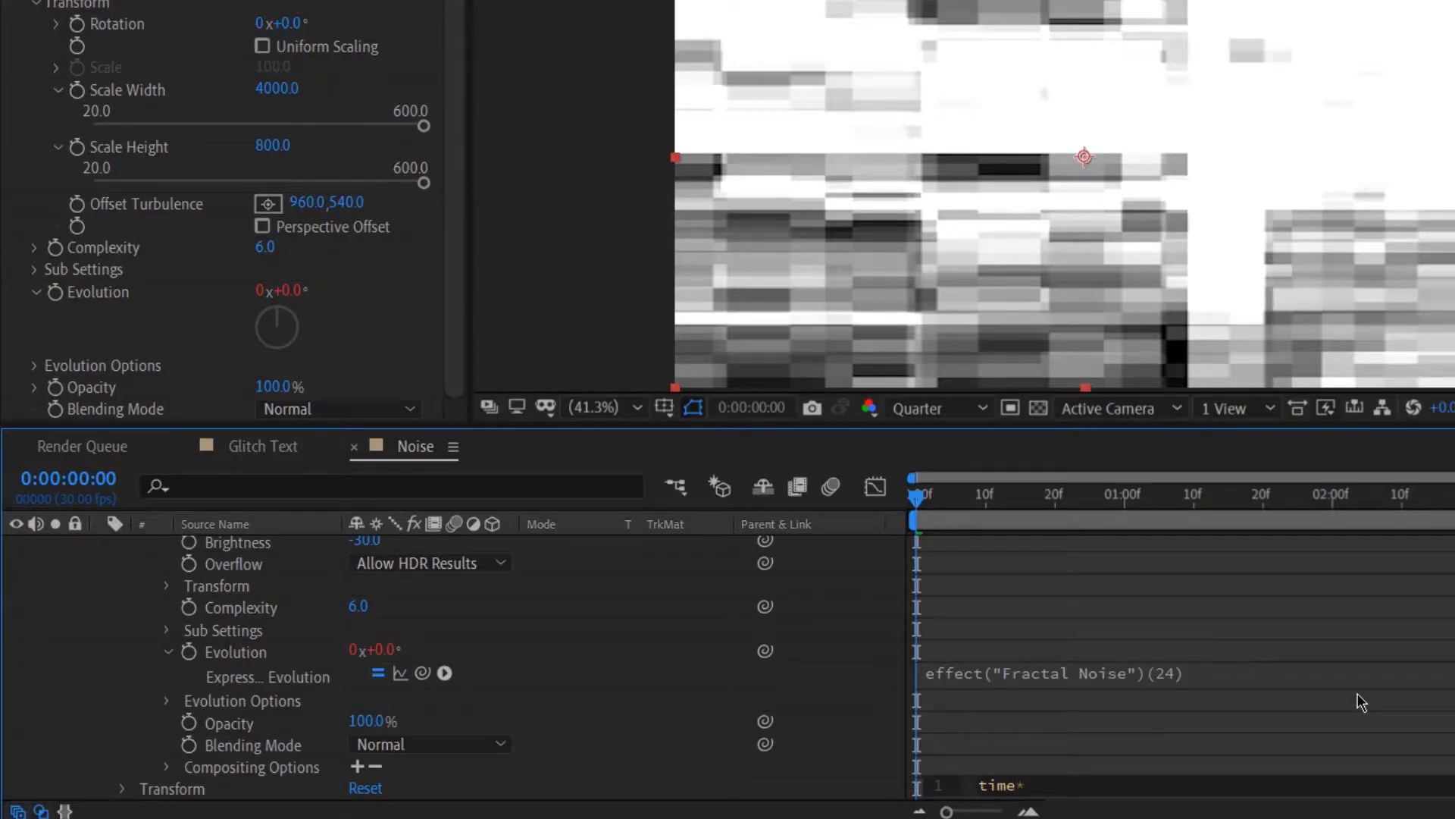
pyautogui.write('3000')
pyautogui.press('Return')
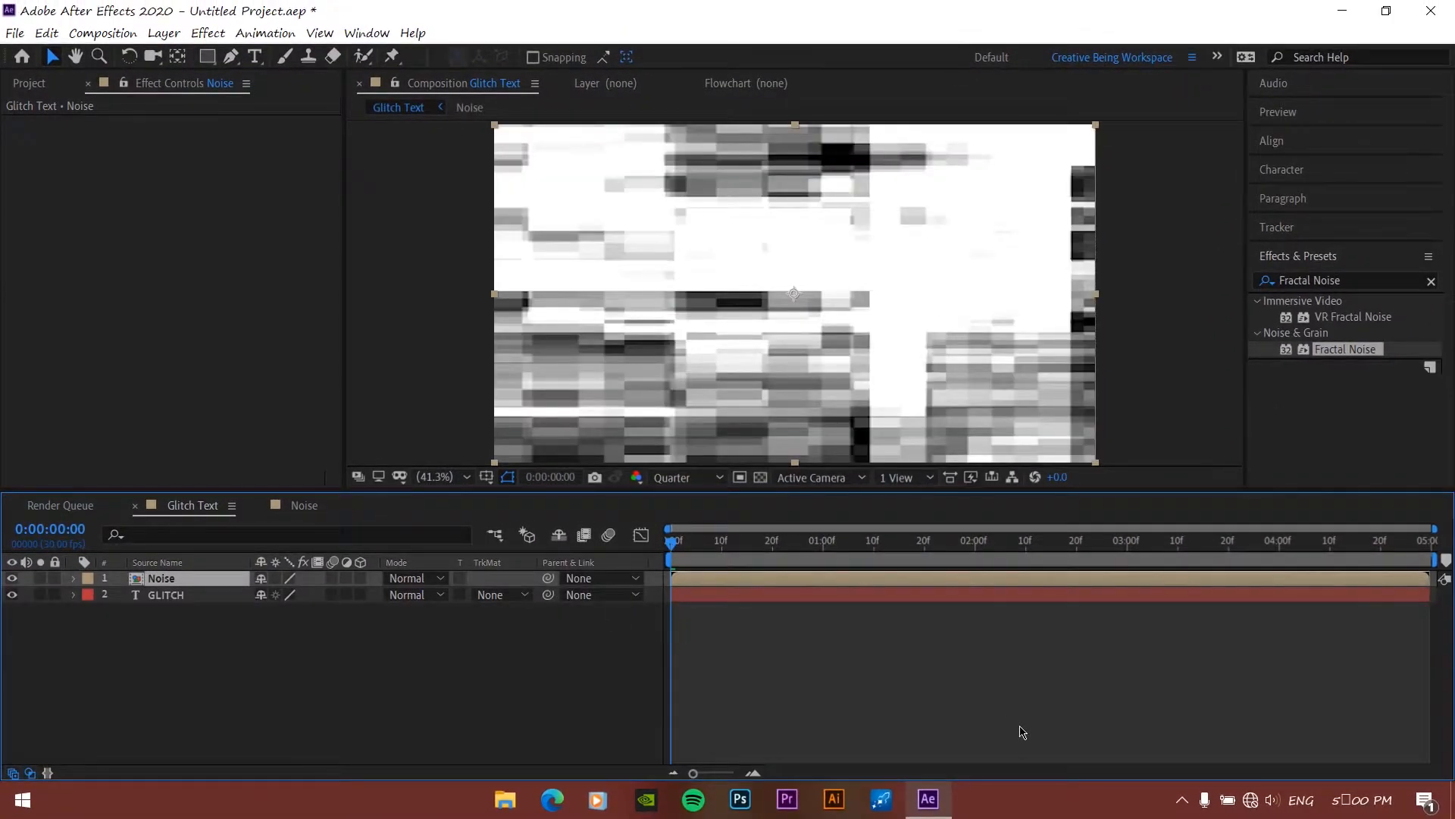
pyautogui.press('space')
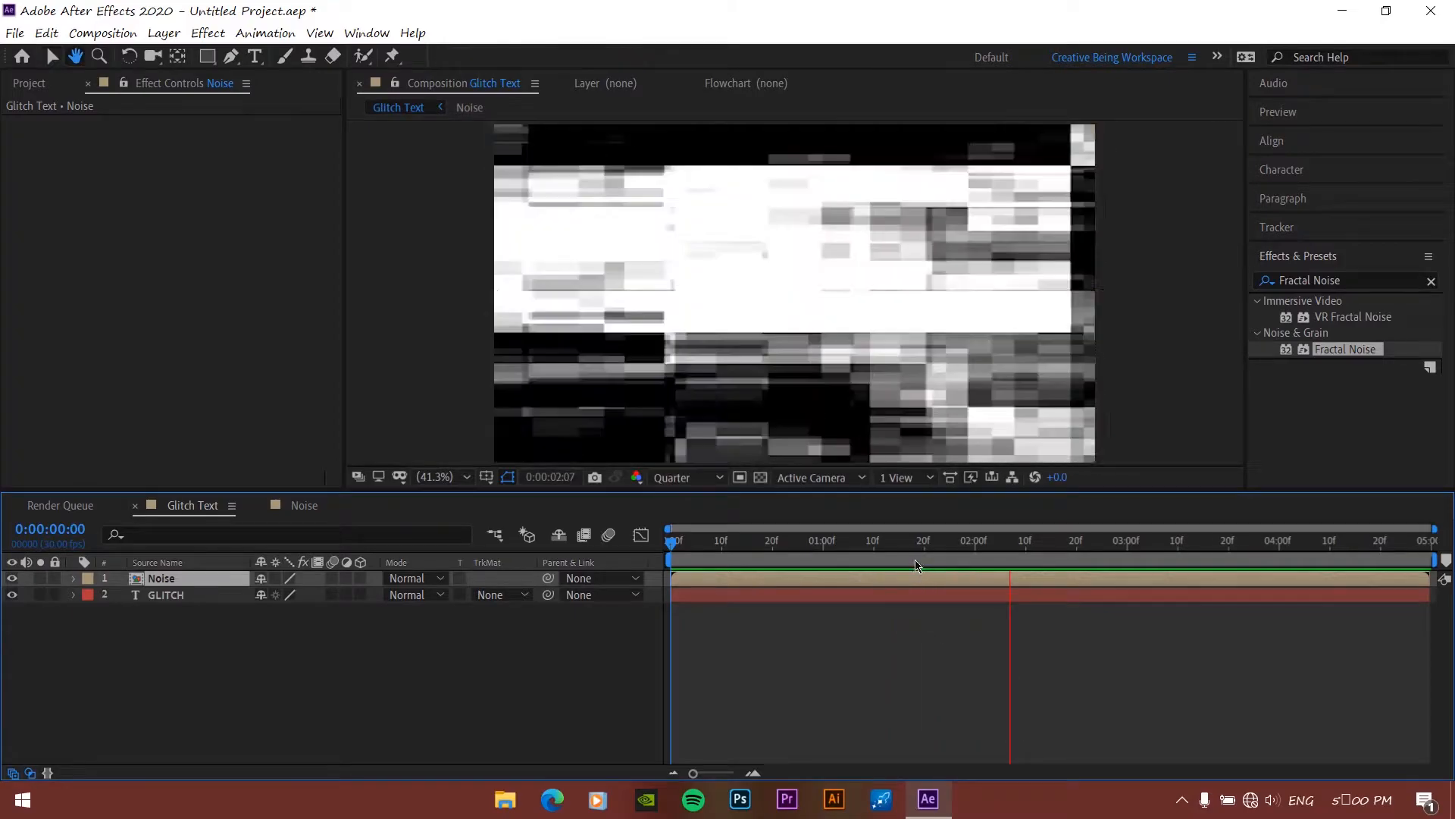
pyautogui.press('space')
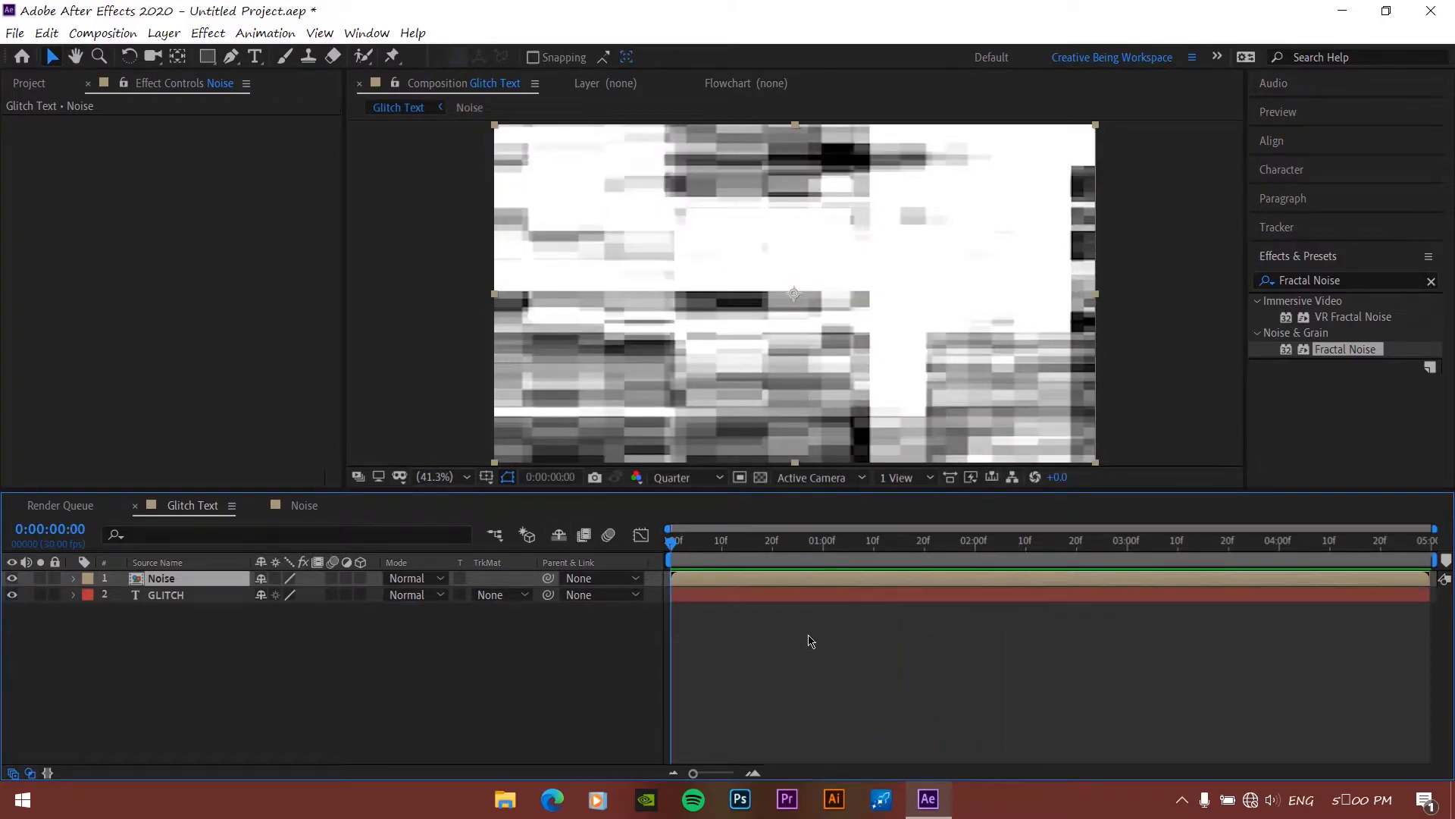
# Pre-compose the GLITCH text layer under the name Glitch Text and hide the Noise layer
pyautogui.click(160, 595)
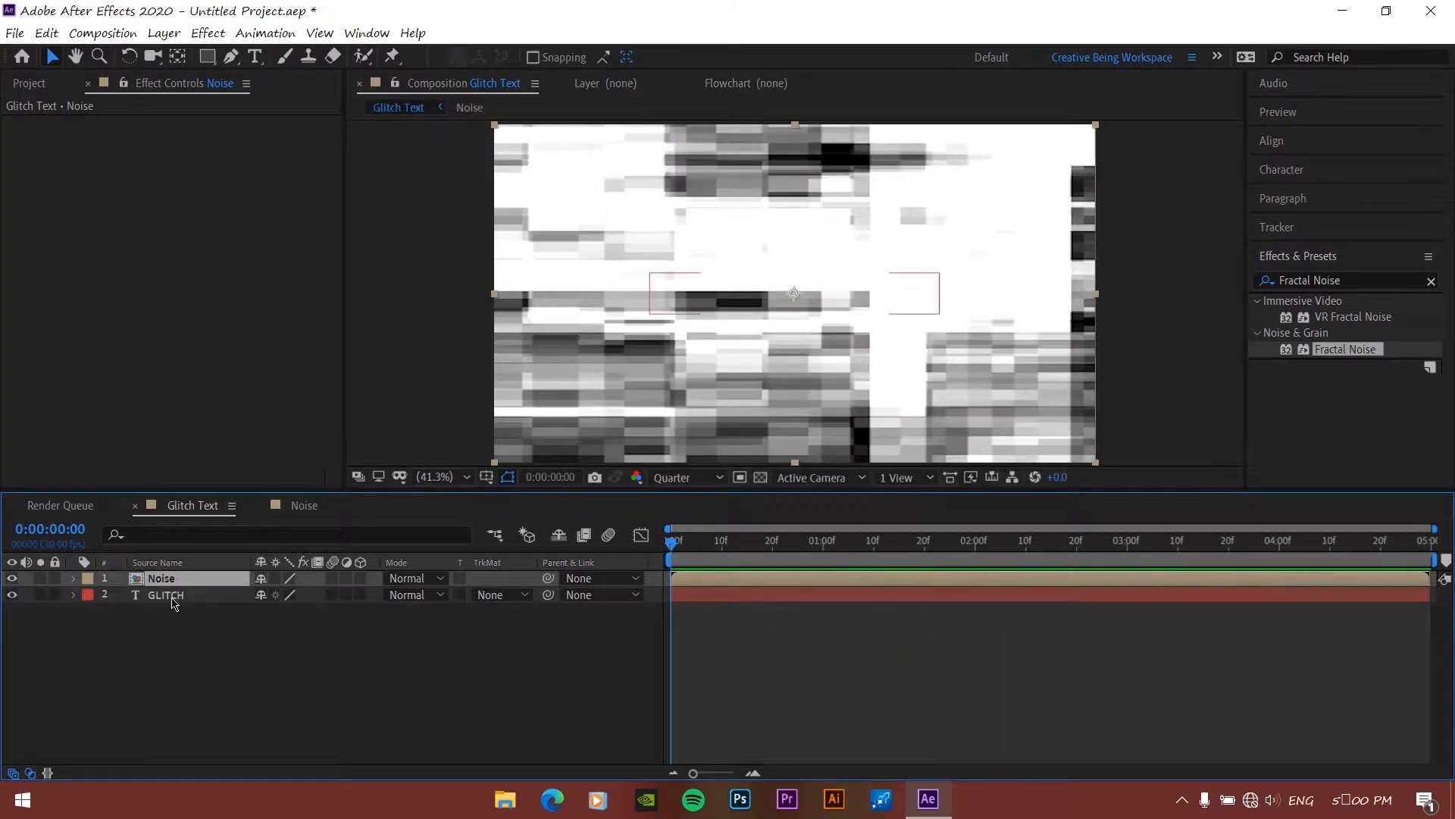
pyautogui.rightClick(173, 598)
pyautogui.click(253, 516)
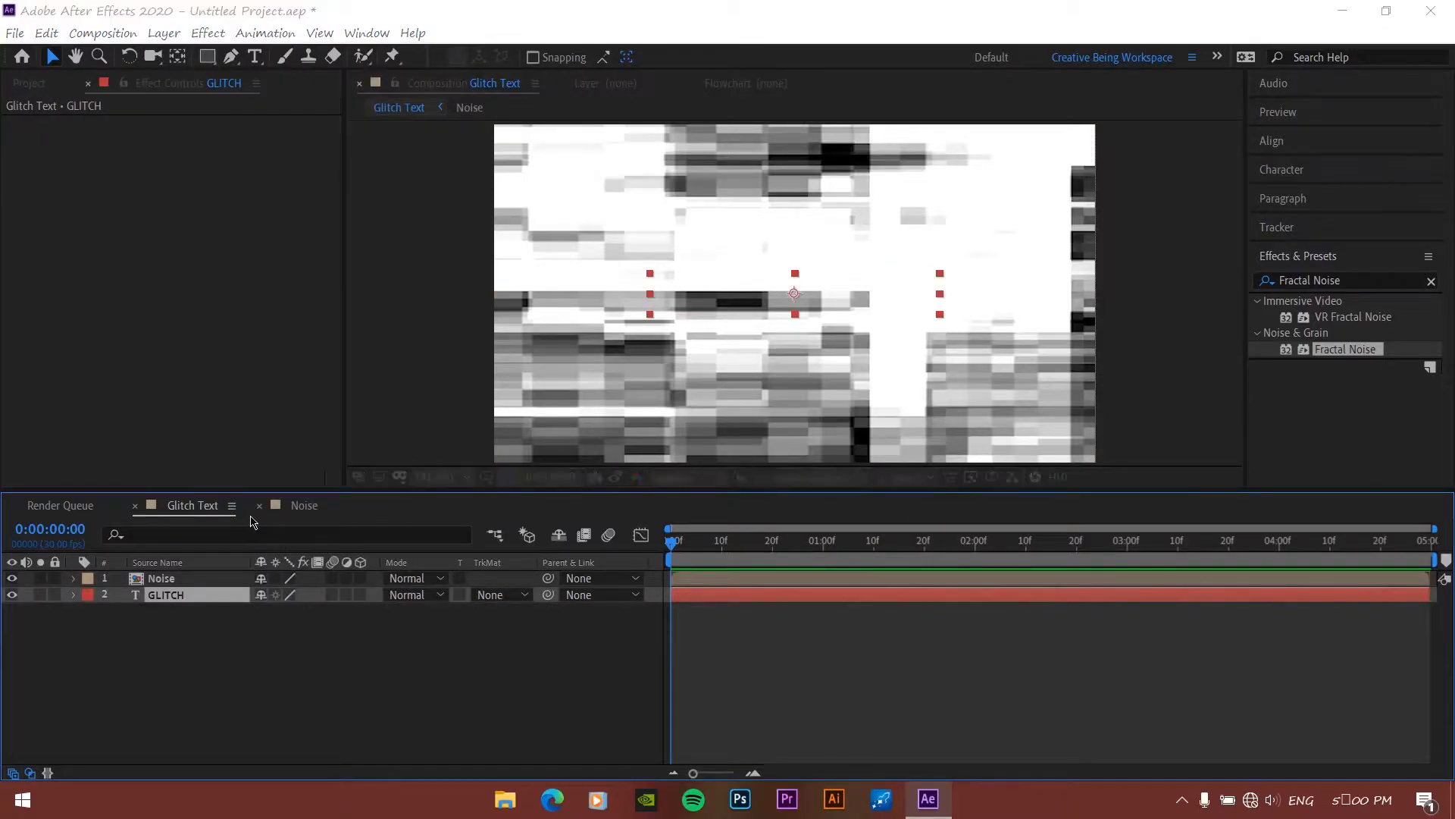
pyautogui.write('Glitch Text')
pyautogui.press('Return')
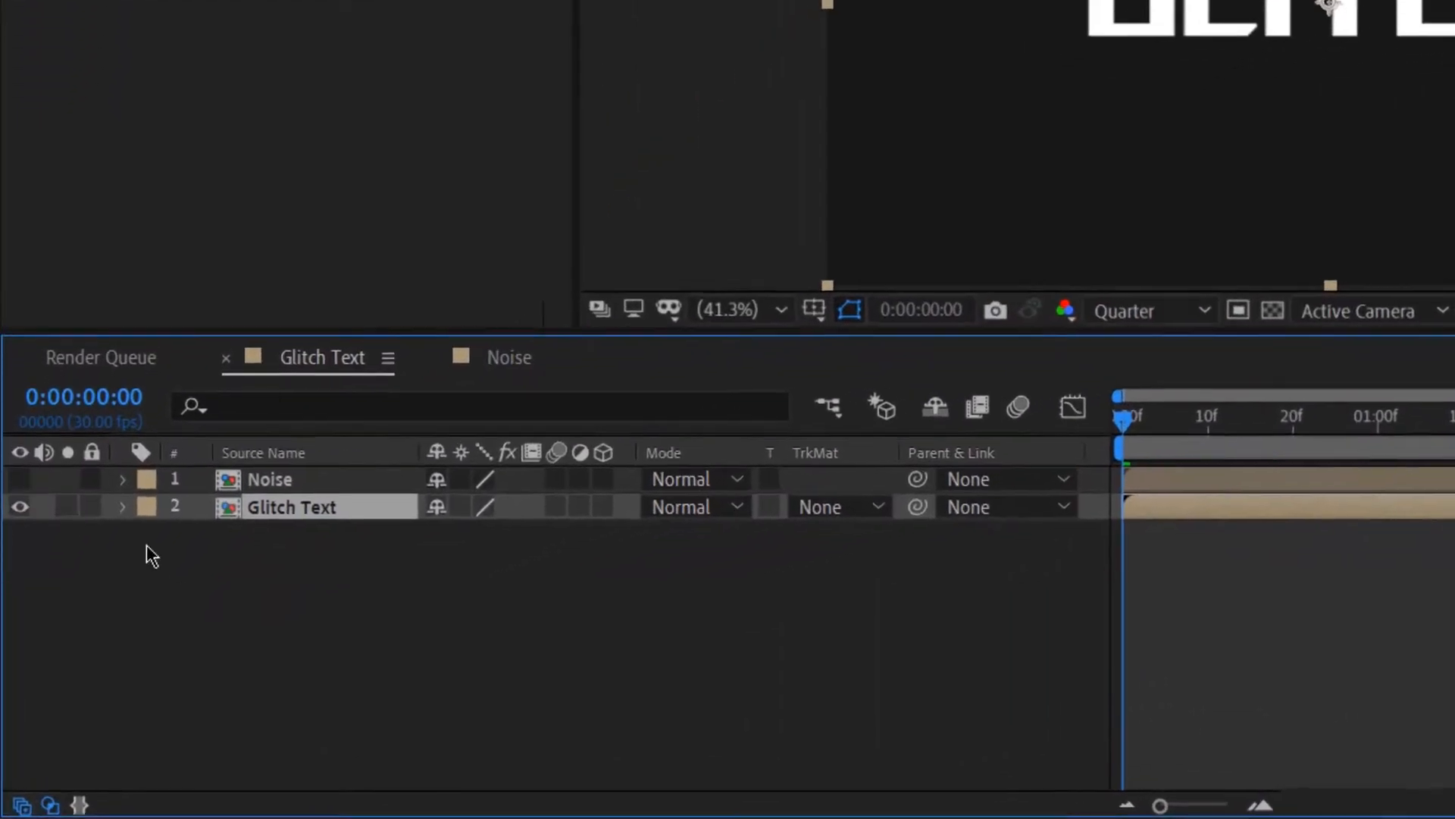
# Create an adjustment layer named Glitch and place it between the Noise and Glitch Text layers
pyautogui.rightClick(227, 592)
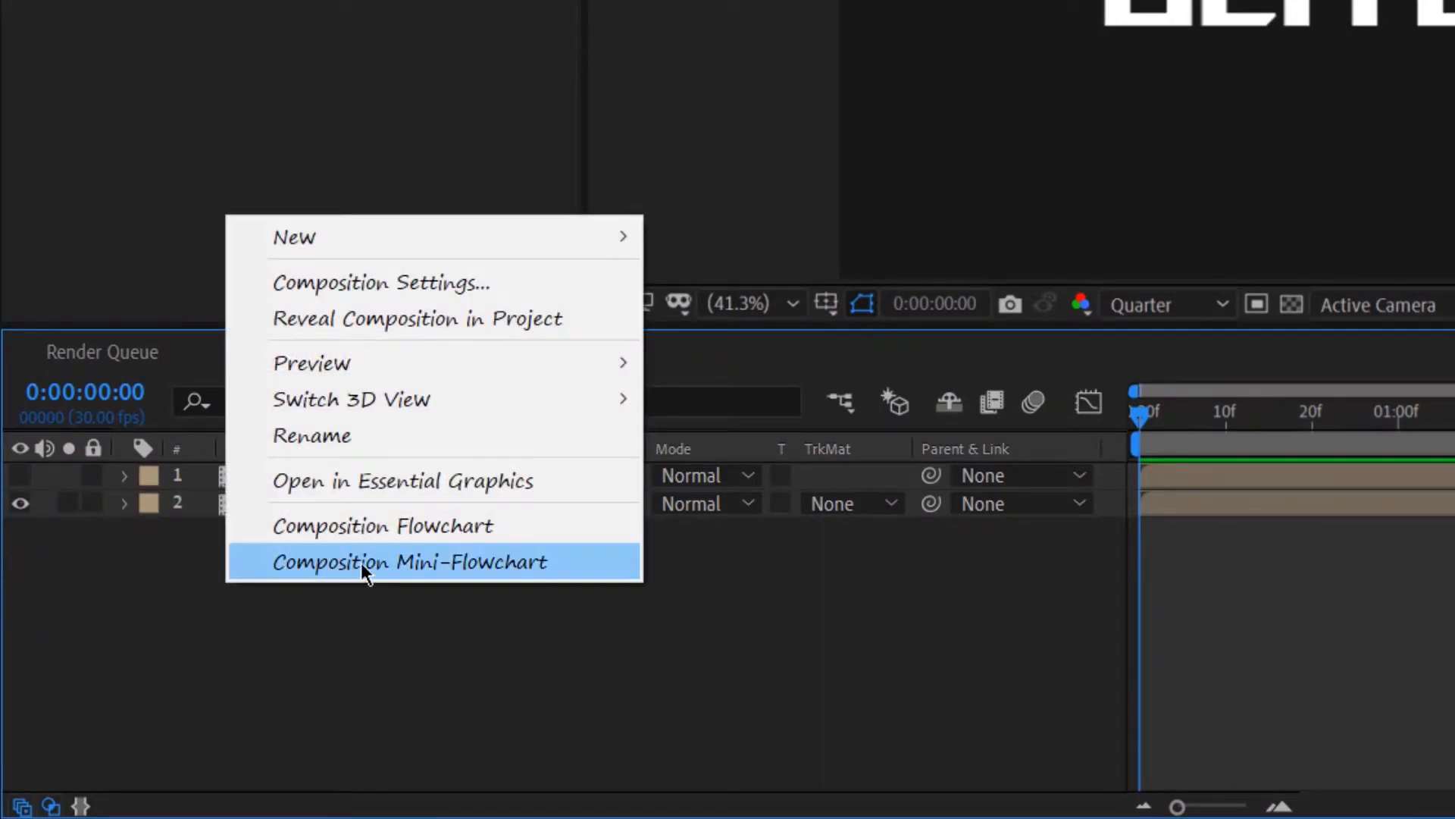
pyautogui.moveTo(415, 241)
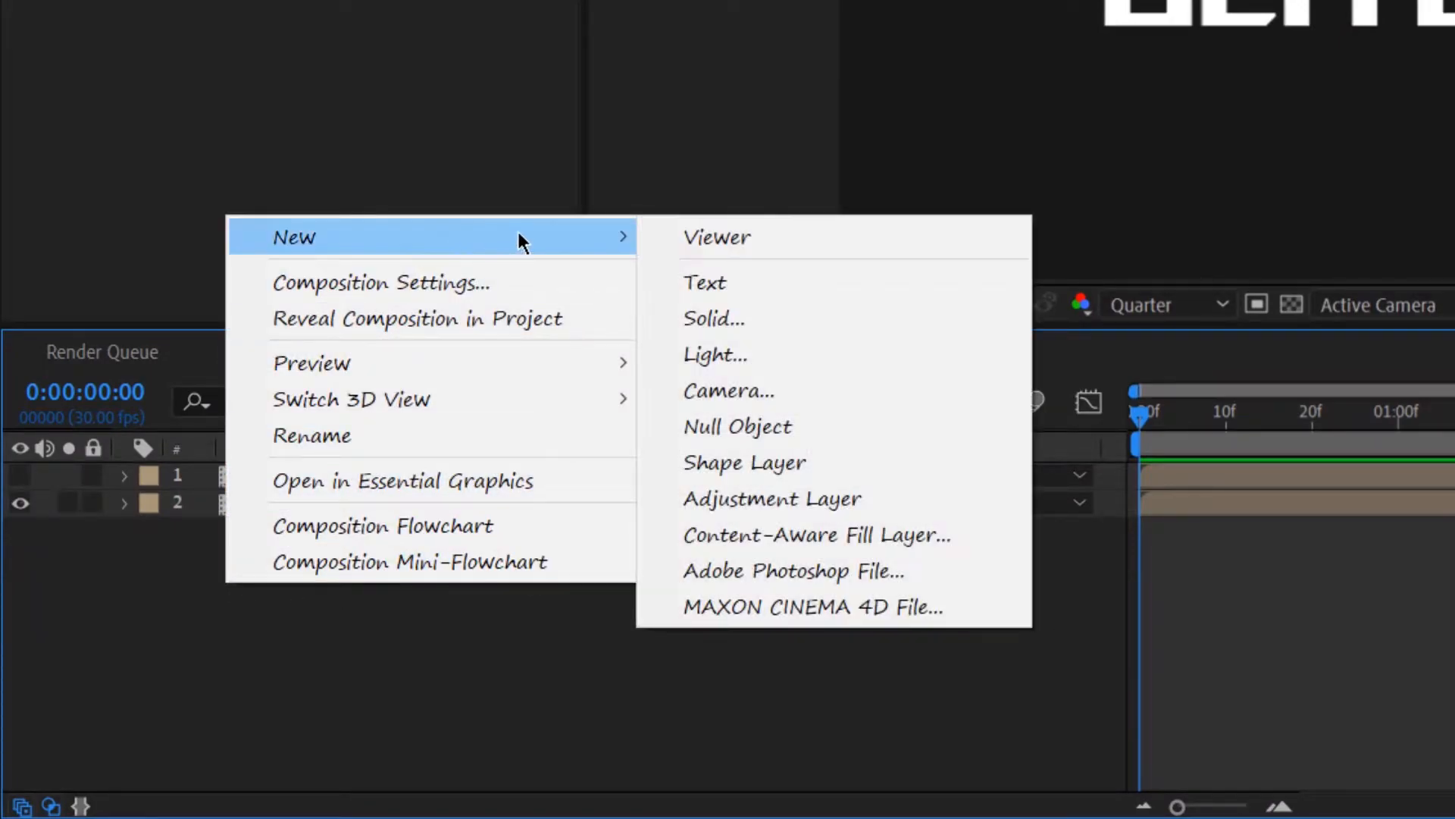
pyautogui.click(864, 503)
pyautogui.press('Return')
pyautogui.write('Glitch')
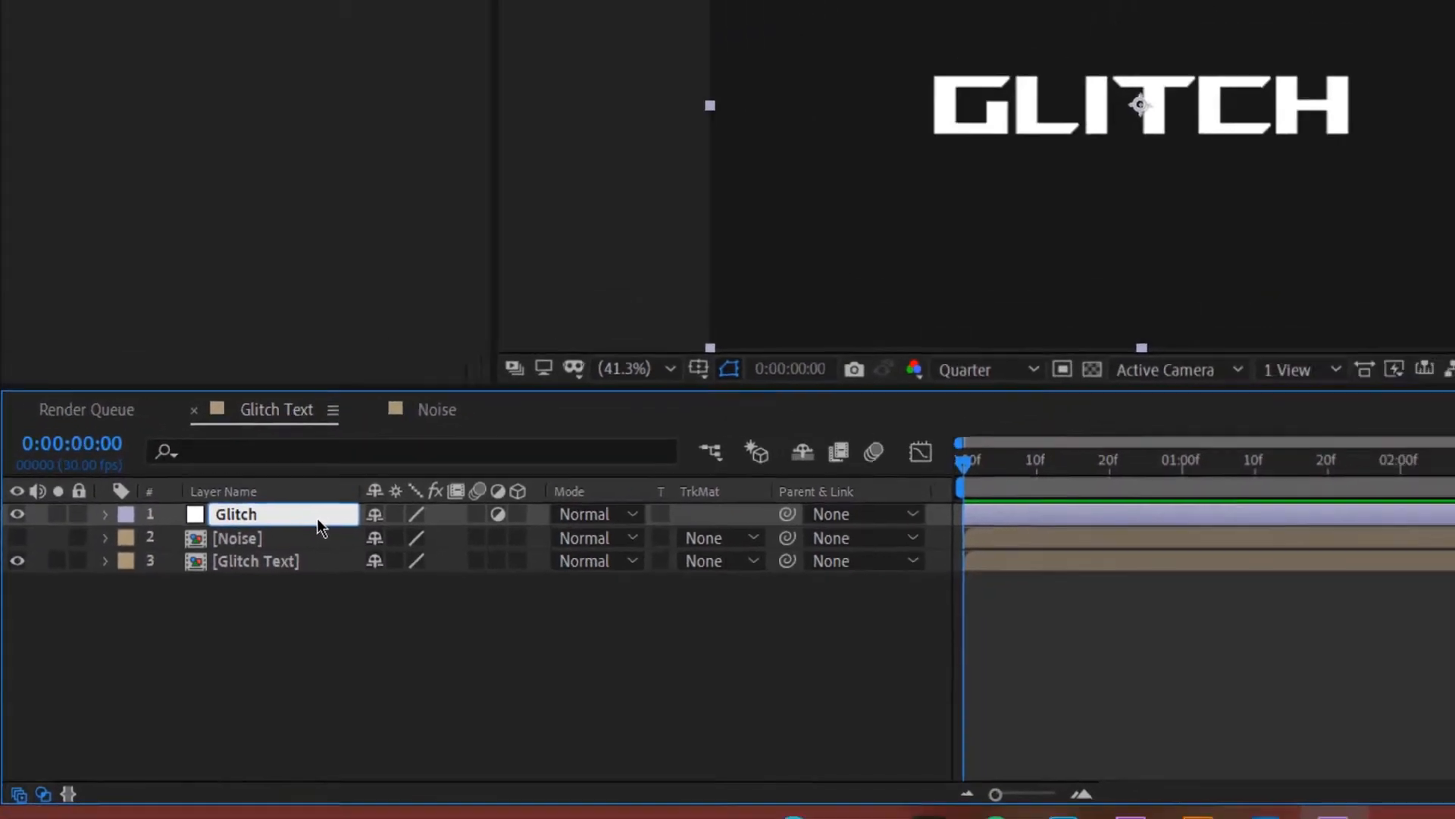
pyautogui.press('Return')
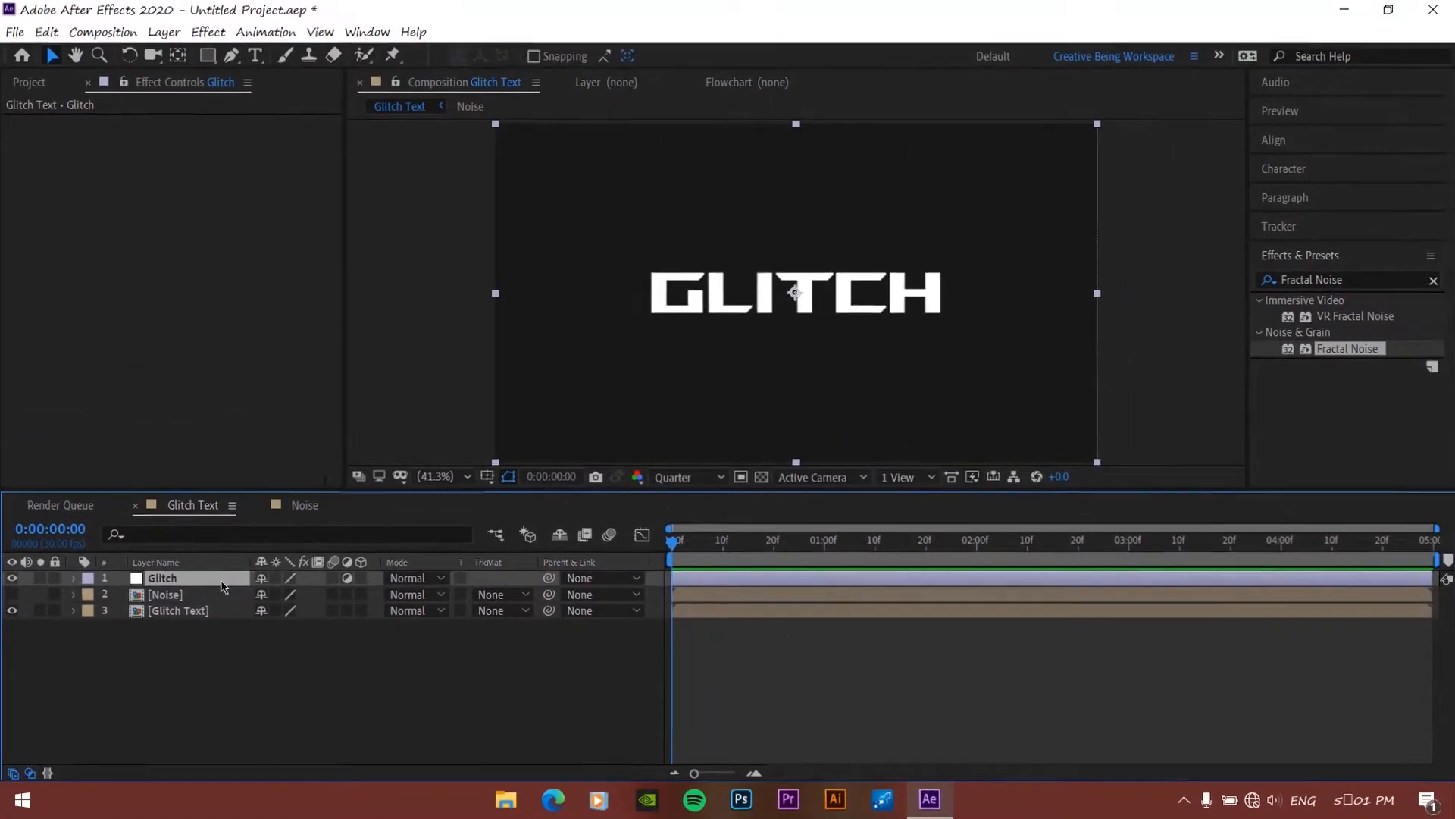
pyautogui.moveTo(376, 482); pyautogui.dragTo(372, 513)
pyautogui.moveTo(221, 604); pyautogui.dragTo(222, 604)
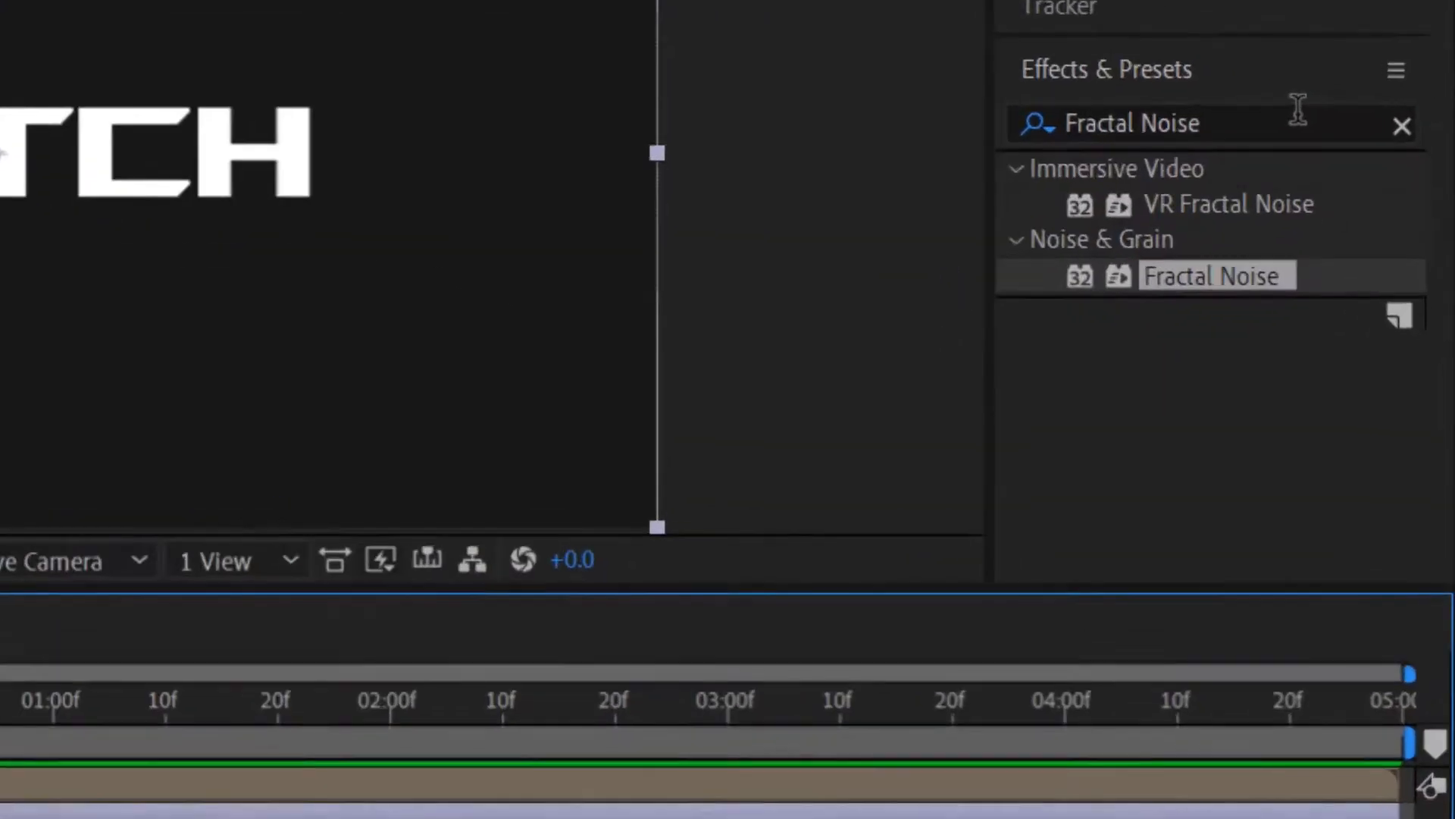
# Apply the Displacement Map effect to the Glitch adjustment layer and use the Noise layer as its displacement map
pyautogui.click(1384, 279)
pyautogui.write('Displace')
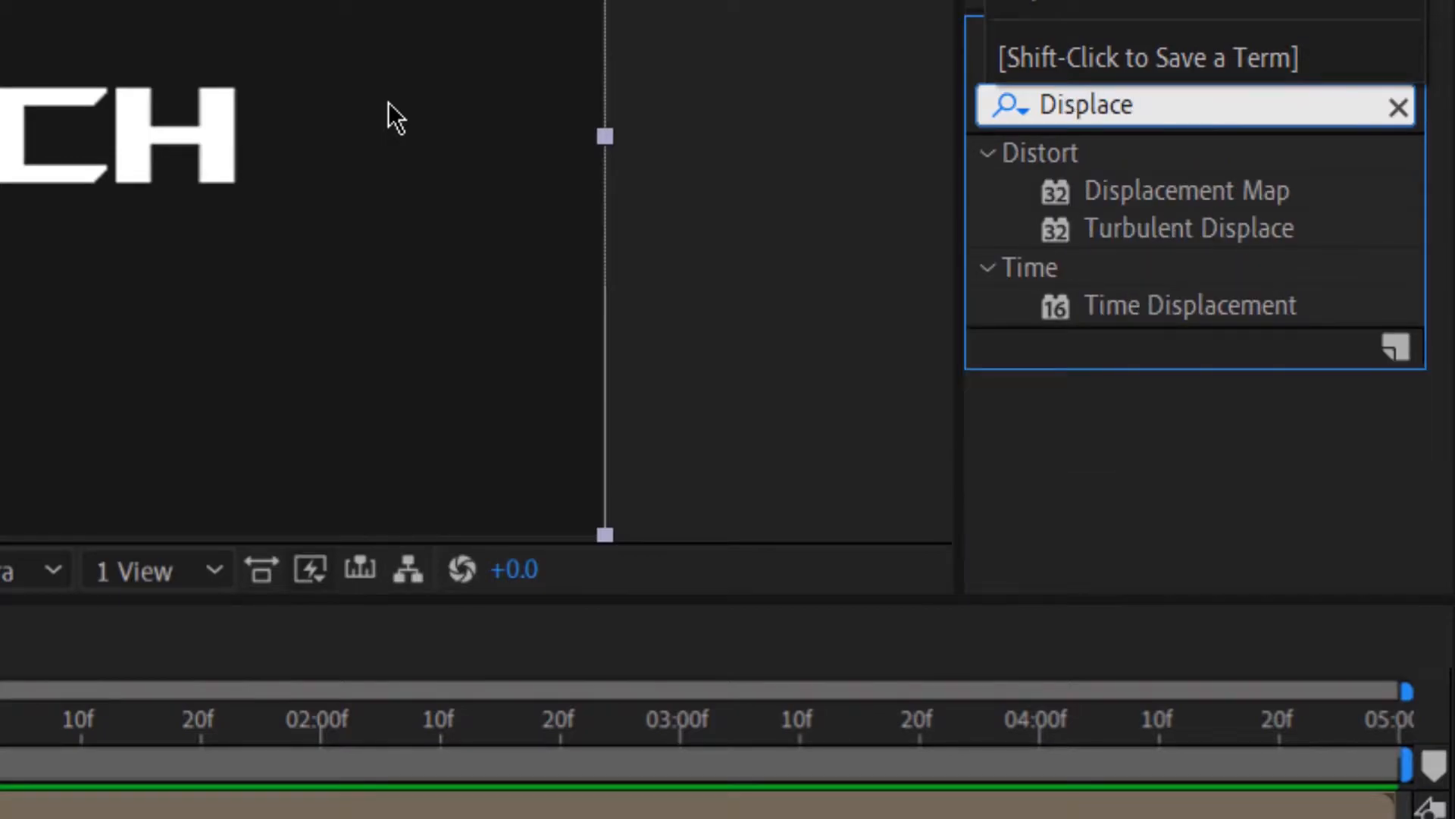
pyautogui.moveTo(1195, 195); pyautogui.dragTo(507, 381)
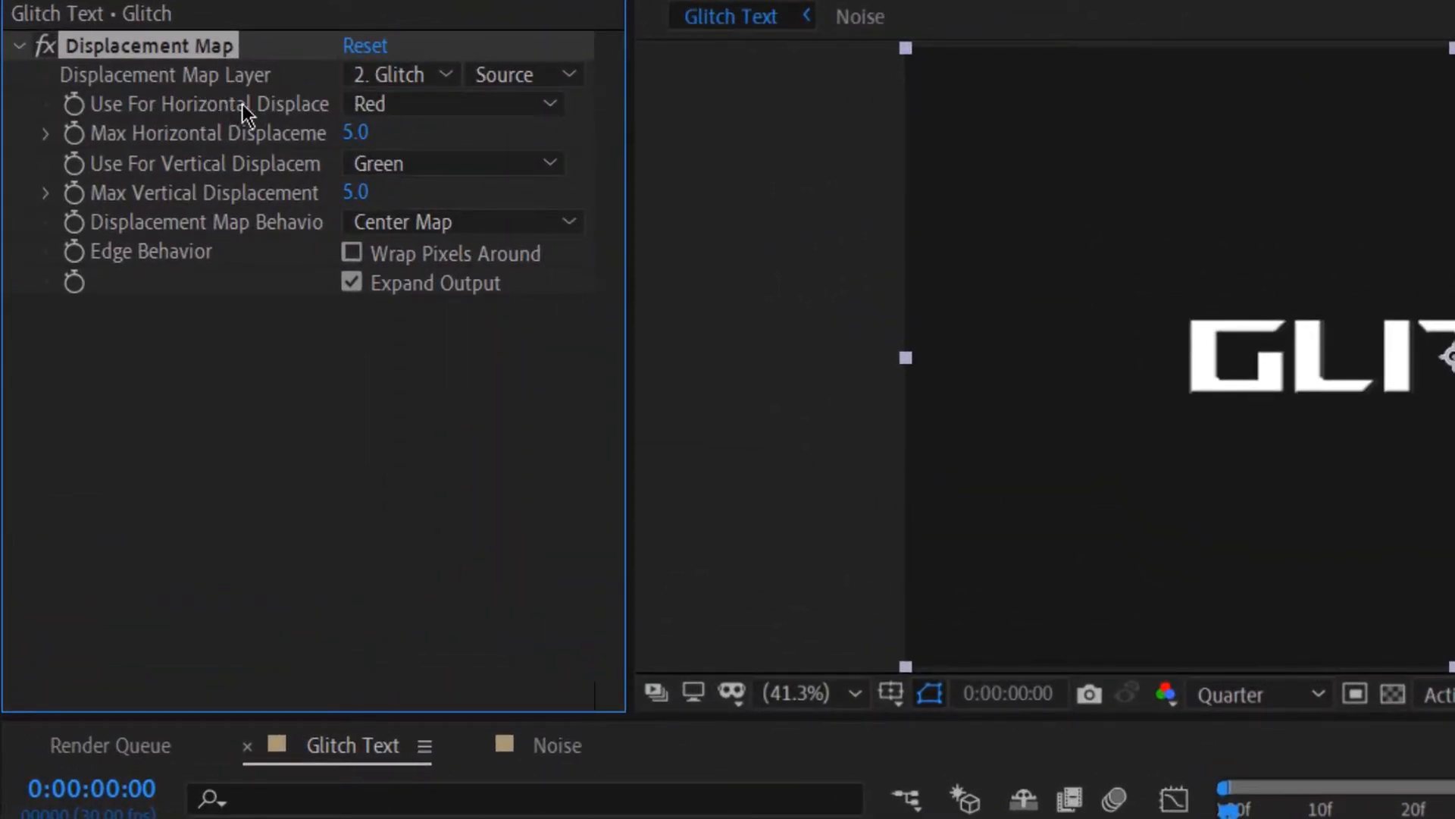
pyautogui.click(387, 76)
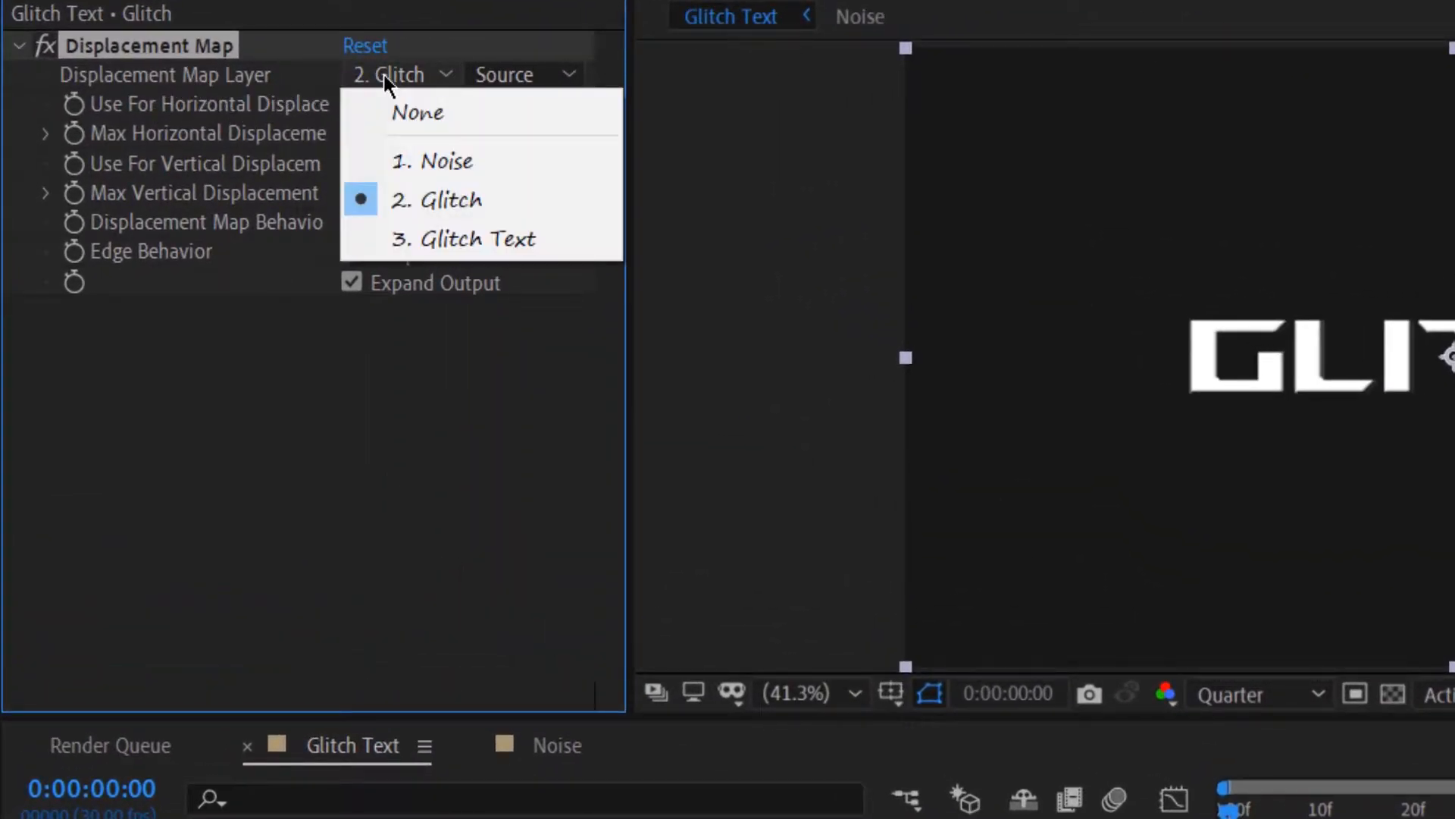
pyautogui.click(398, 156)
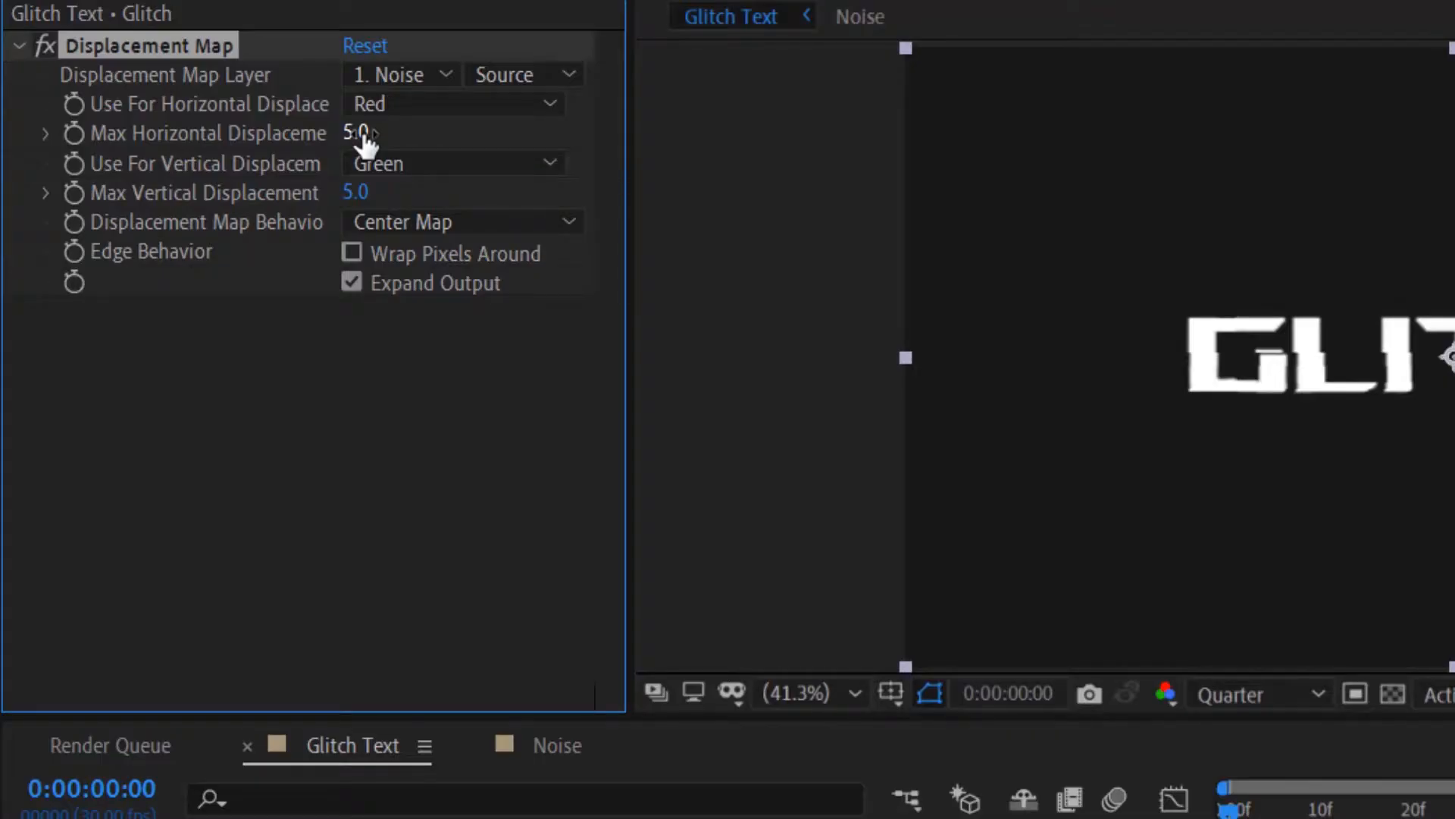
# Set the Displacement Map's maximum horizontal displacement to 200 and maximum vertical displacement to 100
pyautogui.click(356, 132)
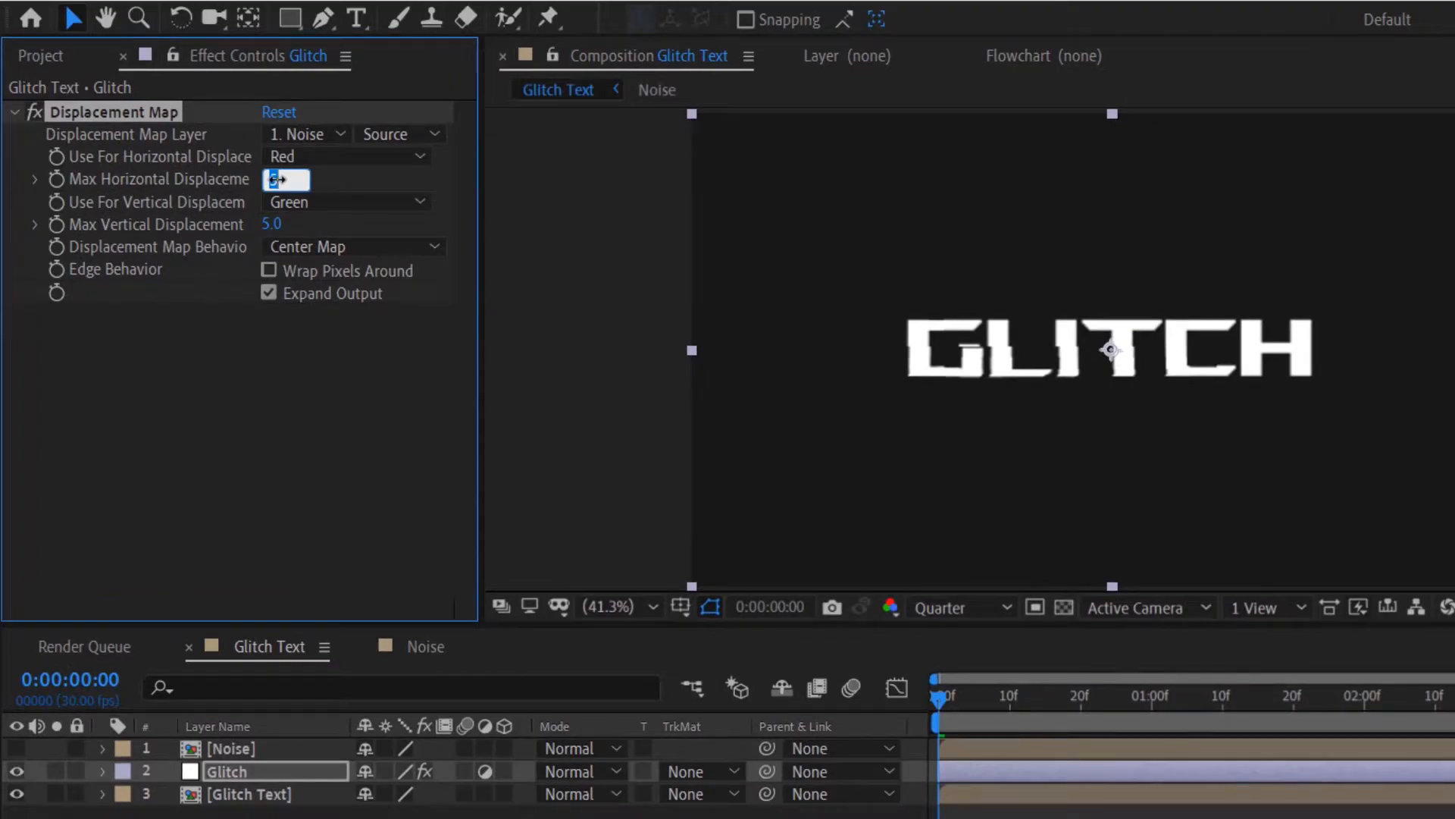
pyautogui.write('200')
pyautogui.press('Return')
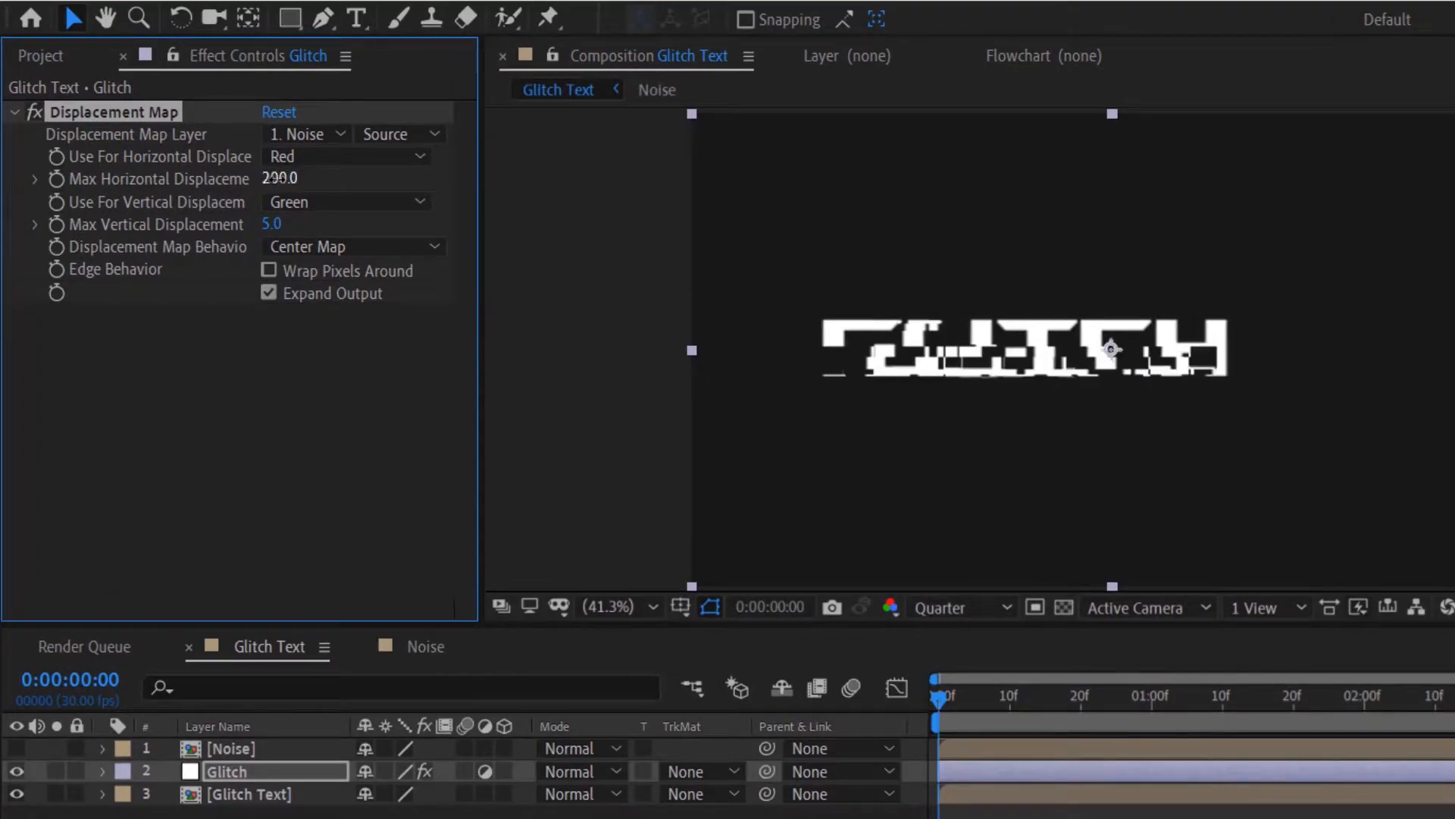
pyautogui.click(273, 223)
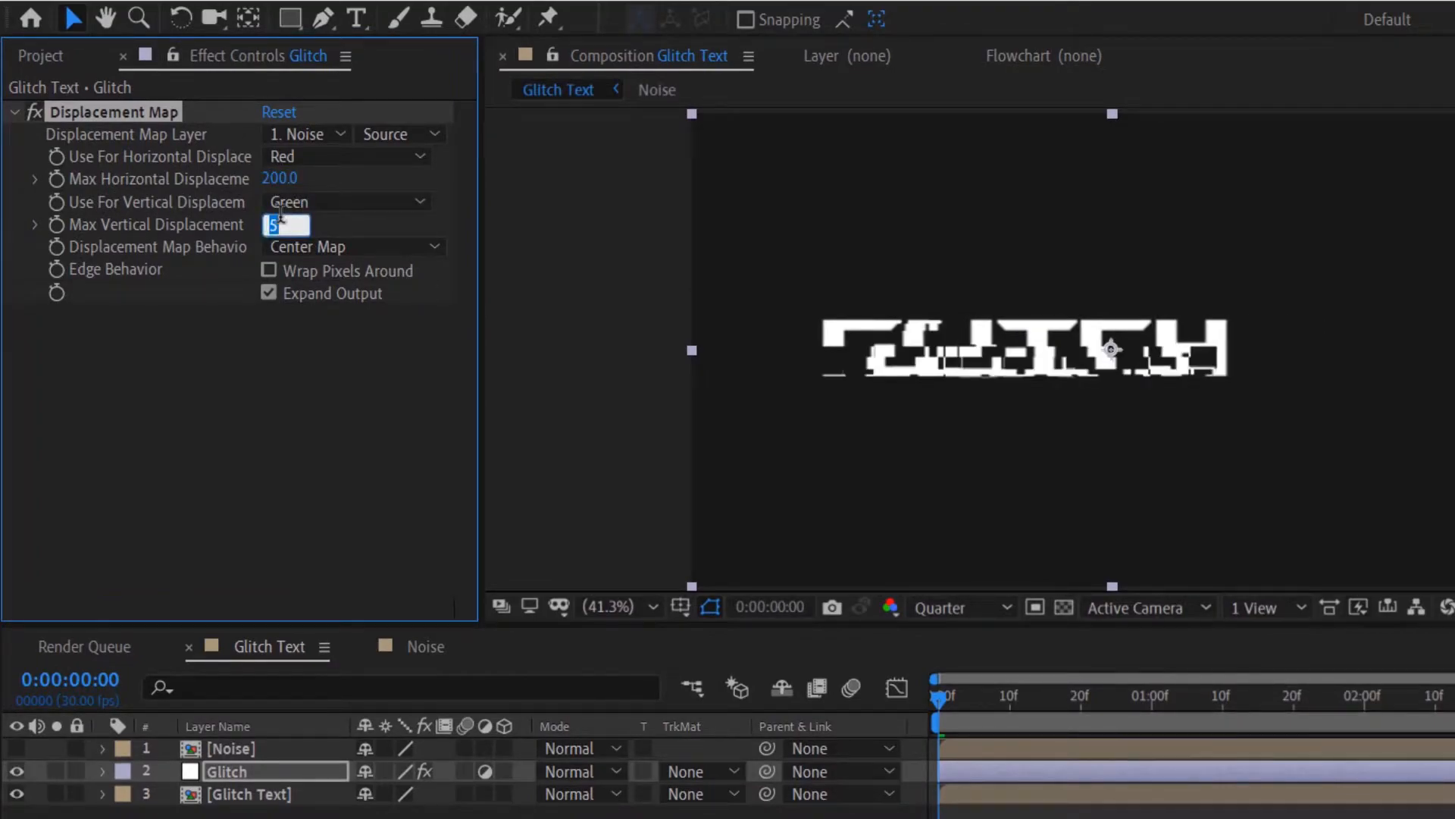
pyautogui.press('Return')
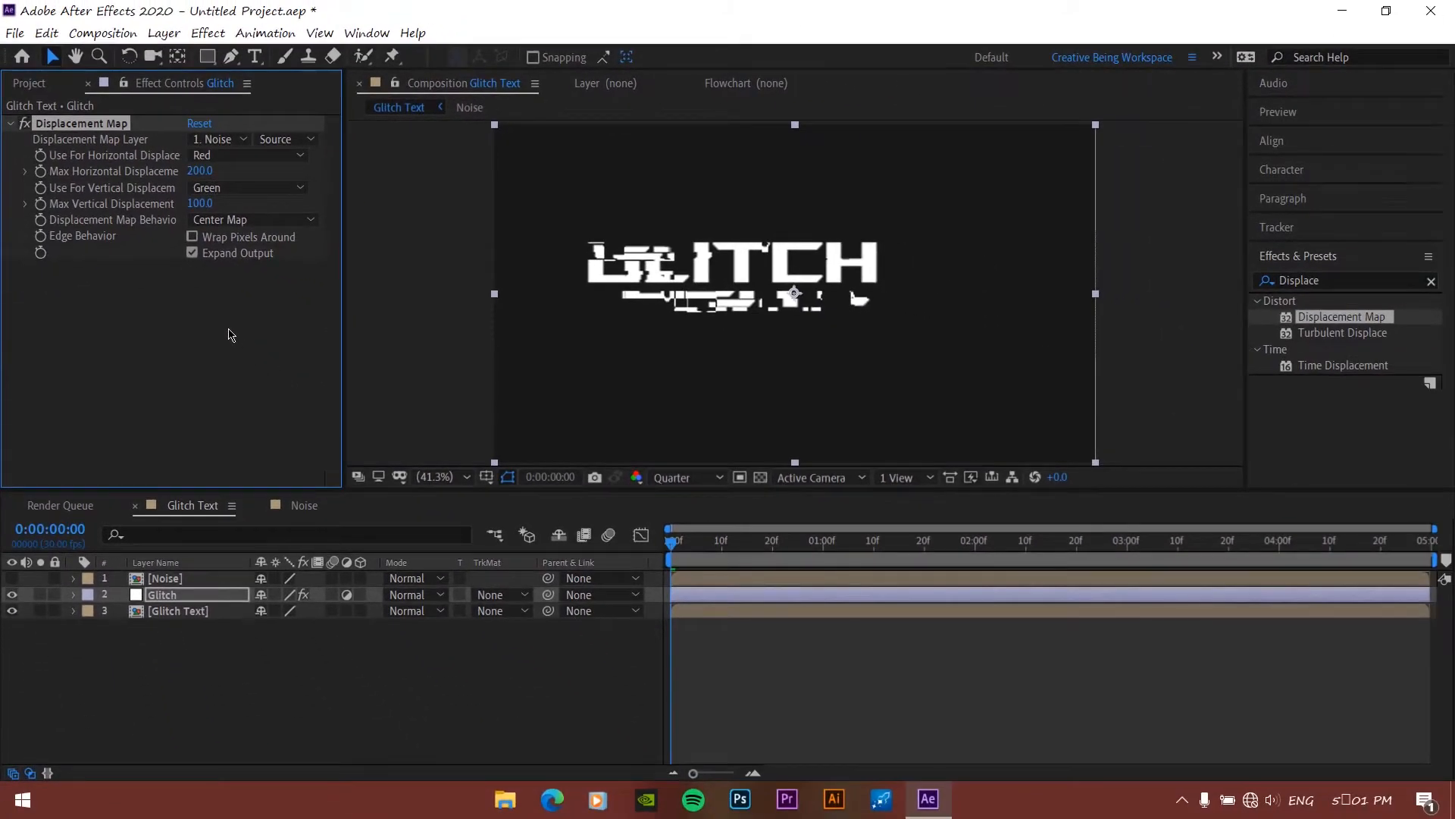
# Play back the Glitch Text composition to check the displacement of the text
pyautogui.click(564, 552)
pyautogui.press('space')
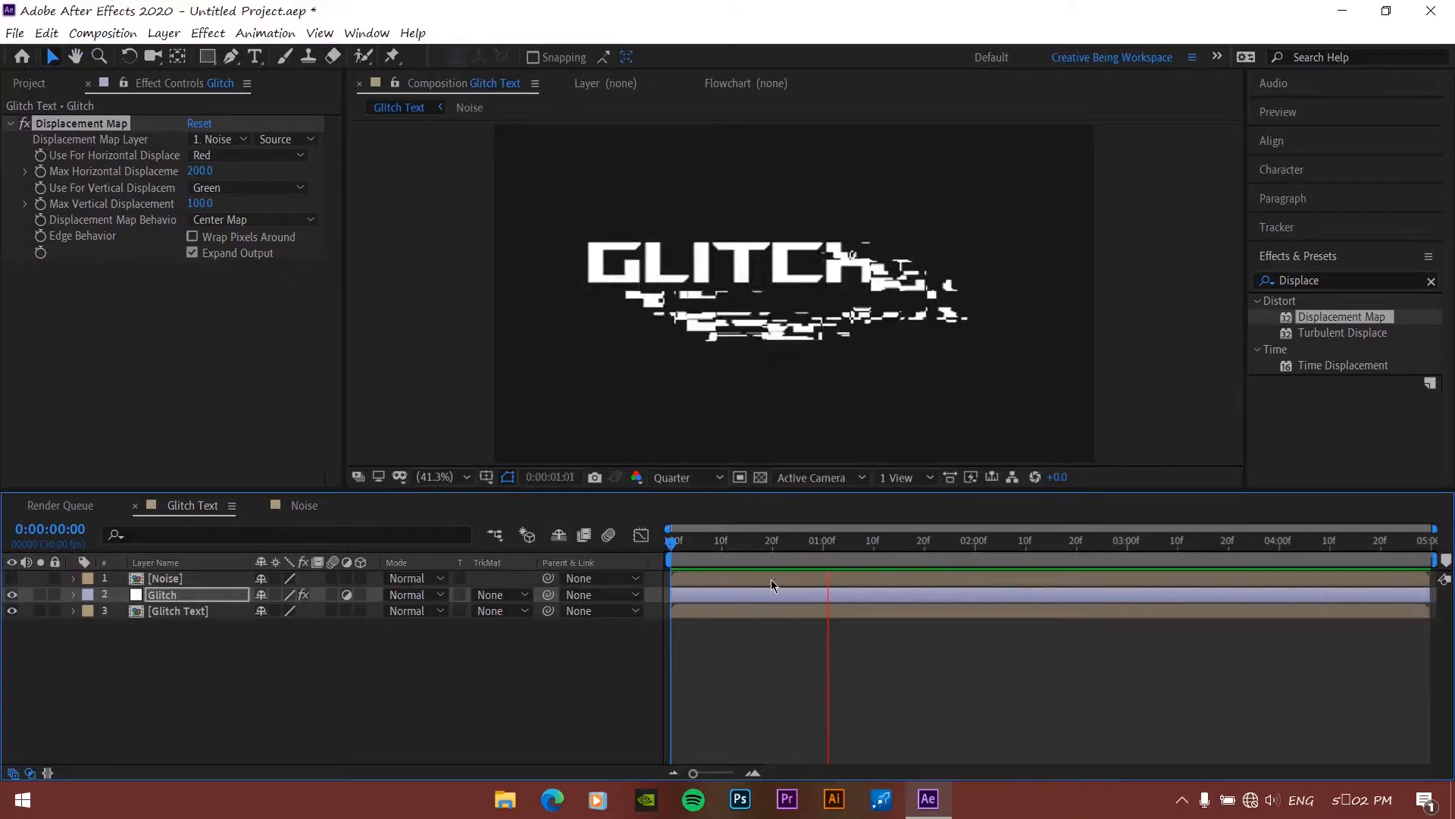
pyautogui.click(822, 543)
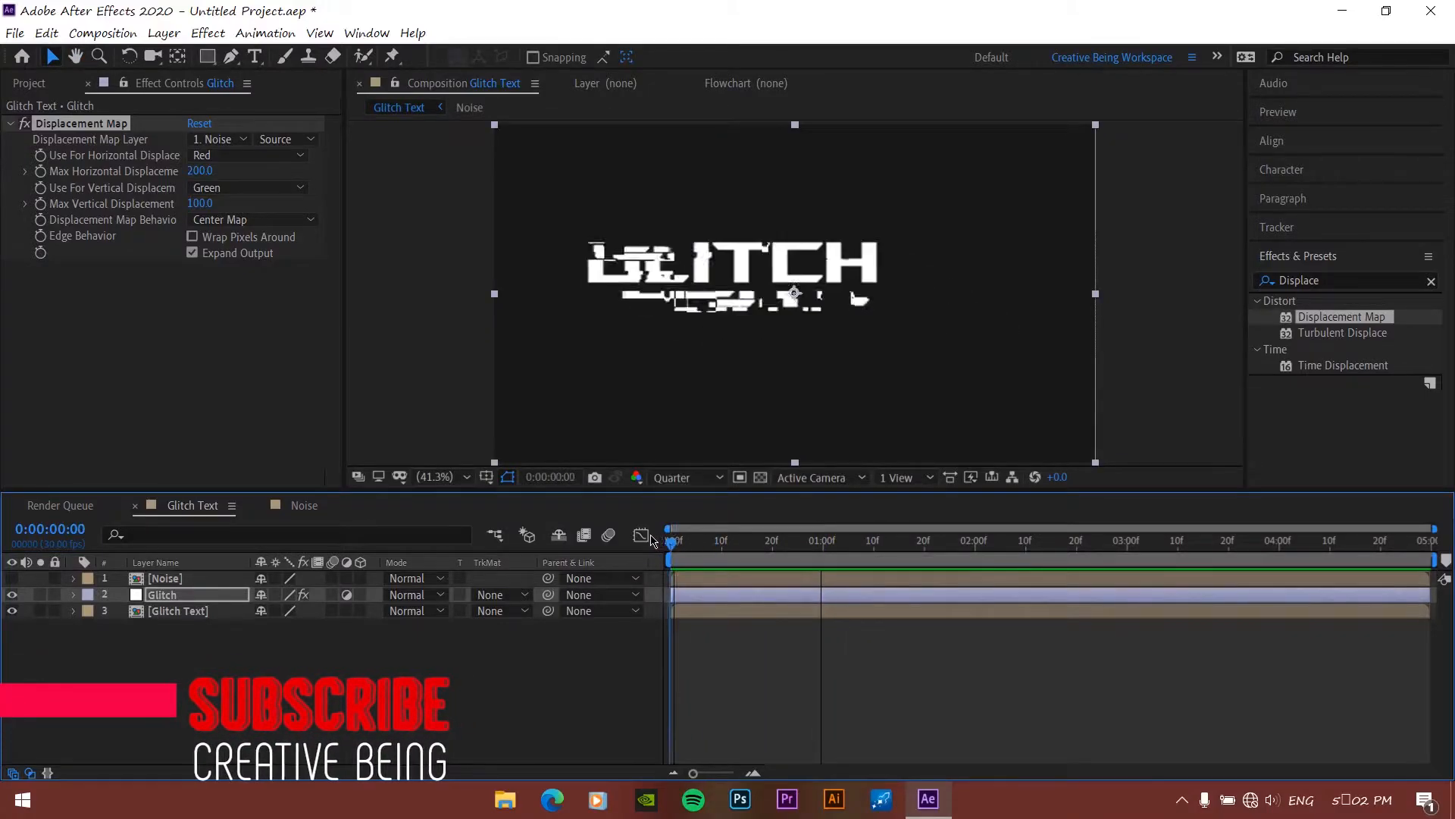
# Split the Glitch adjustment layer at 0:00:00:28
pyautogui.scroll(2, 805, 581)
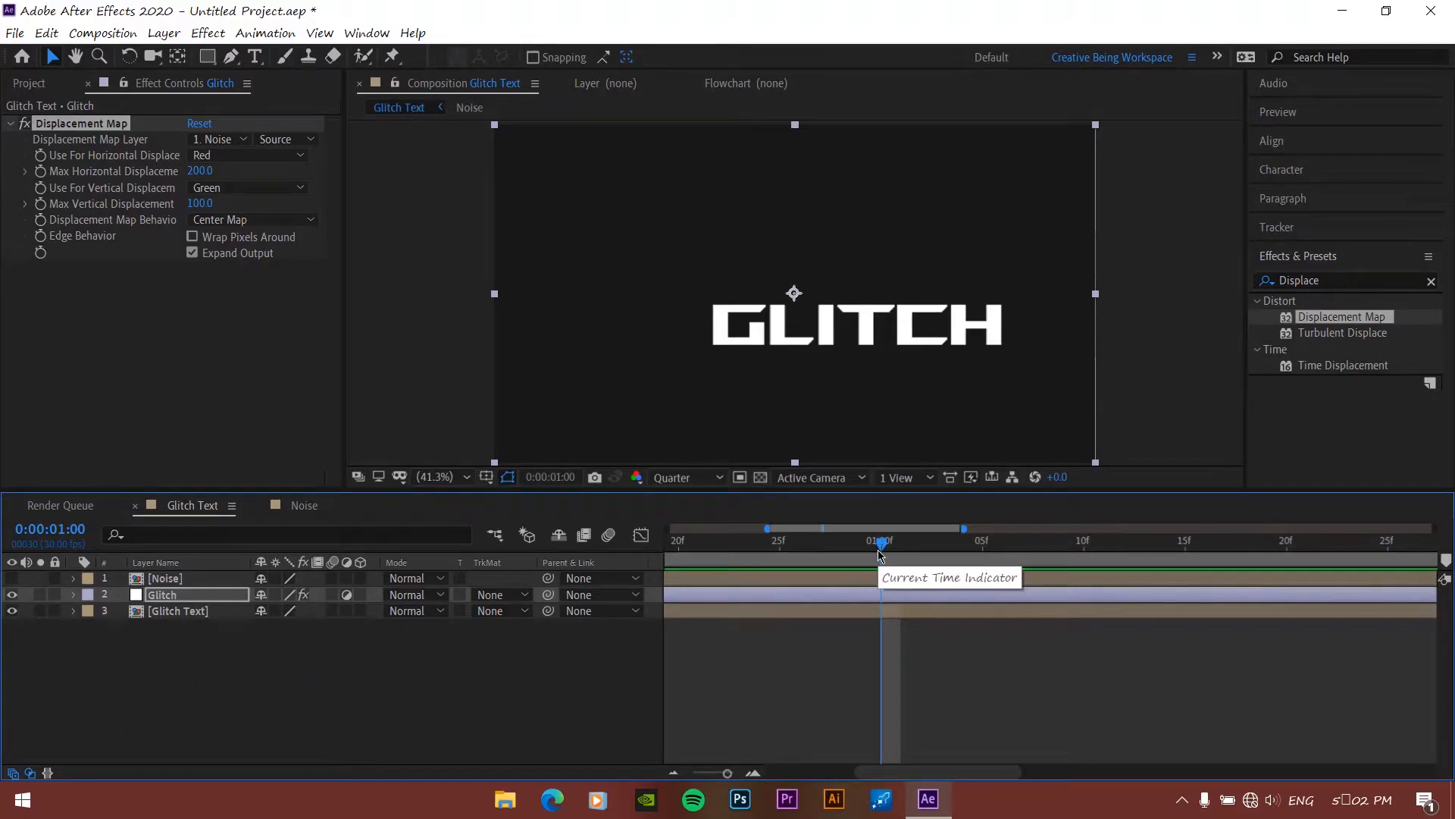
pyautogui.moveTo(883, 547); pyautogui.dragTo(846, 554)
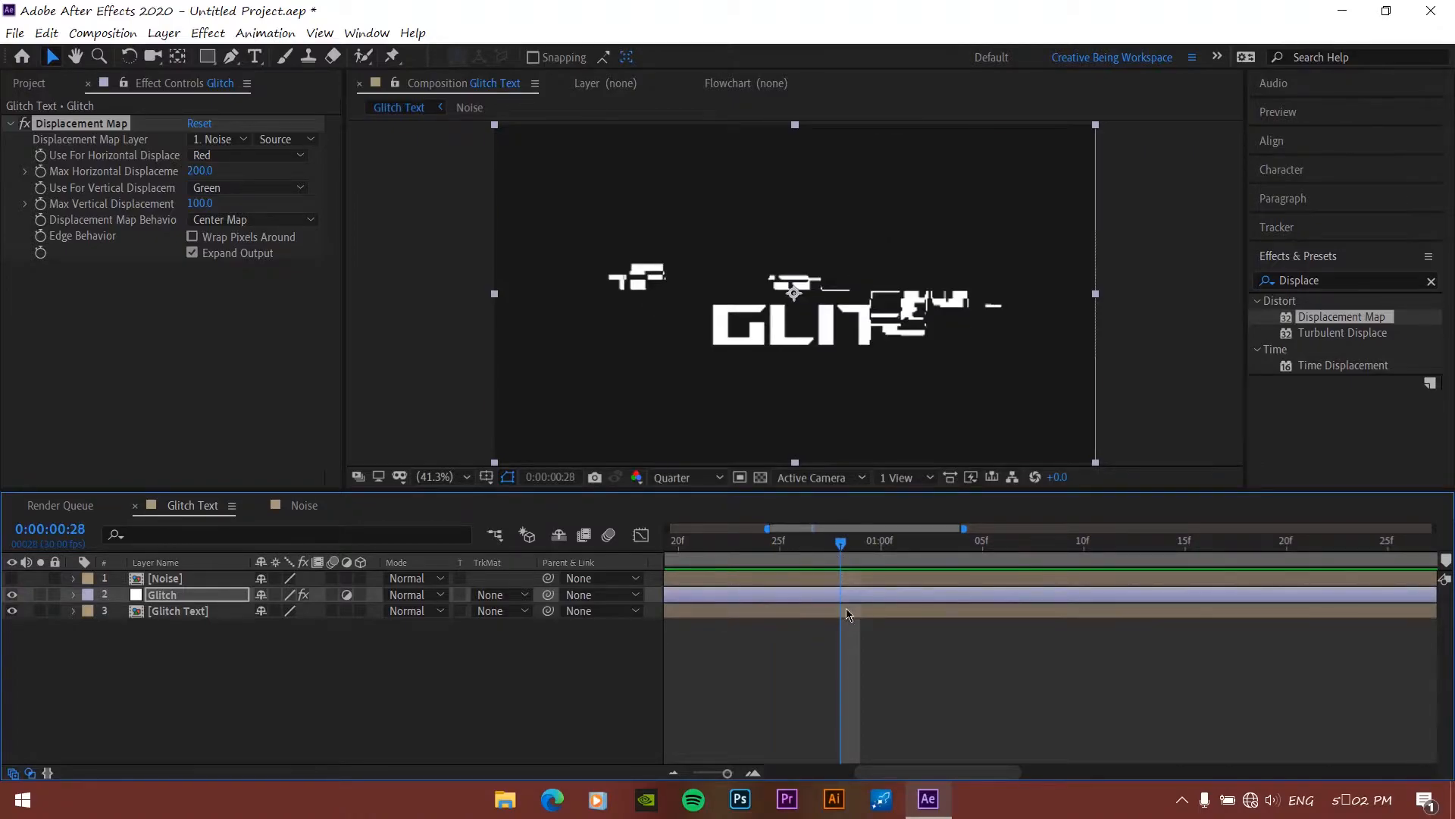
pyautogui.click(213, 597)
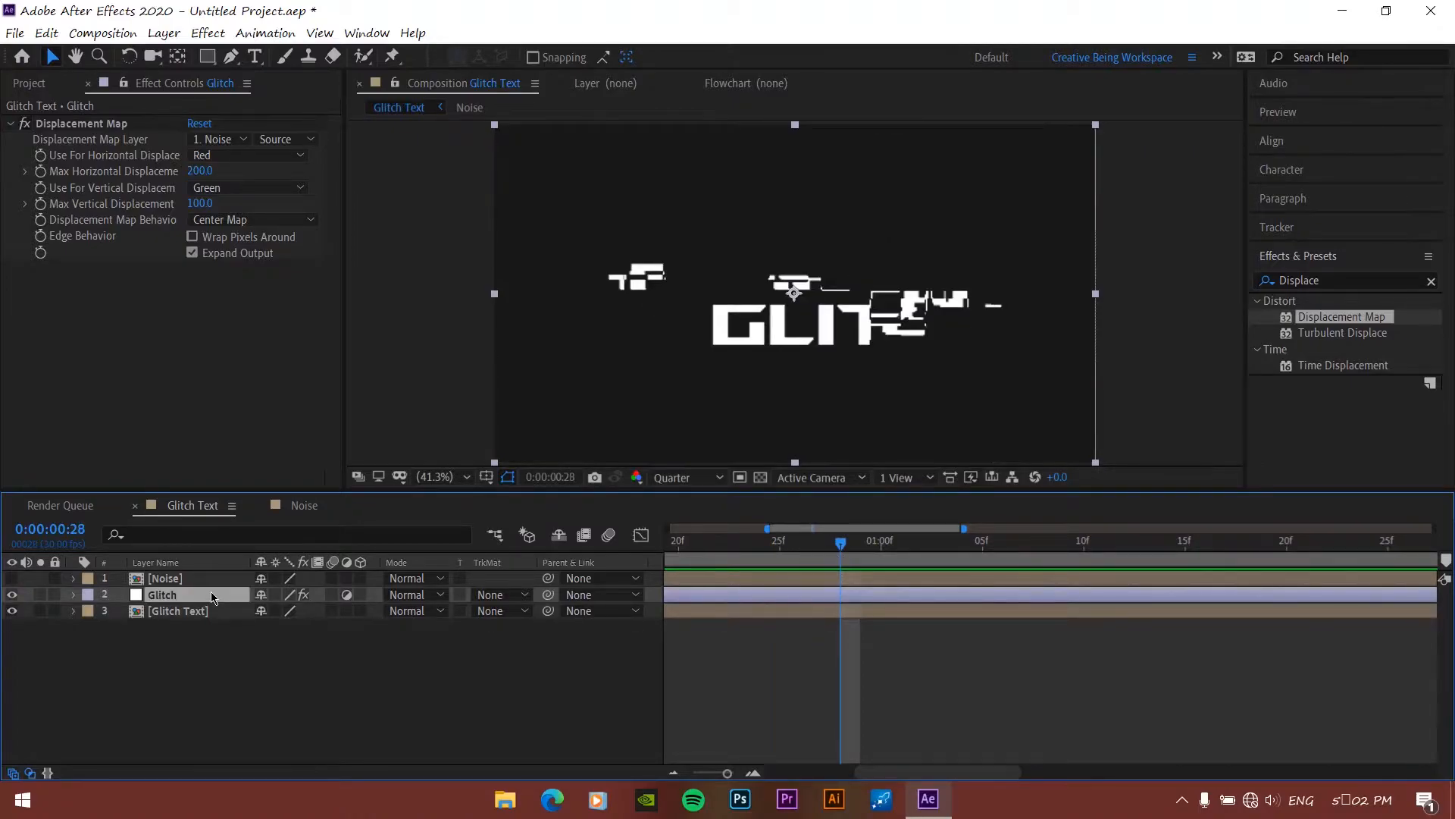
pyautogui.click(46, 33)
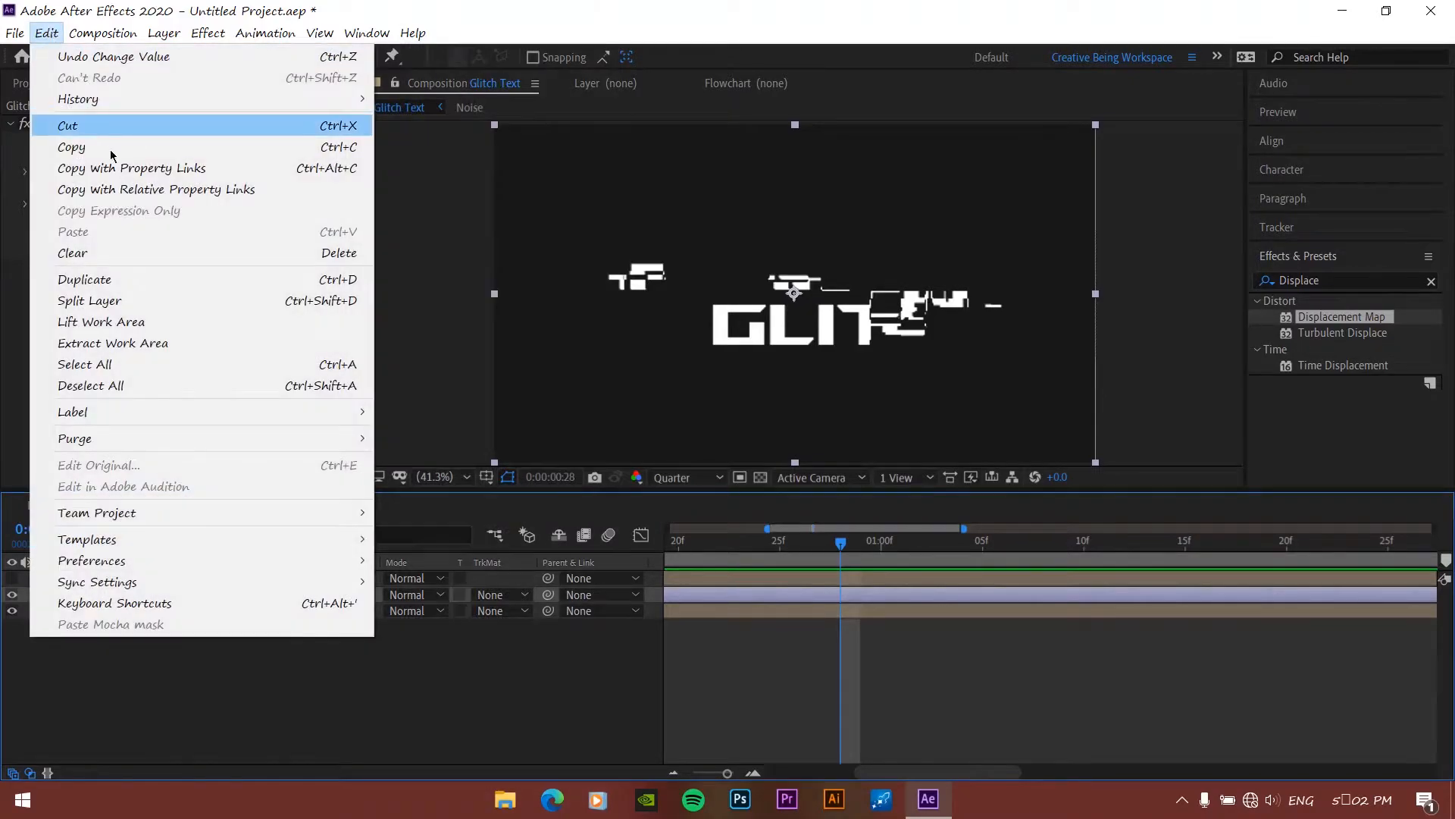
pyautogui.click(133, 300)
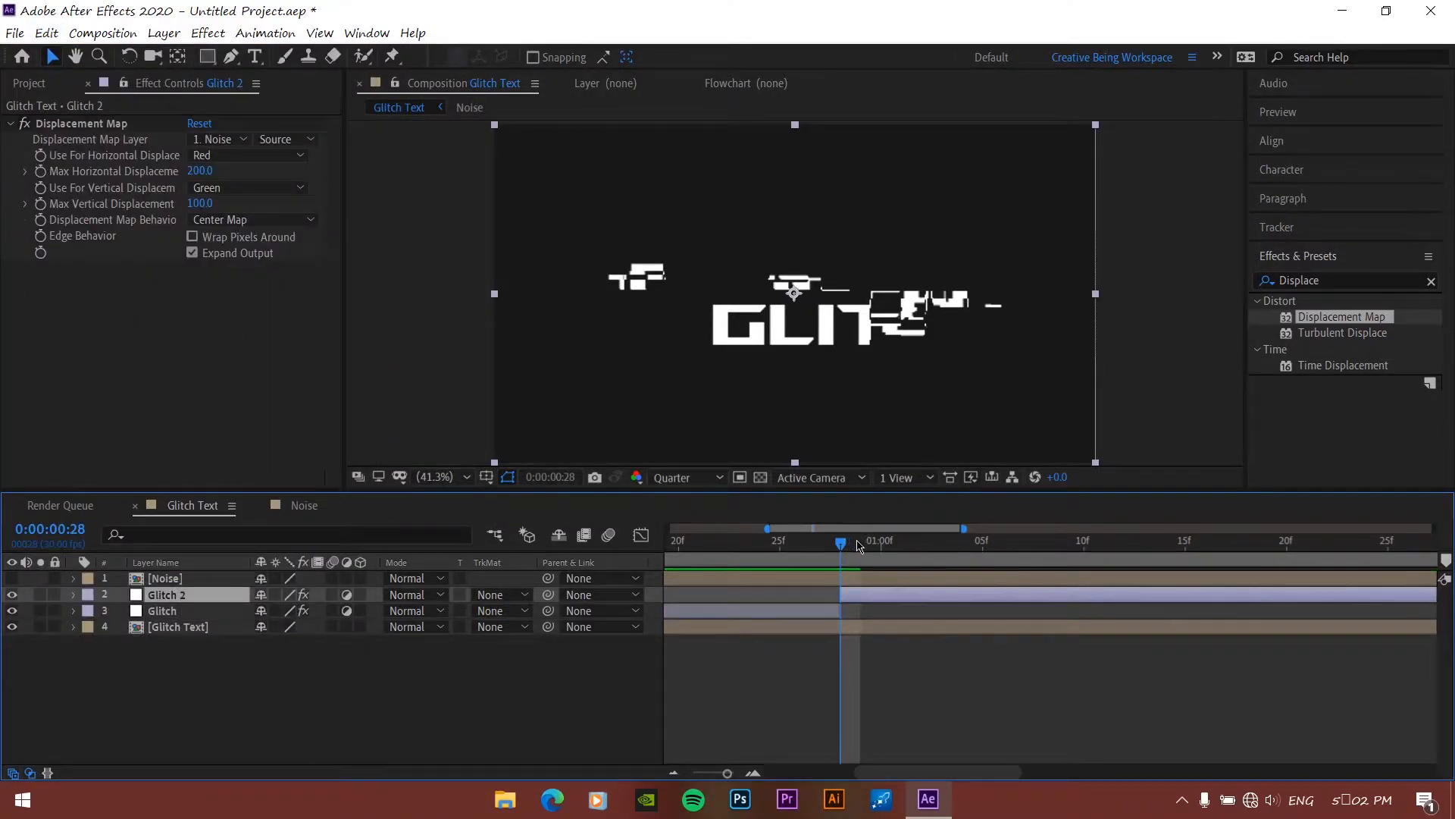
# Split the later part of the Glitch adjustment layer at 0:00:01:00 and delete the part before 0:00:00:28
pyautogui.press('pagedown')
pyautogui.press('pagedown')
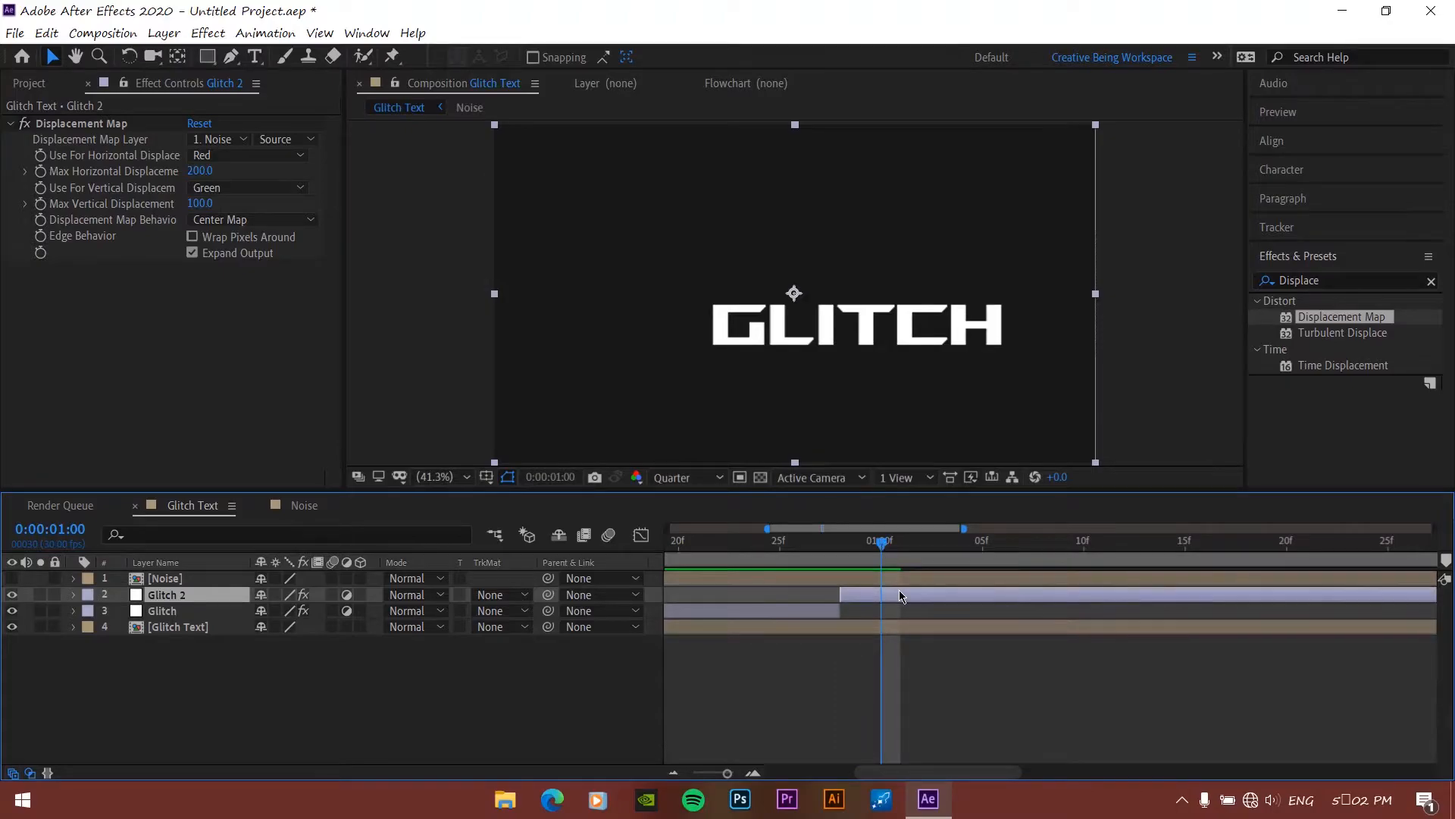
pyautogui.click(47, 32)
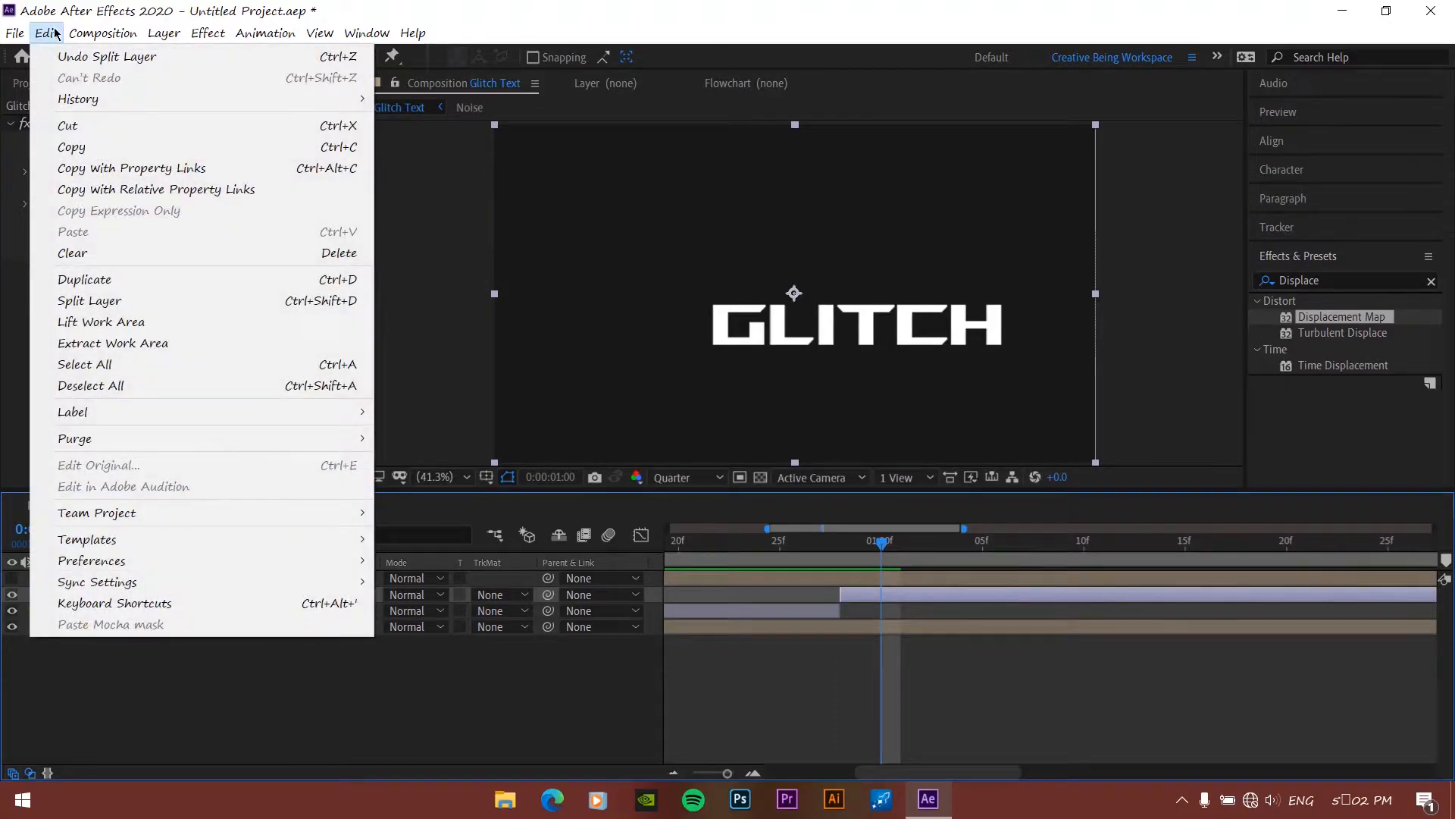
pyautogui.click(140, 301)
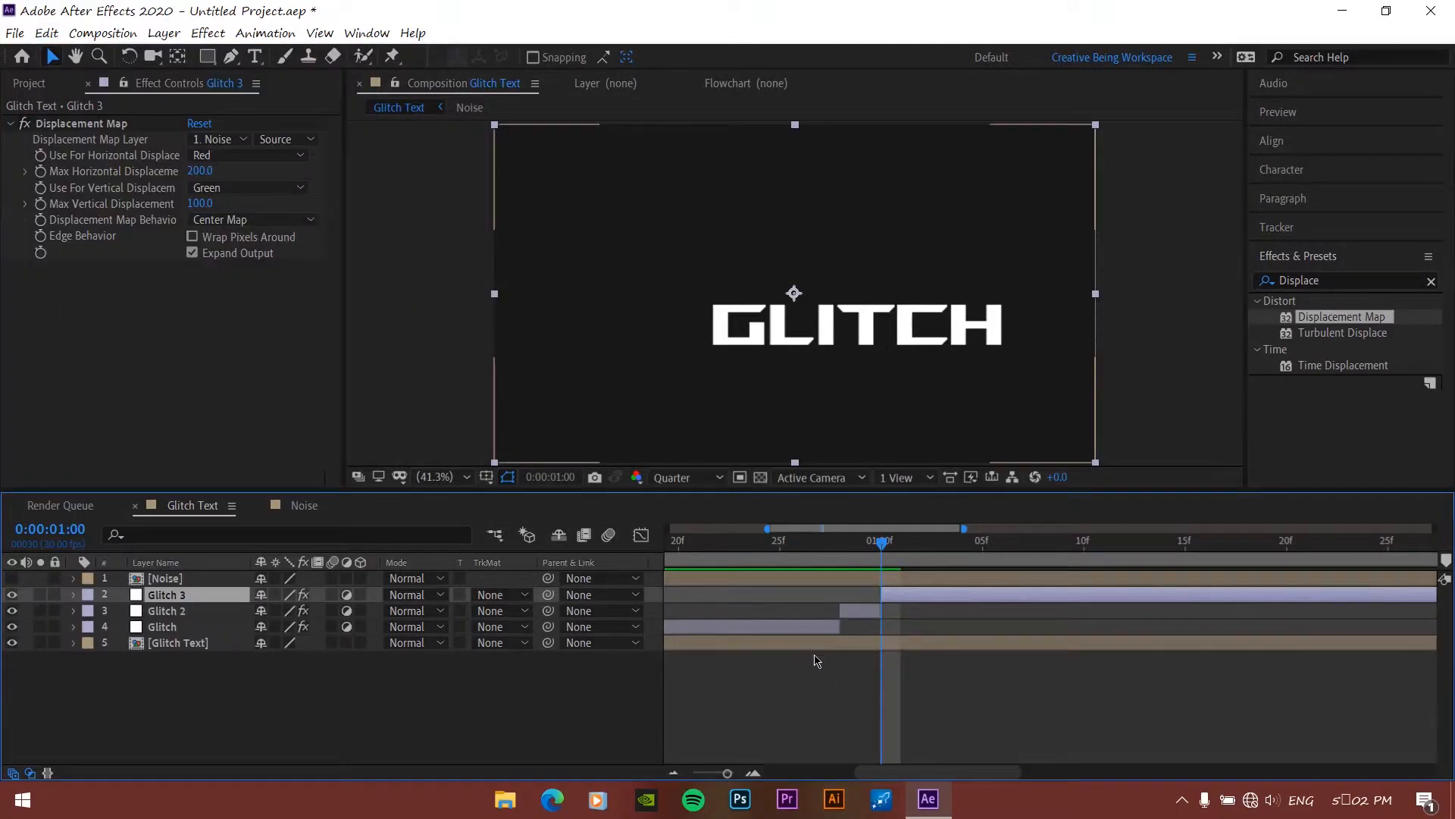
pyautogui.click(798, 630)
pyautogui.press('Delete')
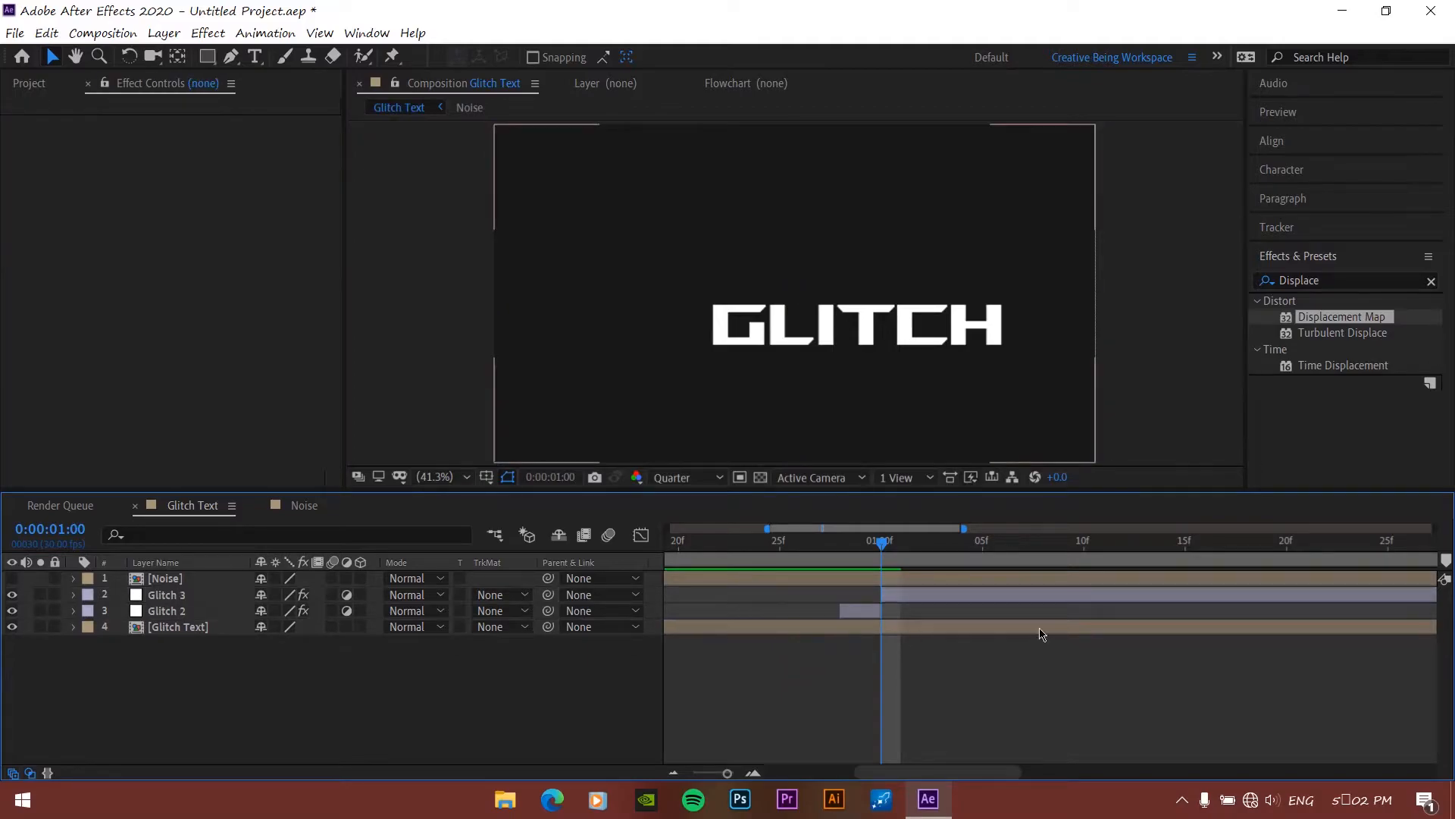
# Delete the adjustment layer part after 0:00:01:00 and play back the composition with the remaining short glitch
pyautogui.click(991, 594)
pyautogui.press('Delete')
pyautogui.moveTo(889, 543); pyautogui.dragTo(514, 562)
pyautogui.scroll(-2, 775, 675)
pyautogui.press('space')
pyautogui.press('space')
pyautogui.moveTo(939, 543); pyautogui.dragTo(894, 543)
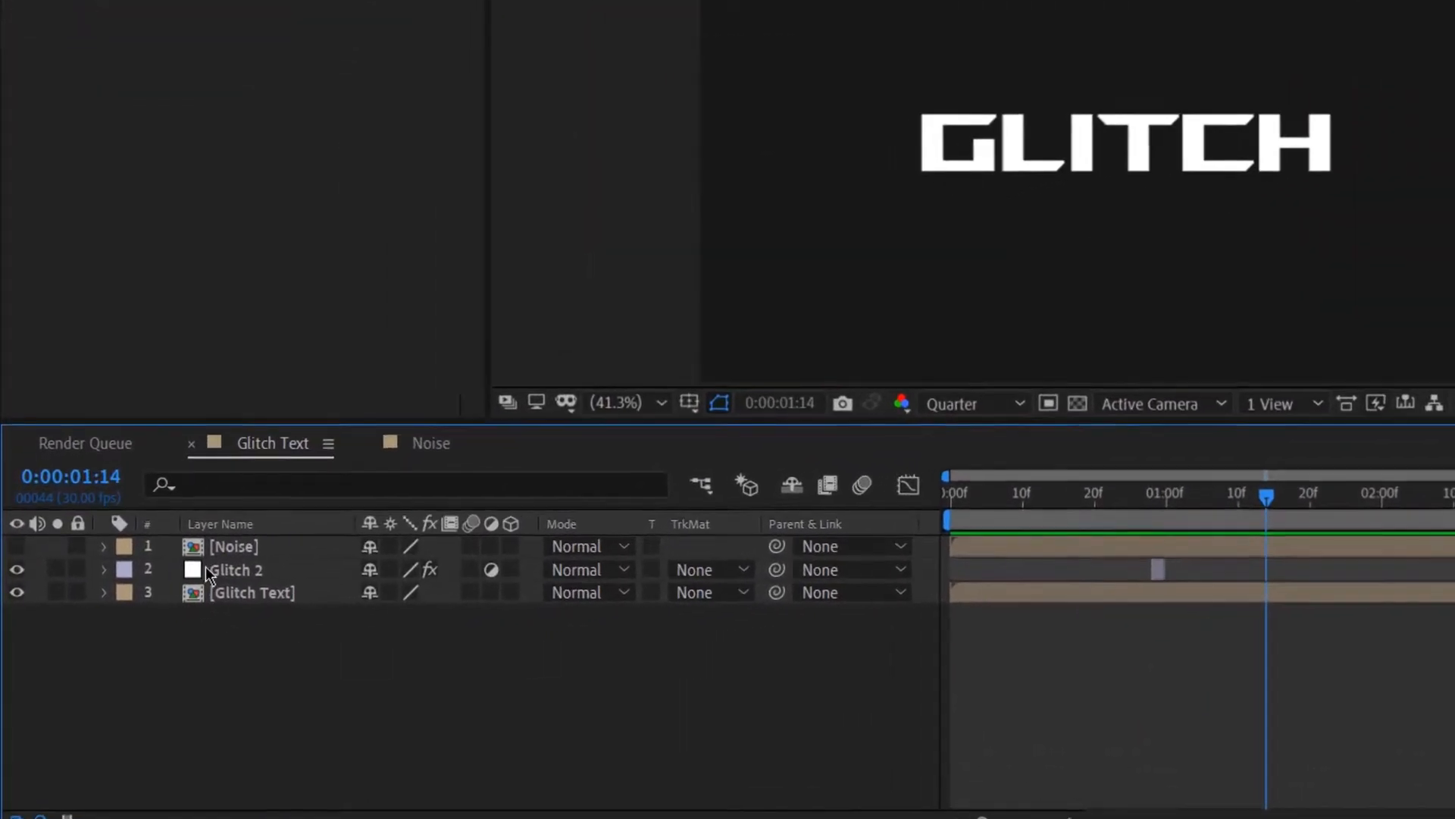
# Duplicate the Glitch 2 layer twice, placing the Glitch 3 copy at about 0:00:01:05 and the Glitch 4 copy at about 0:00:01:17
pyautogui.click(148, 592)
pyautogui.hotkey('ctrl', 'd')
pyautogui.hotkey('ctrl', 'd')
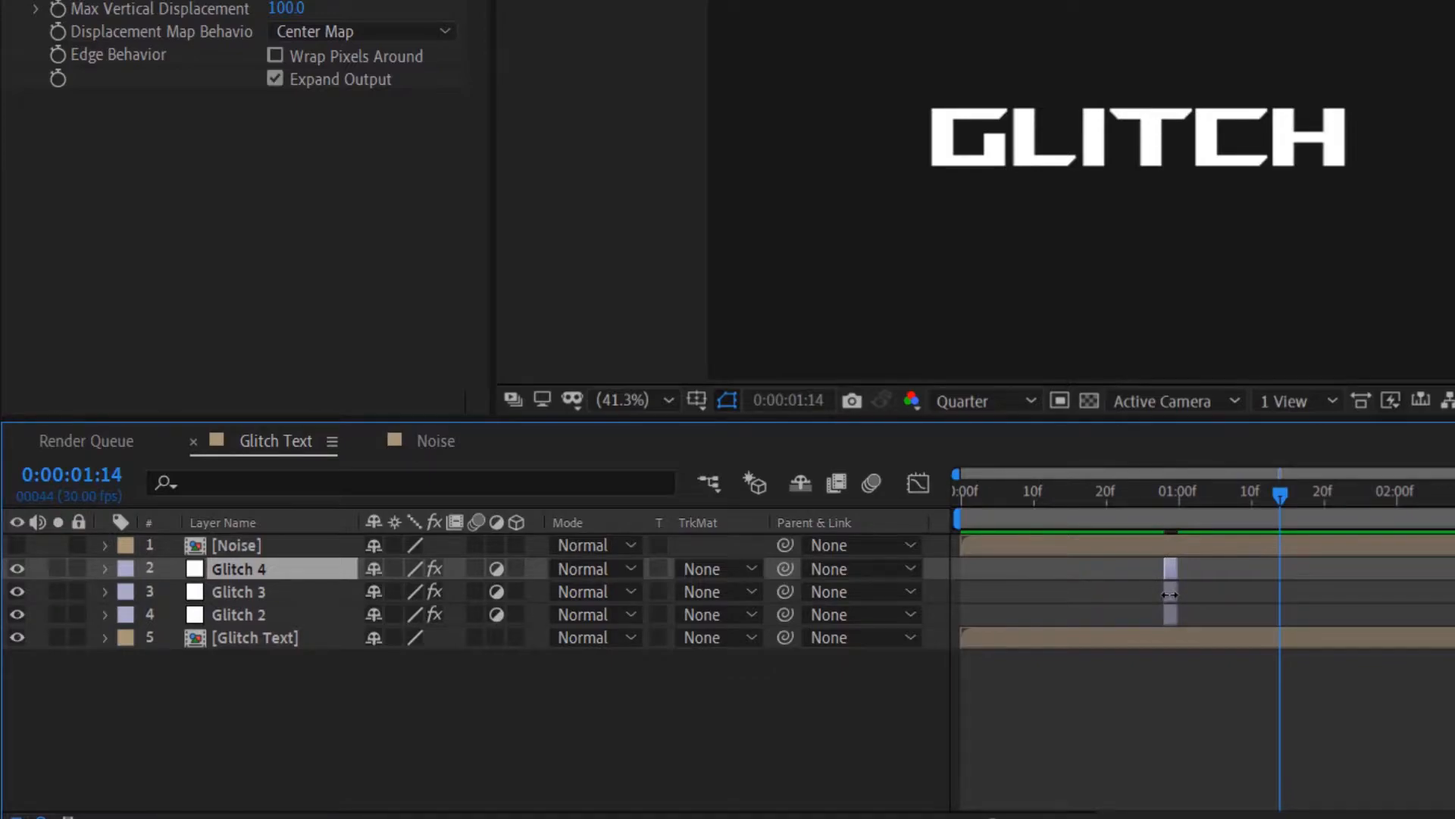
pyautogui.scroll(3, 1170, 594)
pyautogui.click(1203, 597)
pyautogui.moveTo(1203, 596); pyautogui.dragTo(1297, 598)
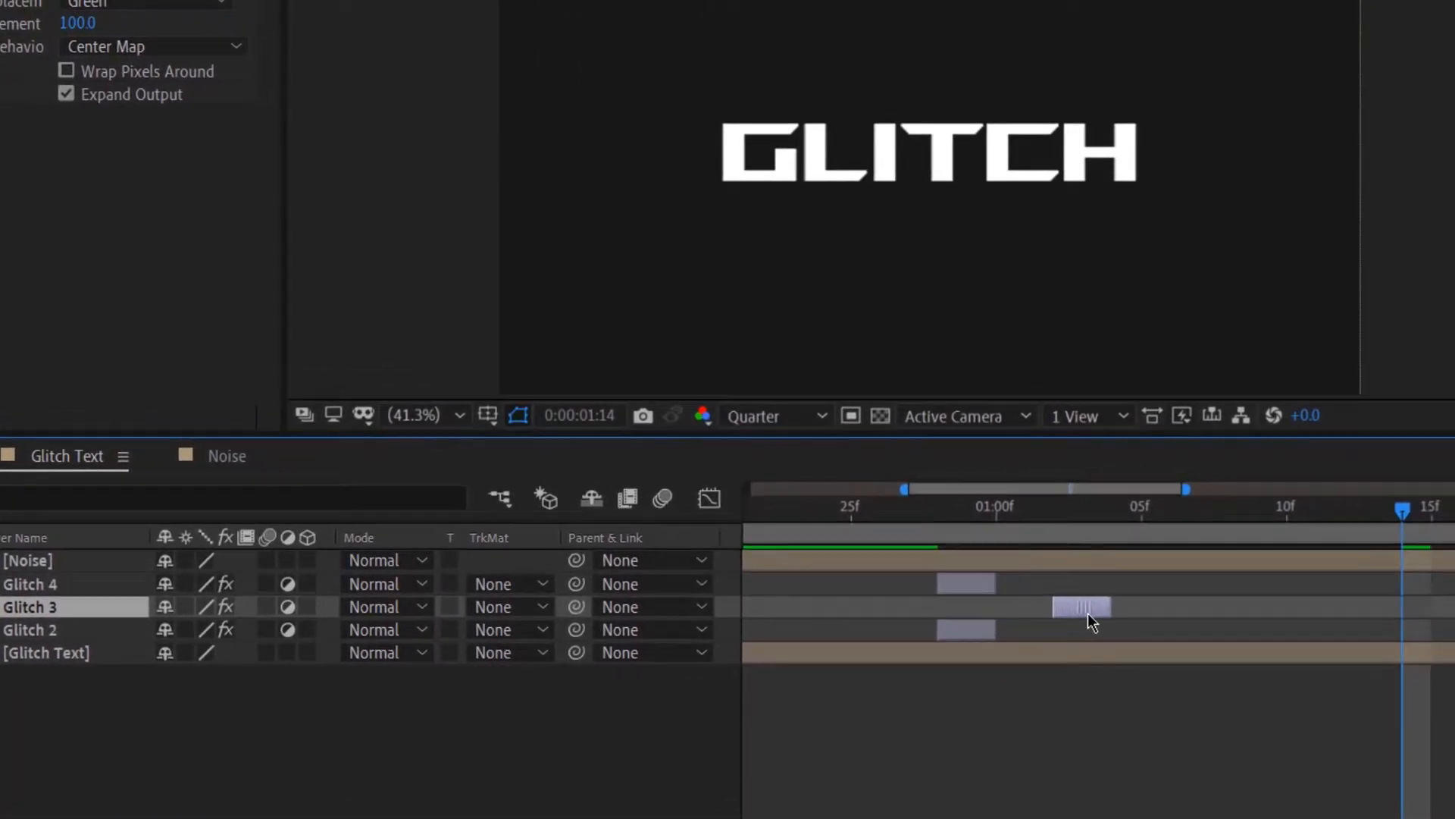
pyautogui.moveTo(1088, 613); pyautogui.dragTo(1159, 604)
pyautogui.moveTo(962, 588); pyautogui.dragTo(1417, 553)
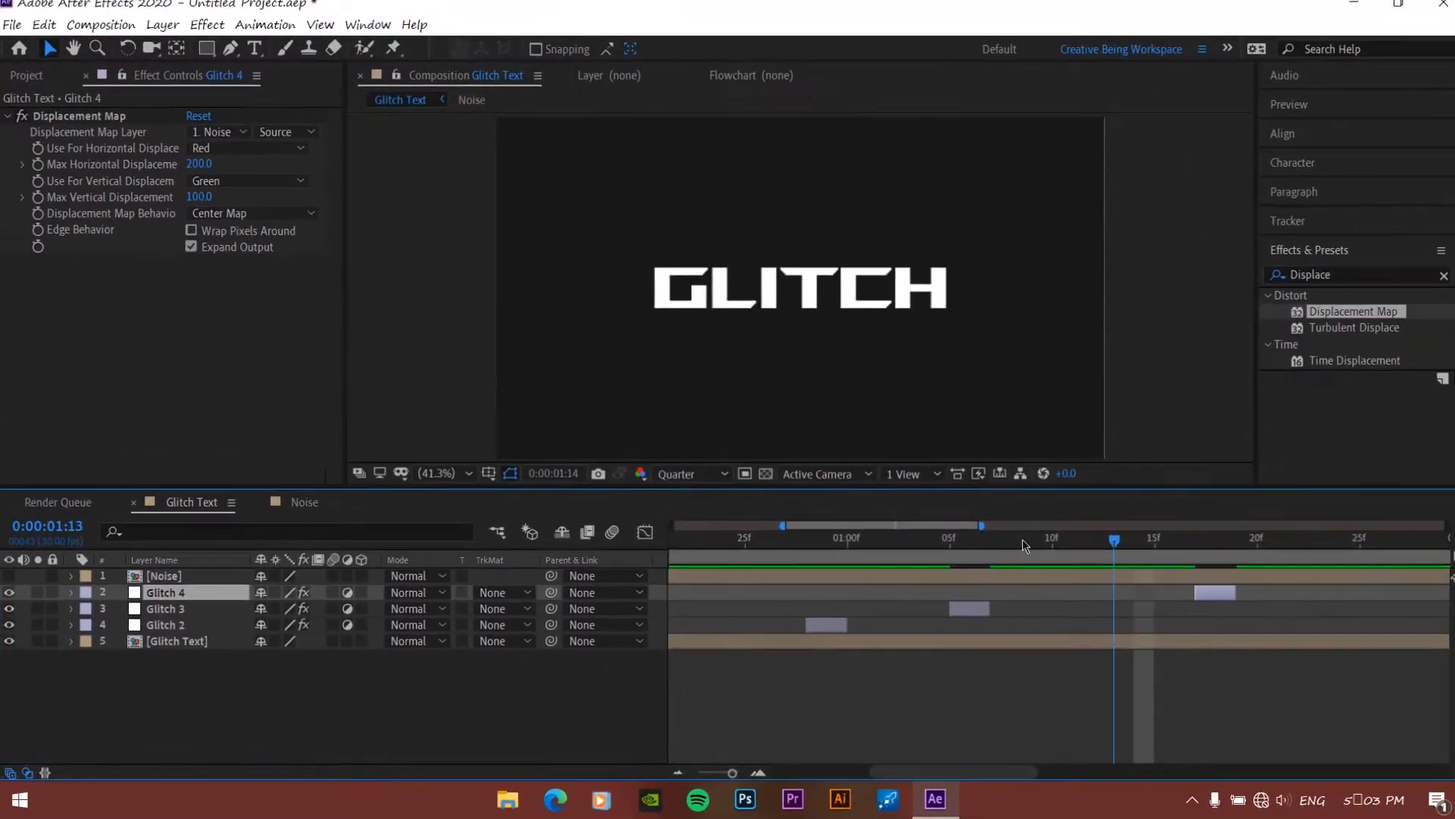
# Play back the composition from the start to check the timing of the three glitch segments
pyautogui.press('Home')
pyautogui.press('-')
pyautogui.press('-')
pyautogui.press('space')
pyautogui.press('space')
# Space the segments wider, with Glitch 3 at about 0:00:01:10 and Glitch 4 at about 0:00:01:25, and play back the timing
pyautogui.click(867, 608)
pyautogui.press('=')
pyautogui.moveTo(1021, 596); pyautogui.dragTo(1071, 595)
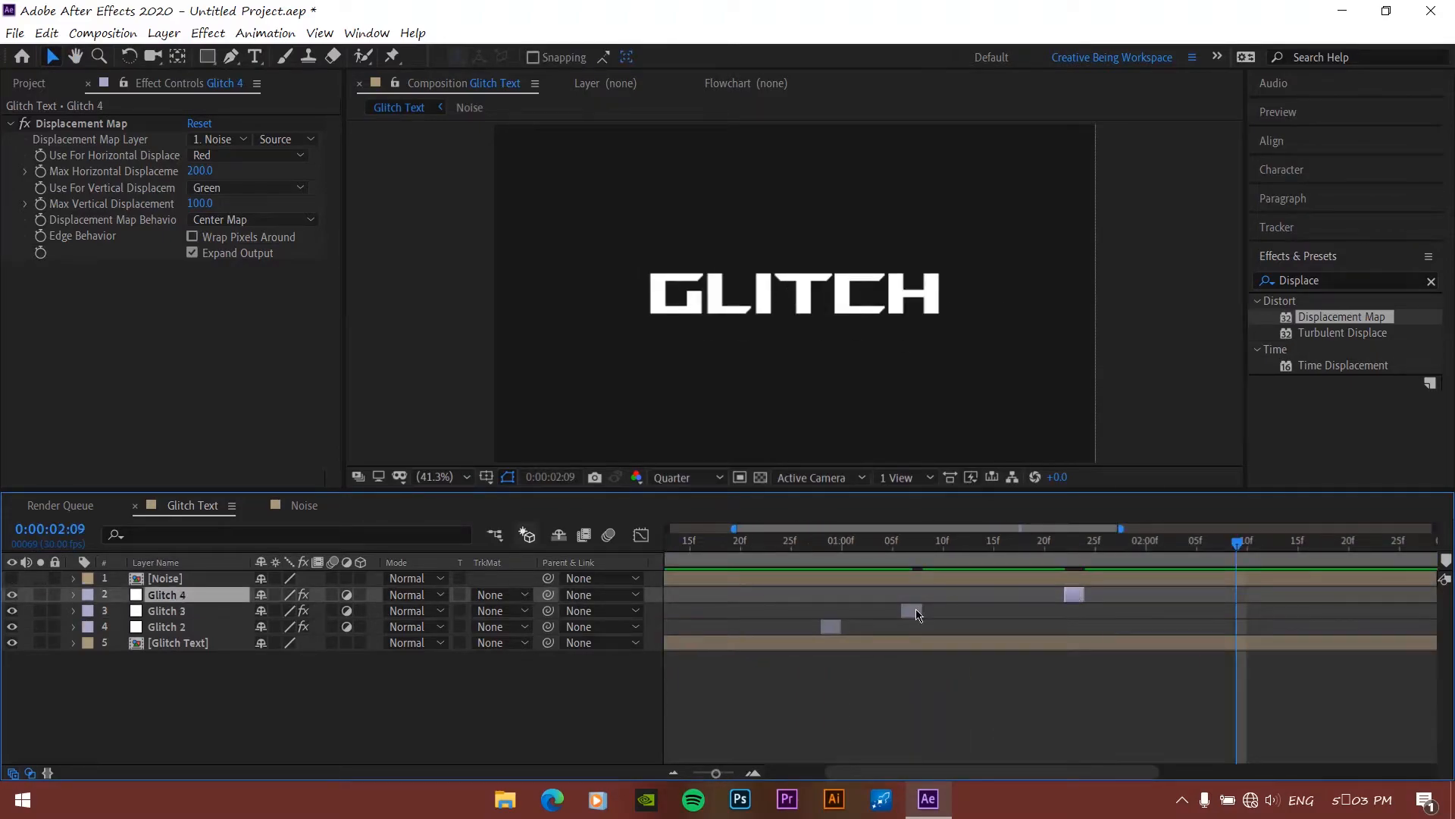
pyautogui.press('Home')
pyautogui.press('-')
pyautogui.press('space')
# At 0:00:01:11, set Glitch 3's maximum horizontal displacement to 158 and maximum vertical displacement to -39
pyautogui.click(823, 552)
pyautogui.moveTo(823, 557); pyautogui.dragTo(878, 557)
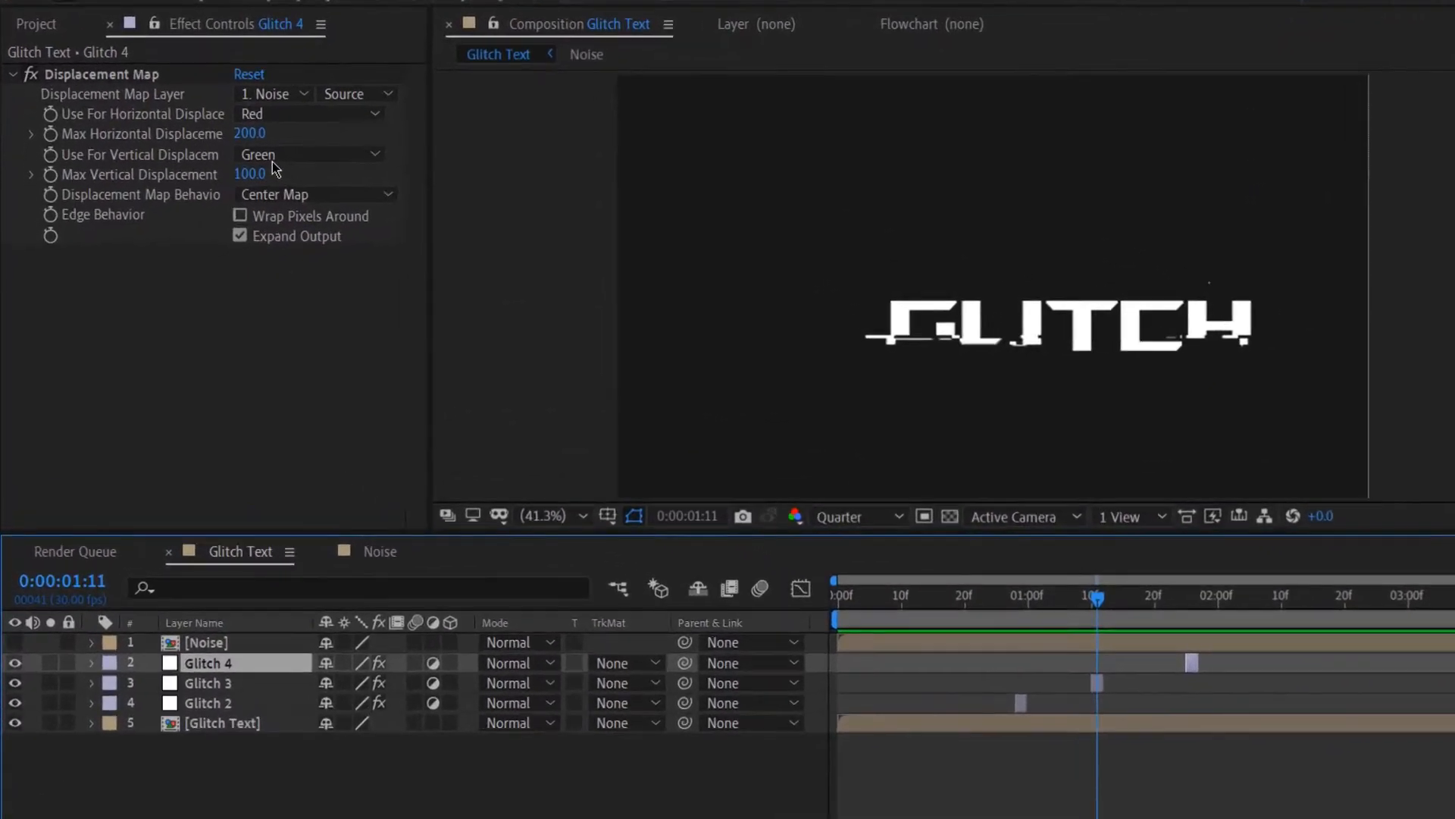
pyautogui.click(878, 610)
pyautogui.moveTo(267, 116); pyautogui.dragTo(168, 214)
pyautogui.moveTo(278, 110); pyautogui.dragTo(235, 112)
# At 0:00:01:26, set Glitch 4's maximum horizontal displacement to -198 and maximum vertical displacement to 139
pyautogui.moveTo(1233, 630); pyautogui.dragTo(1336, 629)
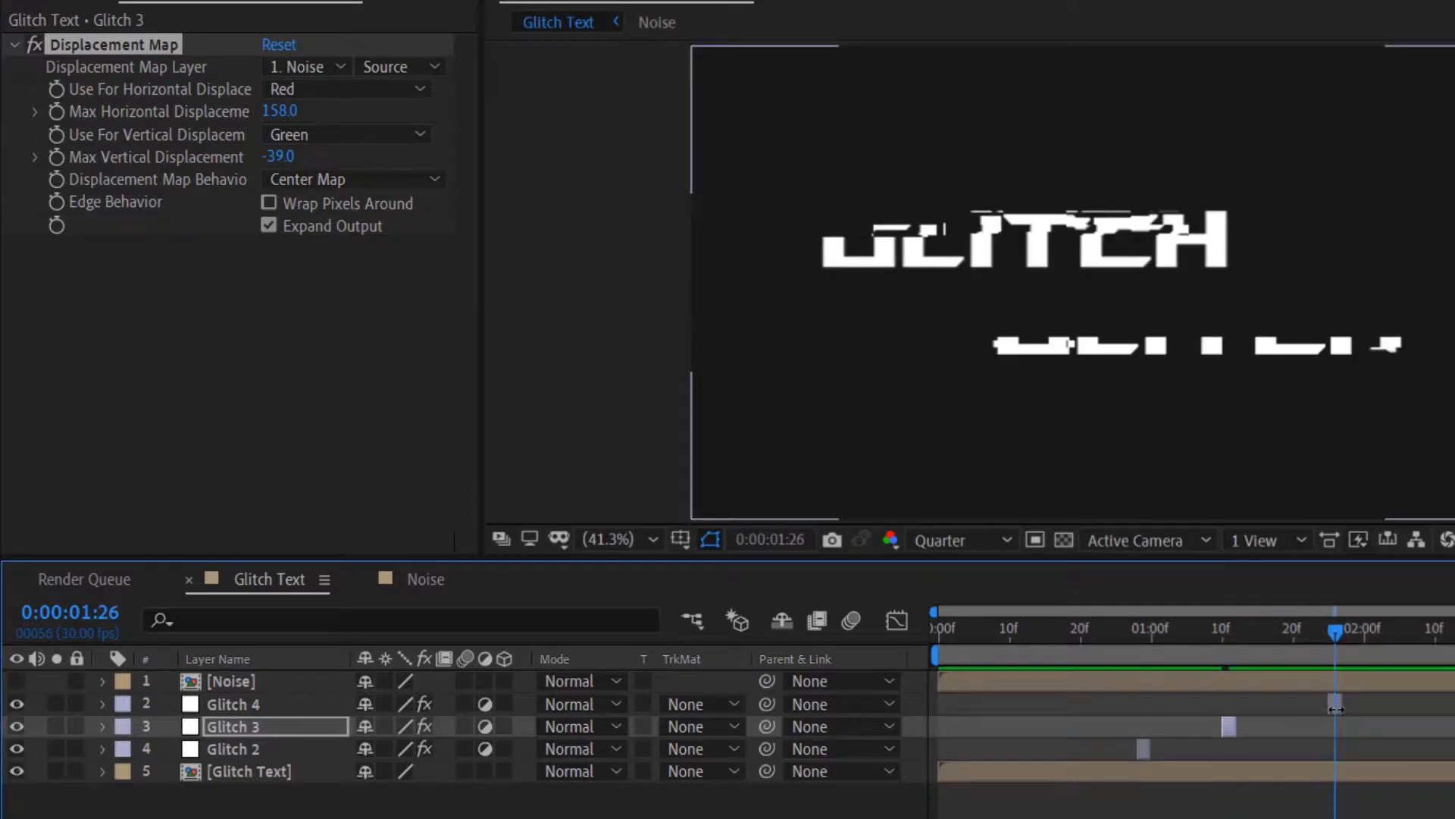
pyautogui.click(1336, 709)
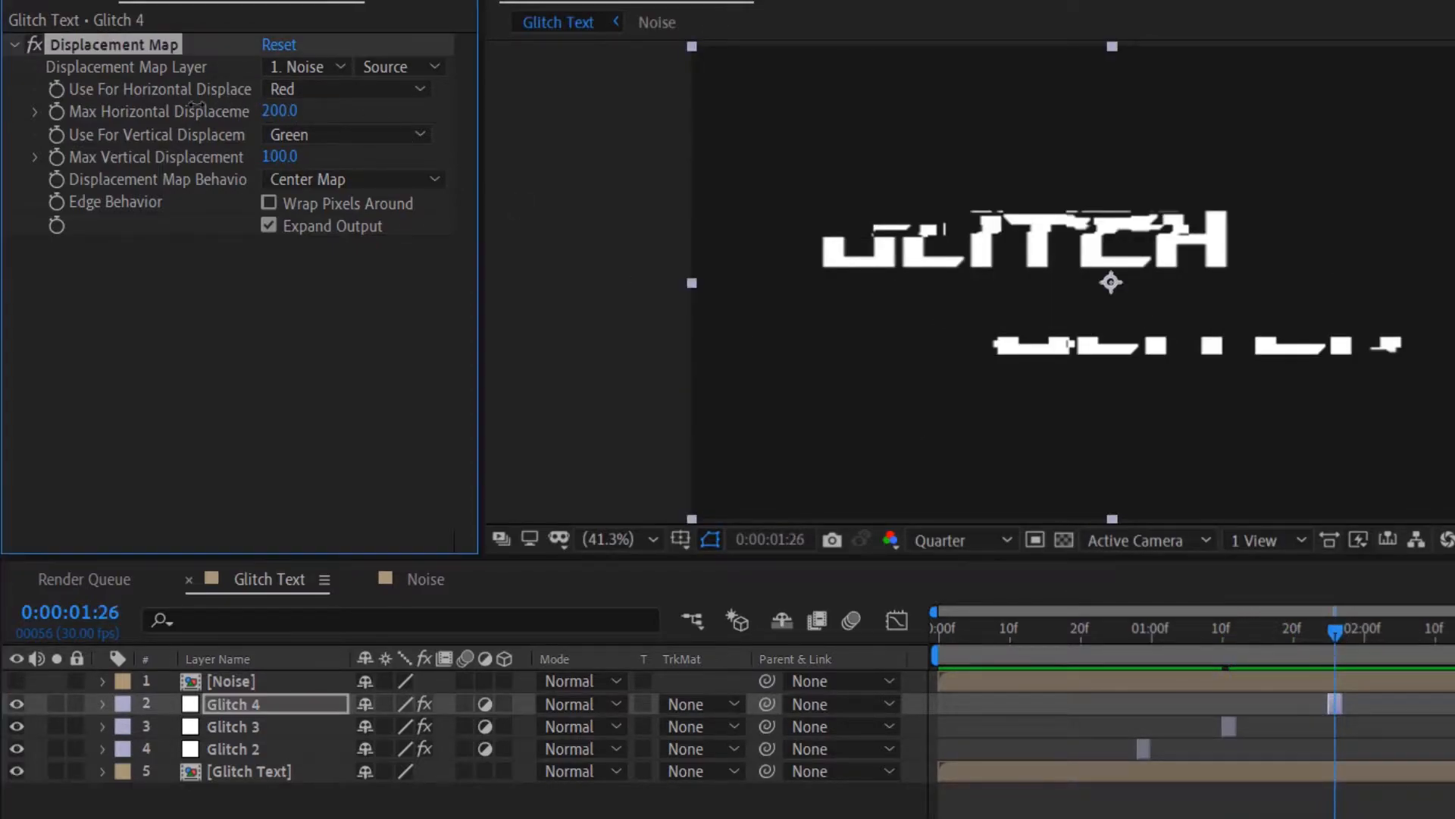
pyautogui.moveTo(279, 110); pyautogui.dragTo(315, 161)
pyautogui.moveTo(272, 110); pyautogui.dragTo(66, 114)
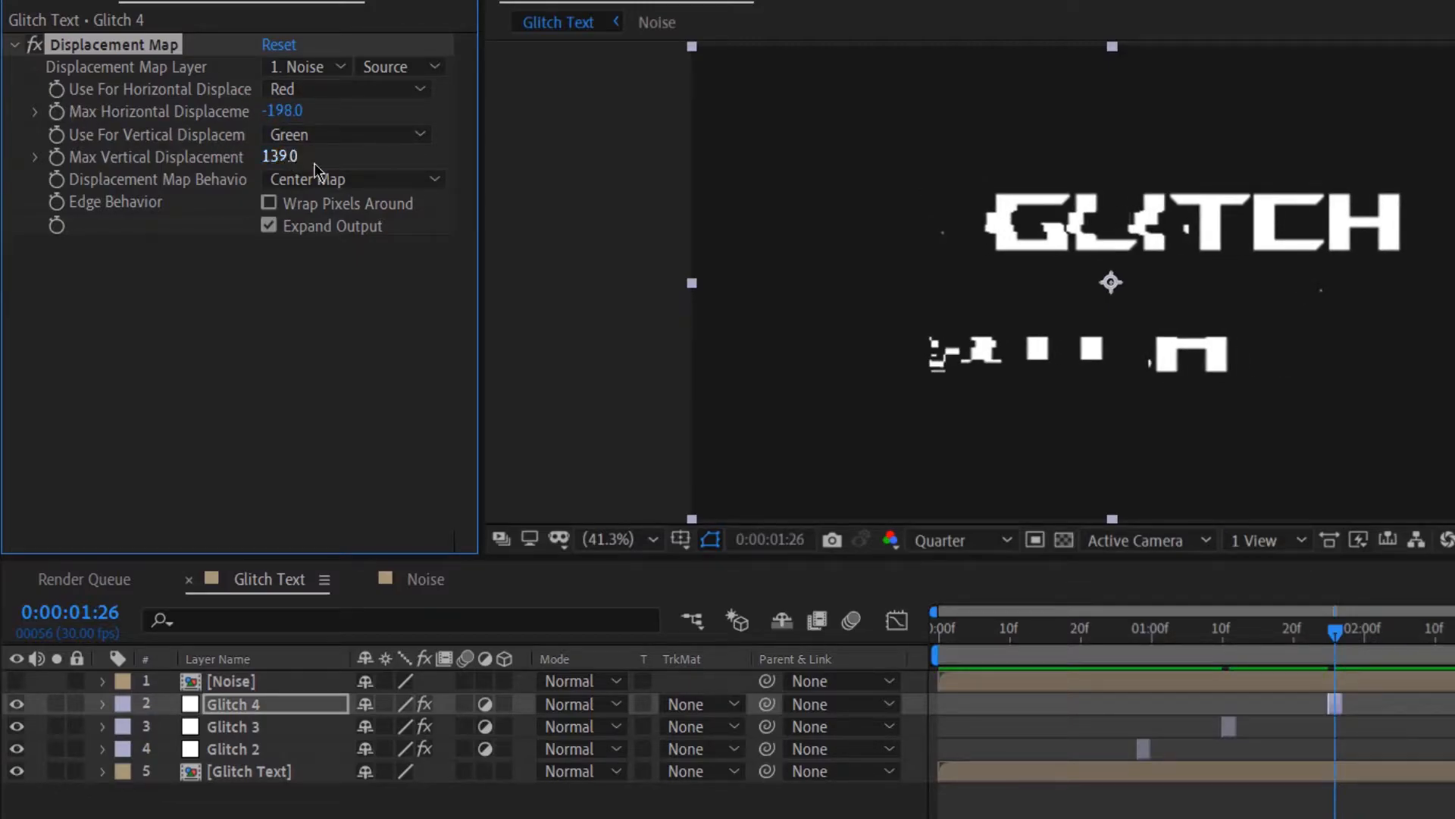
# Play back the composition from the start to compare the varied displacements of the glitch segments
pyautogui.moveTo(1332, 631); pyautogui.dragTo(937, 631)
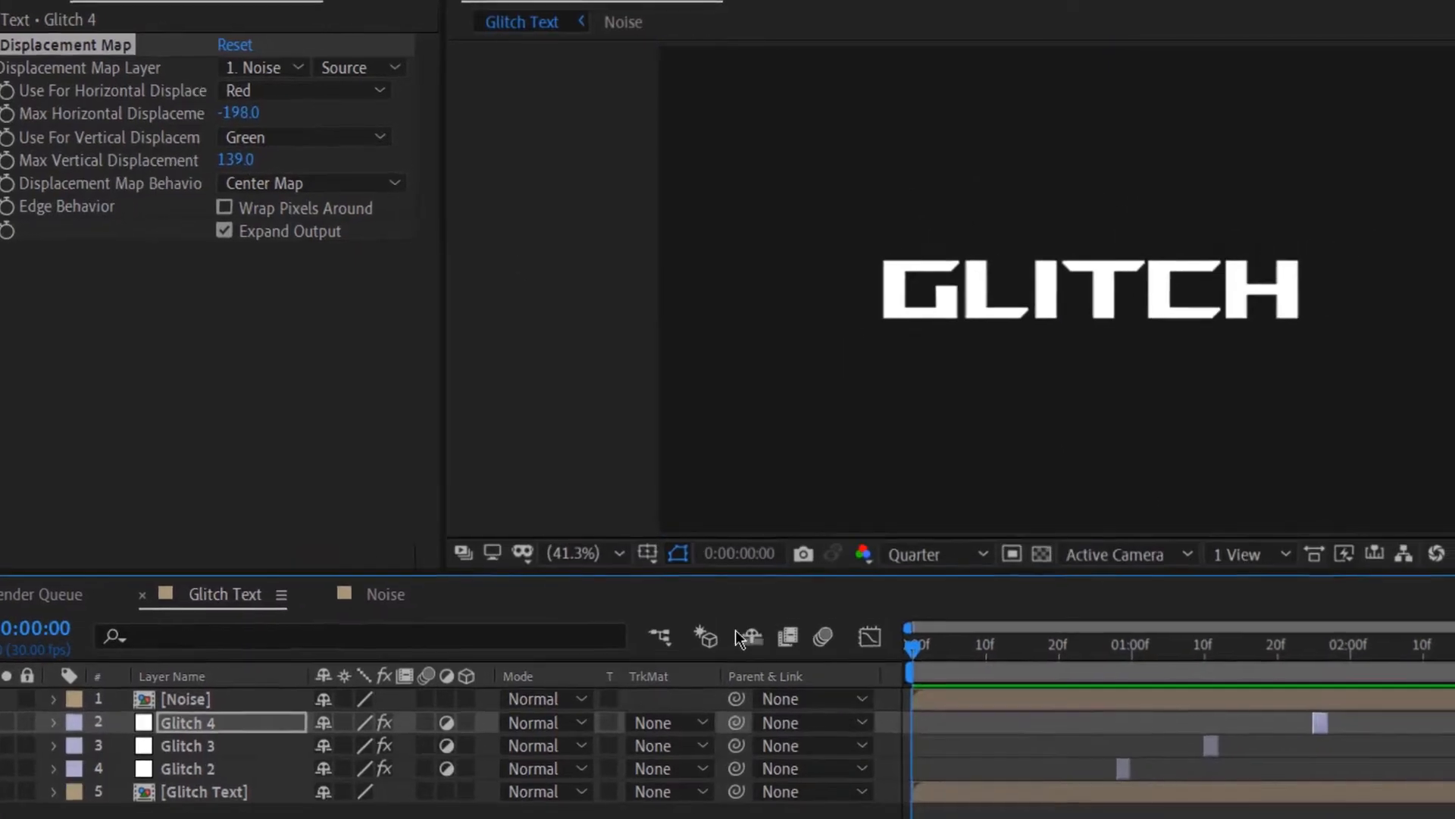
pyautogui.press('space')
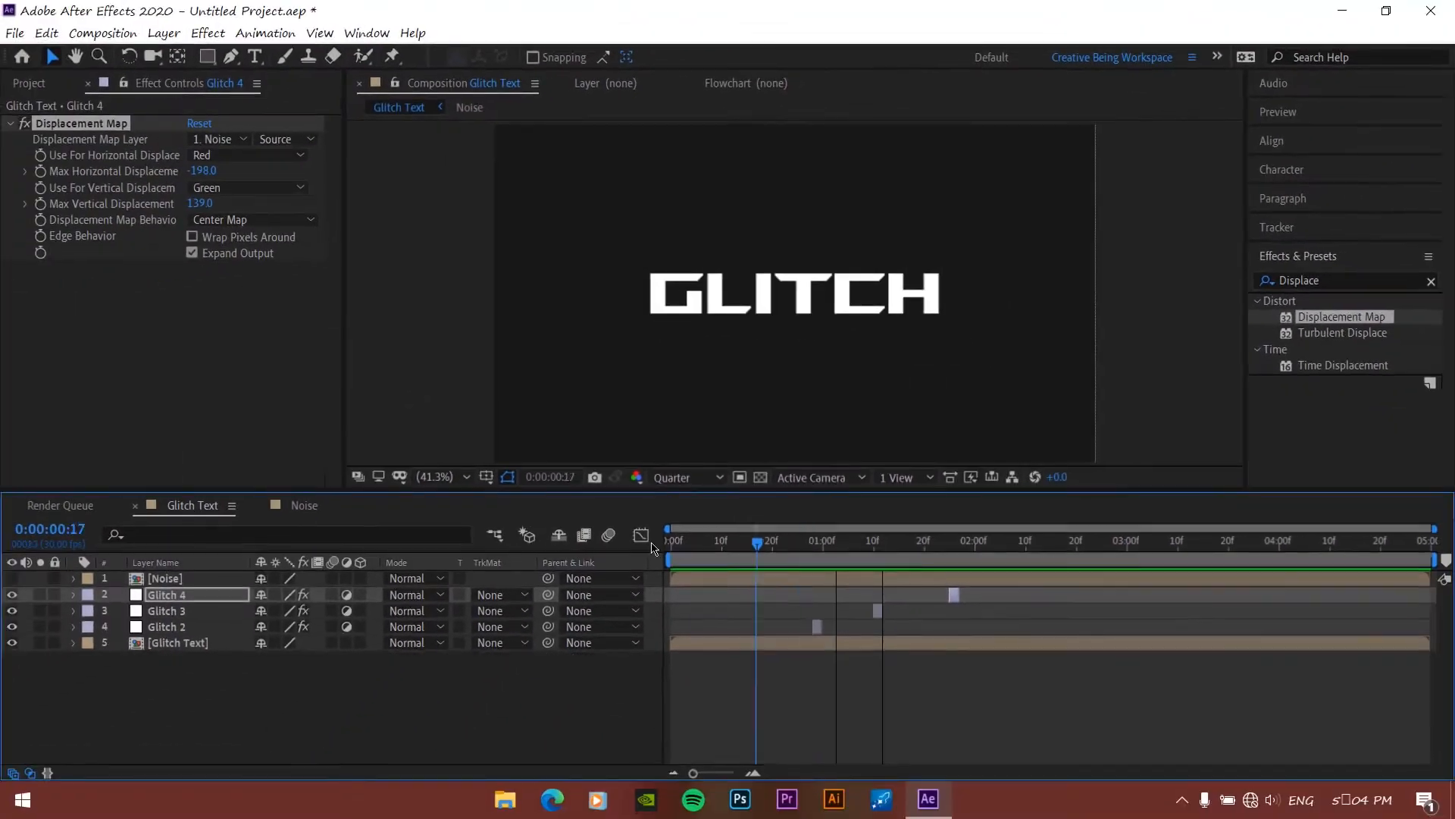
pyautogui.press('space')
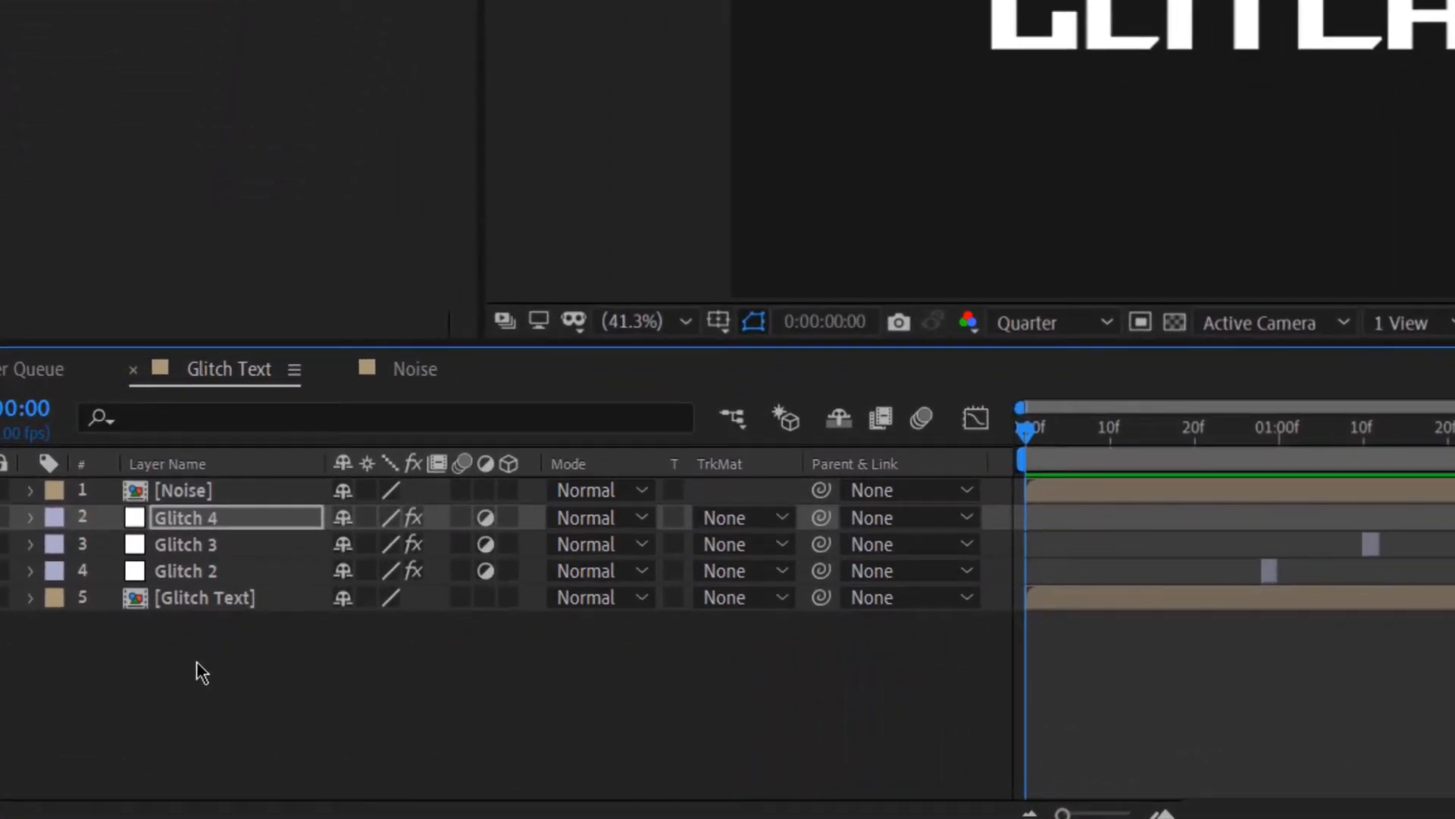
# Add a new adjustment layer to the Glitch Text composition and name it TV RAYS
pyautogui.click(178, 686)
pyautogui.rightClick(201, 671)
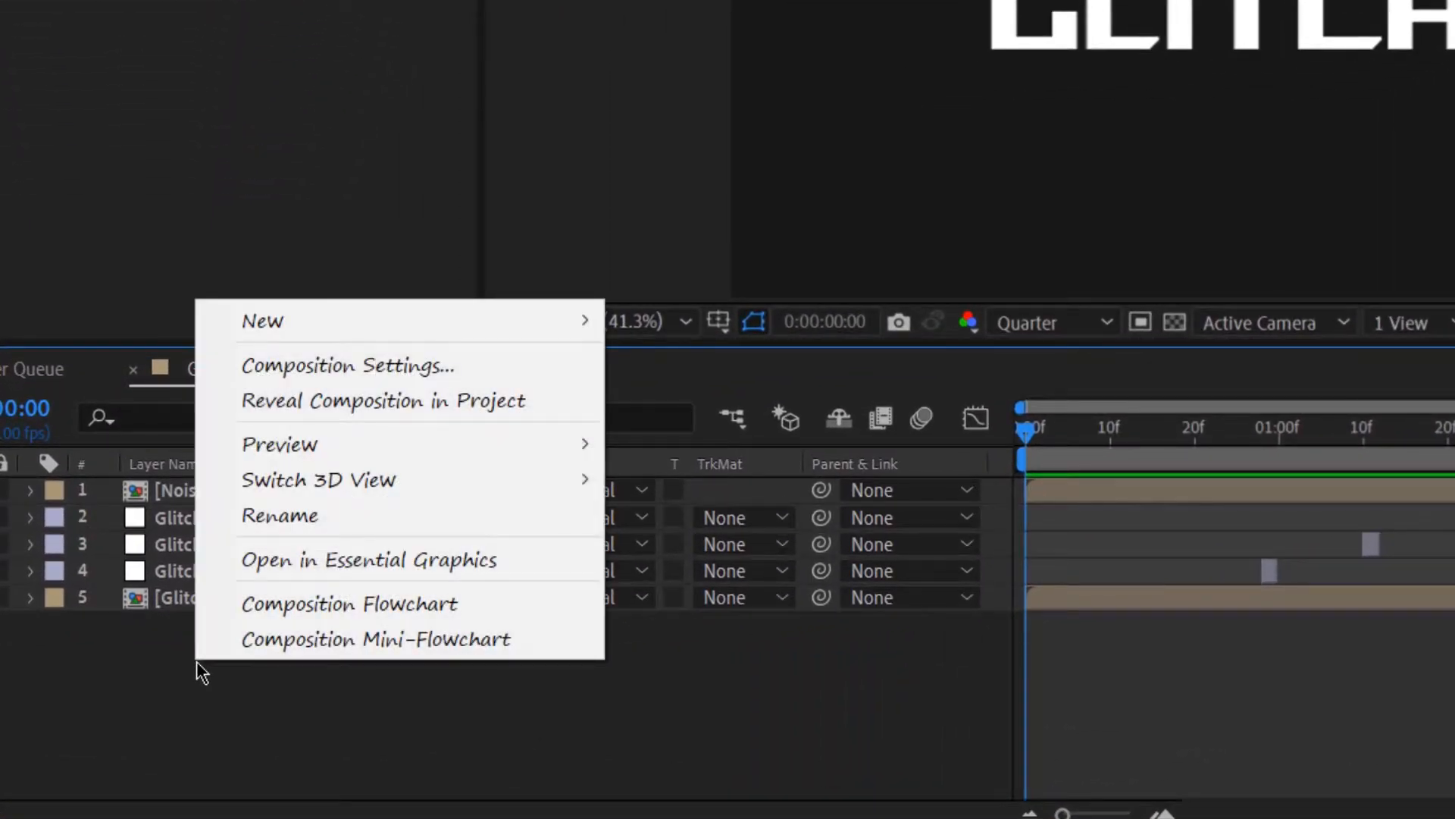
pyautogui.moveTo(450, 323)
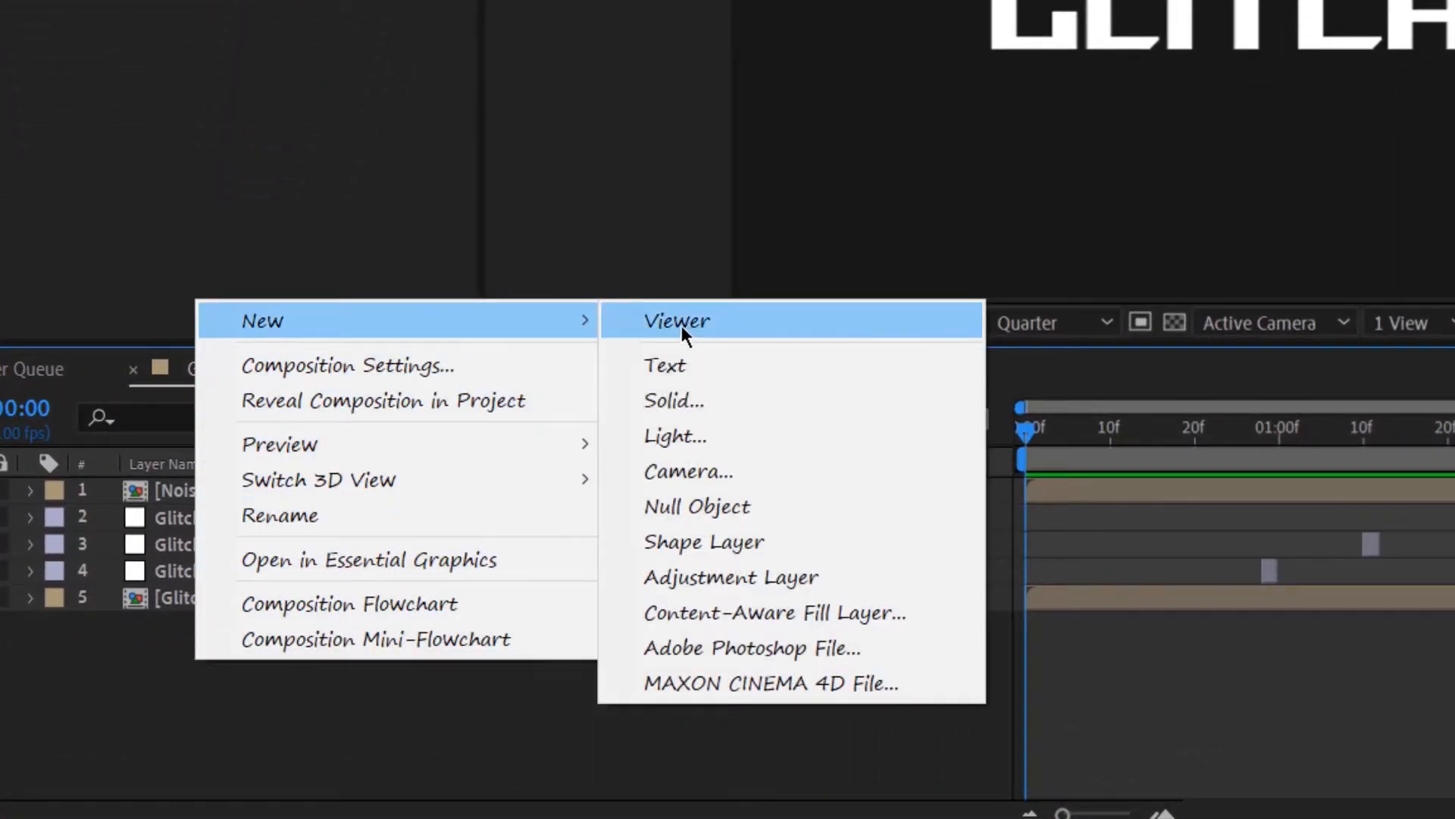
pyautogui.click(708, 577)
pyautogui.press('Return')
pyautogui.write('TV')
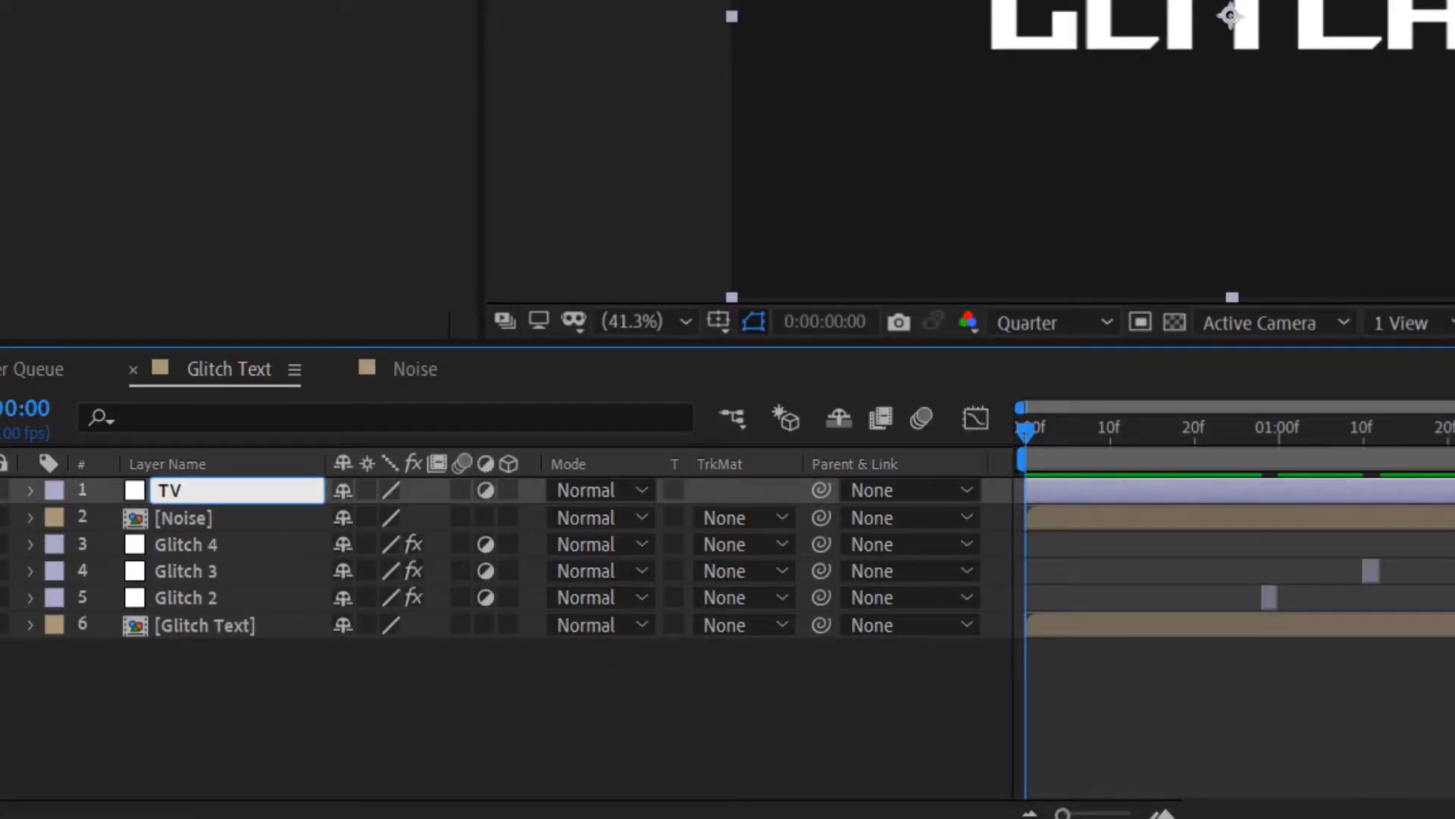
pyautogui.write(' RAYS')
pyautogui.press('Return')
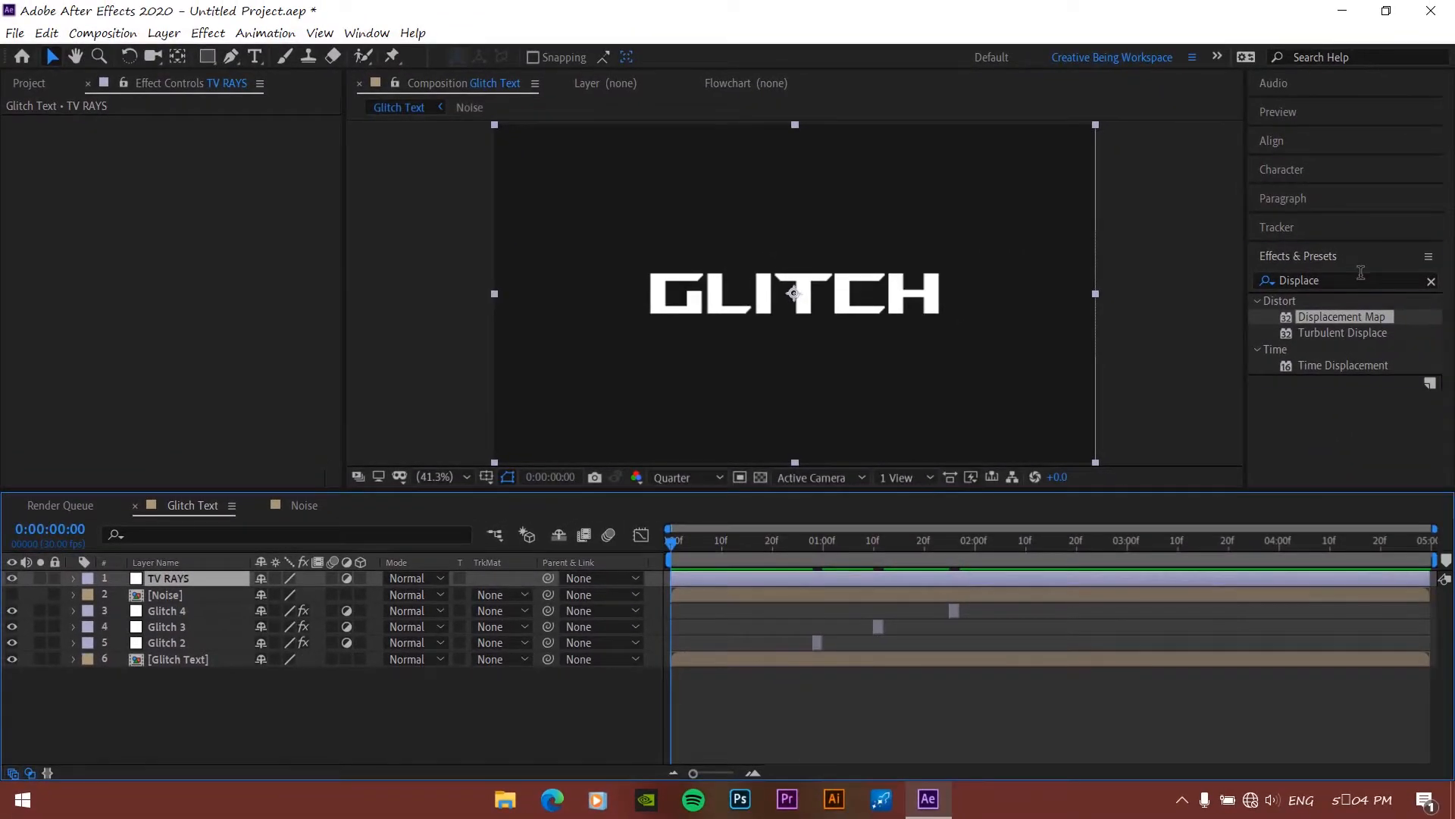
# Apply the Bad TV 2 - old animation preset to the TV RAYS layer and play back the result
pyautogui.click(1361, 277)
pyautogui.write('Bad tv')
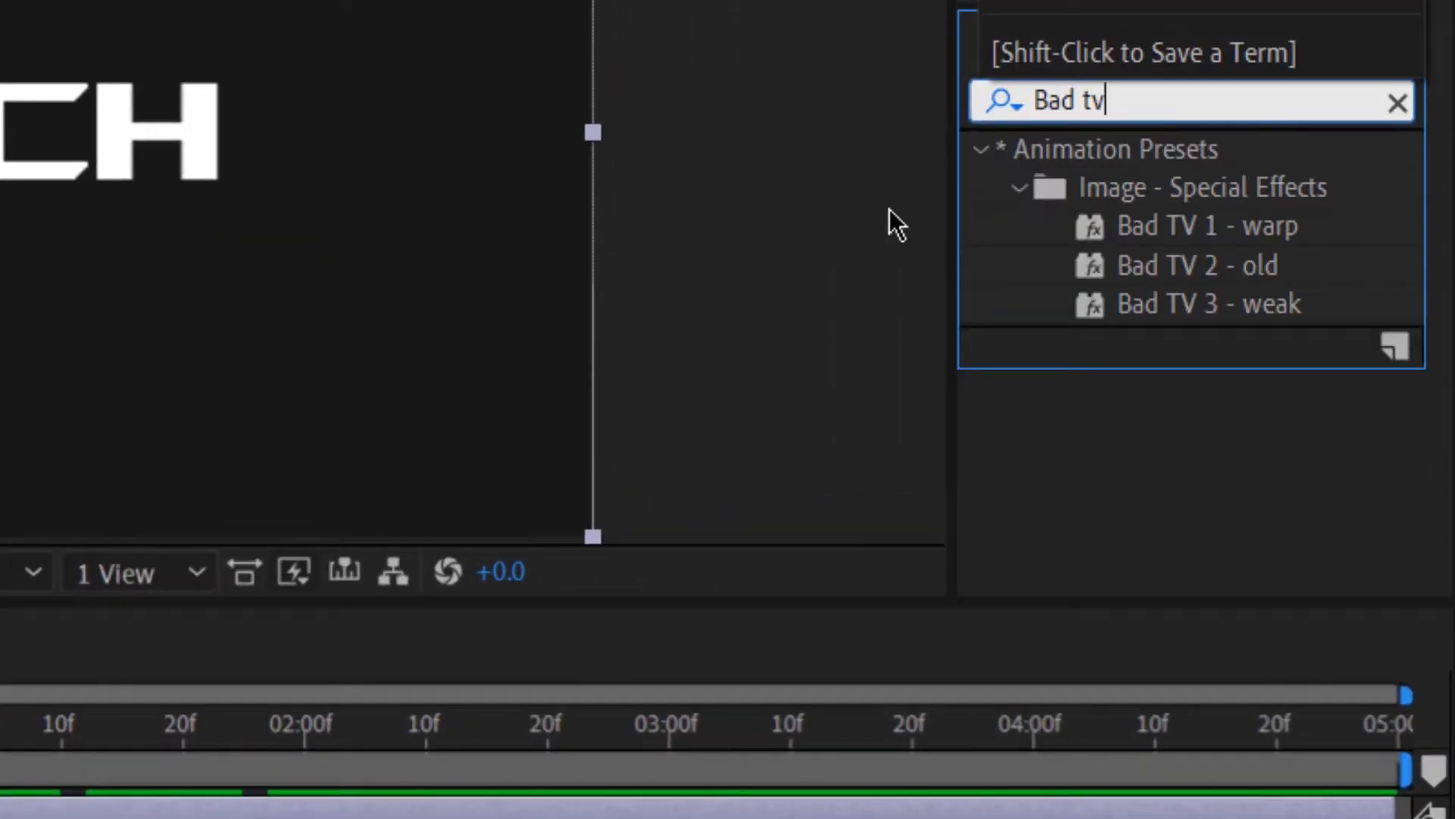
pyautogui.moveTo(1196, 266); pyautogui.dragTo(163, 472)
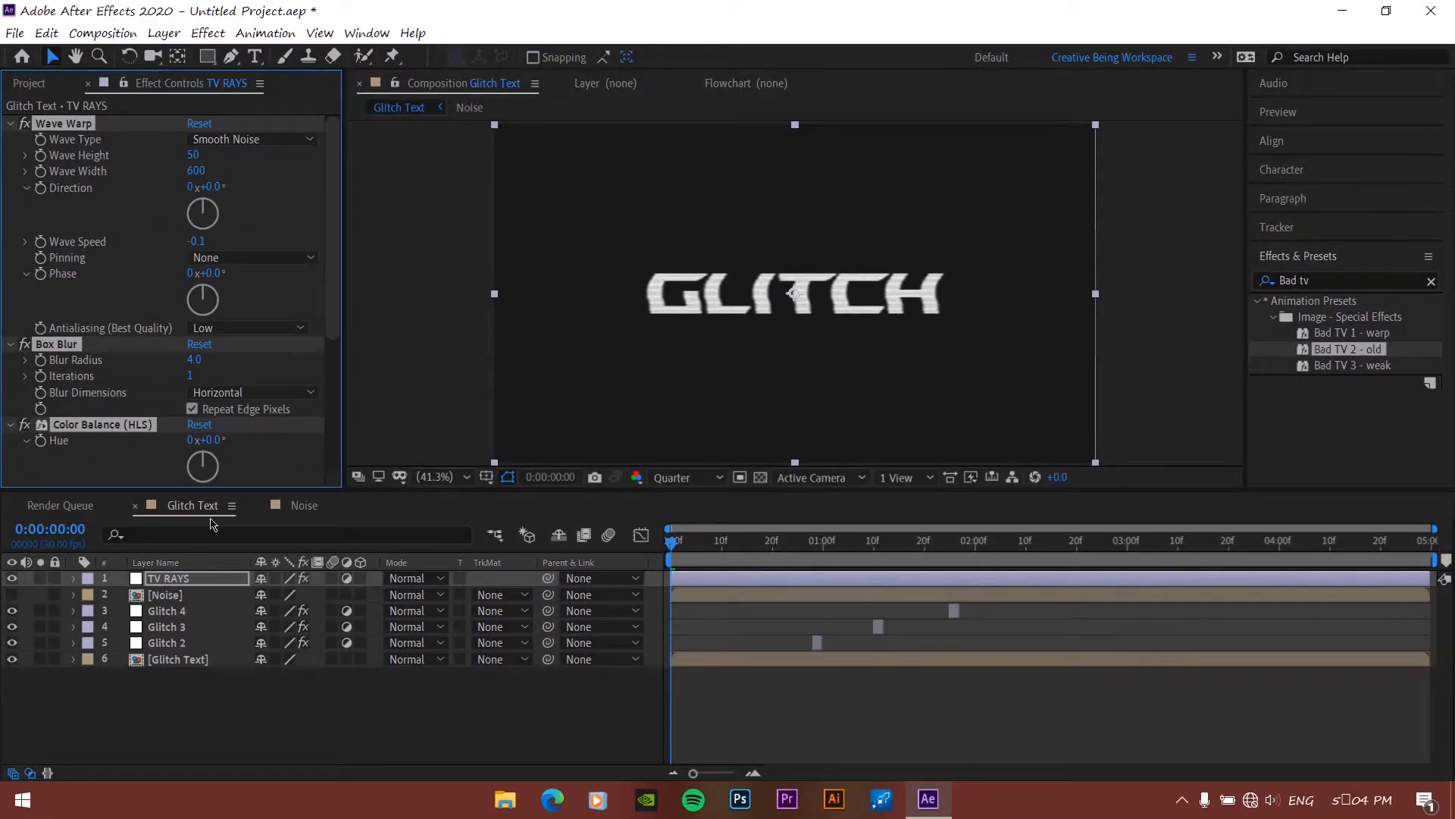
pyautogui.press('space')
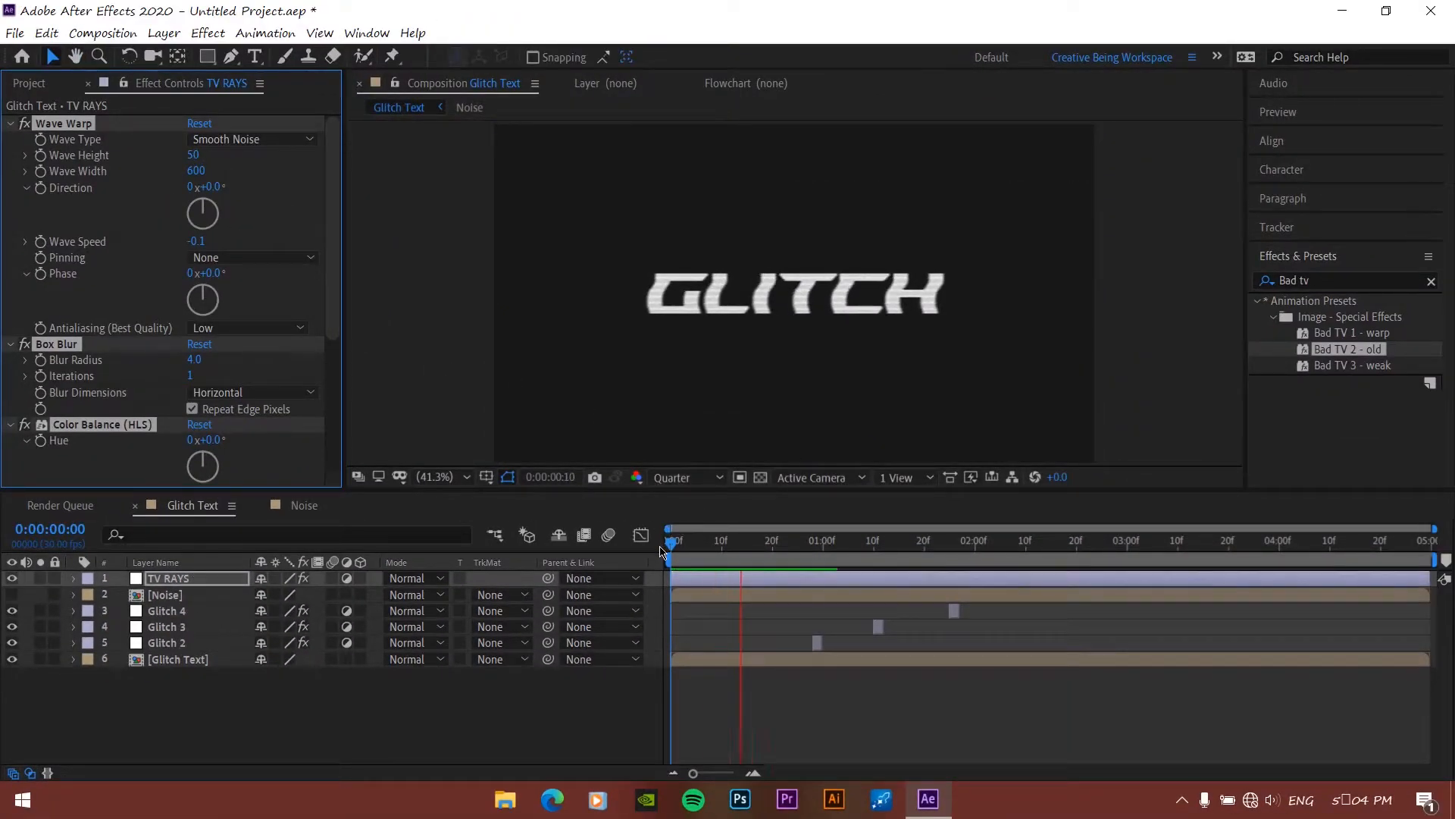
pyautogui.press('space')
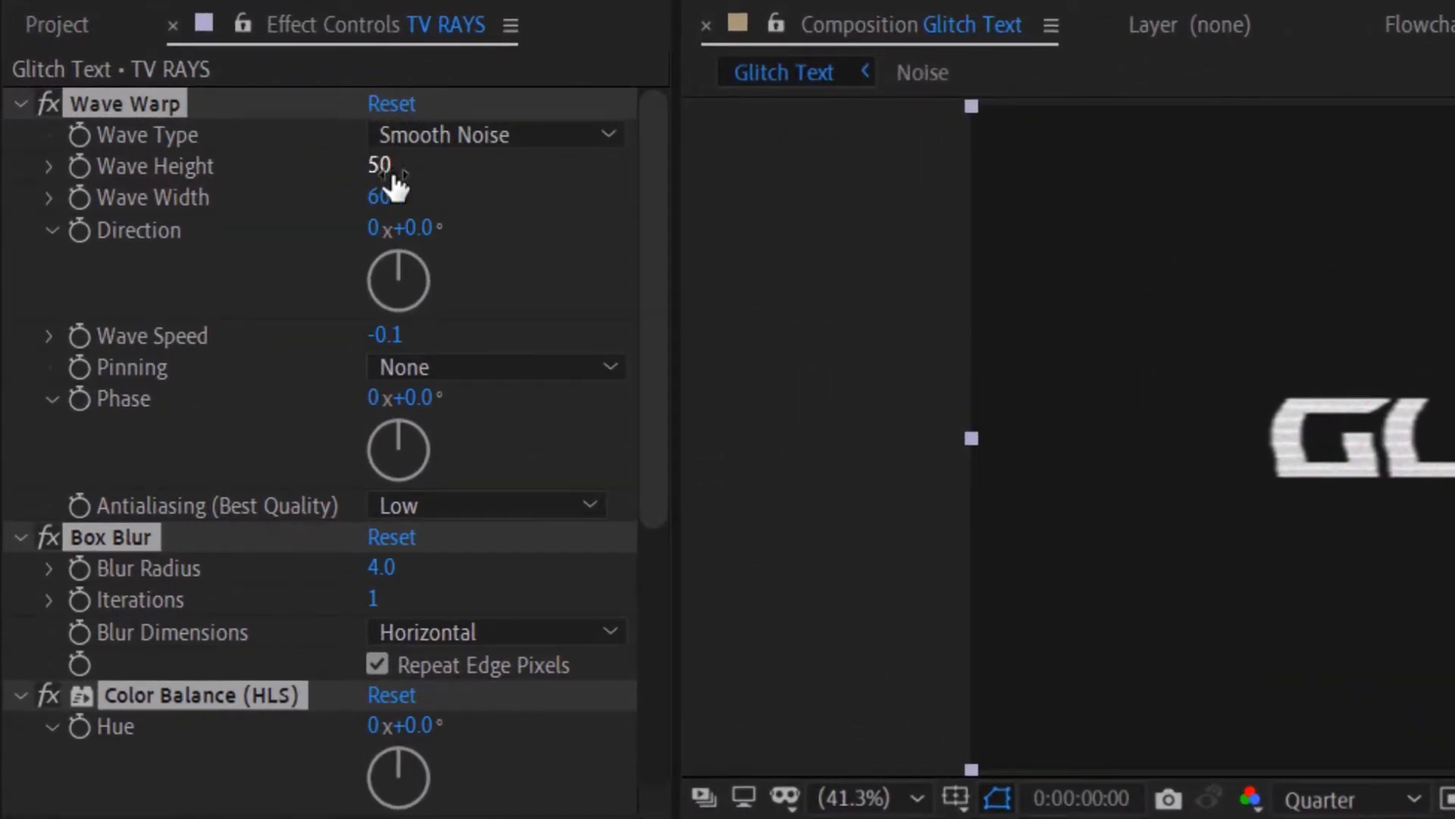
# Set the TV RAYS layer's Wave Warp height to 1 and wave width to 1
pyautogui.click(389, 168)
pyautogui.write('1')
pyautogui.press('Return')
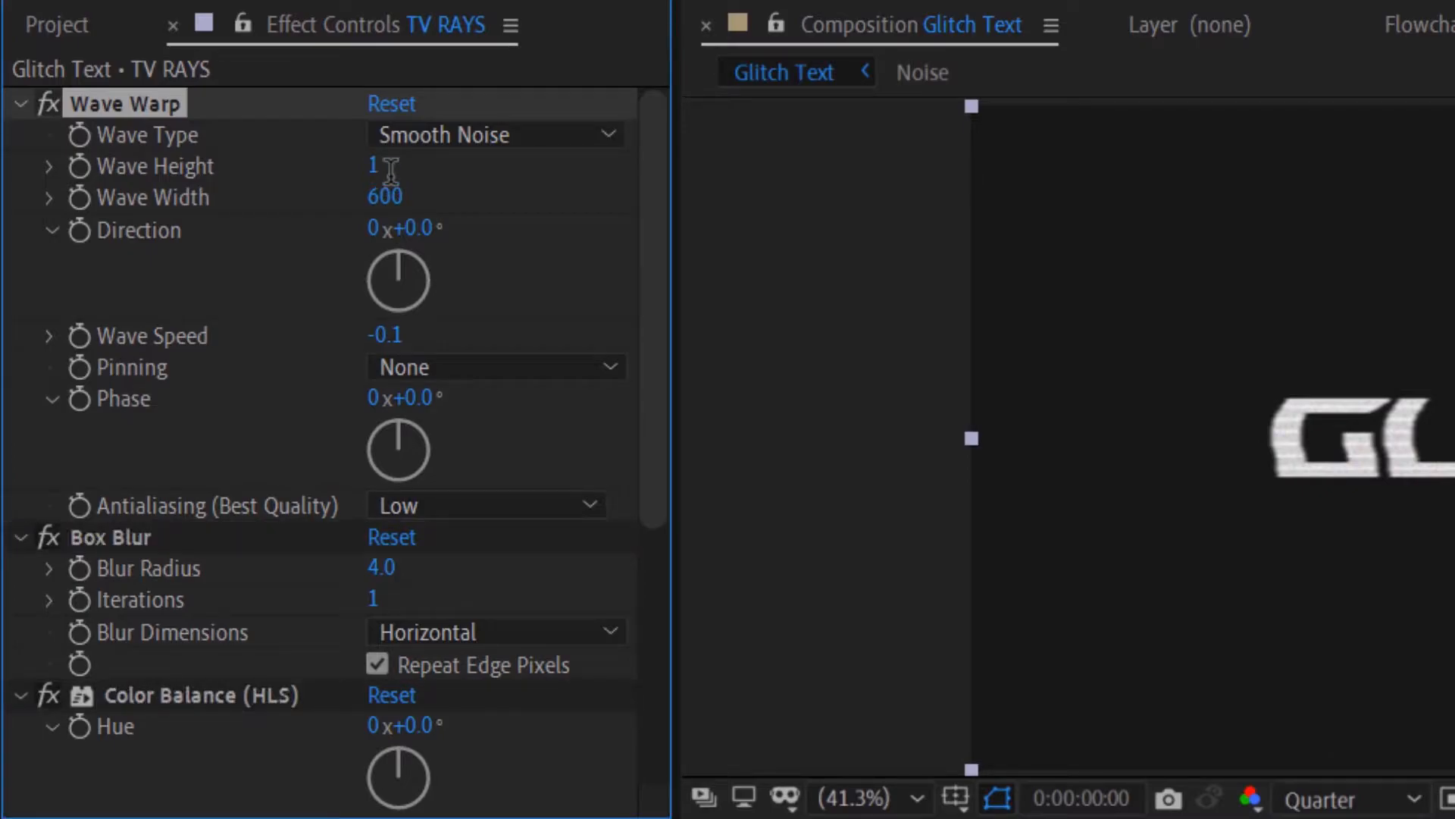
pyautogui.click(405, 199)
pyautogui.write('1')
pyautogui.press('Return')
# Set the composition preview resolution to Full and play back the text with the TV lines
pyautogui.click(658, 596)
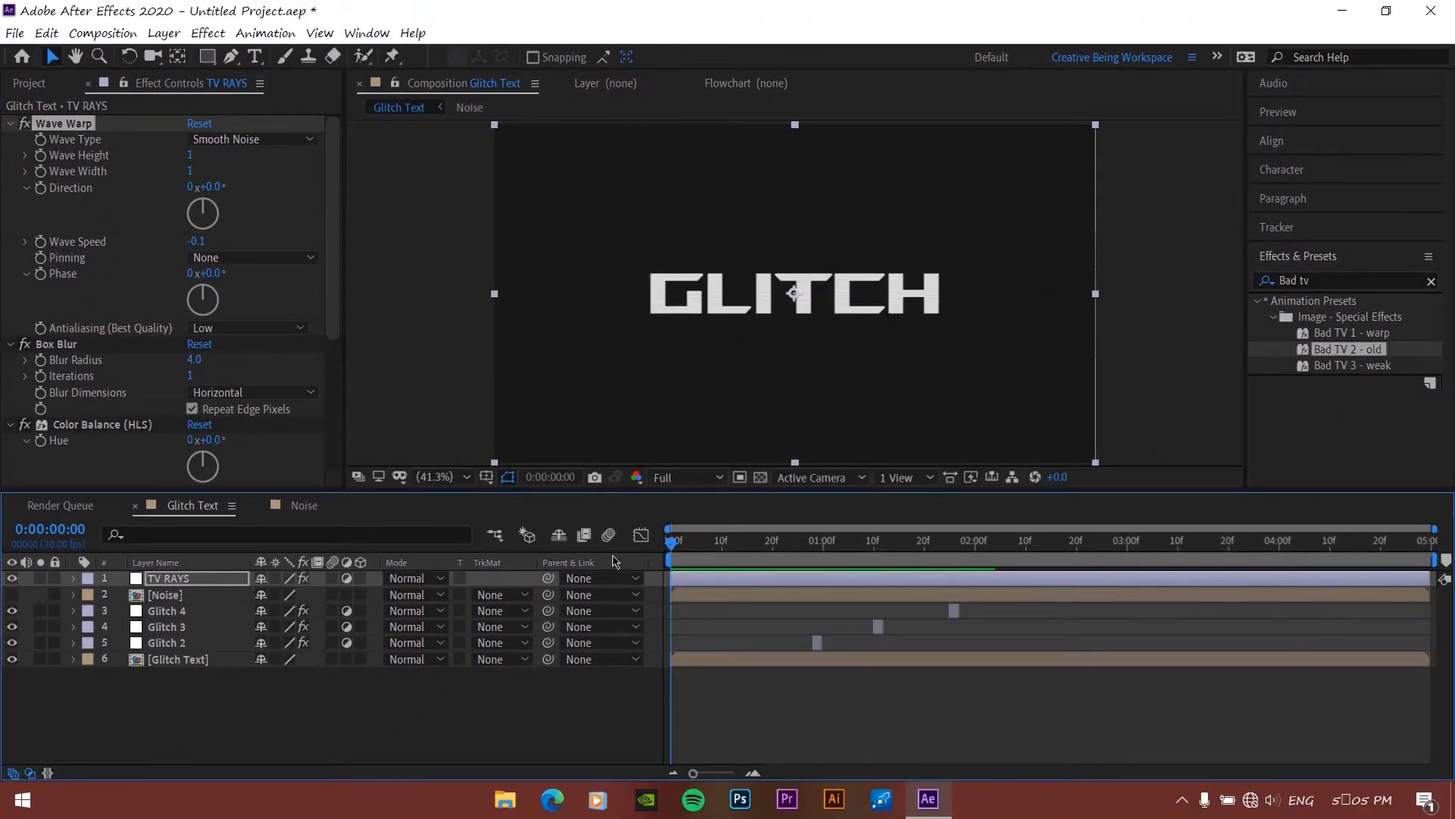
pyautogui.press('space')
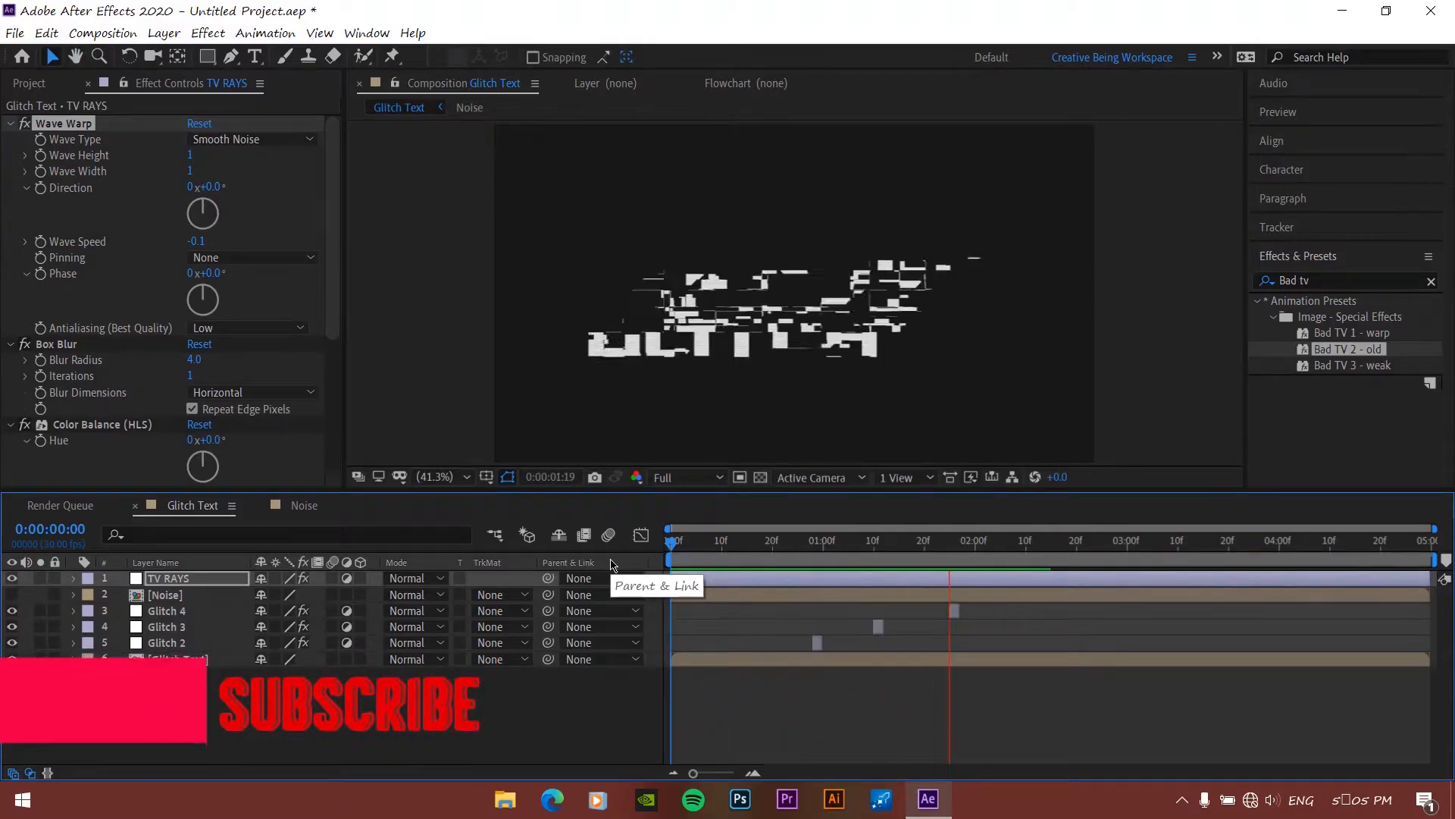
pyautogui.press('space')
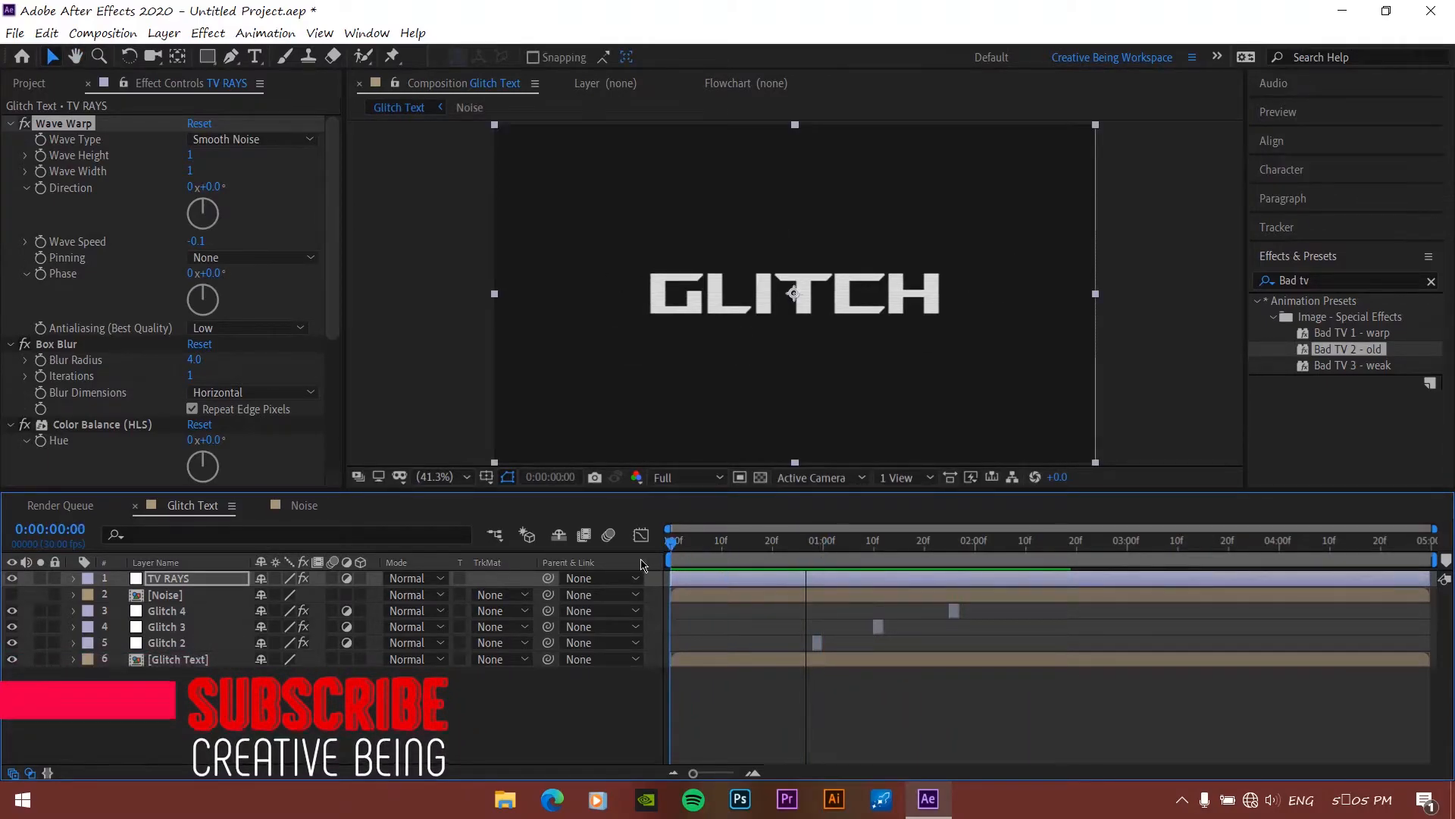
# Duplicate the Glitch Text layer and rename the copy text blur
pyautogui.click(168, 659)
pyautogui.hotkey('ctrl', 'd')
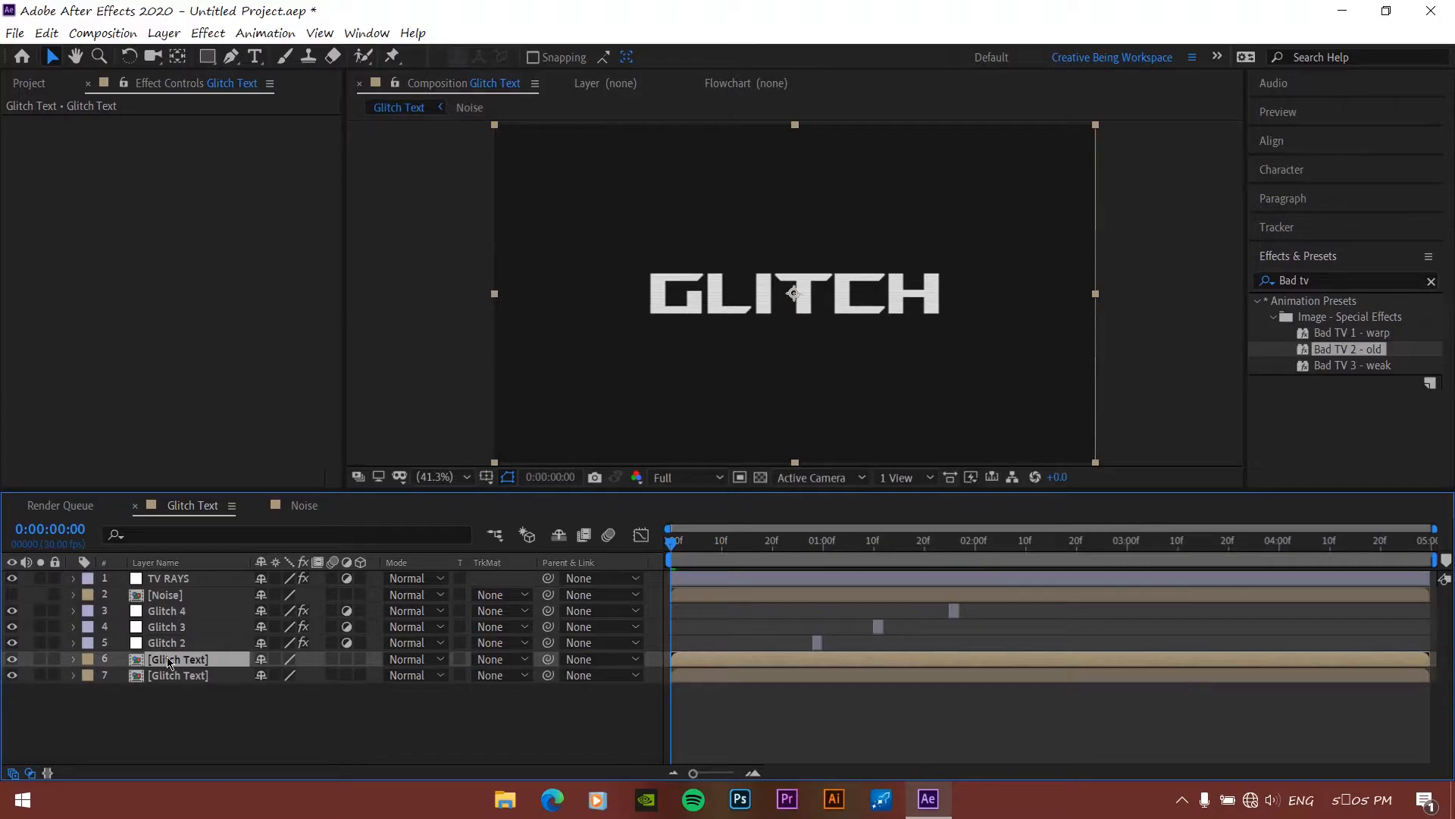
pyautogui.press('Return')
pyautogui.write('text blur')
pyautogui.press('Return')
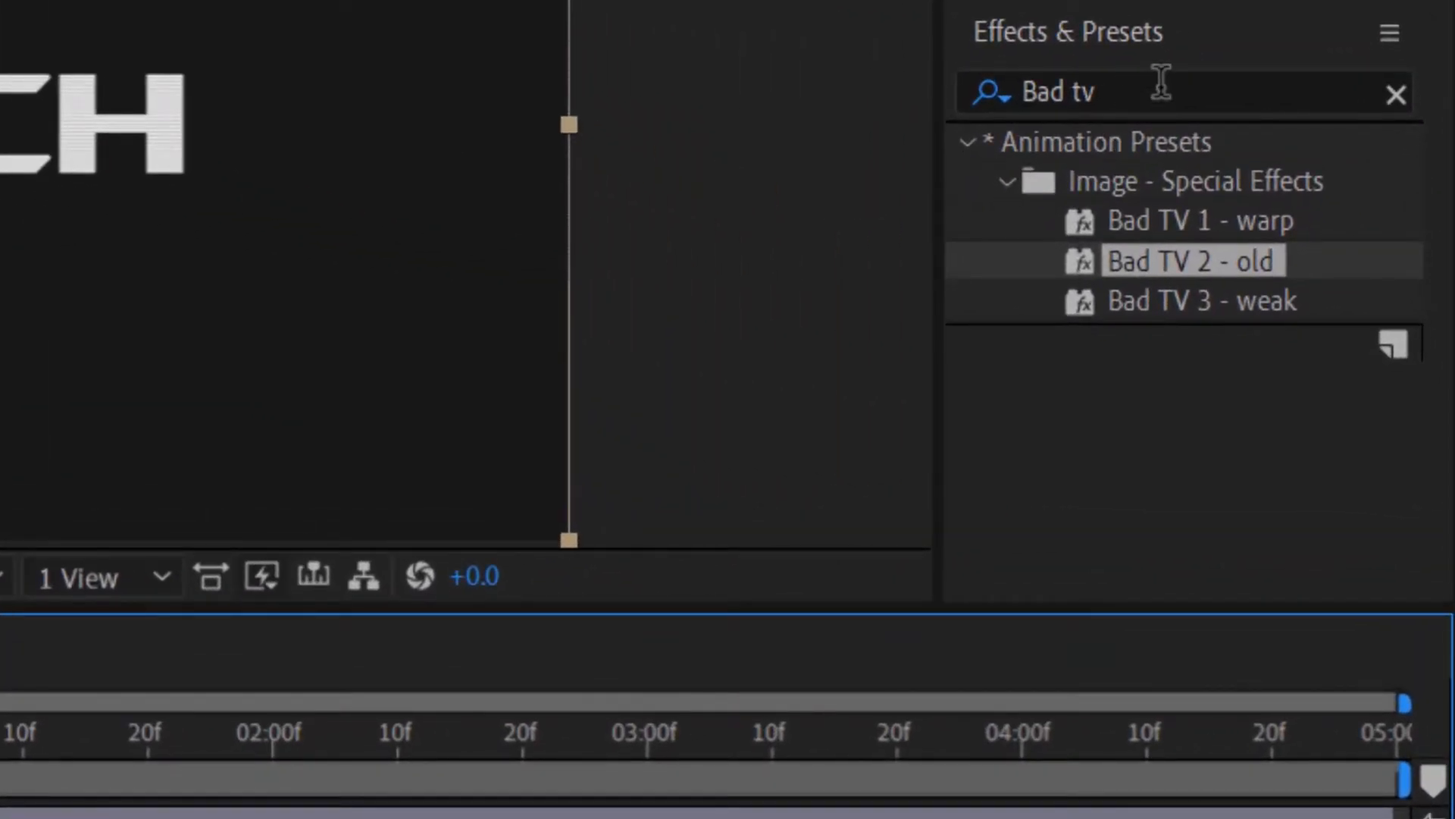
# Apply the Gaussian Blur effect to the text blur layer and duplicate the effect on it
pyautogui.click(1304, 245)
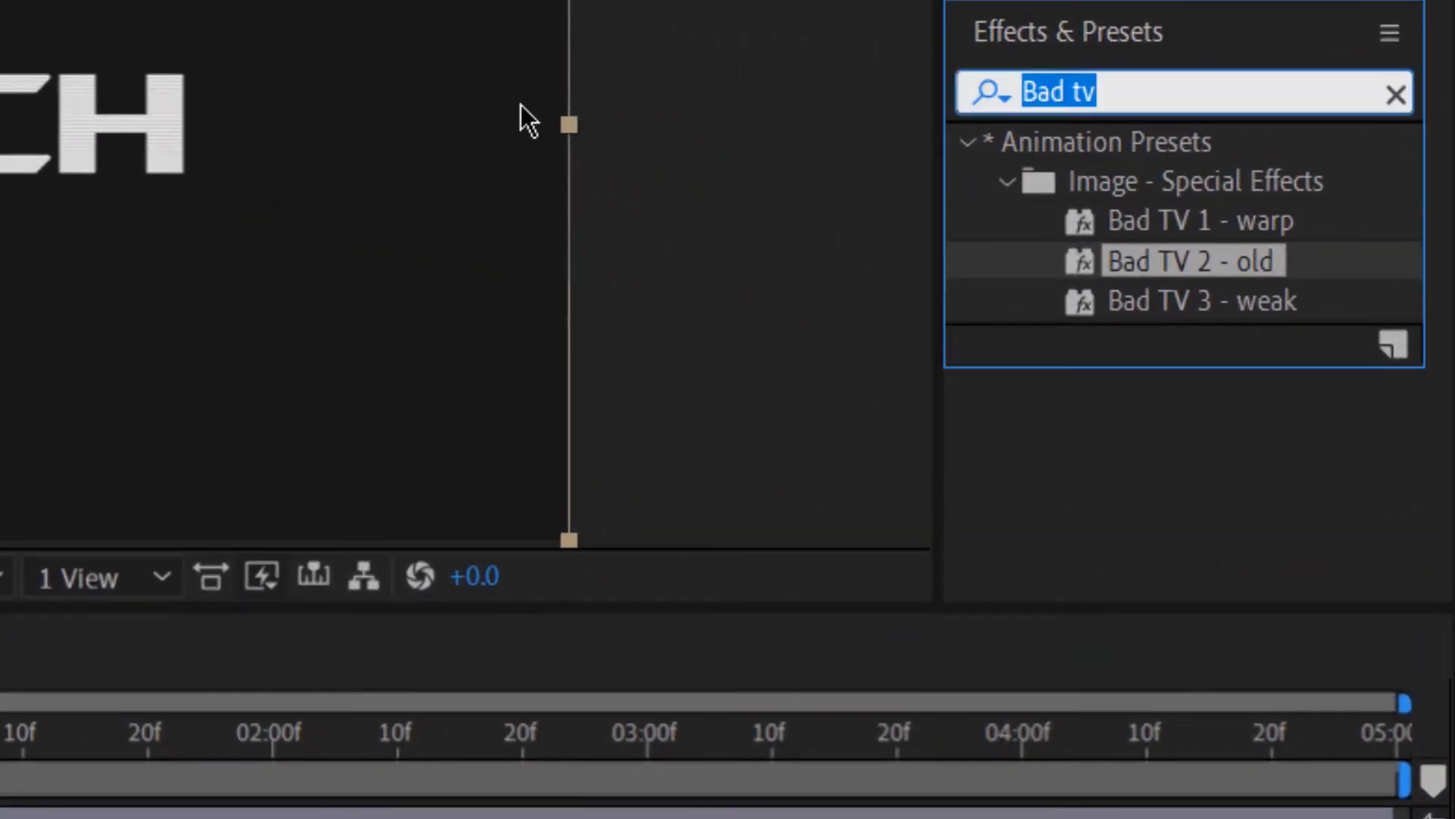
pyautogui.write('Gaussian')
pyautogui.moveTo(1172, 189); pyautogui.dragTo(430, 588)
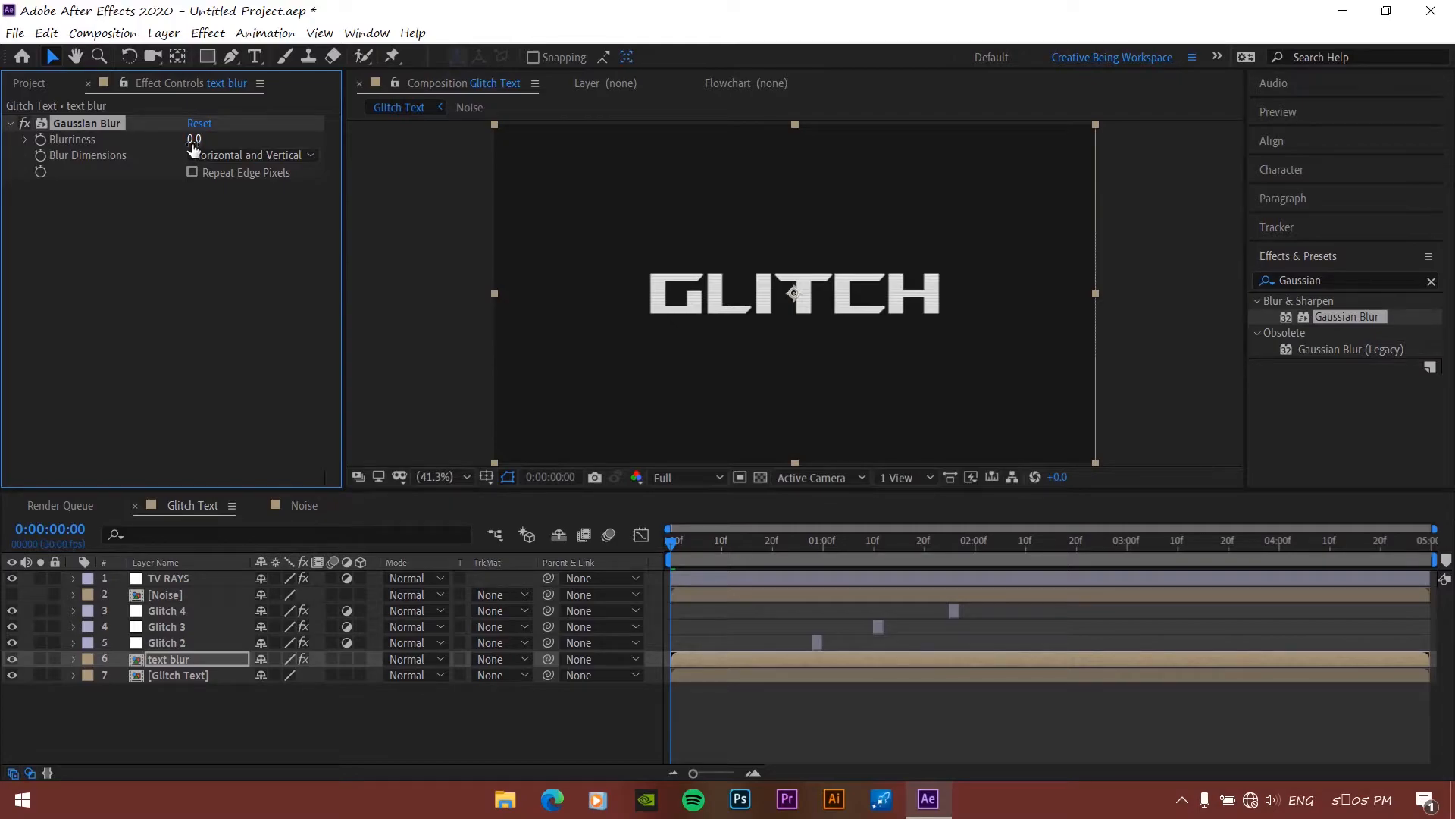
pyautogui.click(211, 146)
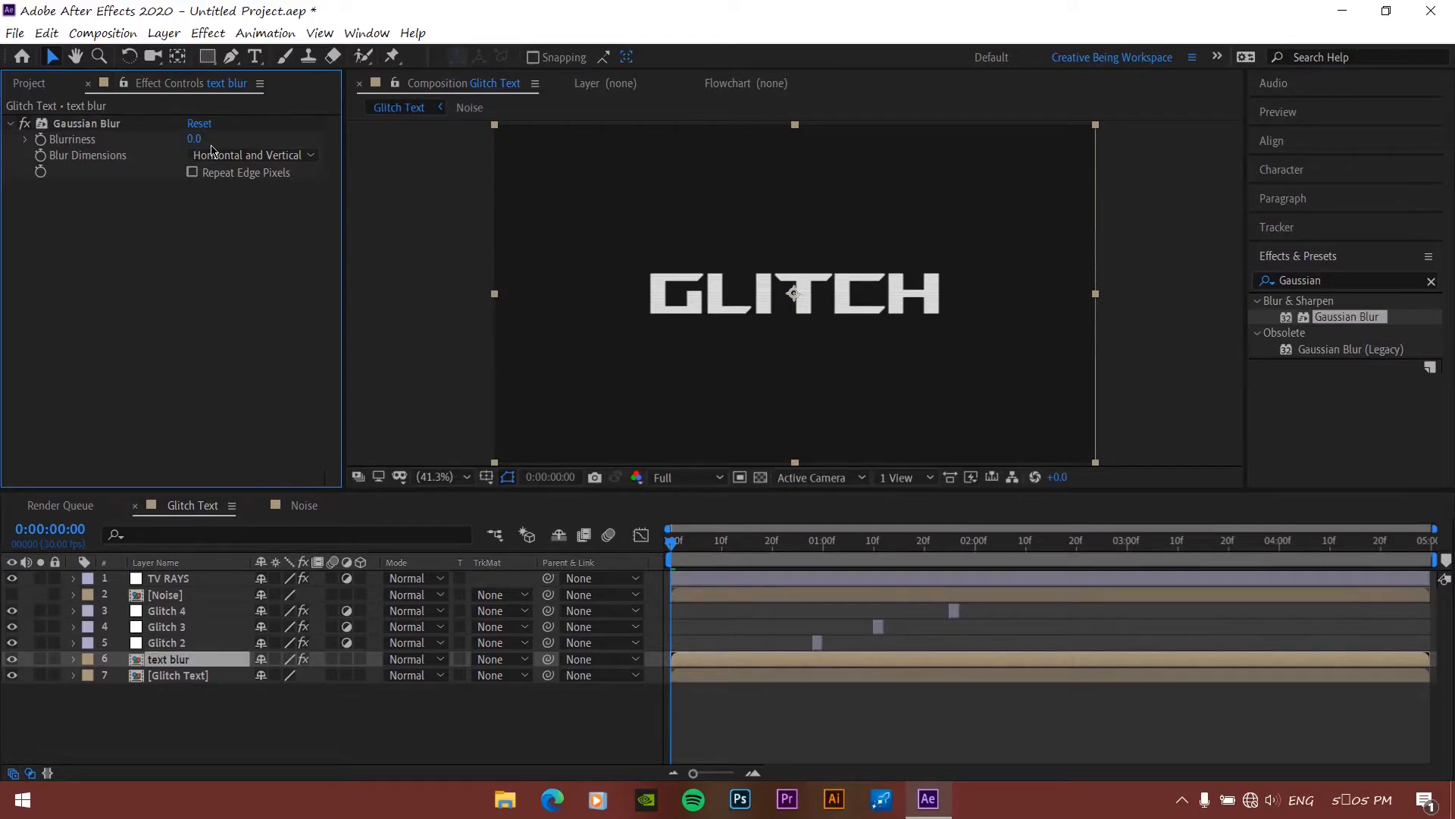
pyautogui.click(108, 128)
pyautogui.hotkey('ctrl', 'd')
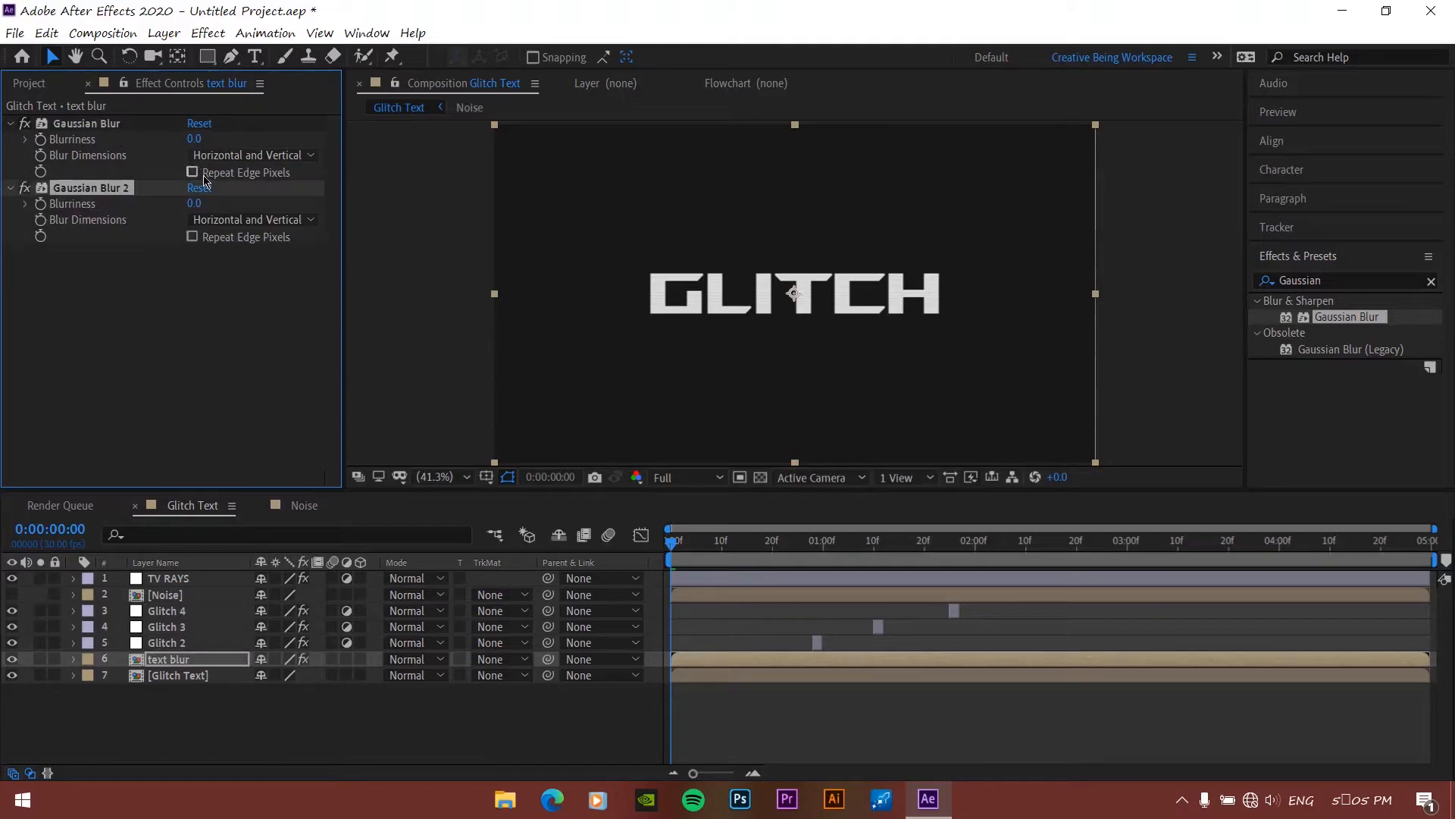
# Set the blur dimensions of Gaussian Blur 2 to Vertical and those of the first Gaussian Blur to Horizontal
pyautogui.click(232, 220)
pyautogui.click(244, 288)
pyautogui.click(238, 155)
pyautogui.click(227, 198)
# Set the blurriness of both Gaussian Blur effects on the text blur layer to 100
pyautogui.moveTo(195, 139); pyautogui.dragTo(195, 138)
pyautogui.click(195, 138)
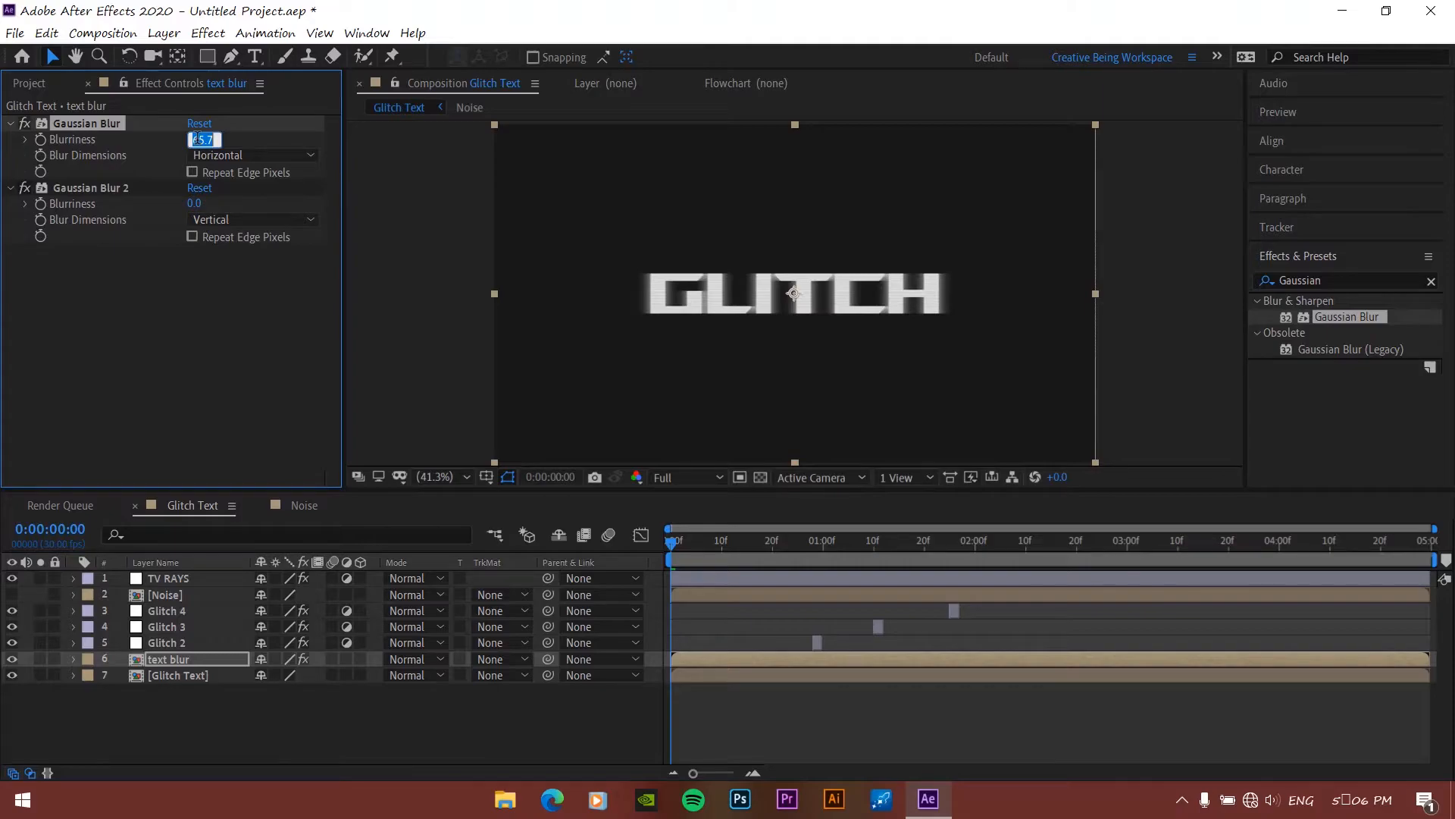
pyautogui.write('100')
pyautogui.press('Return')
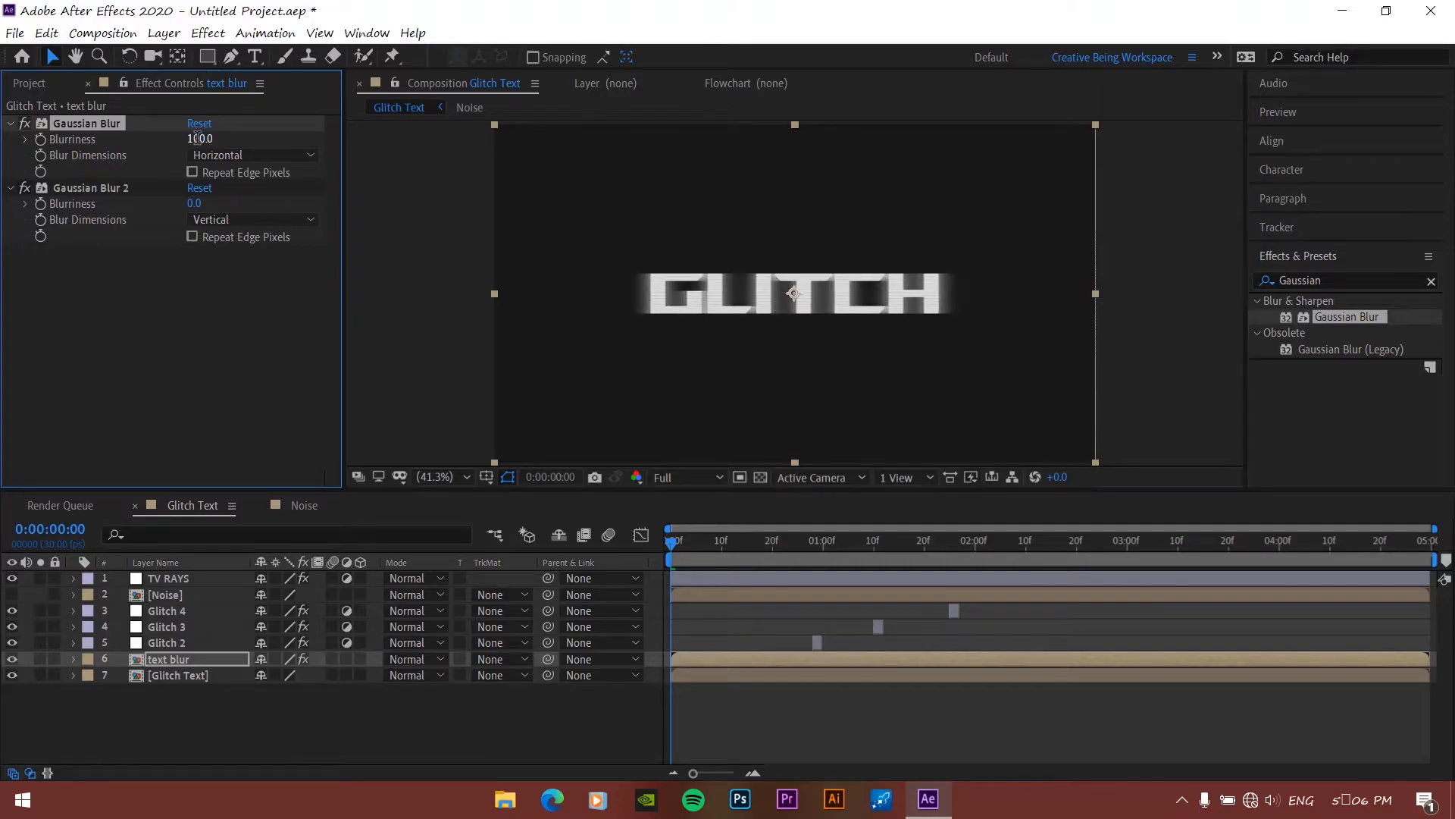
pyautogui.click(197, 207)
pyautogui.press('Return')
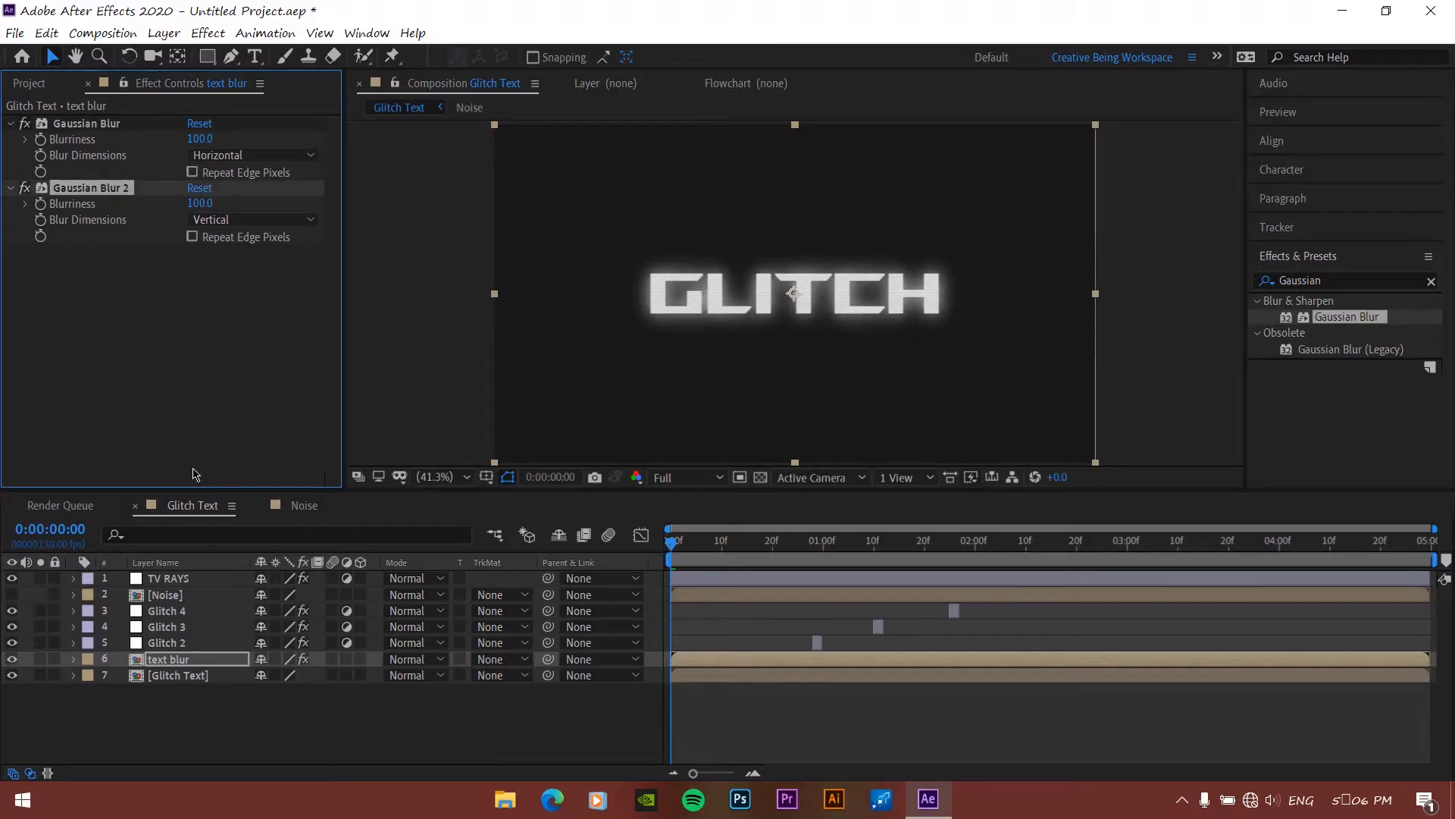
# Set the opacity of the text blur layer to 40%
pyautogui.click(195, 659)
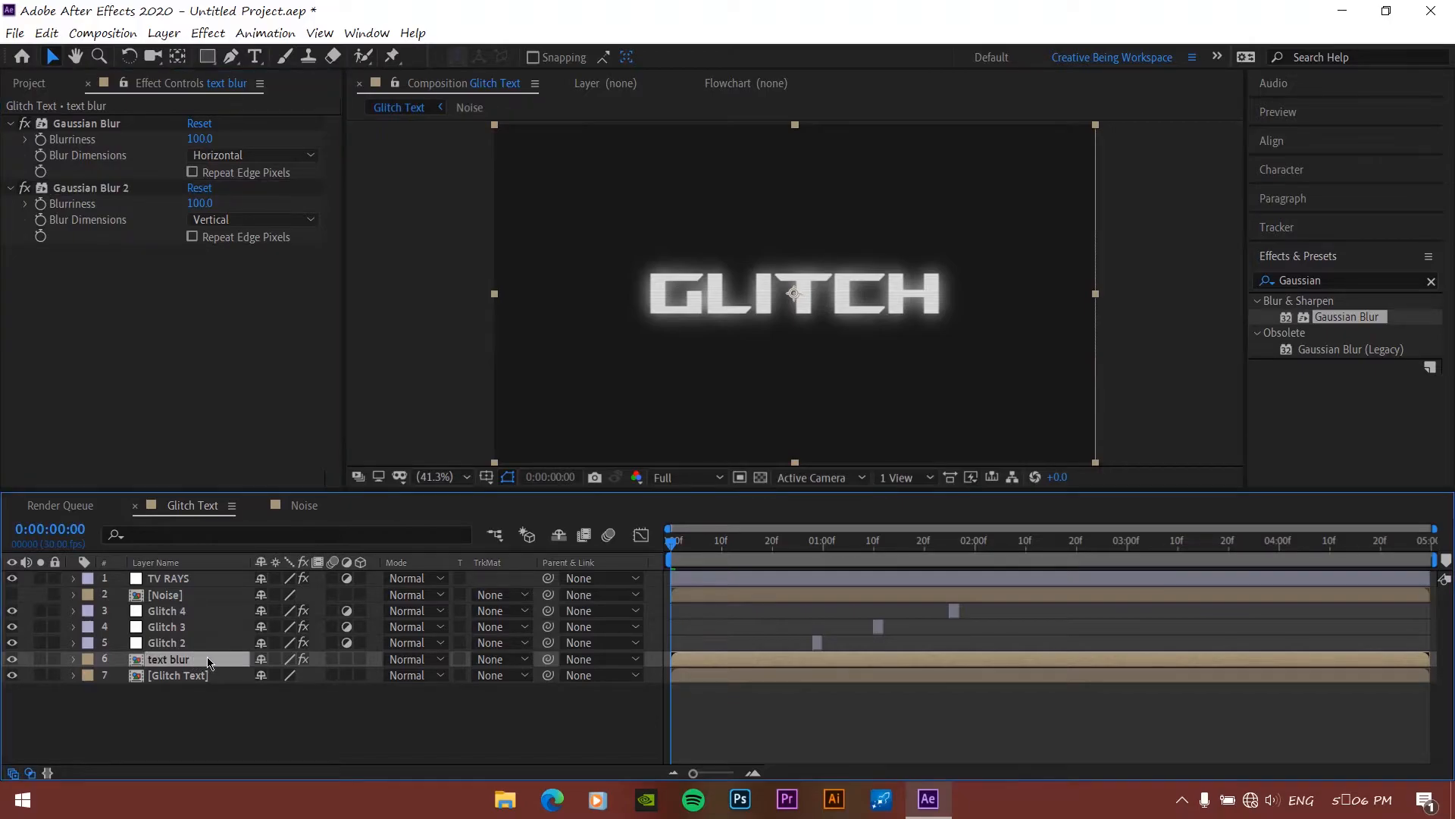
pyautogui.press('t')
pyautogui.click(271, 675)
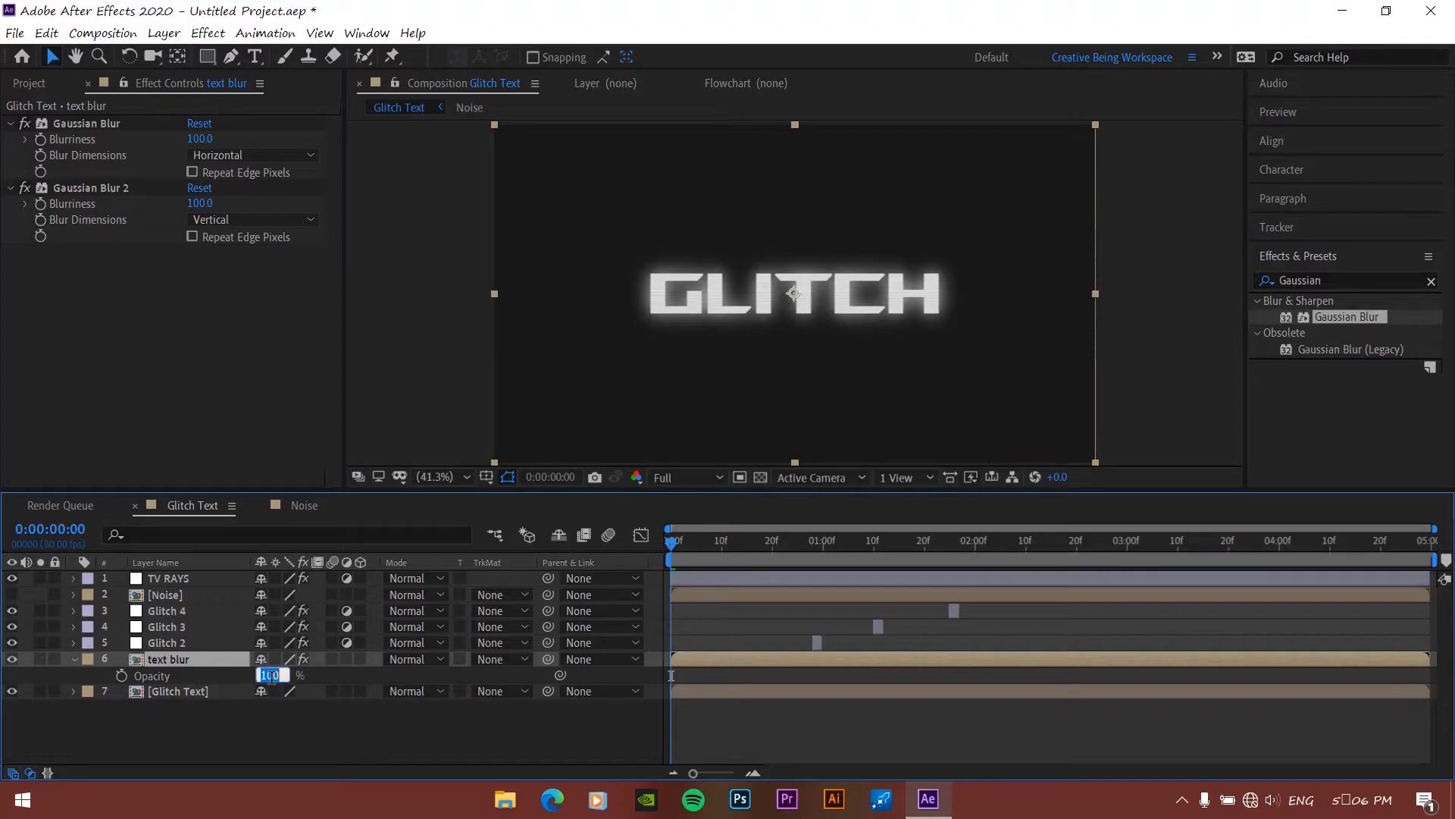
pyautogui.press('Return')
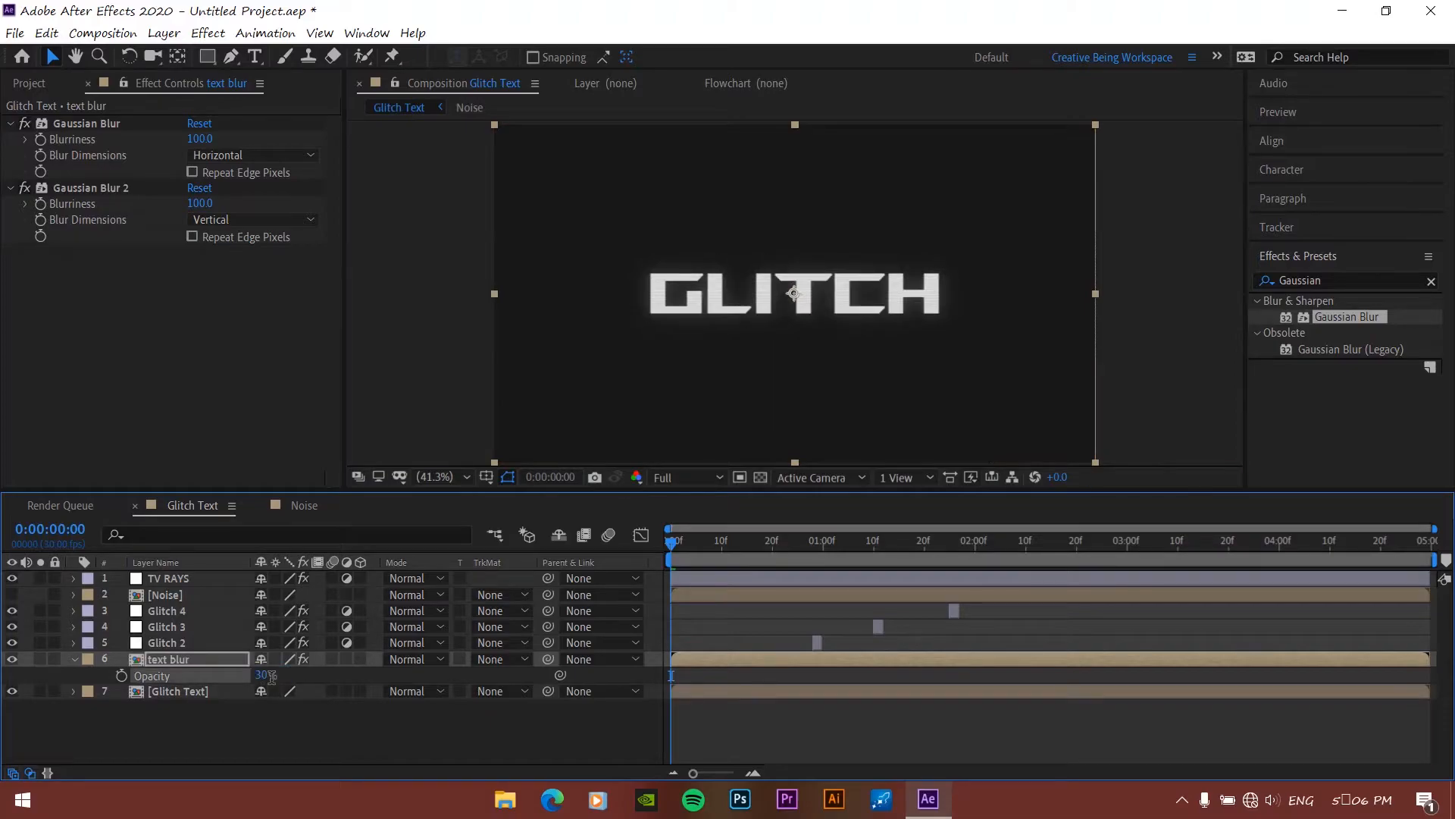
pyautogui.click(273, 678)
pyautogui.click(260, 676)
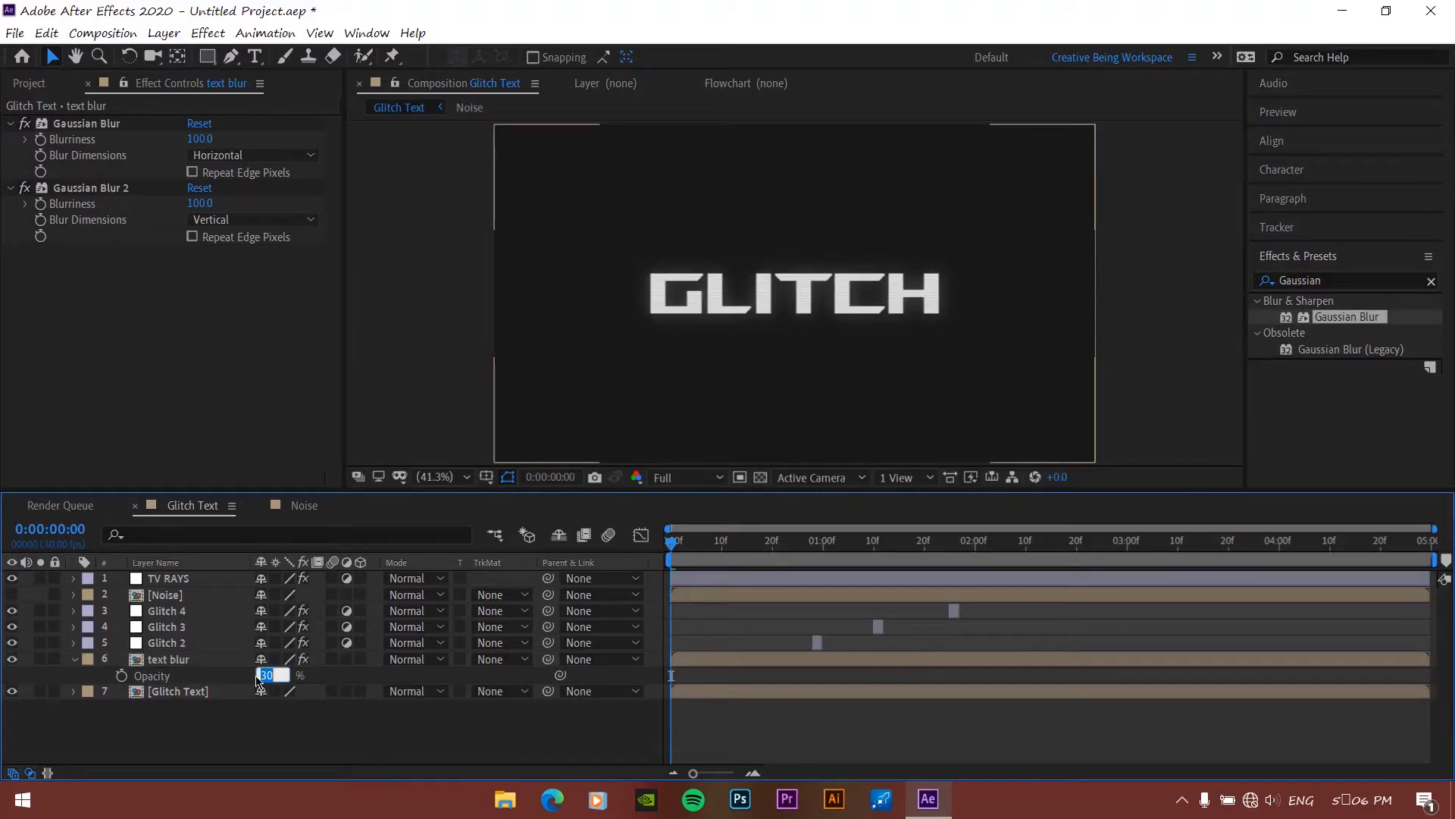
pyautogui.write('40')
pyautogui.press('Return')
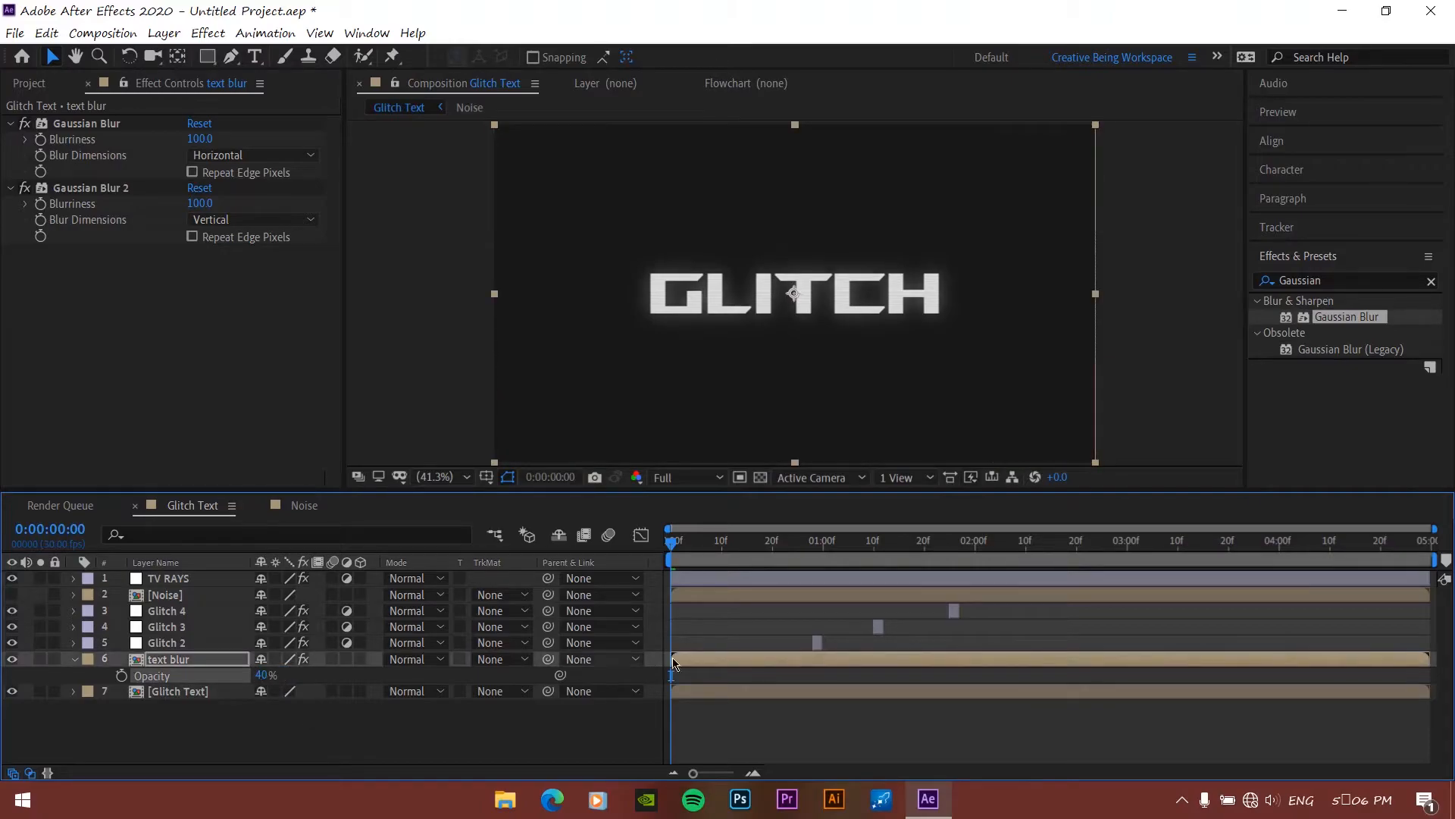
# Preview the composition with the softened text glow and collapse the text blur layer's properties
pyautogui.moveTo(696, 548); pyautogui.dragTo(776, 547)
pyautogui.press('space')
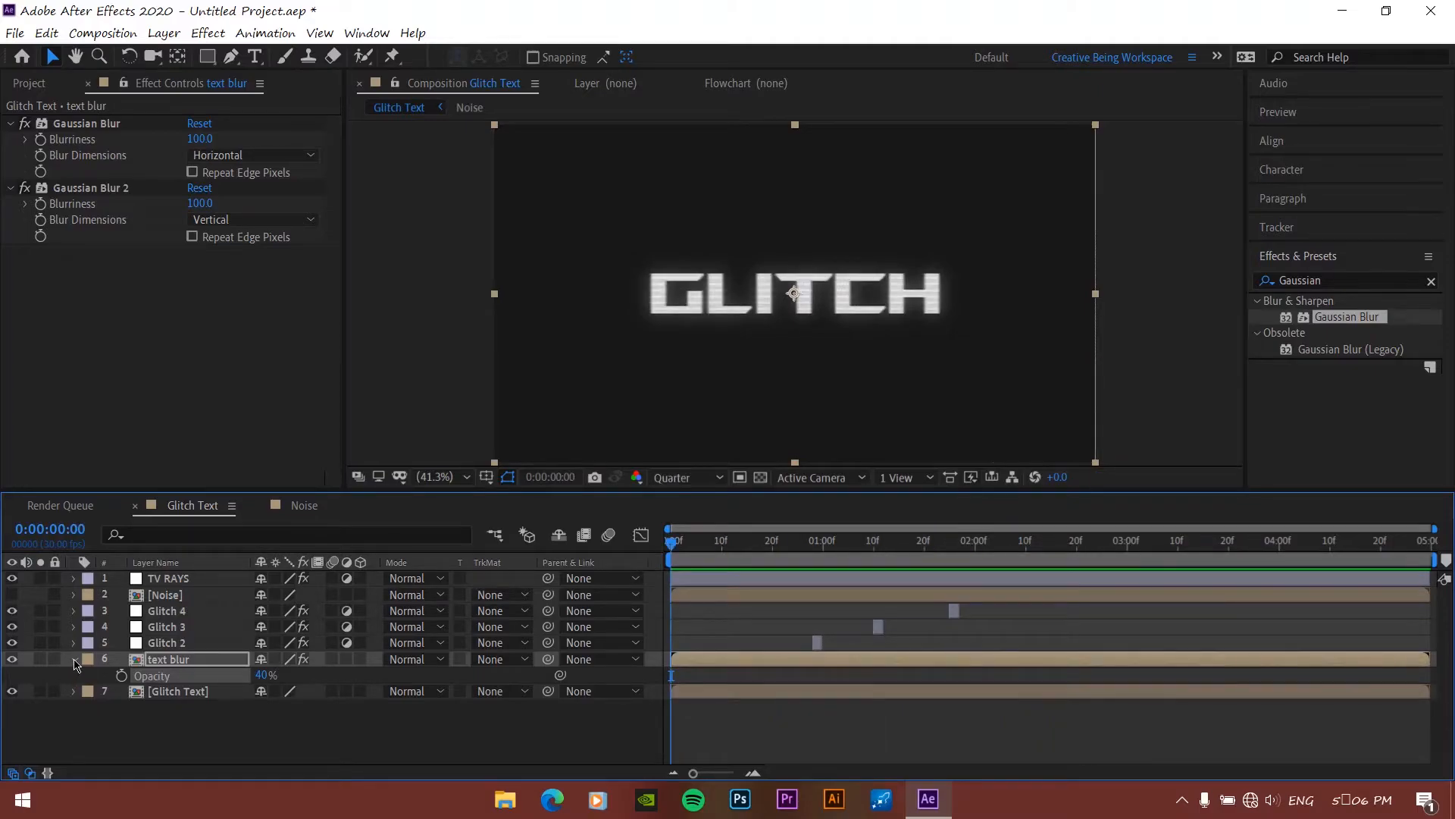
pyautogui.click(74, 660)
# Duplicate the Glitch Text layer twice and rename the lowest of the three layers blue text
pyautogui.click(177, 675)
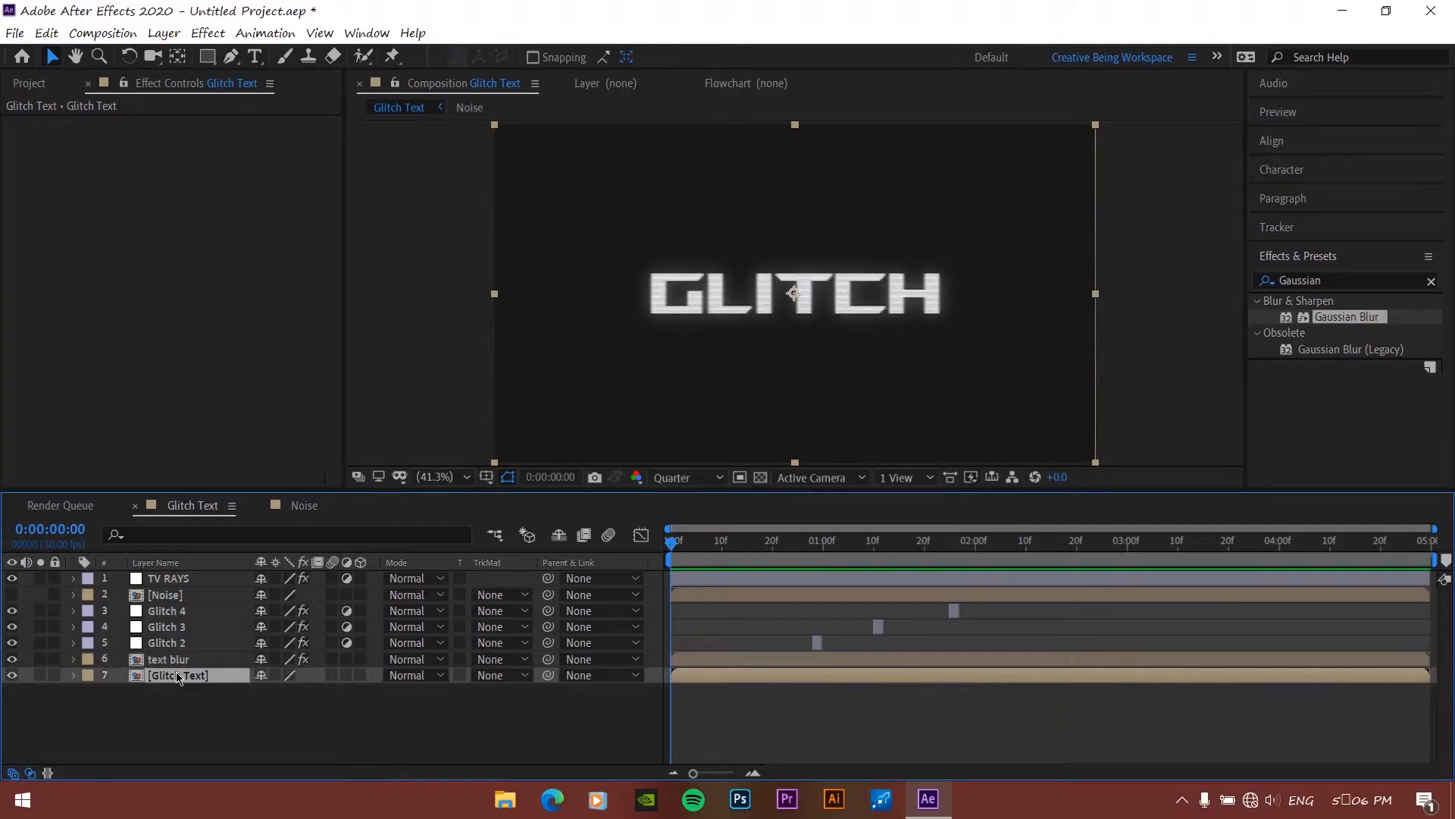
pyautogui.hotkey('ctrl', 'd')
pyautogui.hotkey('ctrl', 'd')
pyautogui.press('Return')
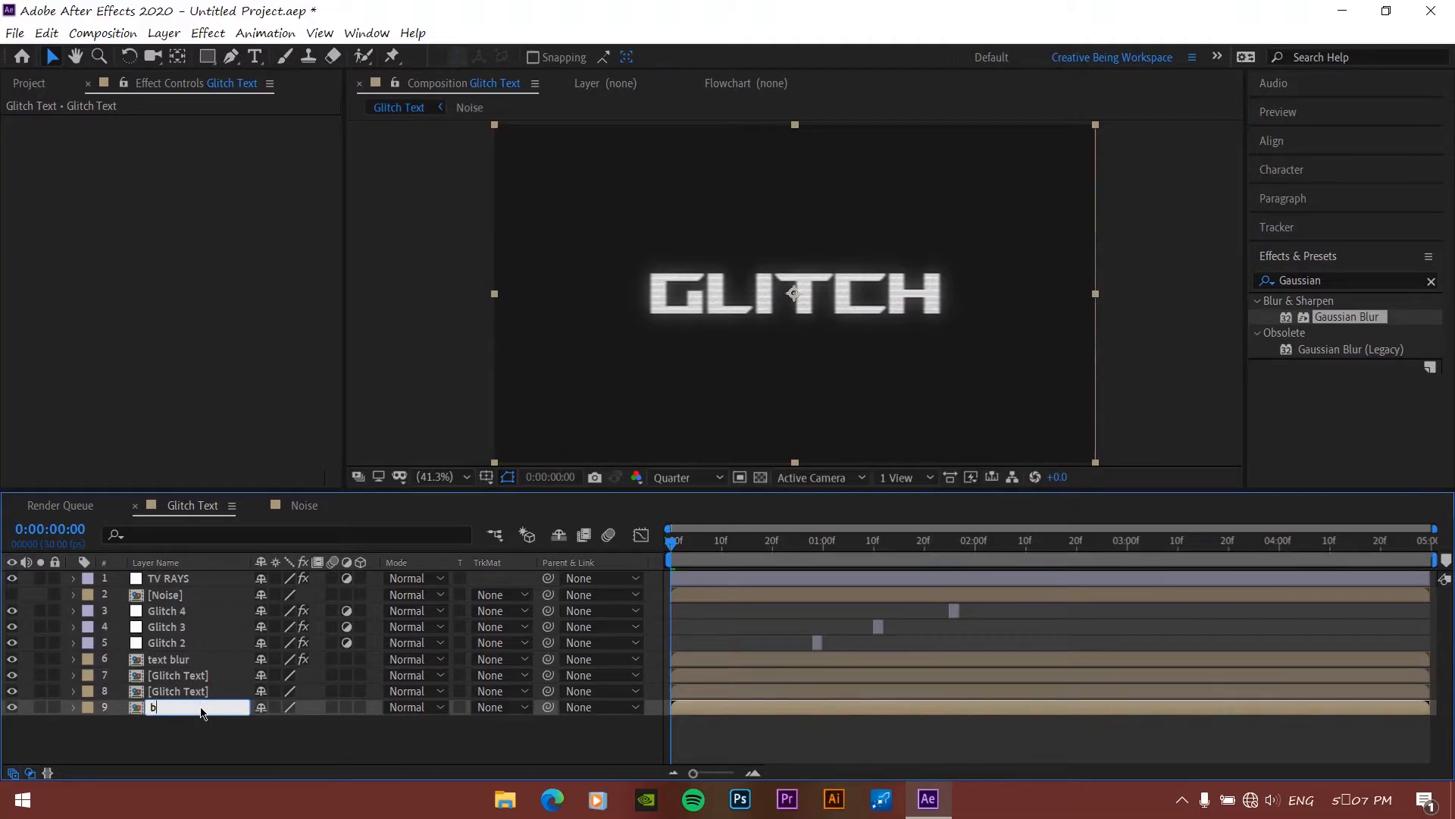
pyautogui.write('blue text')
pyautogui.press('Return')
# Rename the other two Glitch Text layers green text and red text, with red text uppermost
pyautogui.click(173, 692)
pyautogui.press('Return')
pyautogui.write('green text')
pyautogui.press('Return')
pyautogui.click(190, 676)
pyautogui.press('Return')
pyautogui.write('red text')
pyautogui.press('Return')
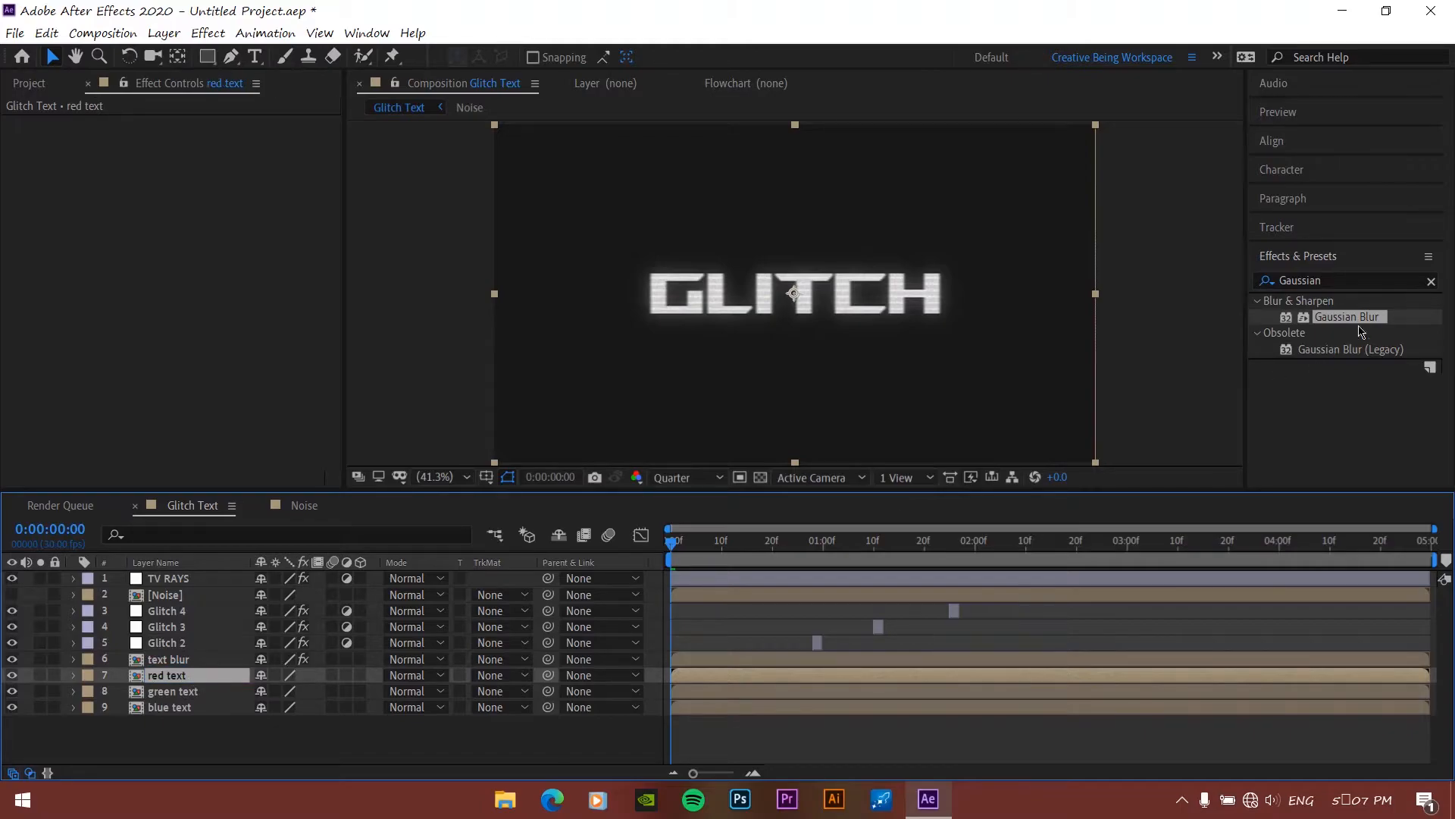
# Find the Shift Channels effect by searching for channel and apply it to the red text layer
pyautogui.click(1378, 279)
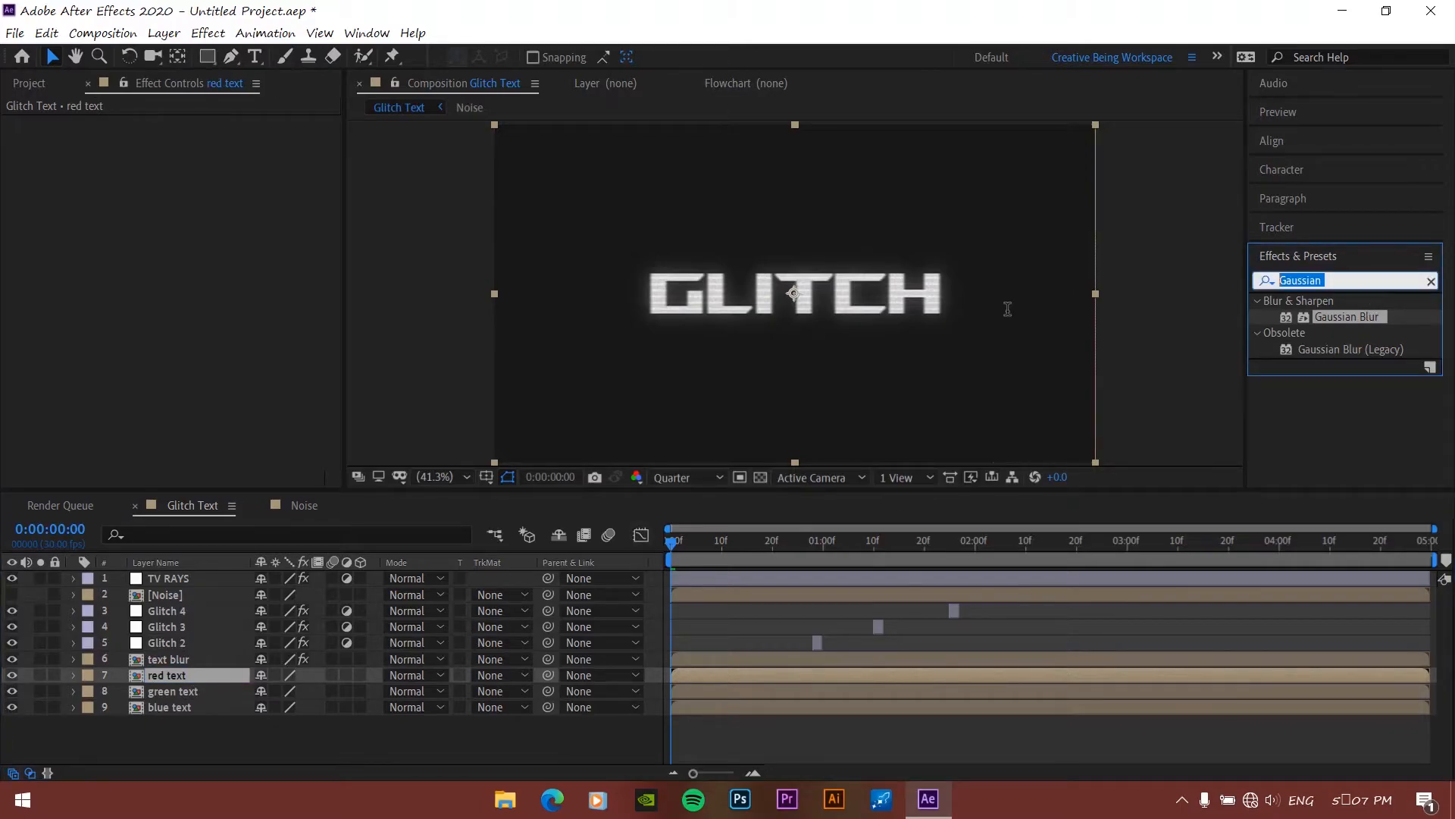
pyautogui.press('BackSpace')
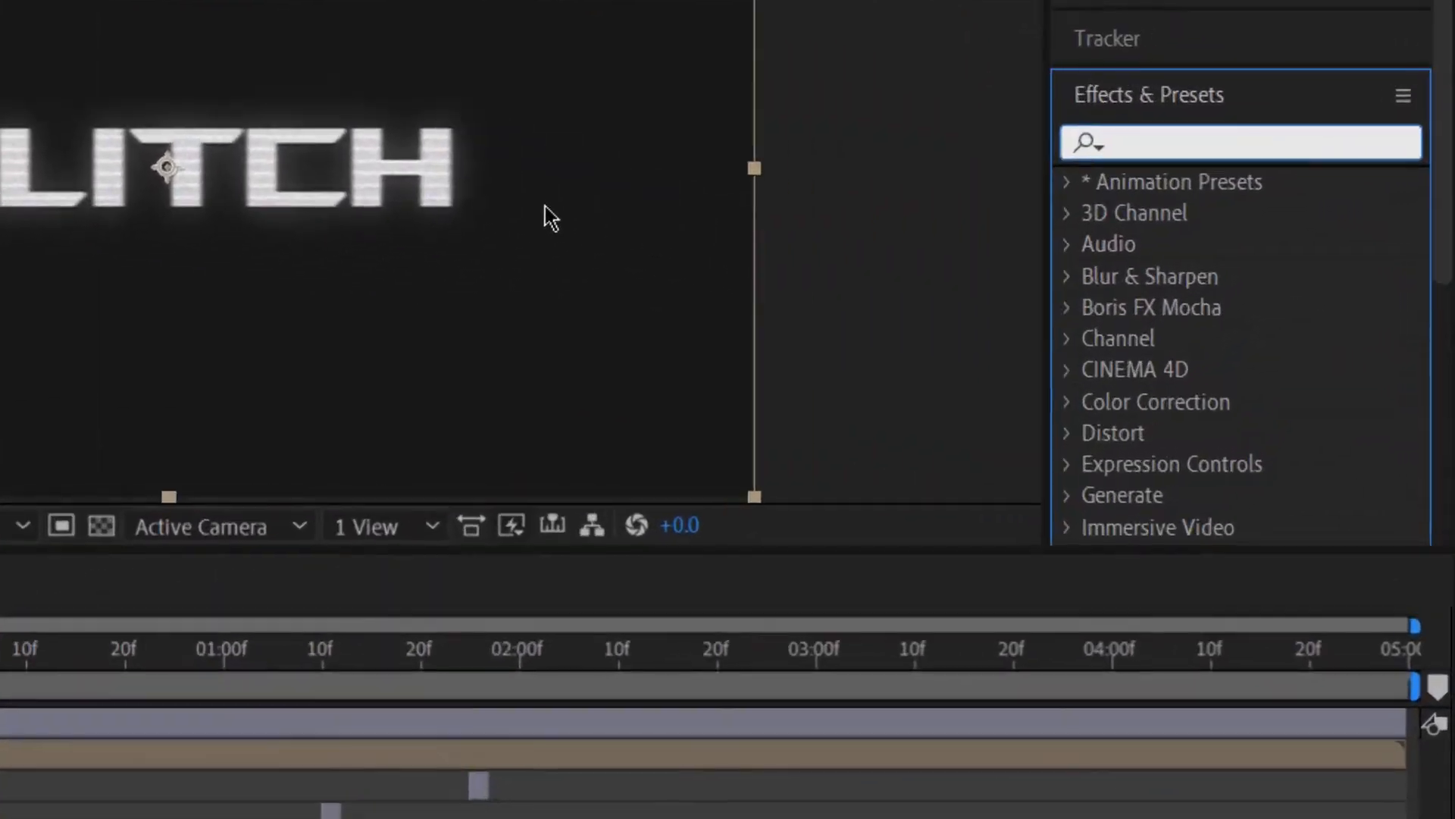
pyautogui.write('channel')
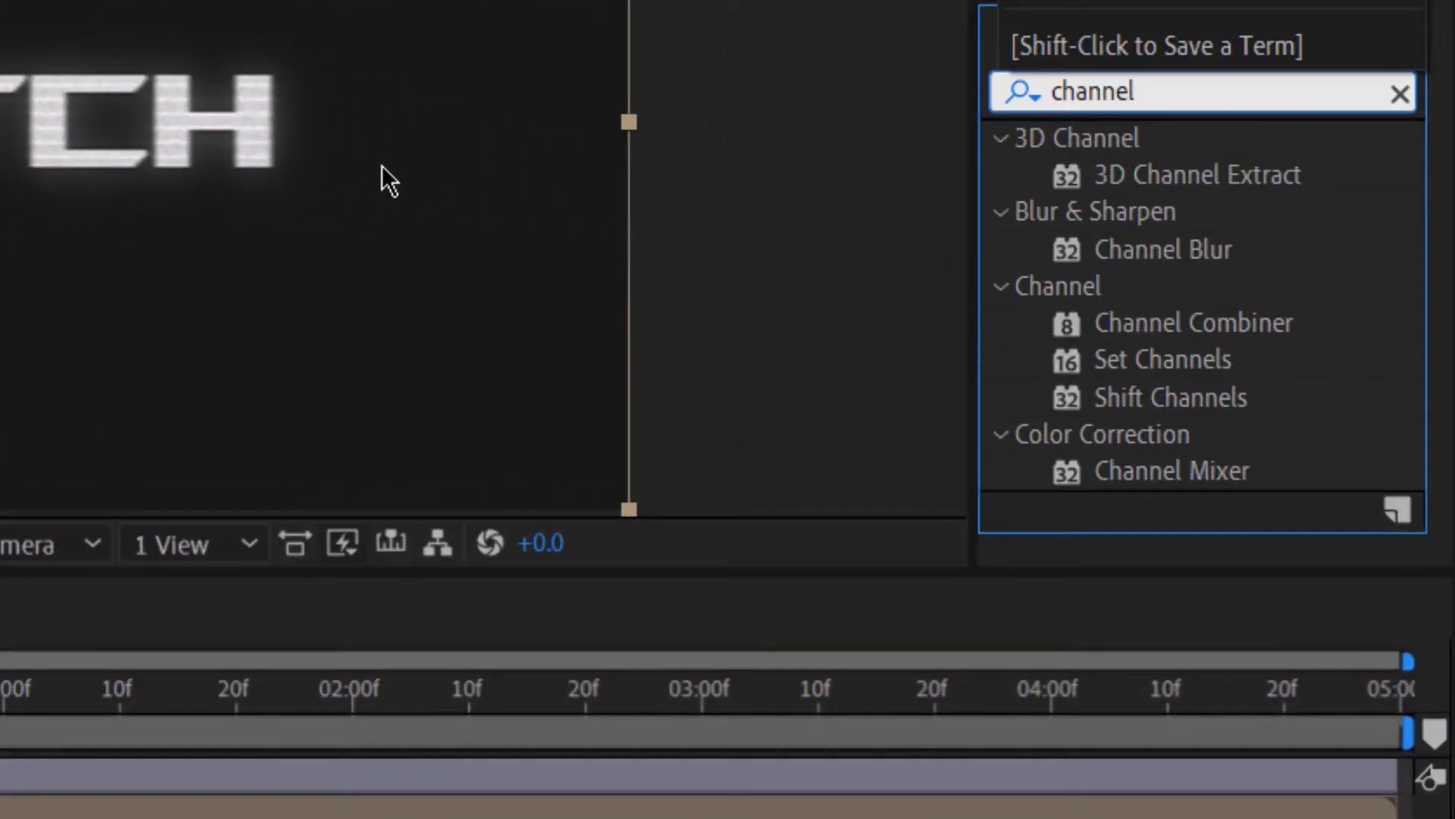
pyautogui.moveTo(1140, 408); pyautogui.dragTo(406, 575)
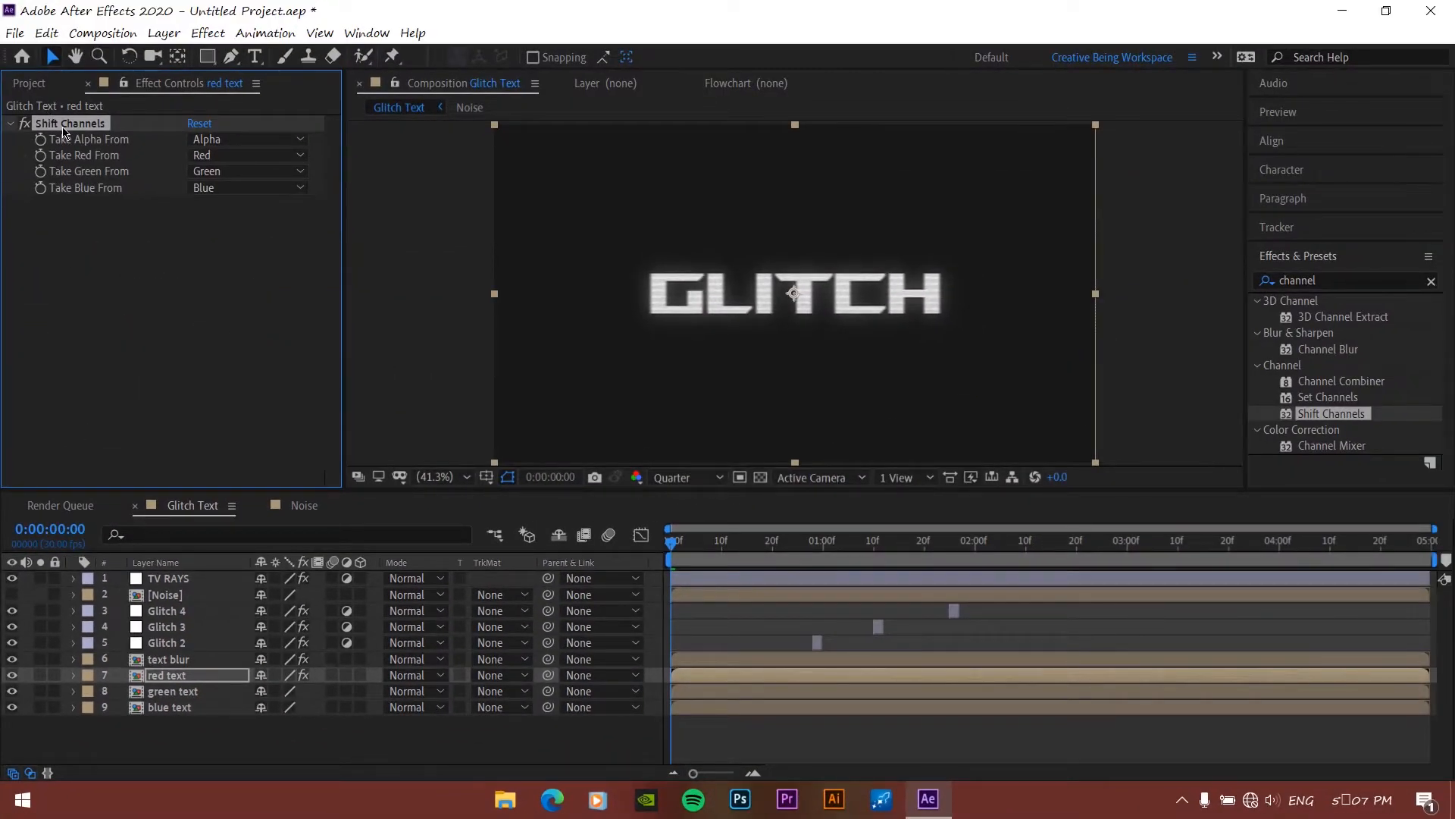
# Copy the Shift Channels effect from red text onto the green text and blue text layers and check both
pyautogui.moveTo(149, 730); pyautogui.dragTo(182, 699)
pyautogui.hotkey('ctrl', 'v')
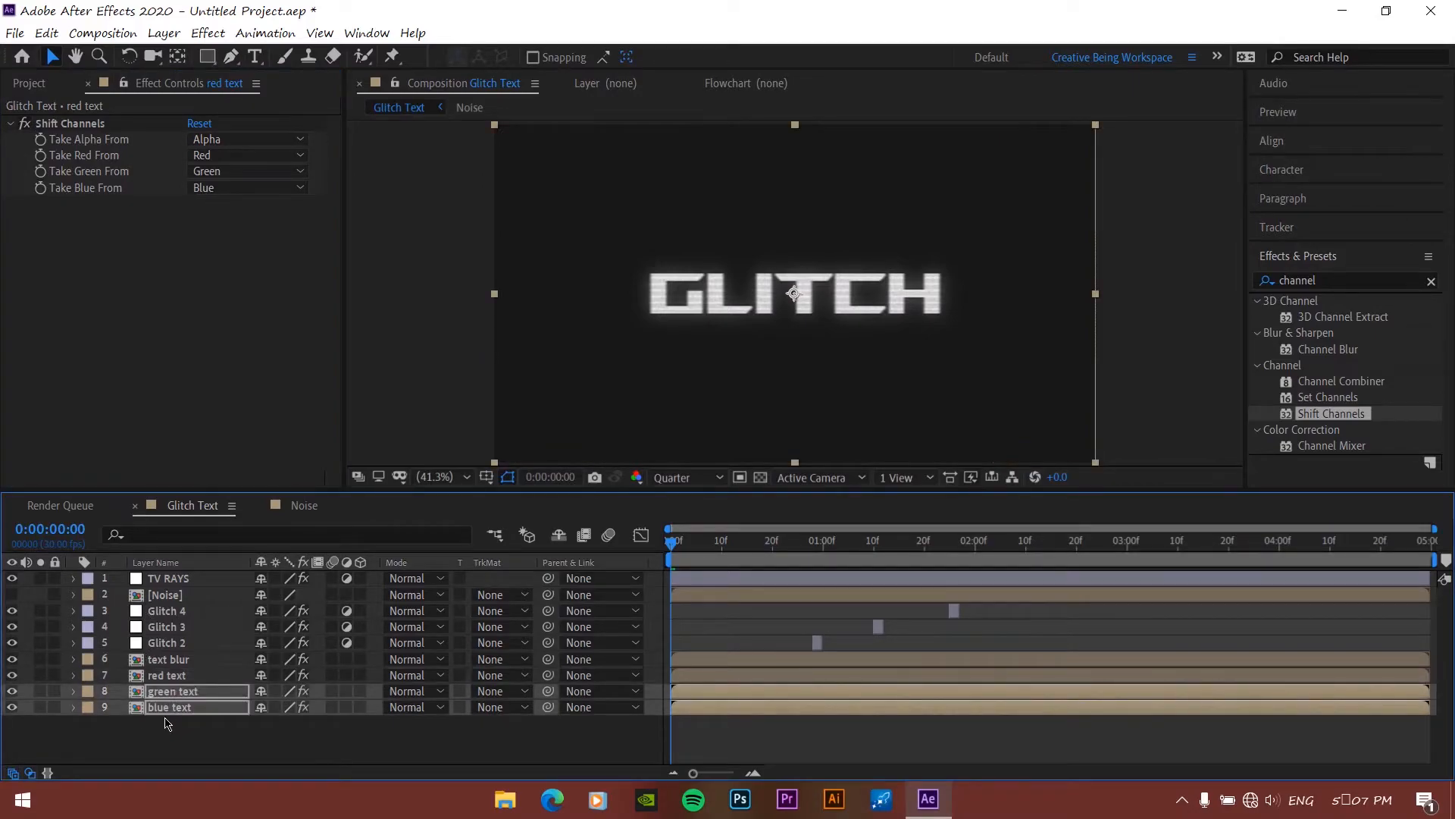
pyautogui.click(165, 719)
pyautogui.click(179, 691)
pyautogui.click(177, 706)
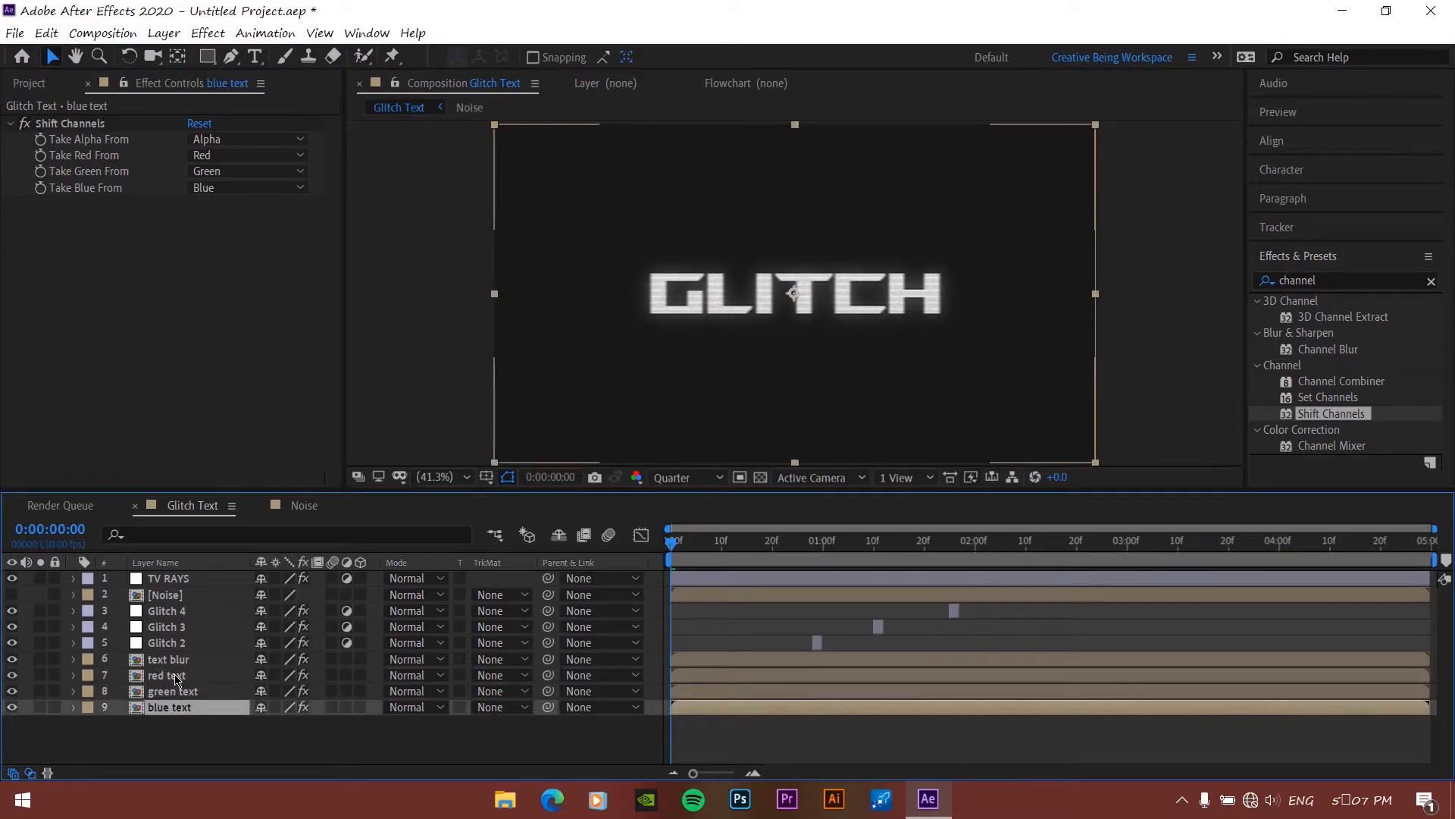
# Set Take Green From and Take Blue From to Full Off in the red text layer's Shift Channels effect
pyautogui.click(176, 676)
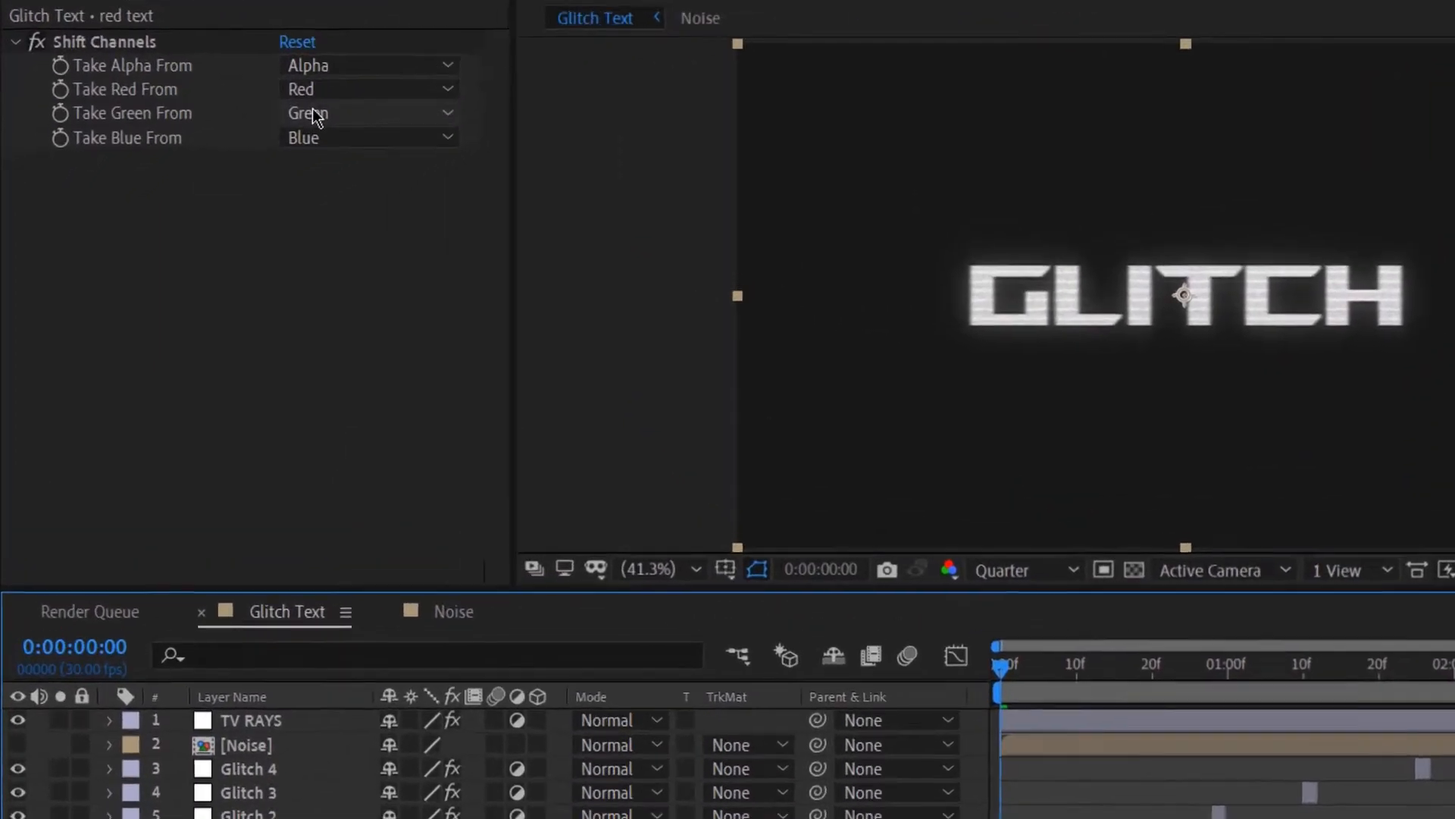
pyautogui.click(213, 171)
pyautogui.click(366, 443)
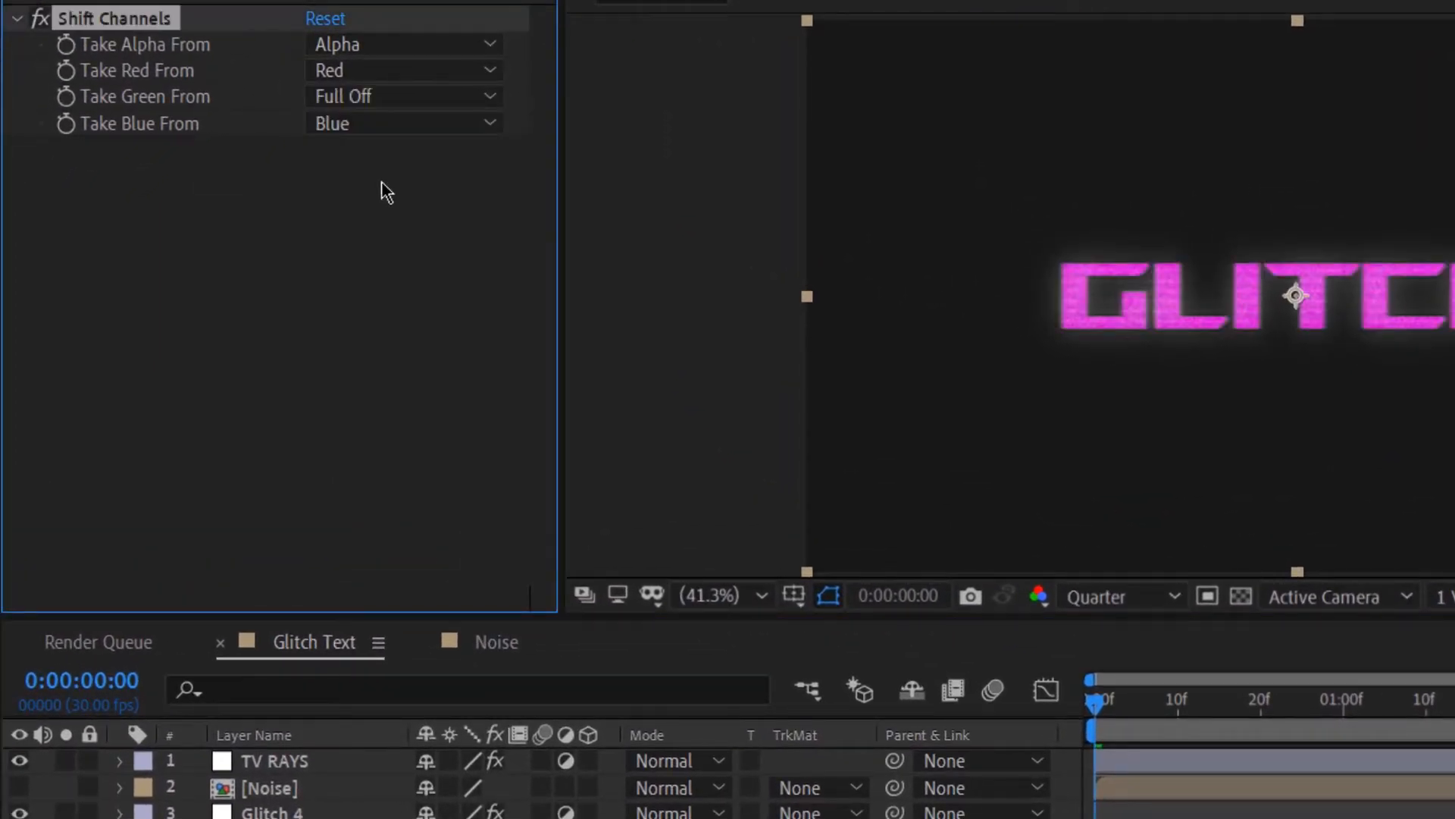
pyautogui.click(388, 125)
pyautogui.click(412, 467)
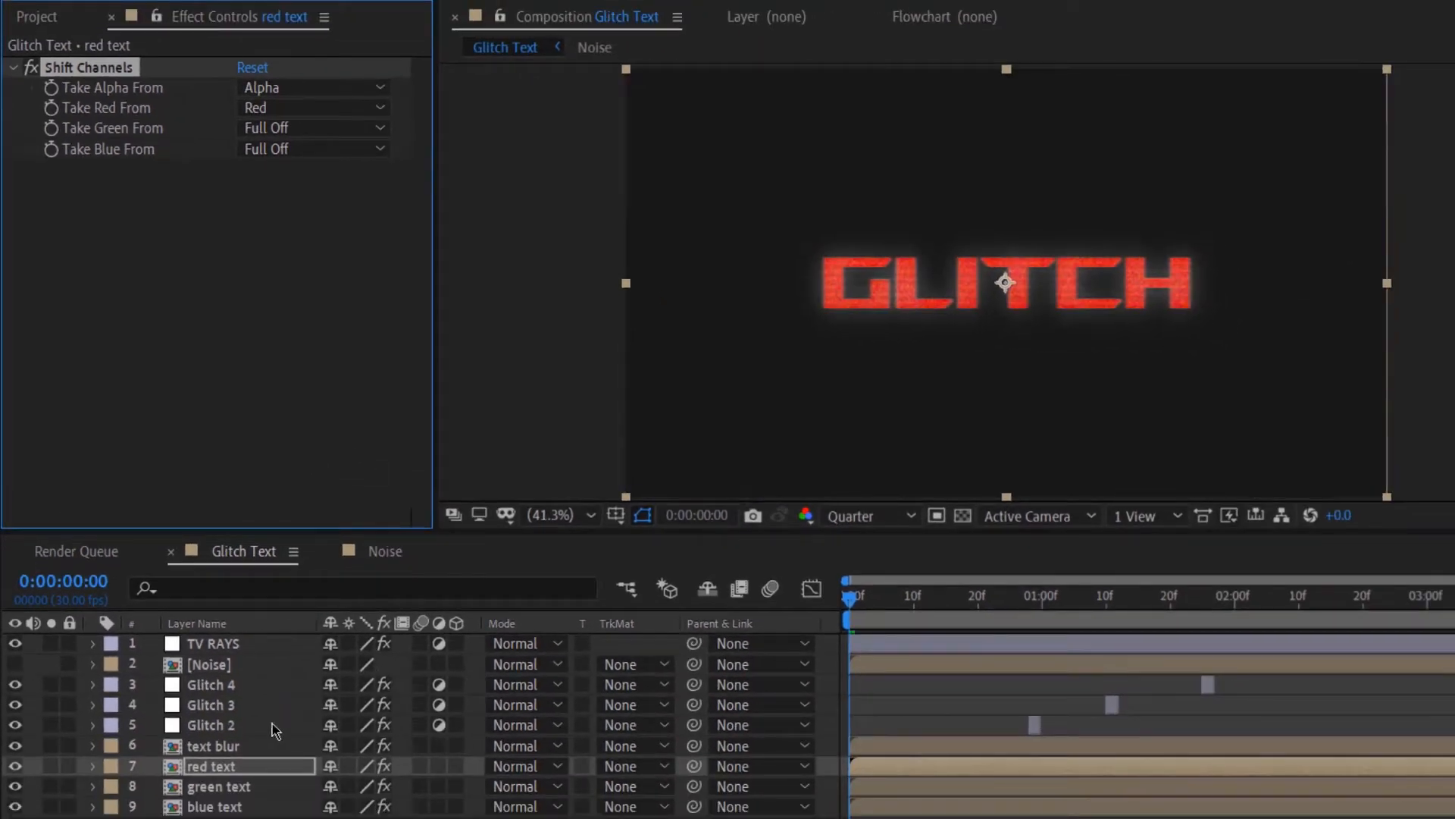
# Set Take Red From and Take Blue From to Full Off in the green text layer's Shift Channels effect
pyautogui.click(220, 788)
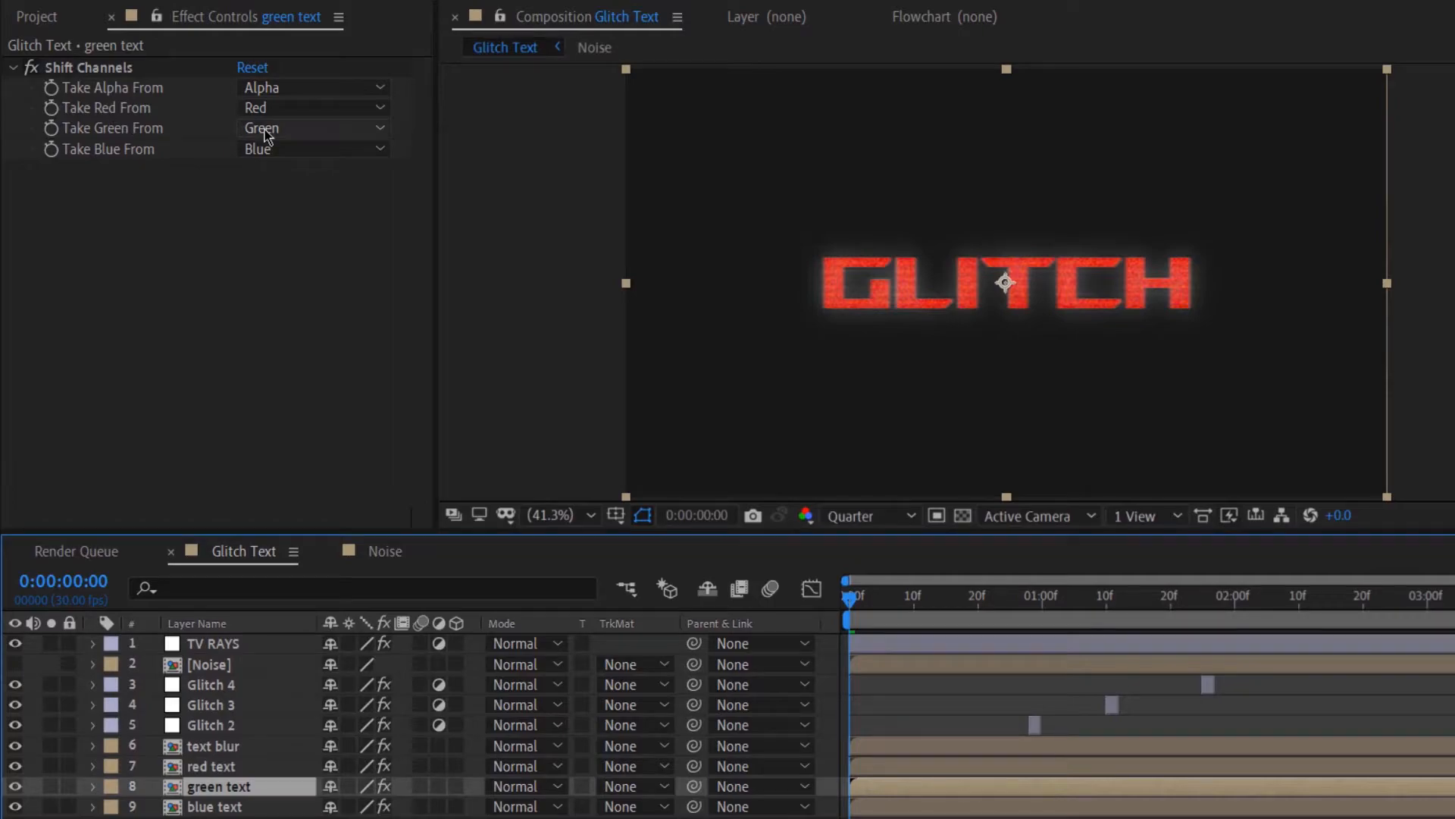
pyautogui.click(283, 108)
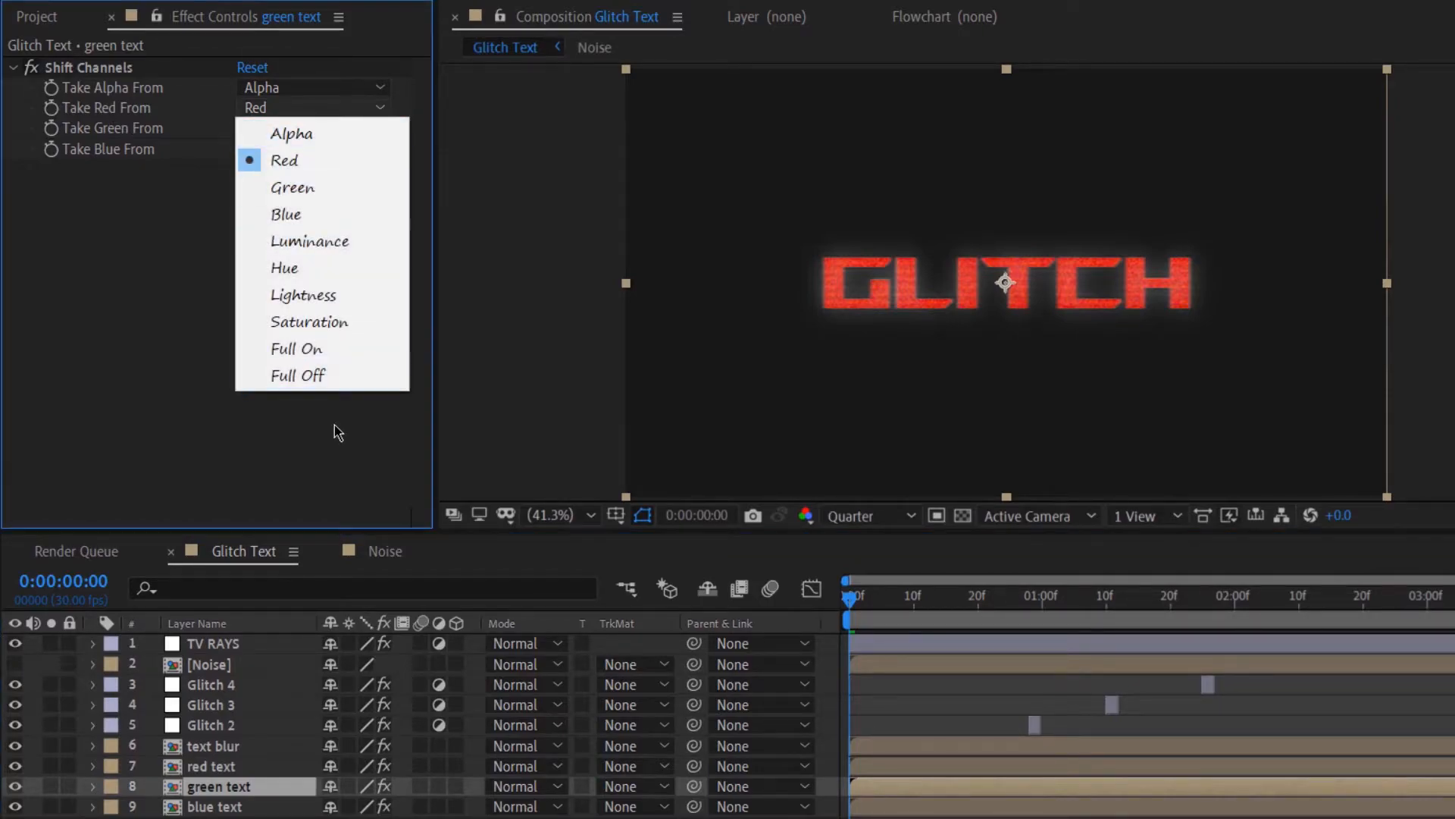
pyautogui.click(335, 364)
pyautogui.click(266, 148)
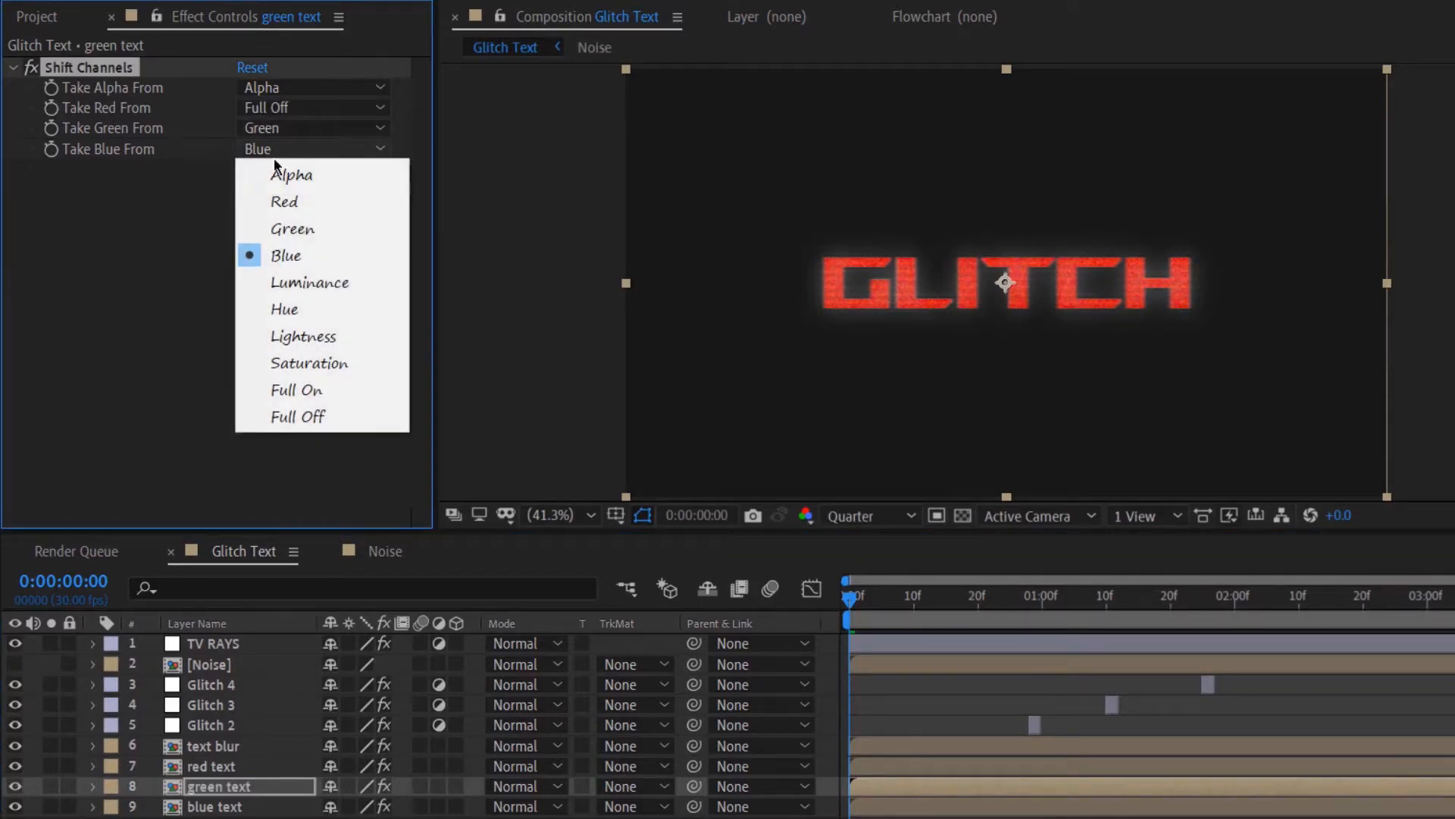
pyautogui.click(312, 416)
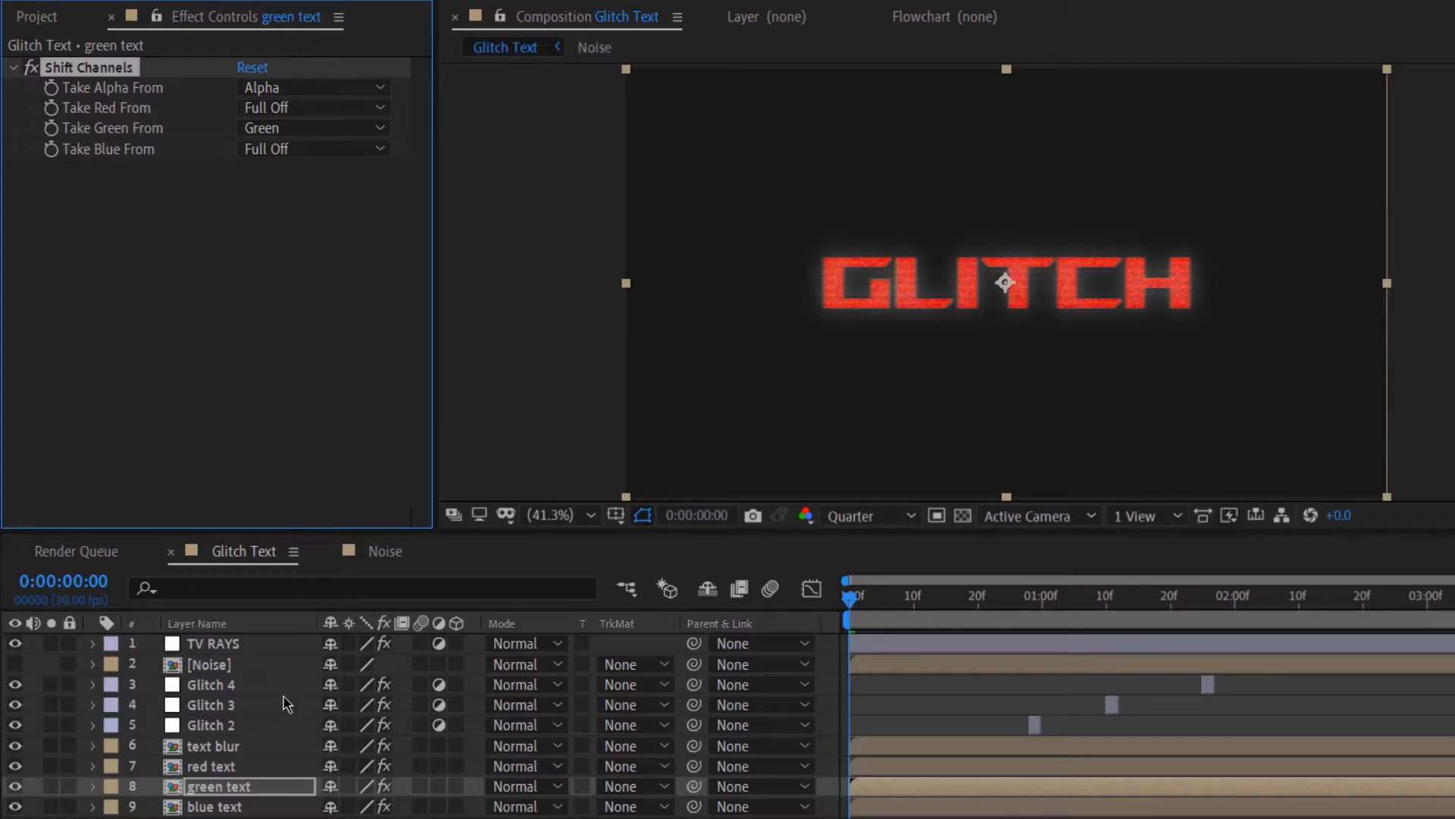
# Set Take Green From and Take Red From to Full Off in the blue text layer's Shift Channels effect
pyautogui.click(235, 807)
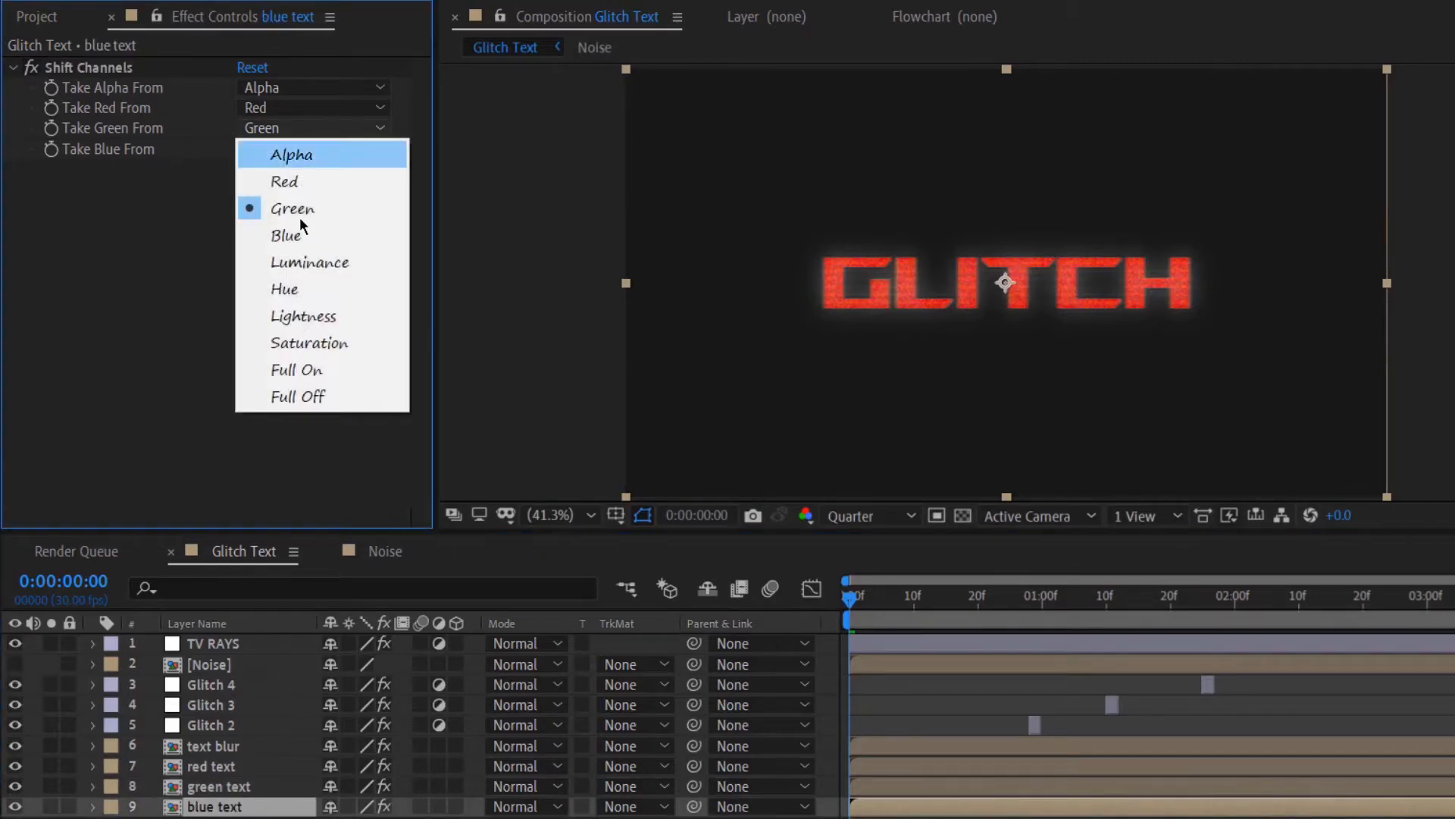
pyautogui.click(307, 396)
pyautogui.click(303, 108)
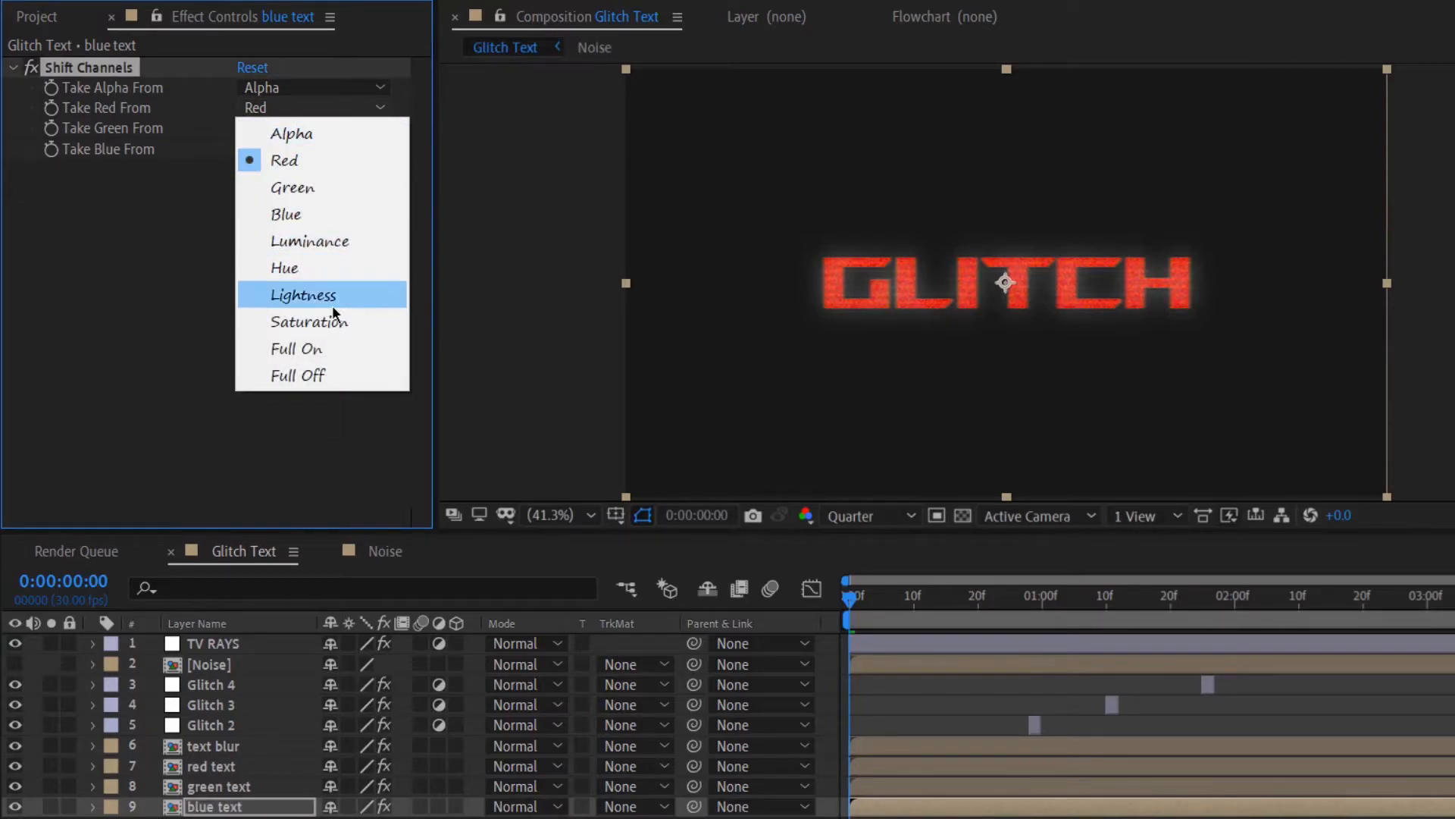
pyautogui.click(338, 375)
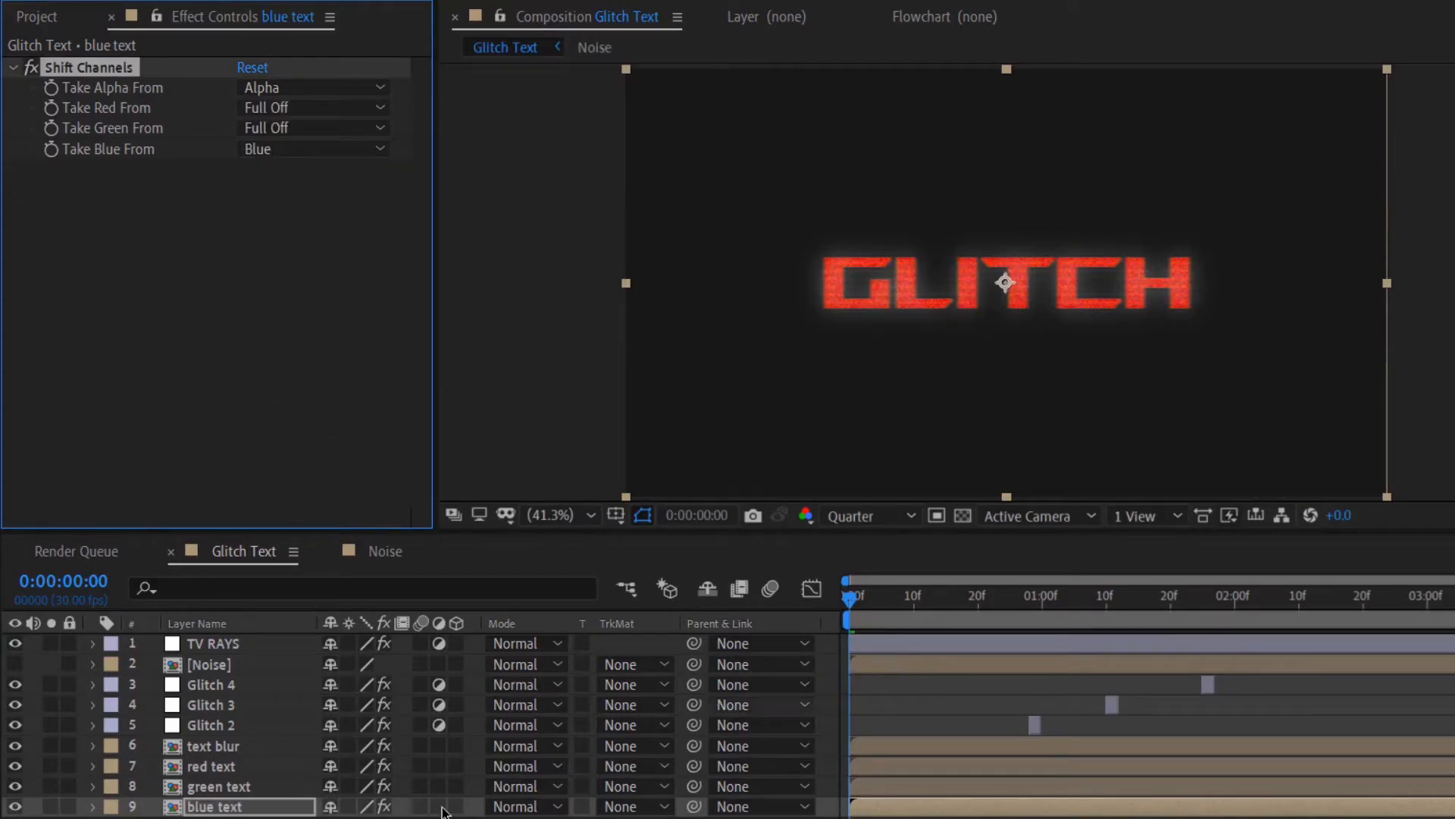
# Change the blending mode of the red text, green text and blue text layers to Add
pyautogui.moveTo(182, 768); pyautogui.dragTo(214, 693)
pyautogui.click(419, 693)
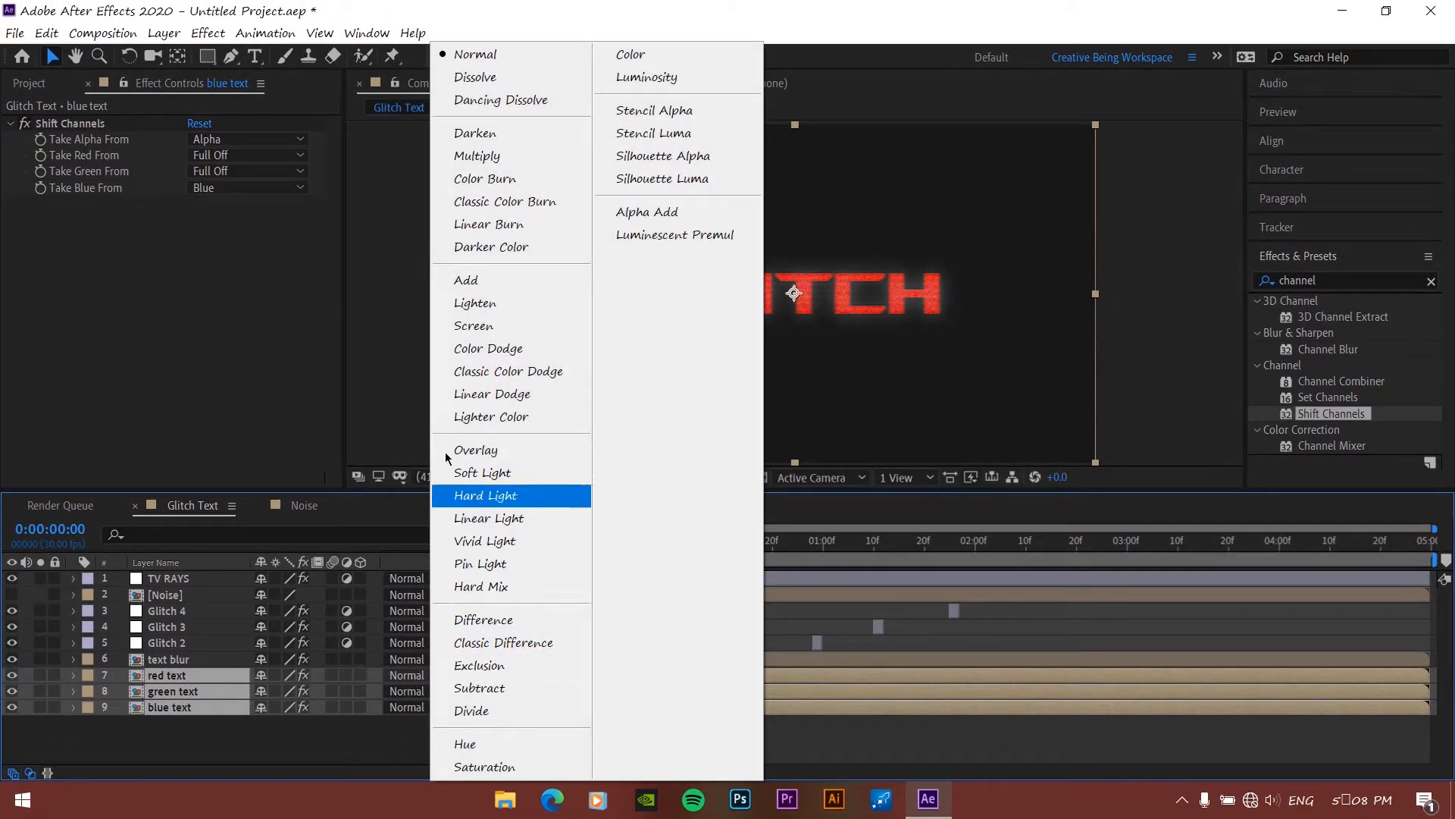
pyautogui.click(447, 284)
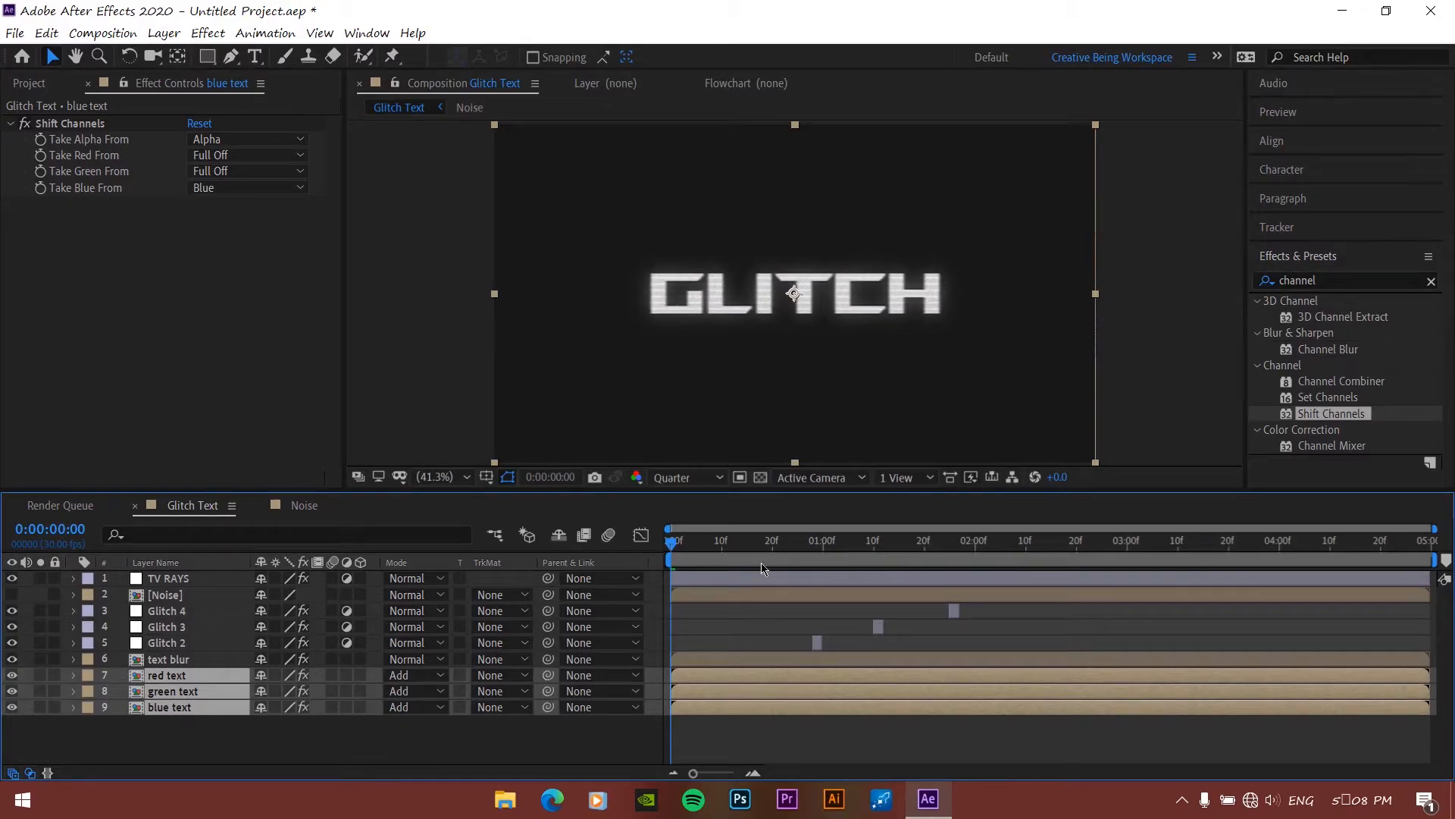
# Add a starting Position keyframe to the red text layer at 0:00:00:28, where the Glitch 2 segment begins
pyautogui.moveTo(677, 542); pyautogui.dragTo(811, 575)
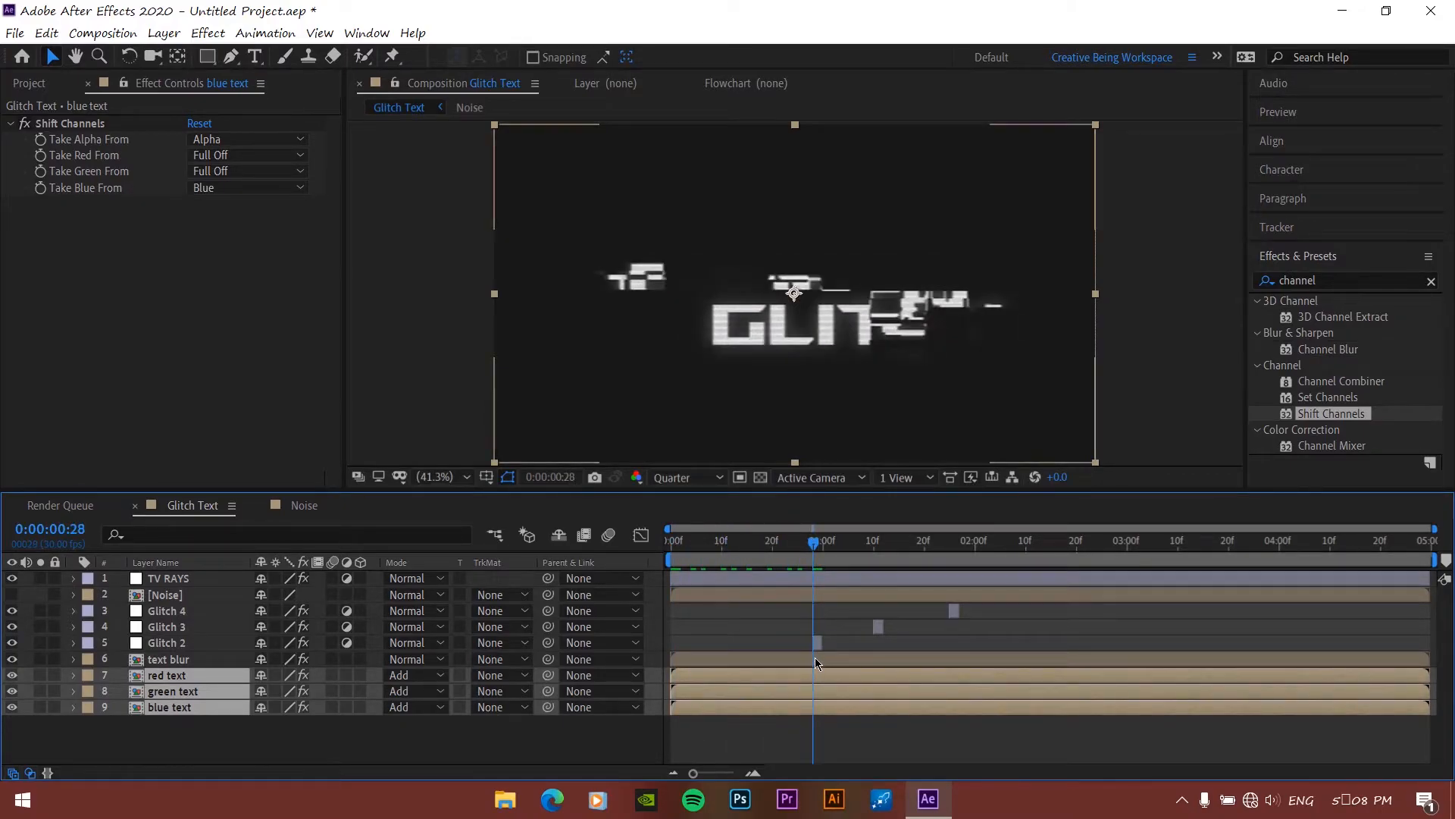
pyautogui.press('=')
pyautogui.press('=')
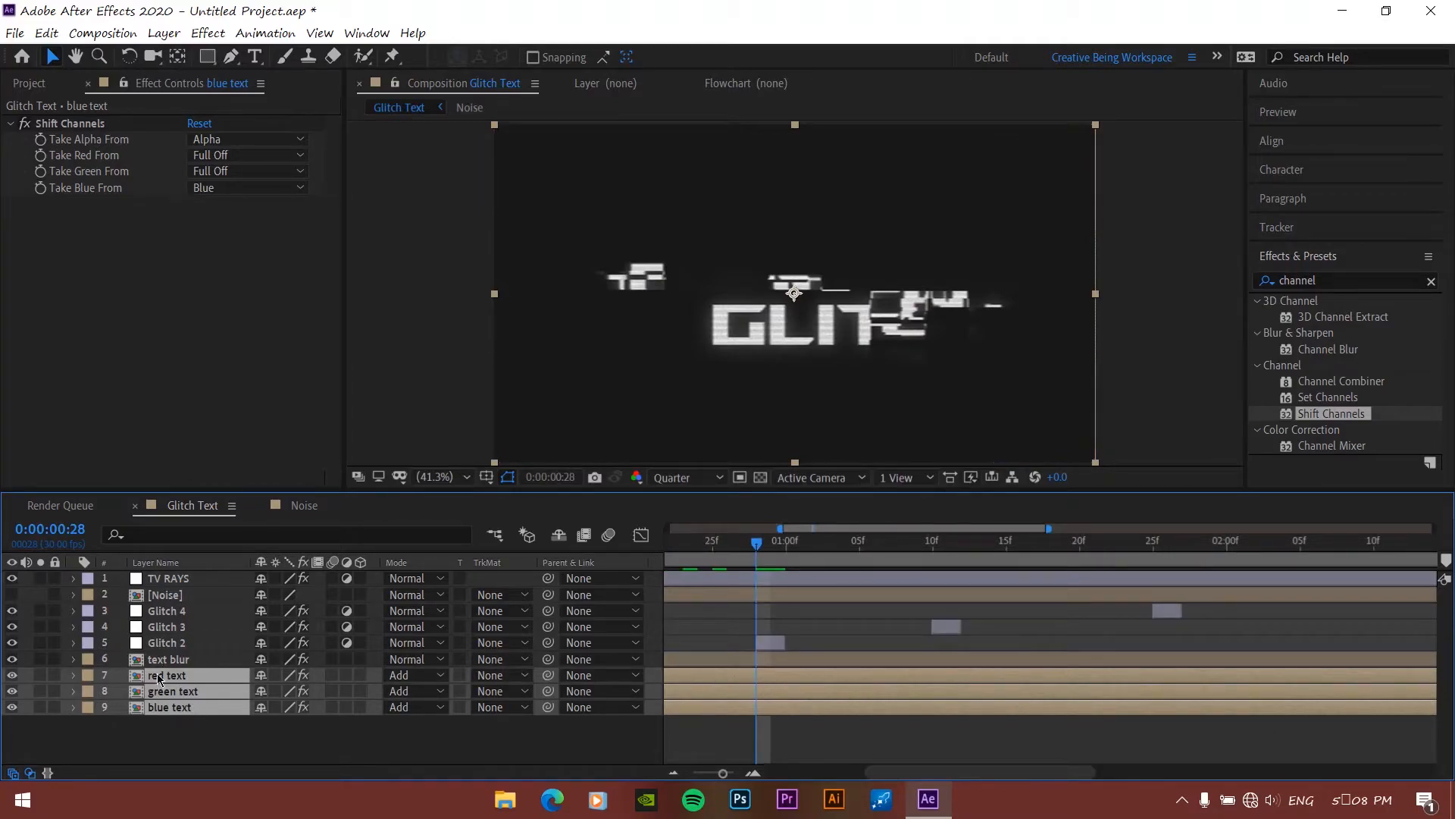
pyautogui.click(173, 749)
pyautogui.click(216, 676)
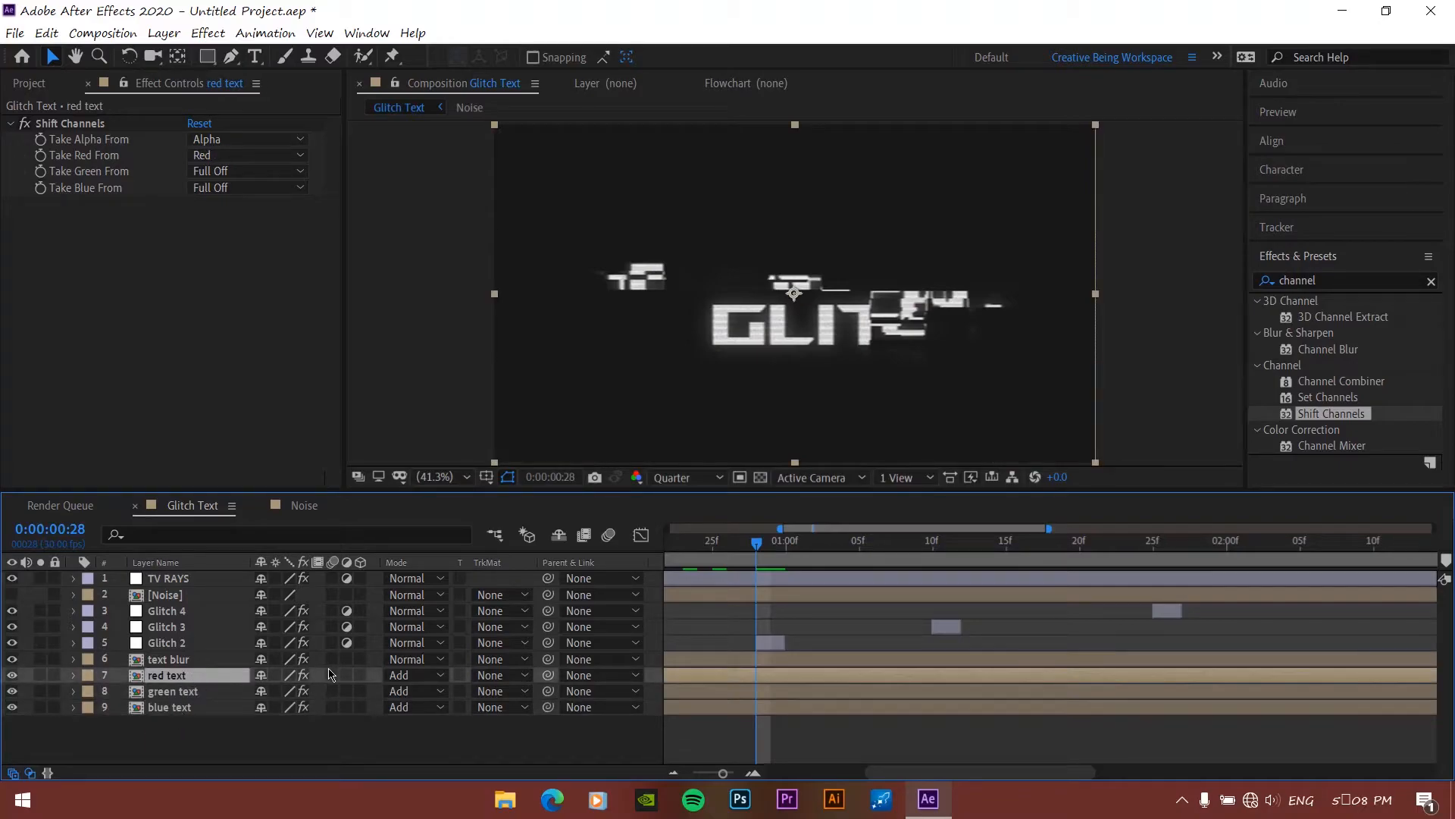
pyautogui.press('p')
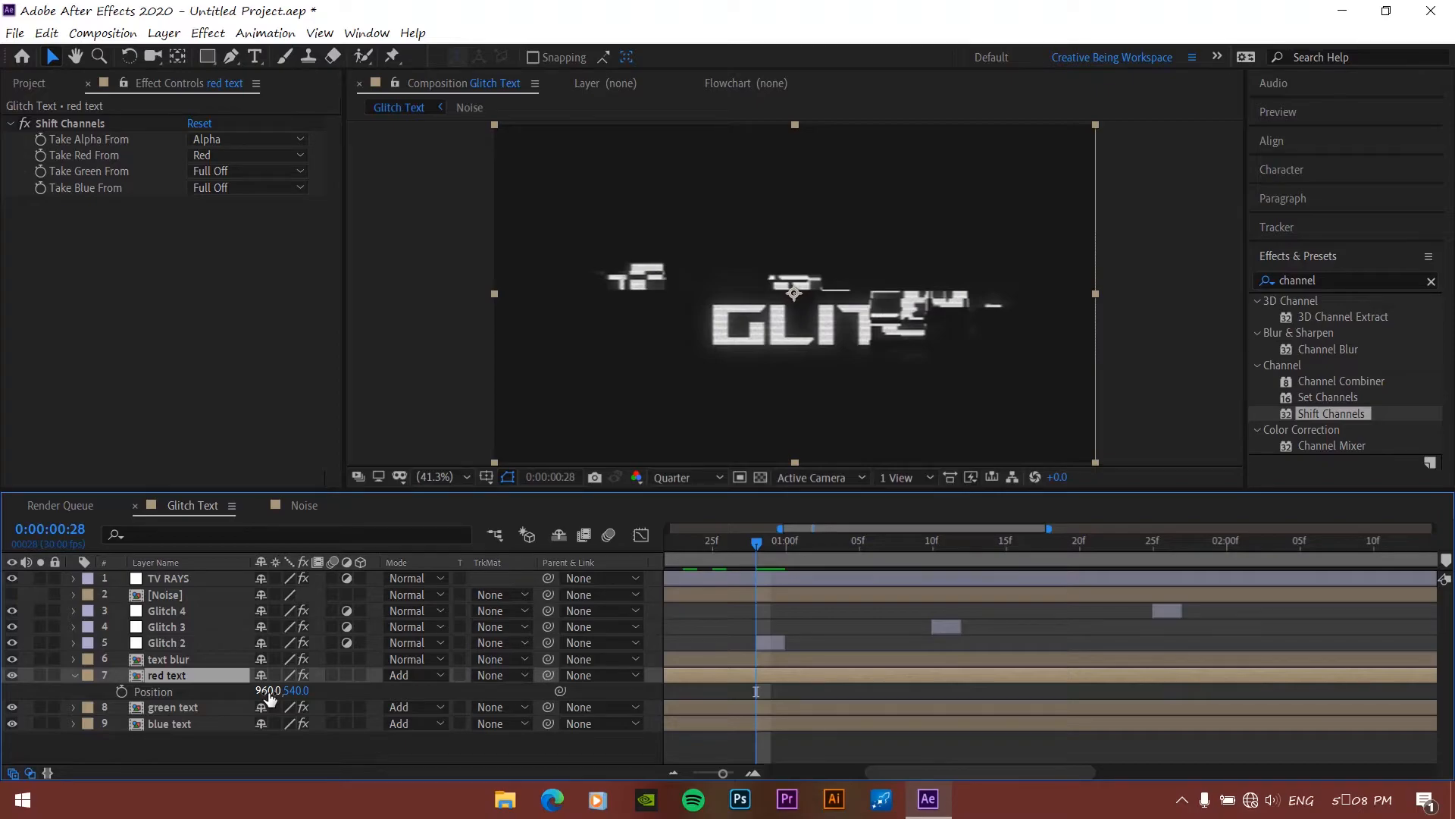
pyautogui.scroll(3, 737, 684)
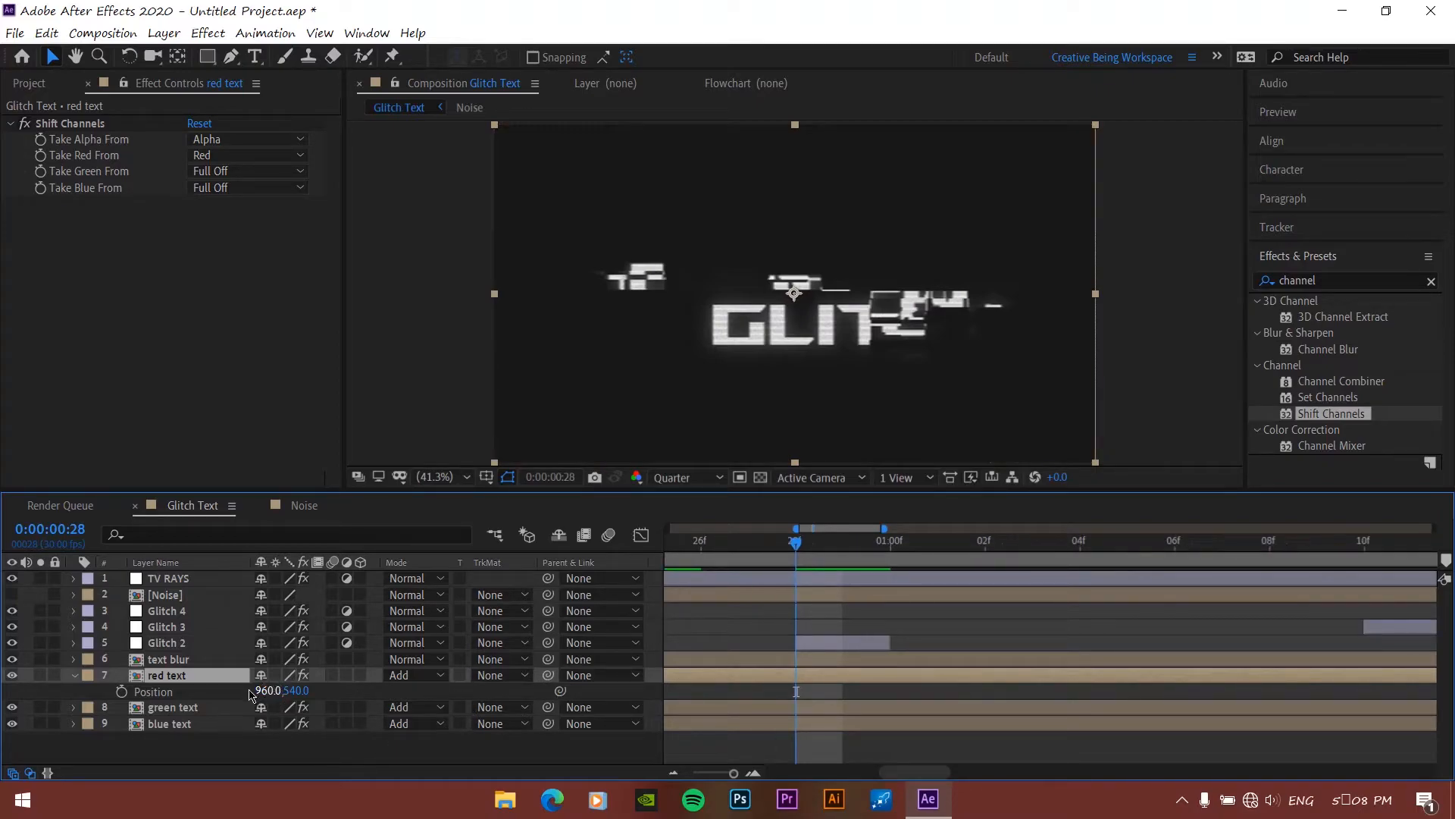
pyautogui.click(122, 691)
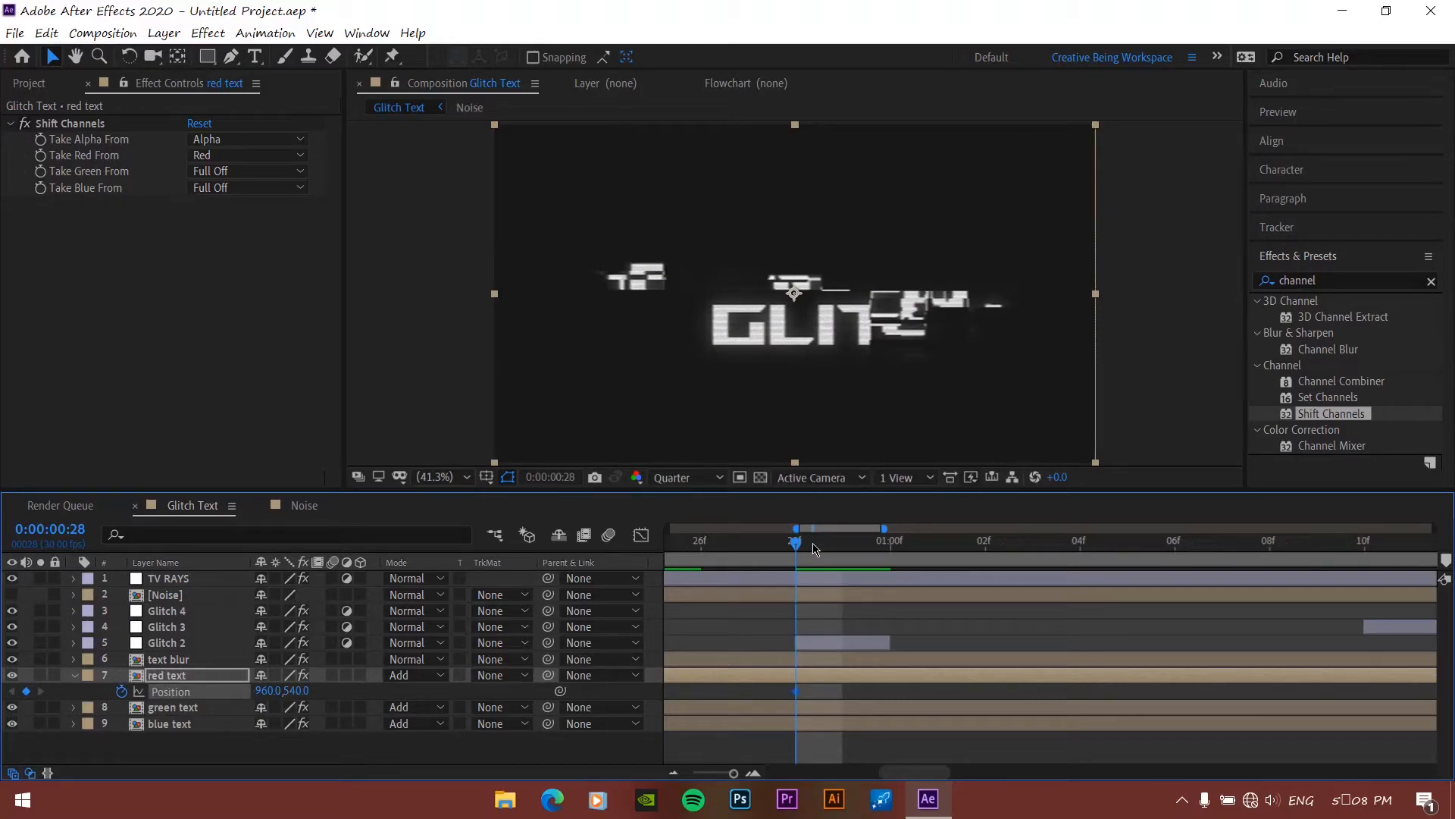
# Keyframe the red text layer's Position at 992, 540 on frame 0:00:00:29 and advance the current time to 0:00:01:00
pyautogui.moveTo(815, 549); pyautogui.dragTo(839, 552)
pyautogui.moveTo(273, 690); pyautogui.dragTo(302, 706)
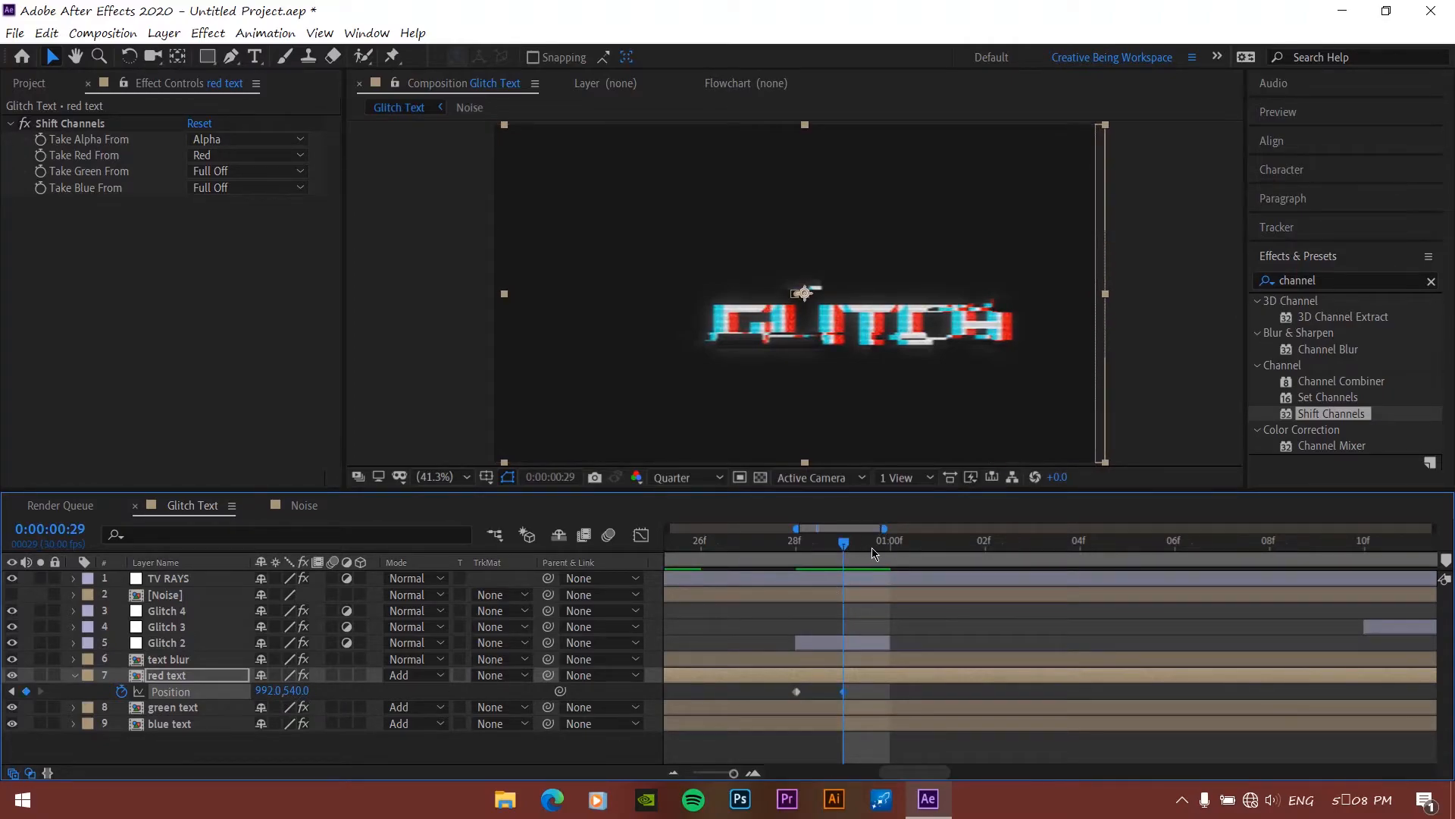
pyautogui.press('pagedown')
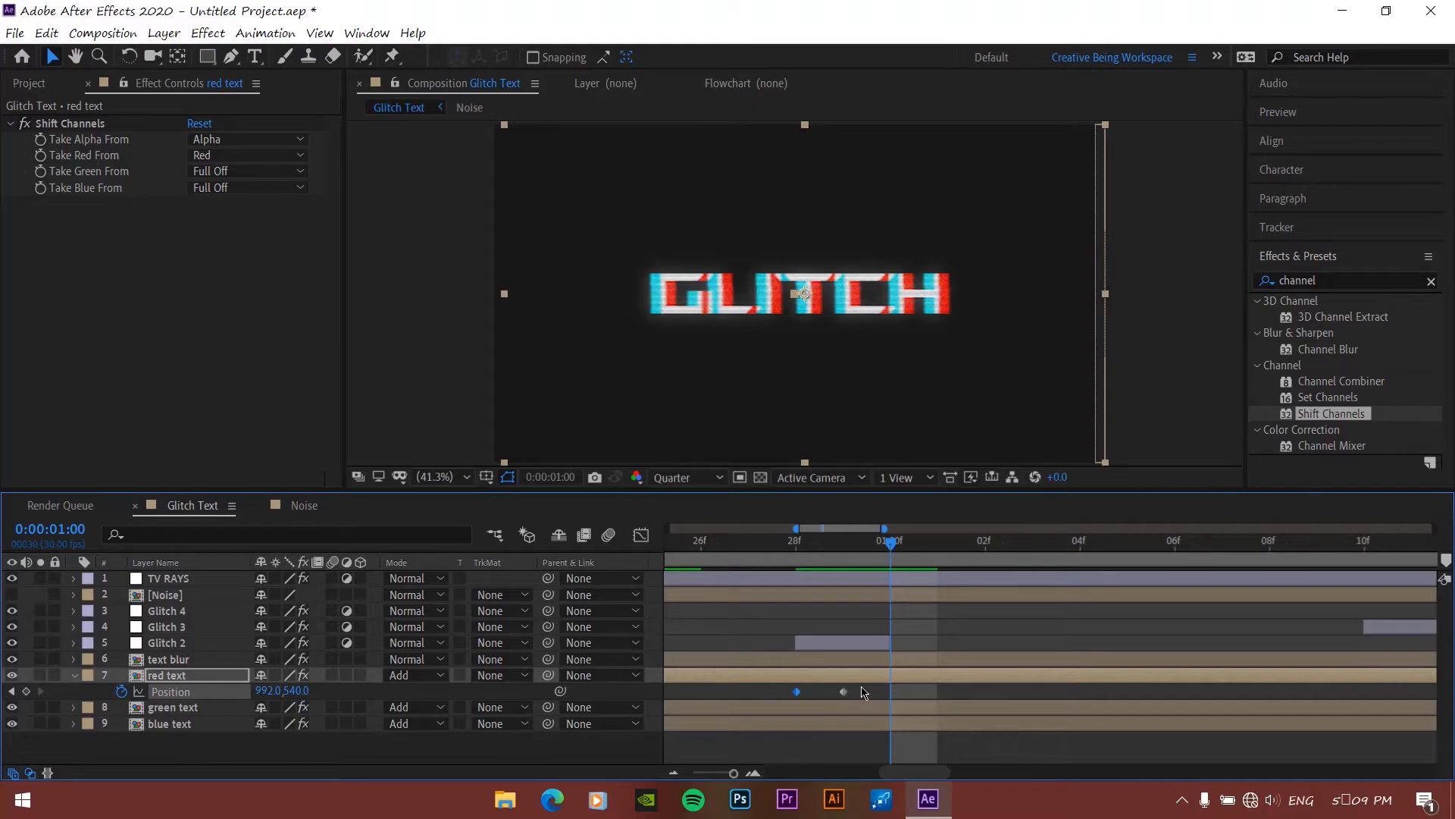
# Paste the starting Position keyframe of 960, 540 onto the red text layer at 0:00:01:00
pyautogui.hotkey('ctrl', 'v')
pyautogui.press('pagedown')
pyautogui.press('pageup')
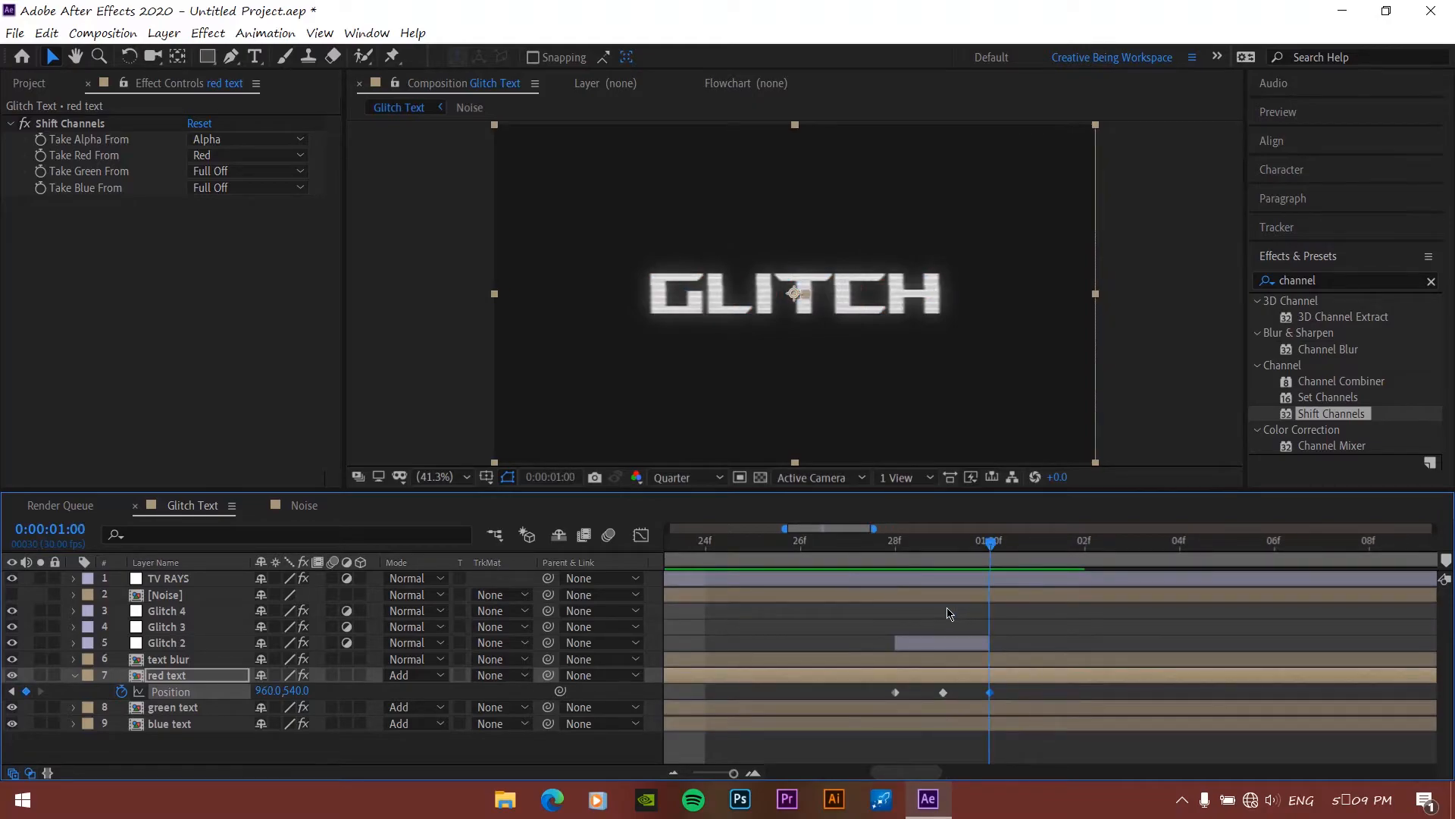
pyautogui.press('pageup')
pyautogui.press('pageup')
# Copy the red text layer's three Position keyframes and paste them at 0:00:01:10, where Glitch 3 begins
pyautogui.moveTo(1011, 686); pyautogui.dragTo(891, 707)
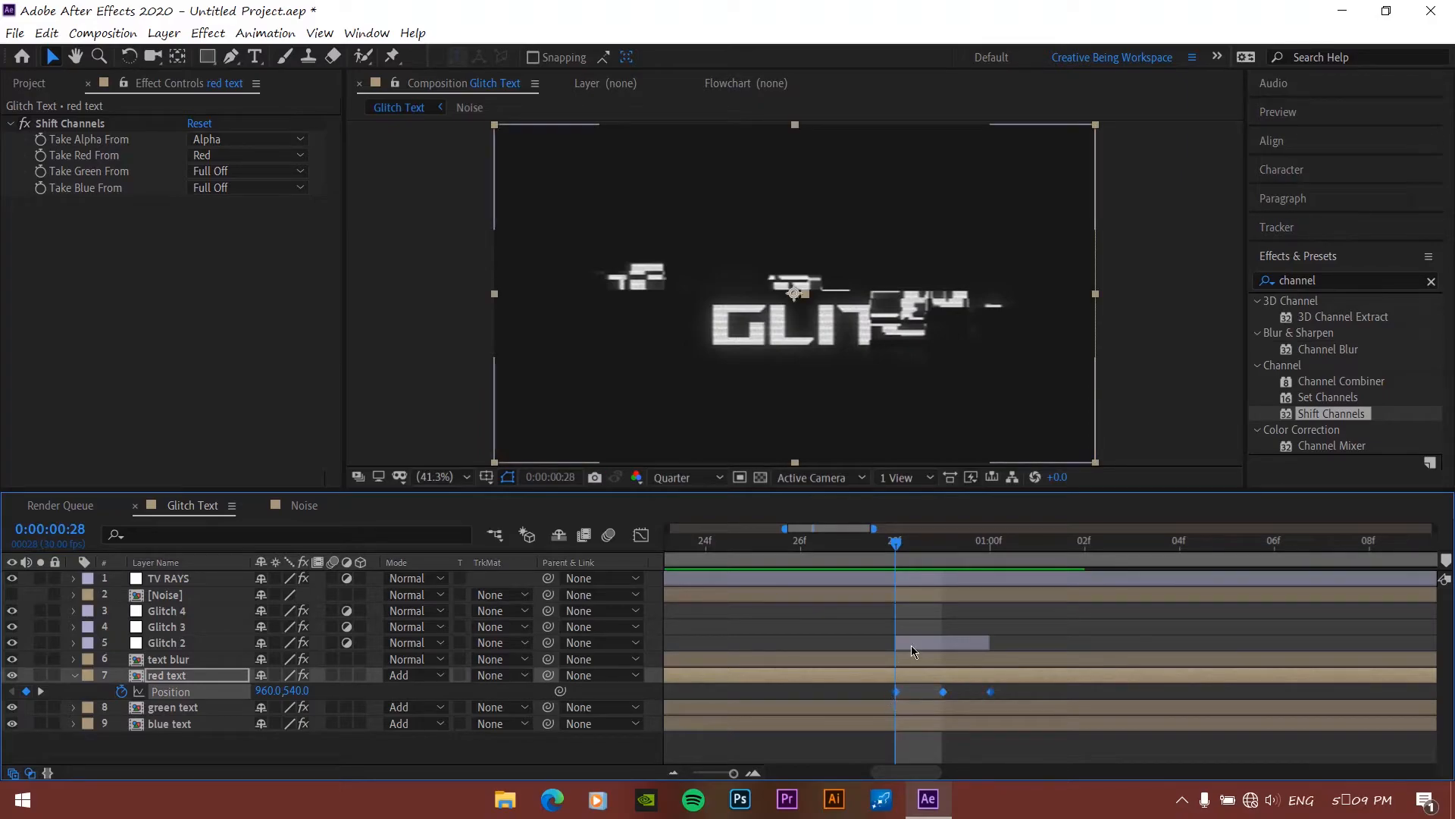
pyautogui.press(';')
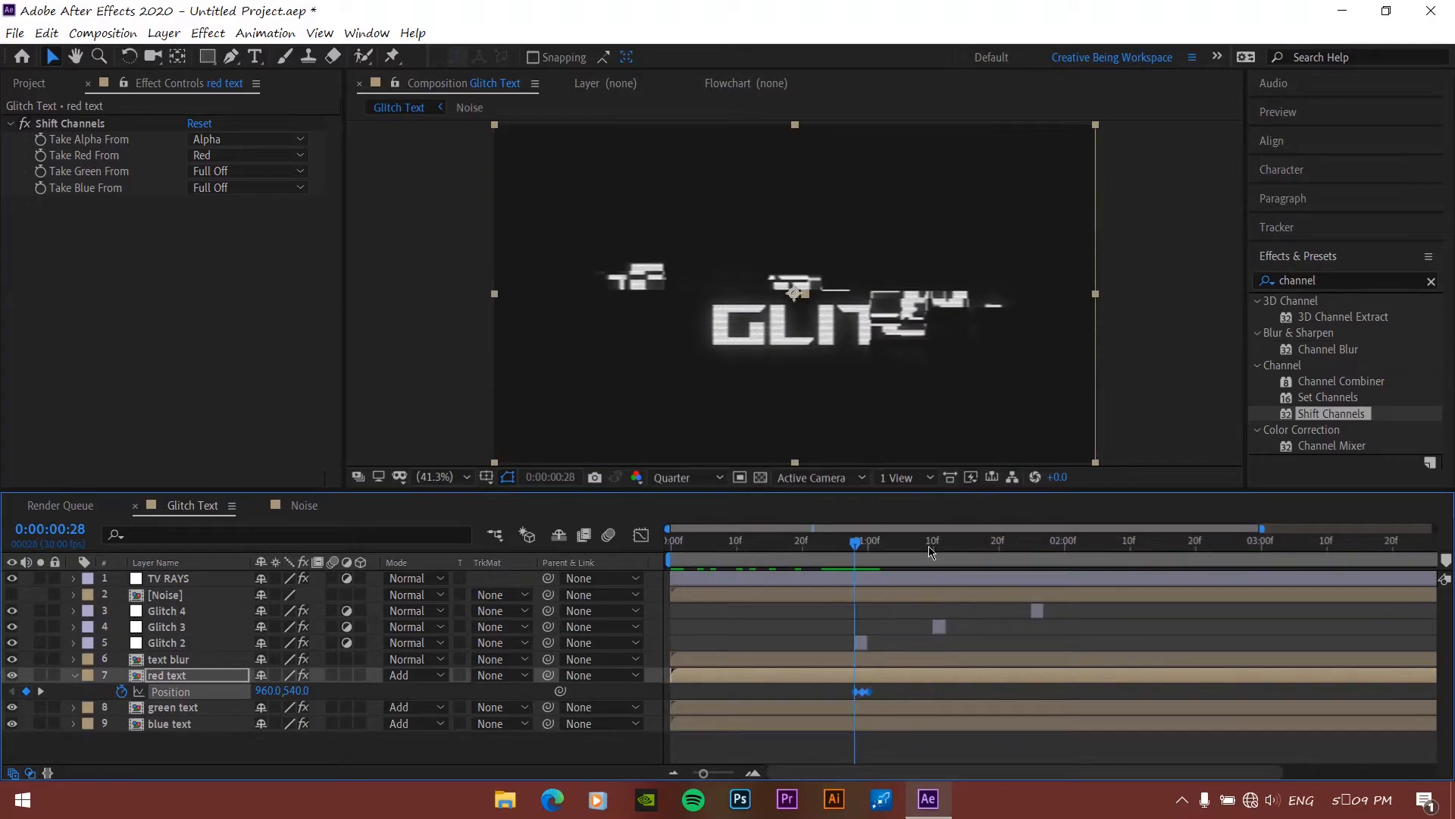
pyautogui.click(926, 540)
pyautogui.press(';')
pyautogui.click(905, 552)
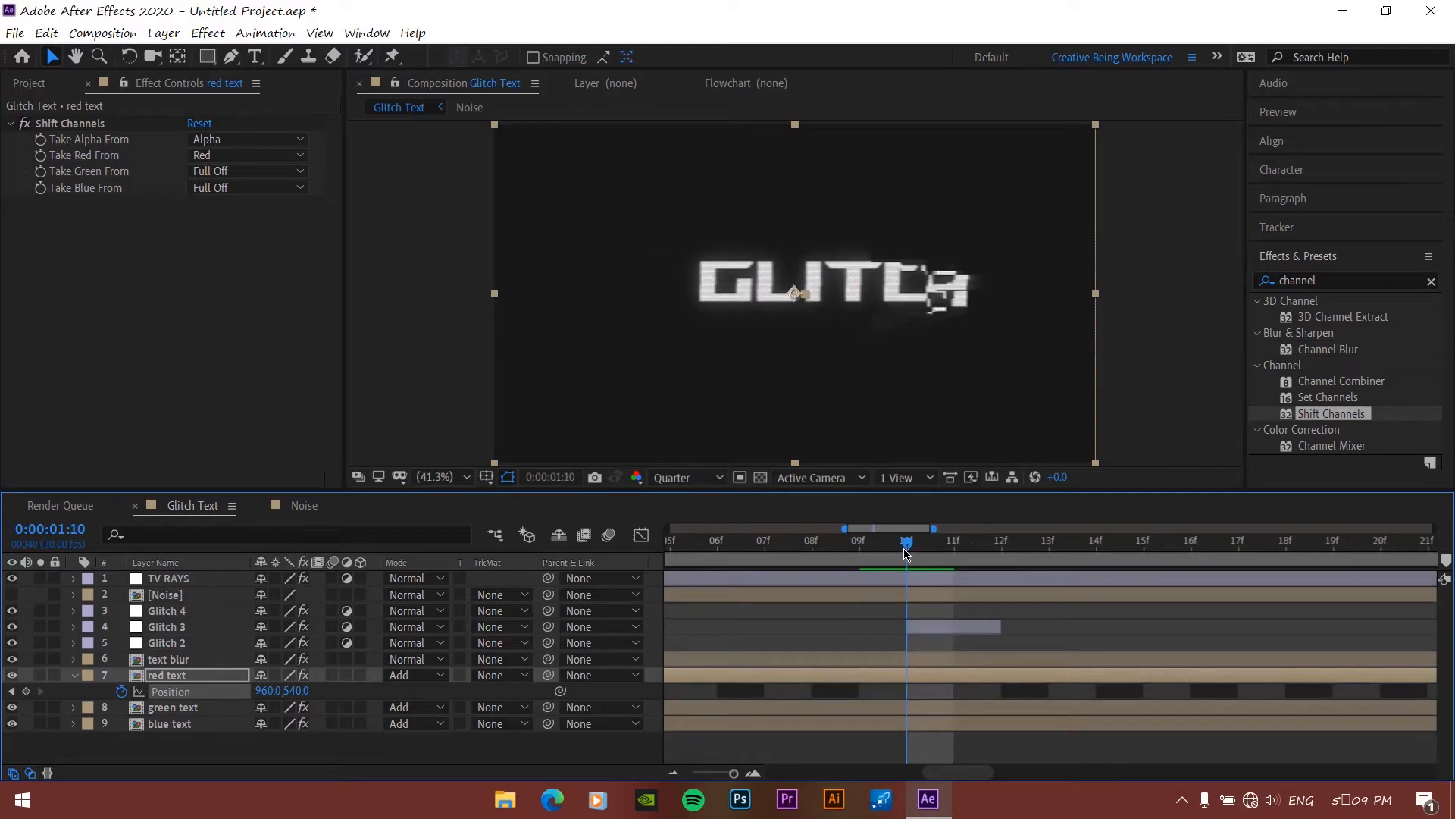
pyautogui.hotkey('ctrl', 'v')
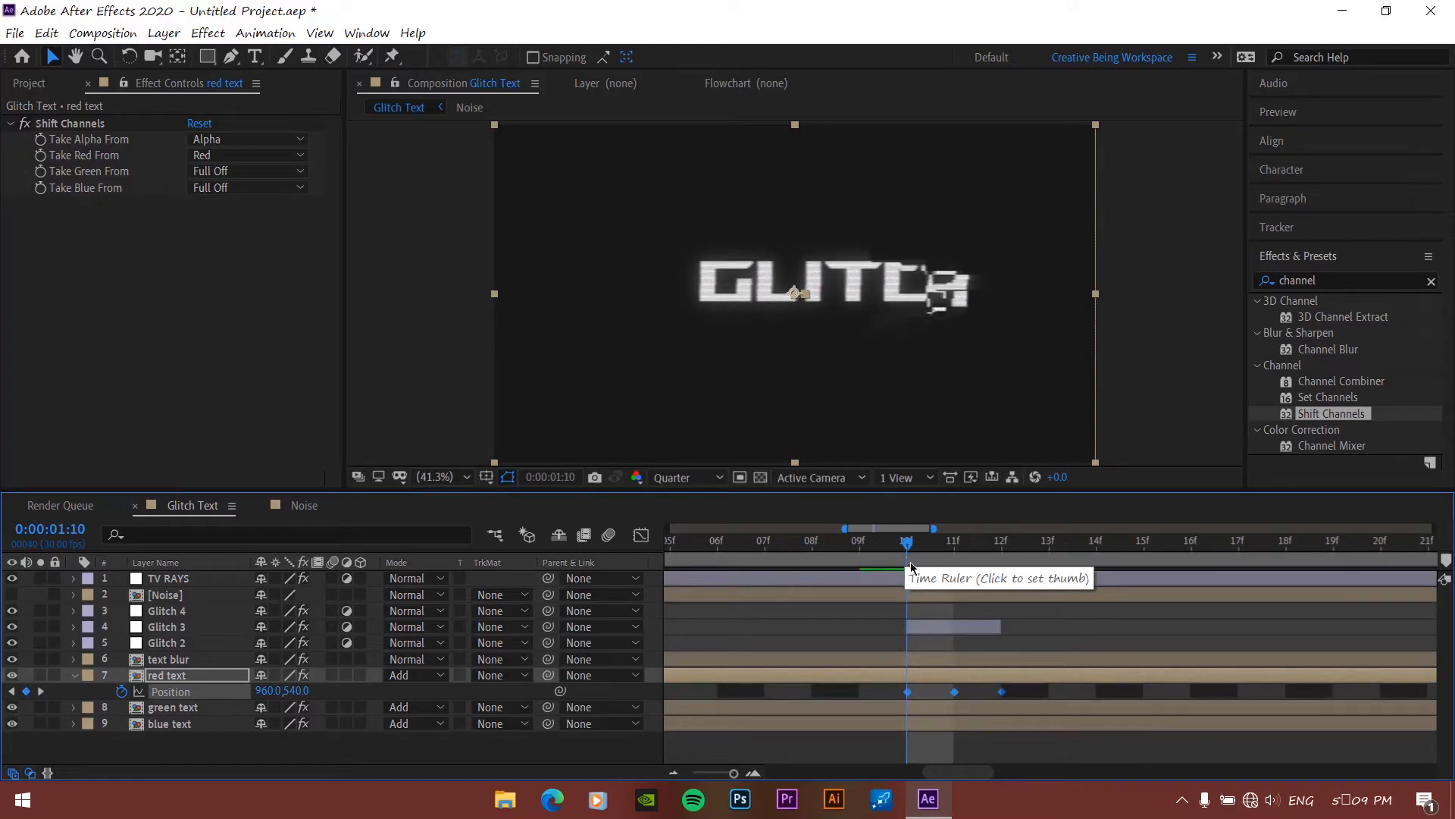
# Paste the three Position keyframes onto the red text layer at 0:00:01:25, where Glitch 4 begins
pyautogui.moveTo(911, 557); pyautogui.dragTo(959, 561)
pyautogui.click(925, 557)
pyautogui.scroll(-2, 939, 613)
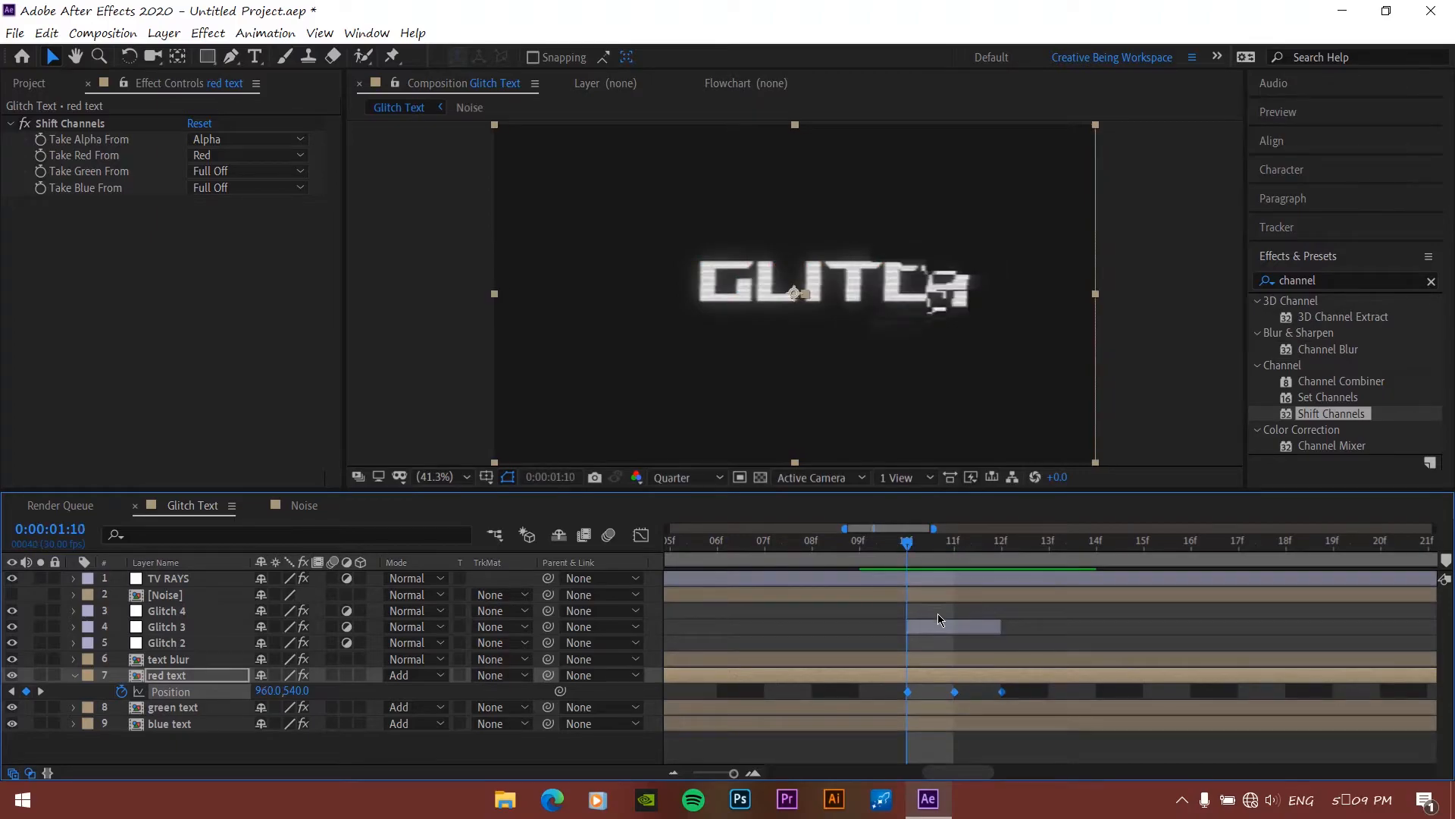
pyautogui.moveTo(936, 559); pyautogui.dragTo(1105, 584)
pyautogui.hotkey('ctrl', 'v')
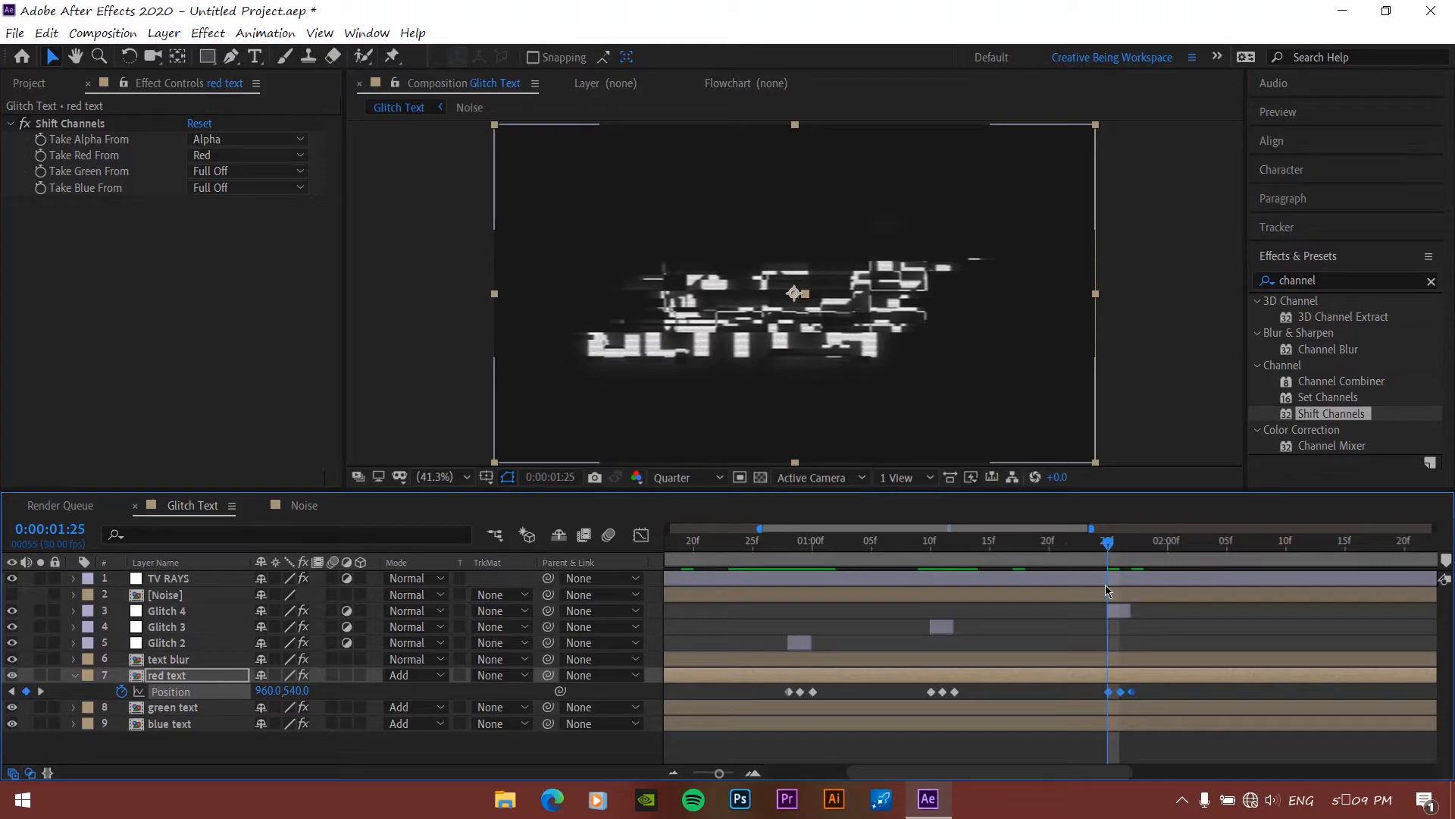
# Preview the red channel split animation from the start of the composition
pyautogui.press('pageup')
pyautogui.moveTo(739, 562); pyautogui.dragTo(532, 567)
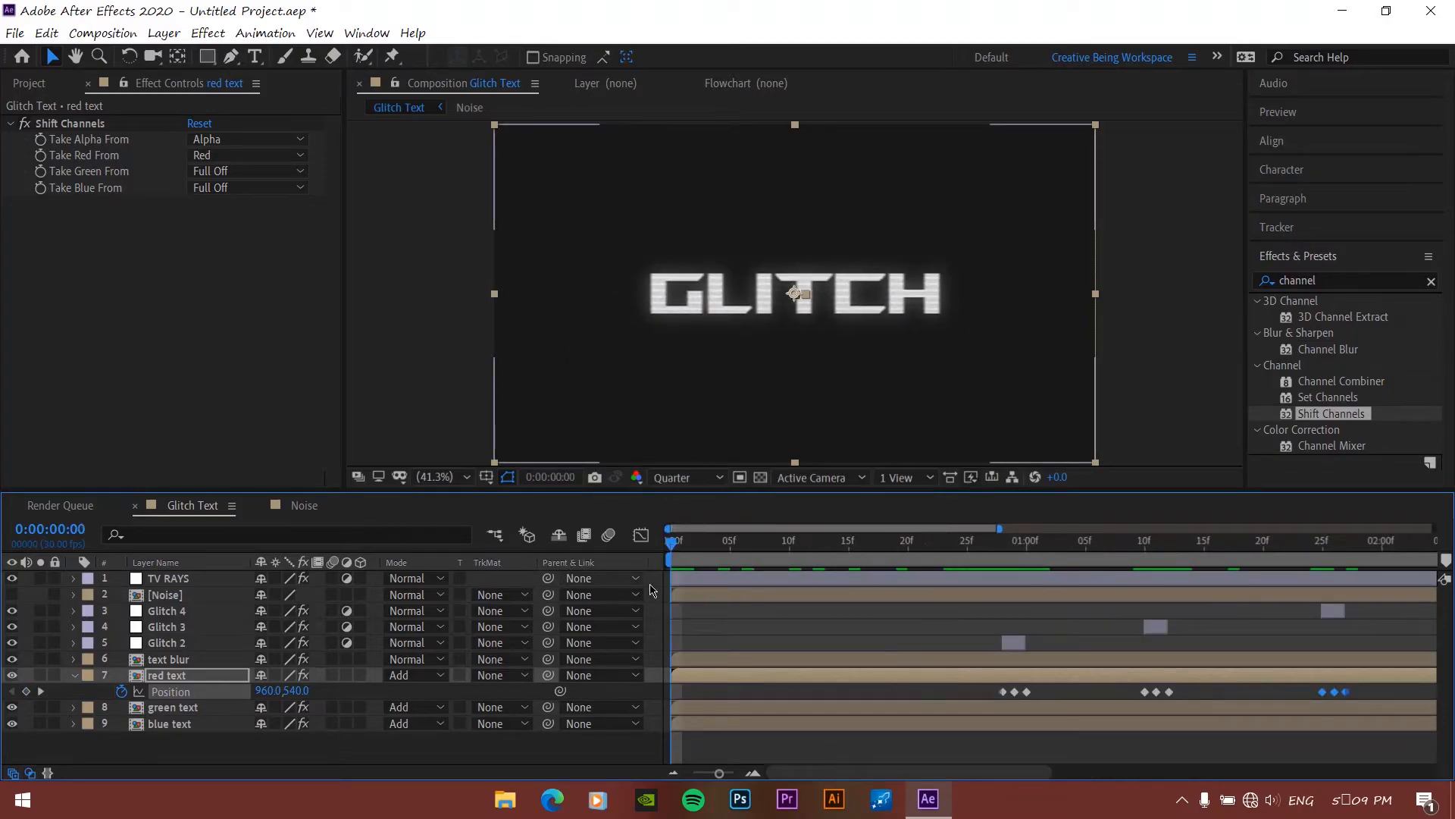
pyautogui.scroll(-3, 794, 597)
pyautogui.press('space')
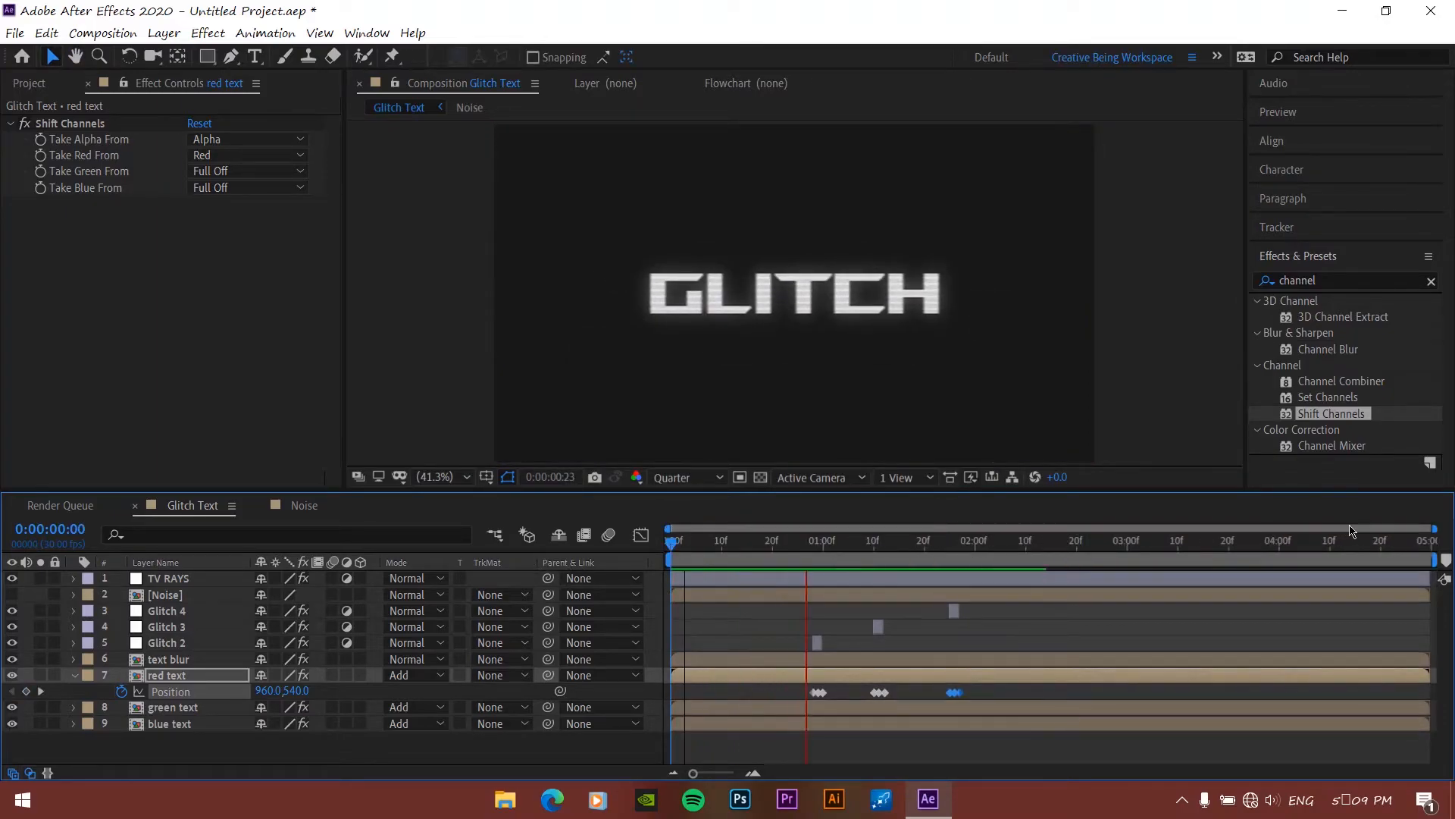
pyautogui.press('space')
# Keyframe the green text layer's Position at 0:00:00:28, and set it to 960, 550 at 0:00:00:29
pyautogui.moveTo(1015, 557); pyautogui.dragTo(614, 595)
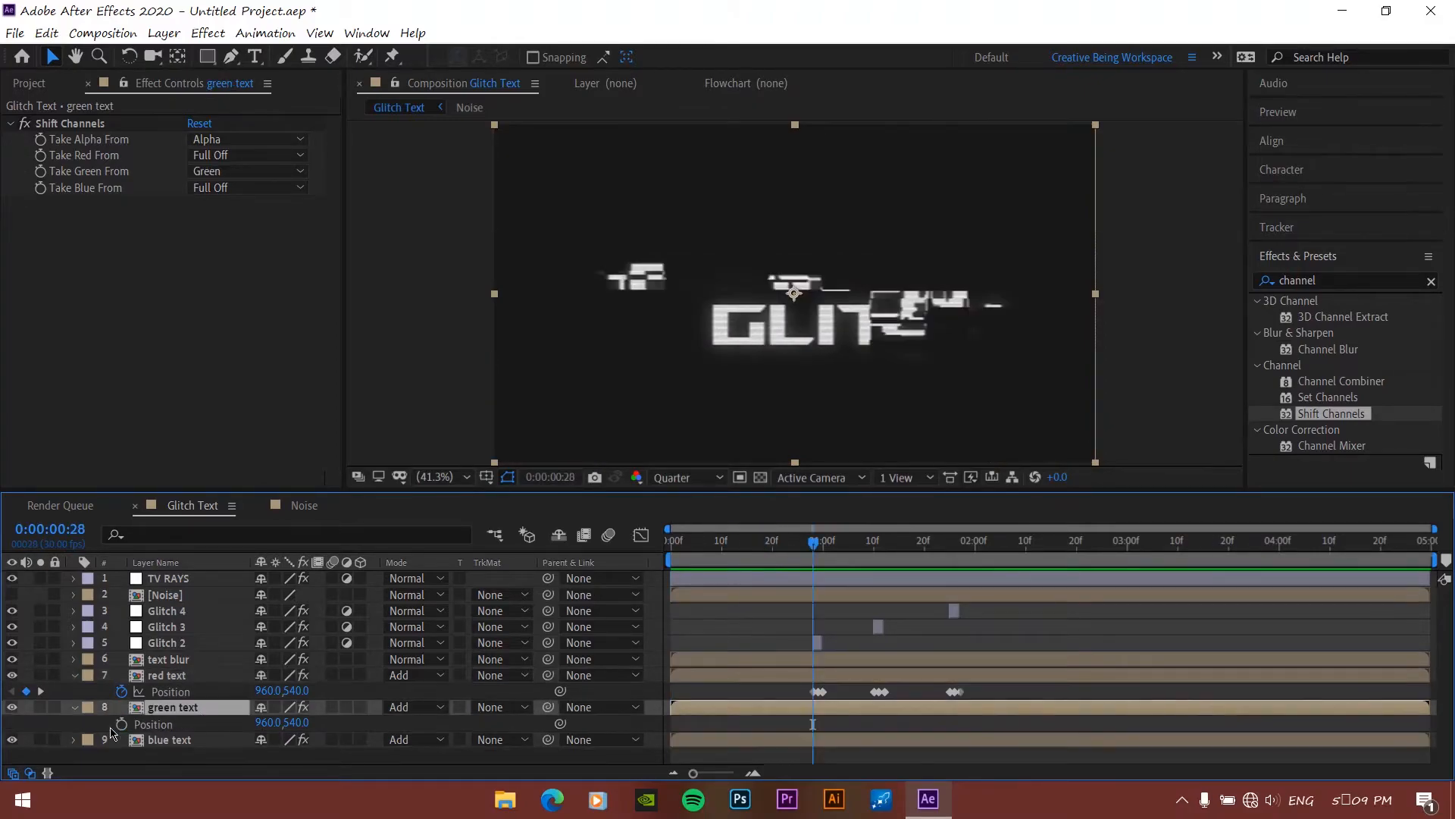
pyautogui.click(122, 725)
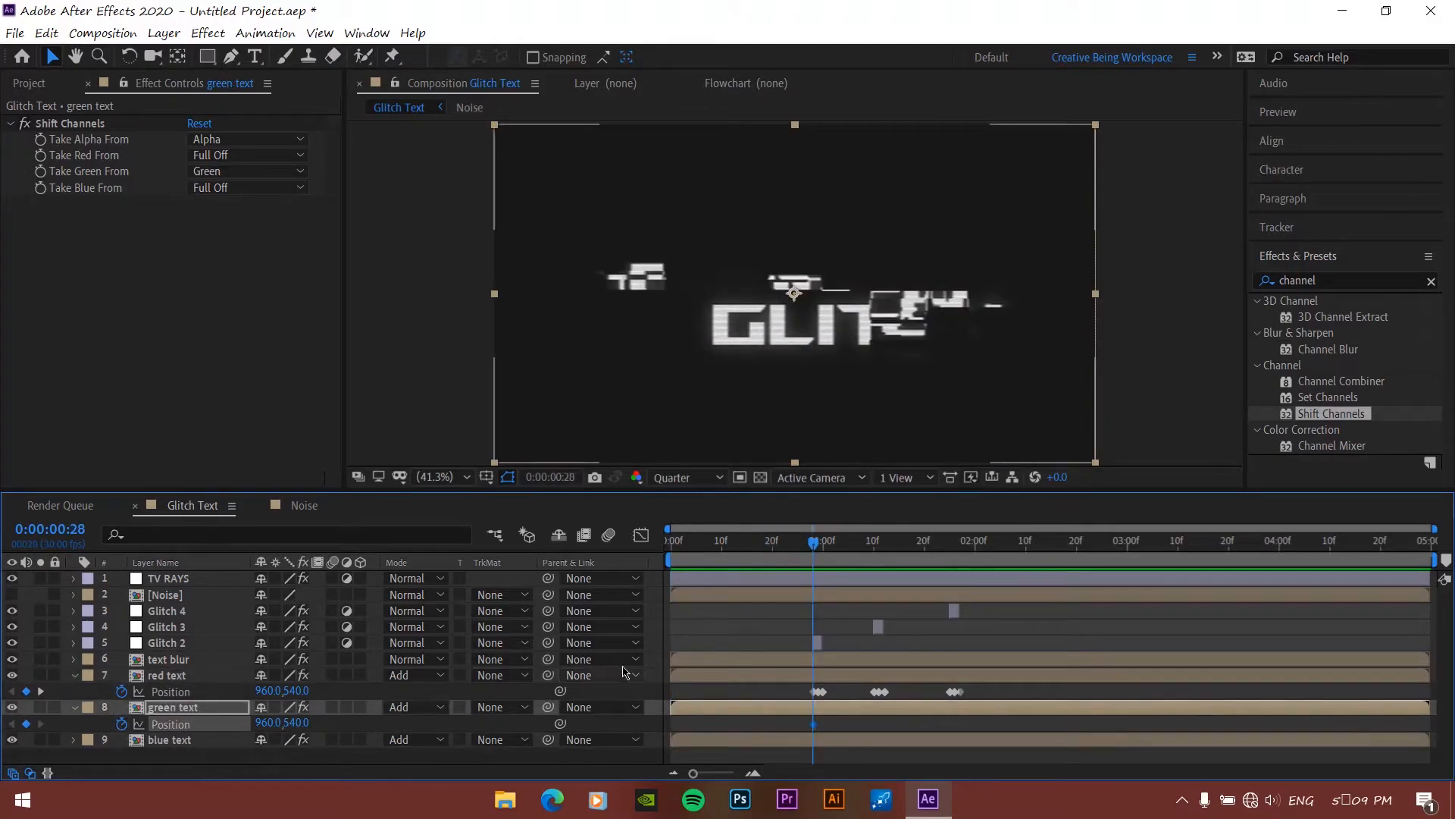
pyautogui.click(818, 544)
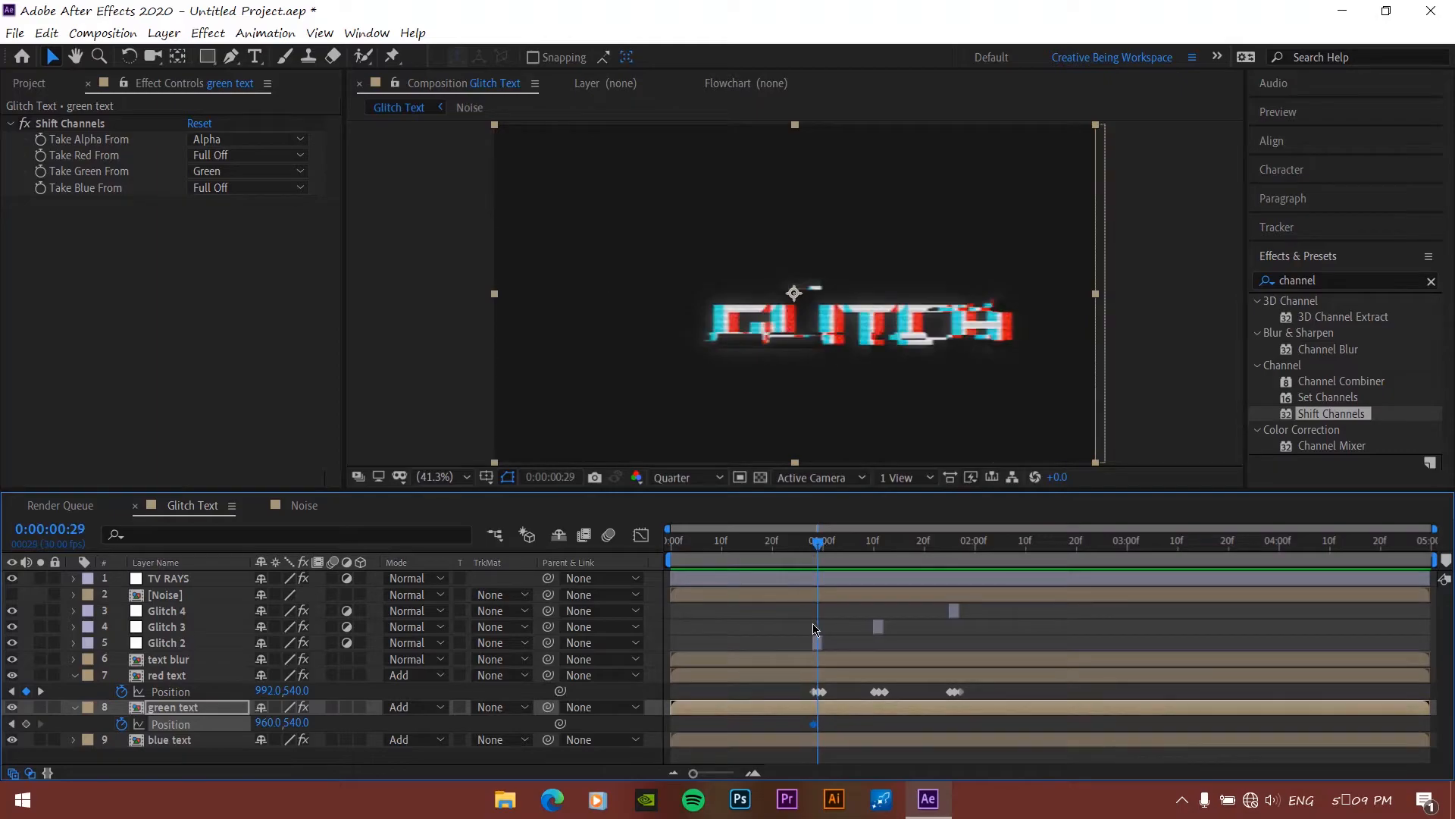
pyautogui.scroll(3, 813, 624)
pyautogui.moveTo(296, 727)
pyautogui.mouseDown()
pyautogui.moveTo(282, 722)
pyautogui.moveTo(307, 717)
pyautogui.mouseUp()
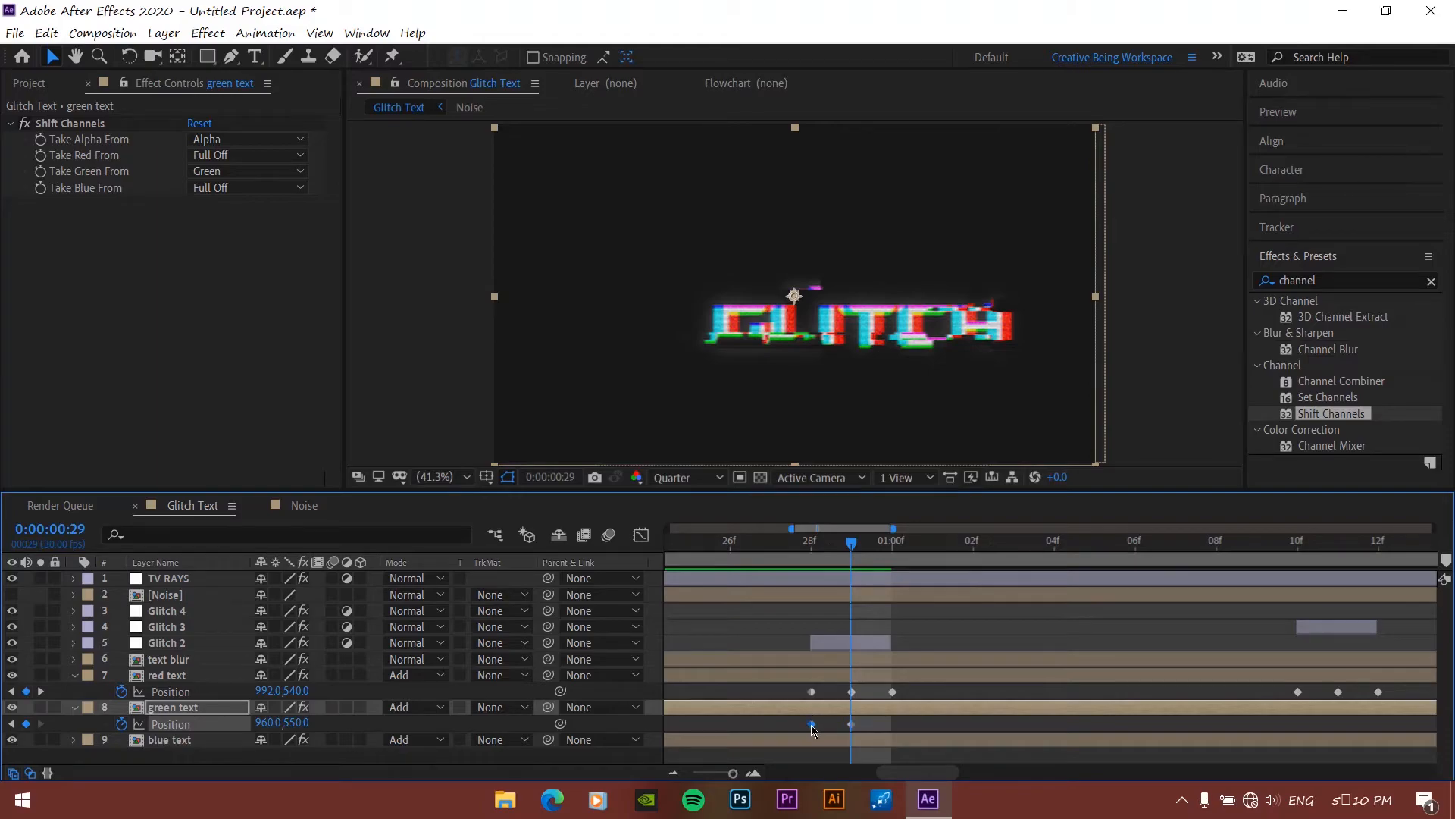
# Keyframe the green text layer's Position at 960, 540 on frame 0:00:01:00
pyautogui.moveTo(852, 546); pyautogui.dragTo(888, 549)
pyautogui.hotkey('shift', 'Up')
pyautogui.press('-')
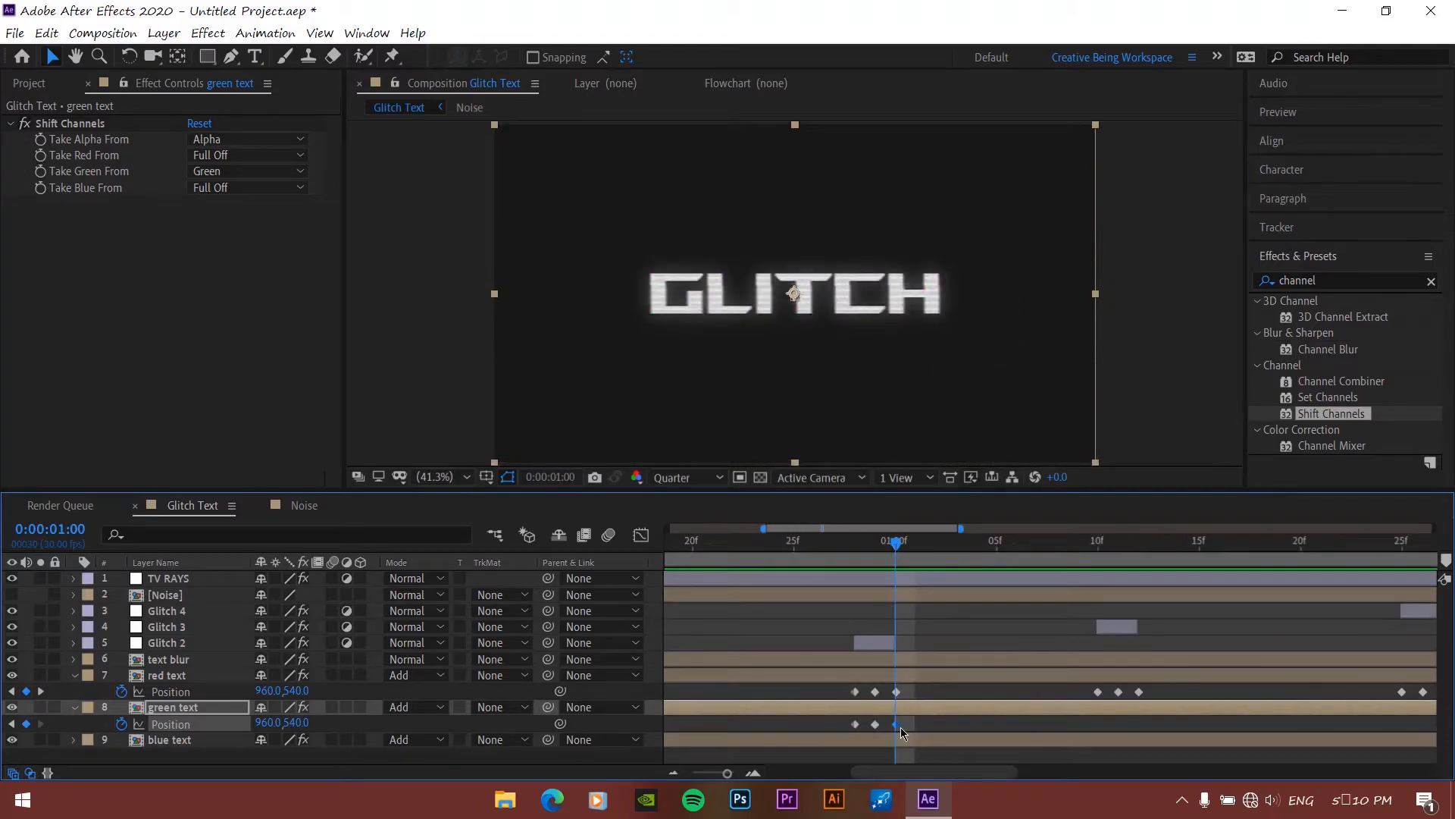
# Copy the green text layer's three Position keyframes and paste them onto the blue text layer at 0:00:01:25
pyautogui.moveTo(915, 728); pyautogui.dragTo(854, 732)
pyautogui.press('-')
pyautogui.press('-')
pyautogui.click(906, 741)
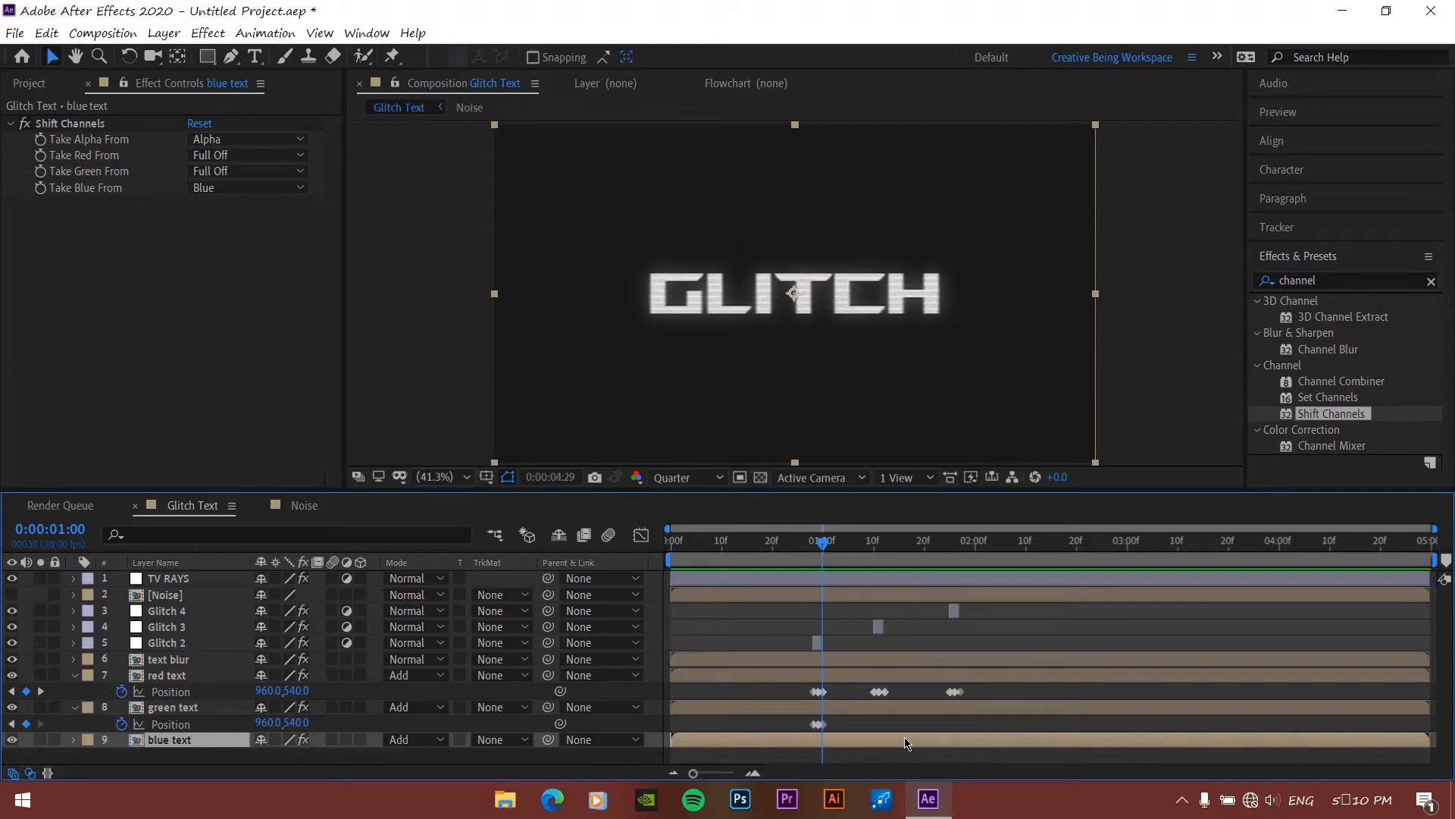
pyautogui.press('End')
pyautogui.press('p')
pyautogui.click(945, 559)
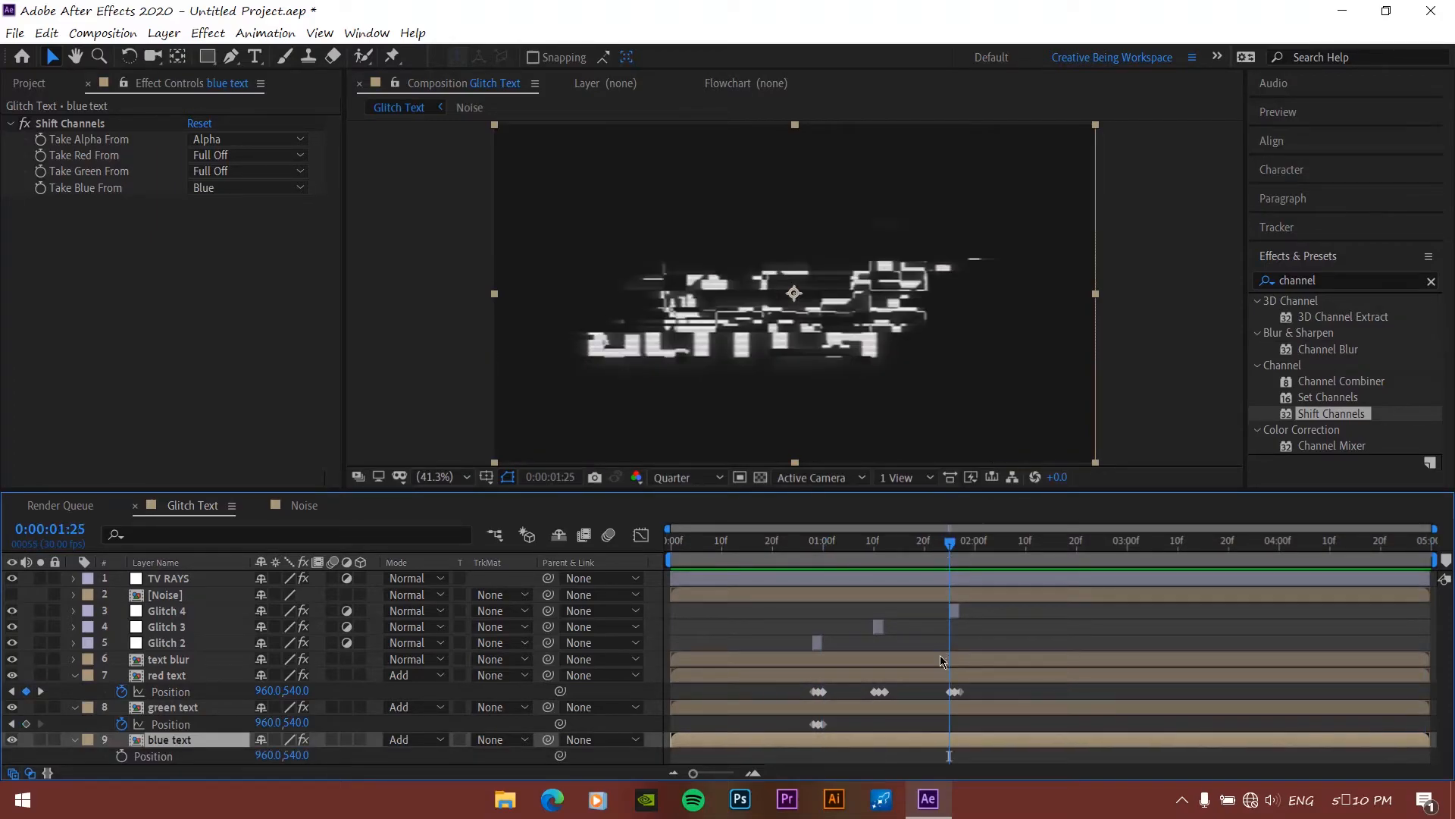
pyautogui.scroll(3, 941, 660)
pyautogui.hotkey('ctrl', 'v')
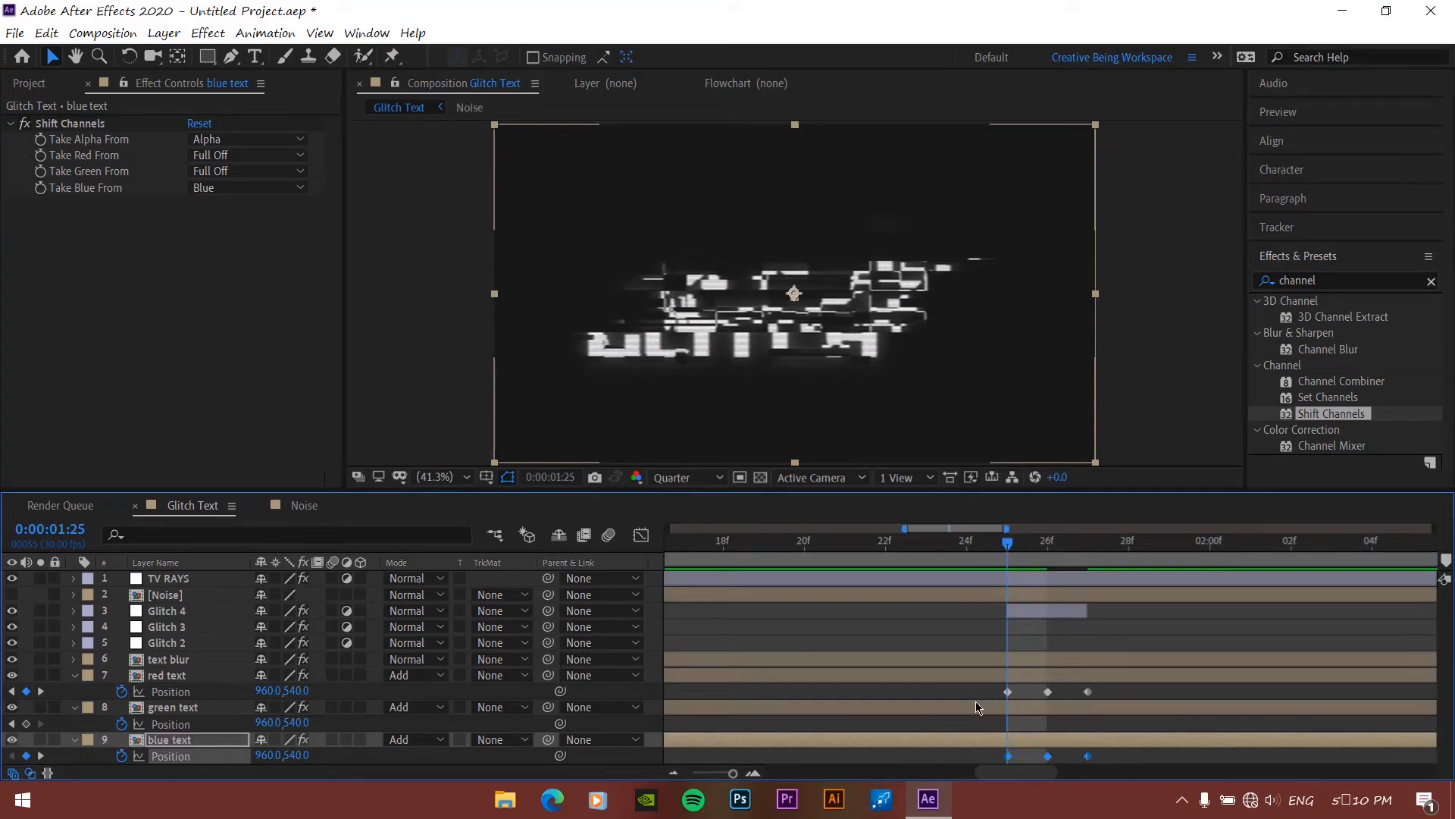
# Preview the full glitch animation with all RGB splits and return to frame 0:00:00:00
pyautogui.moveTo(1007, 544); pyautogui.dragTo(994, 580)
pyautogui.press(';')
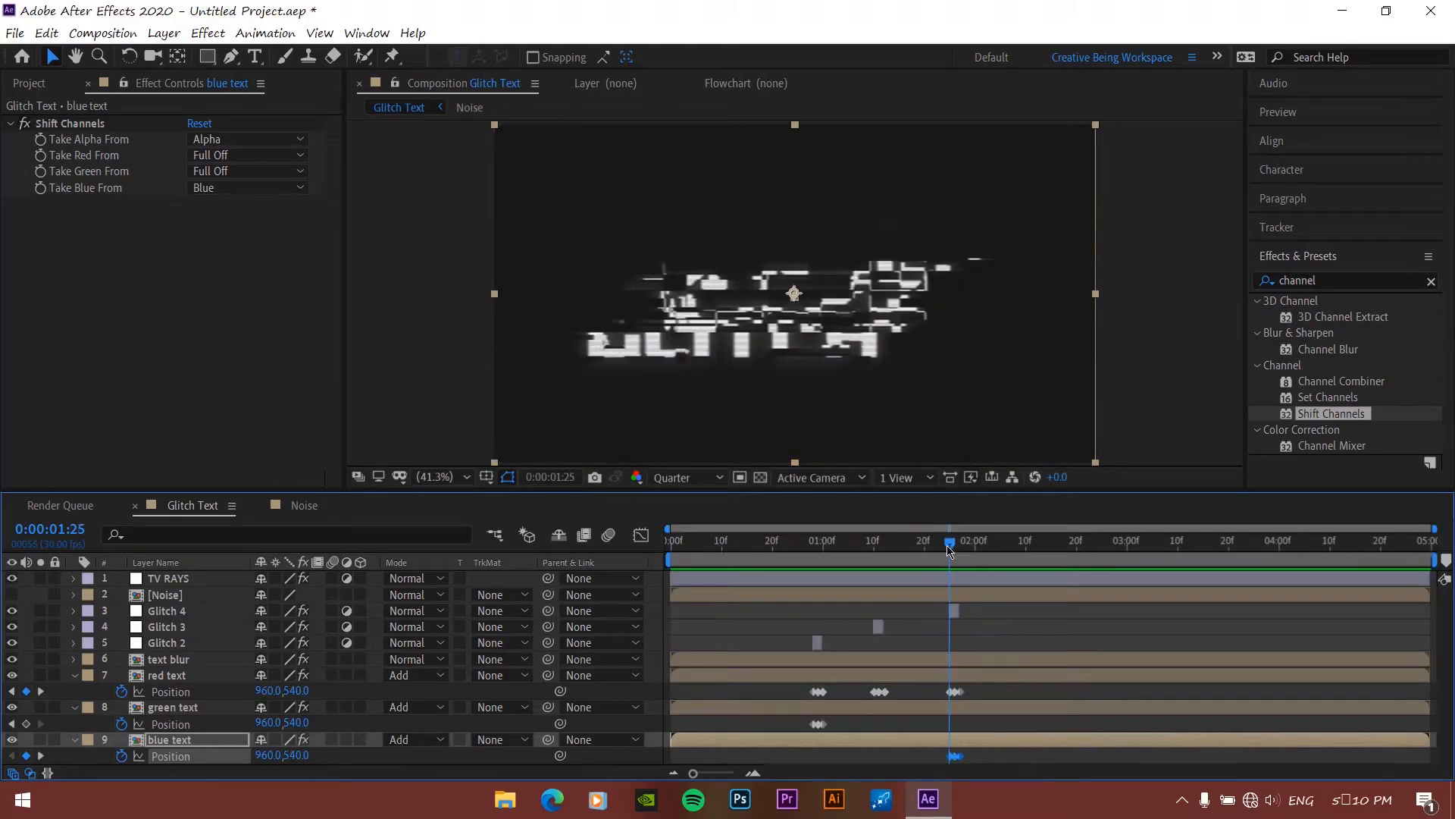
pyautogui.press('space')
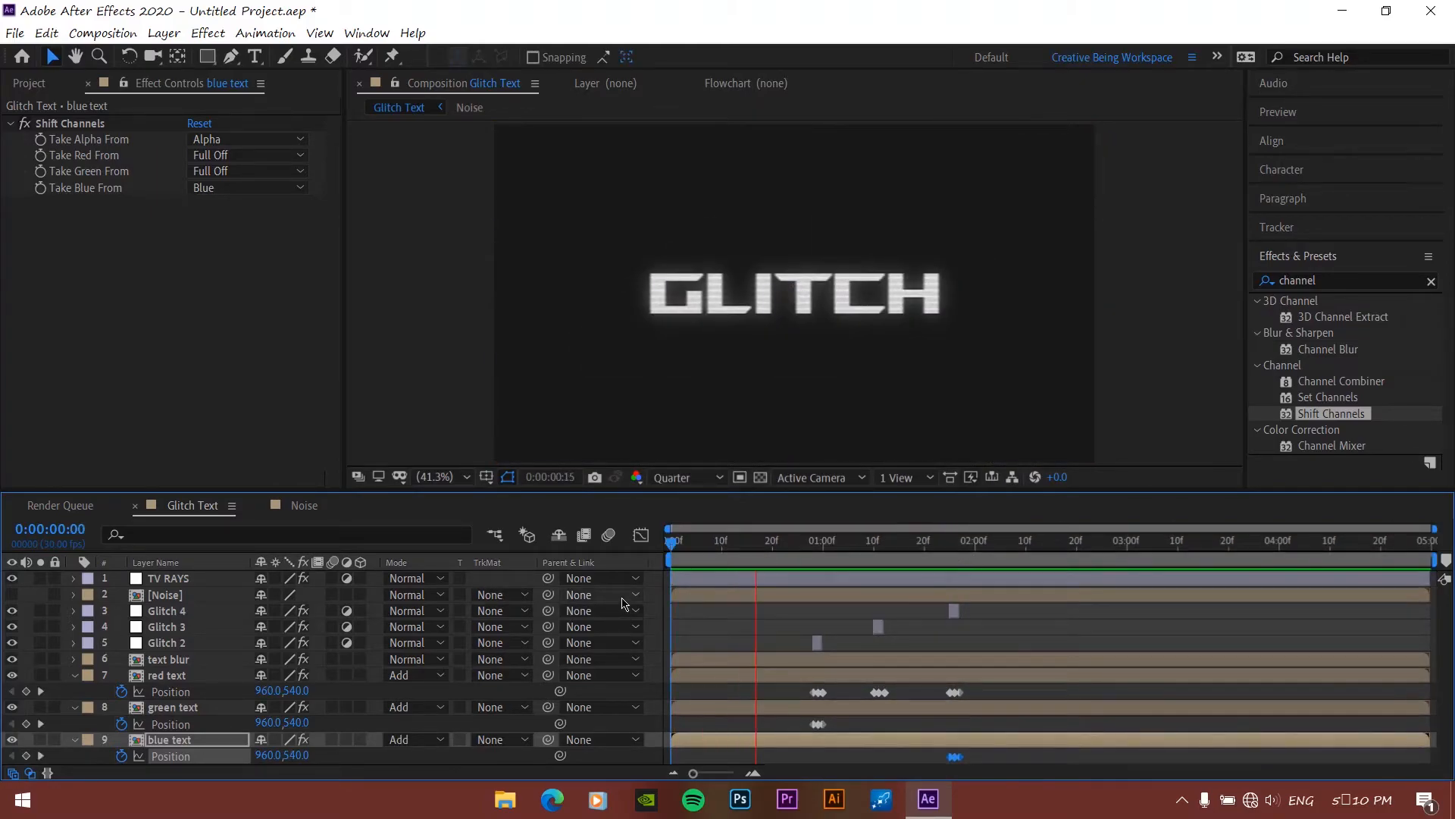
pyautogui.press('space')
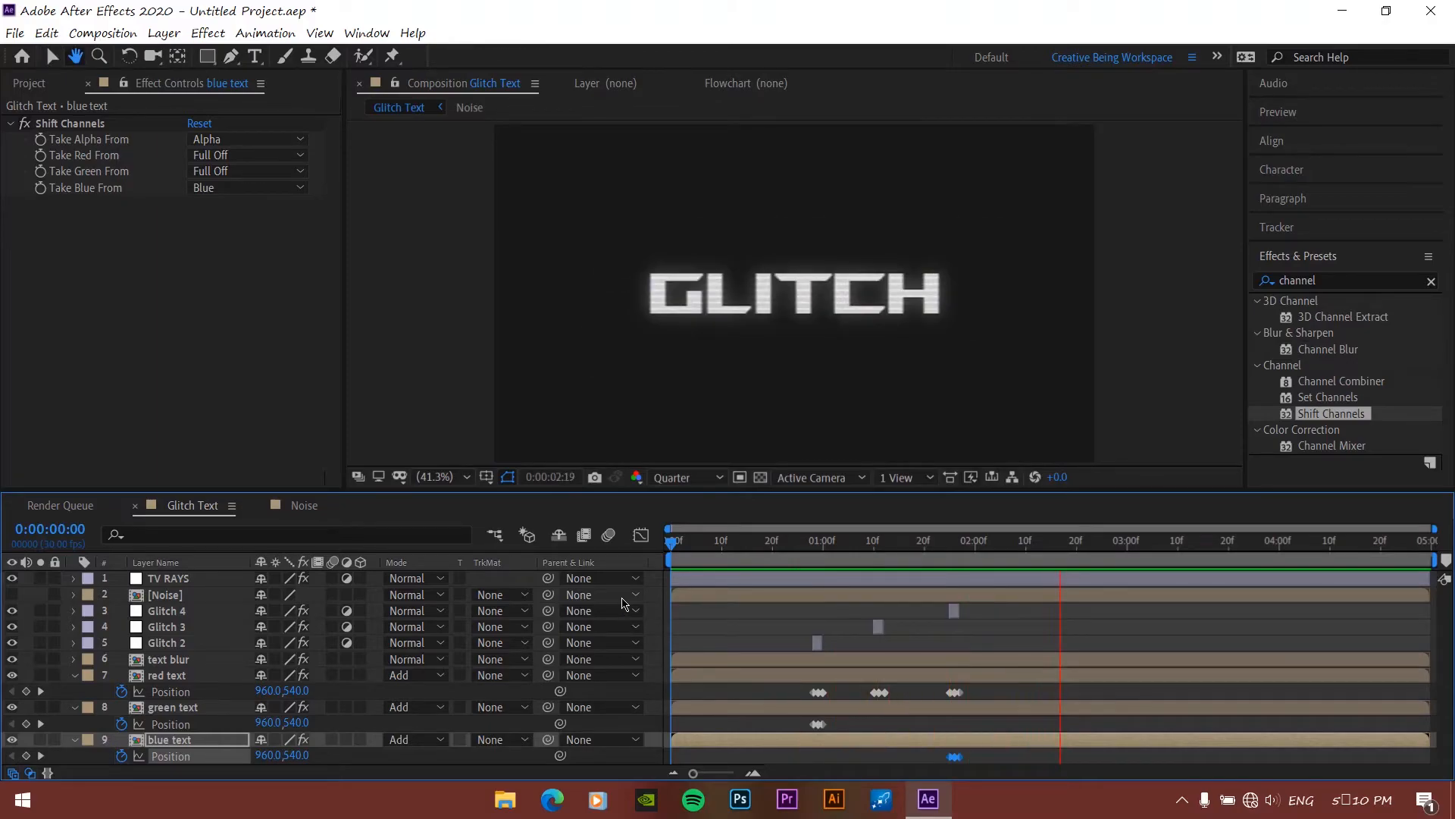
pyautogui.moveTo(900, 551); pyautogui.dragTo(643, 556)
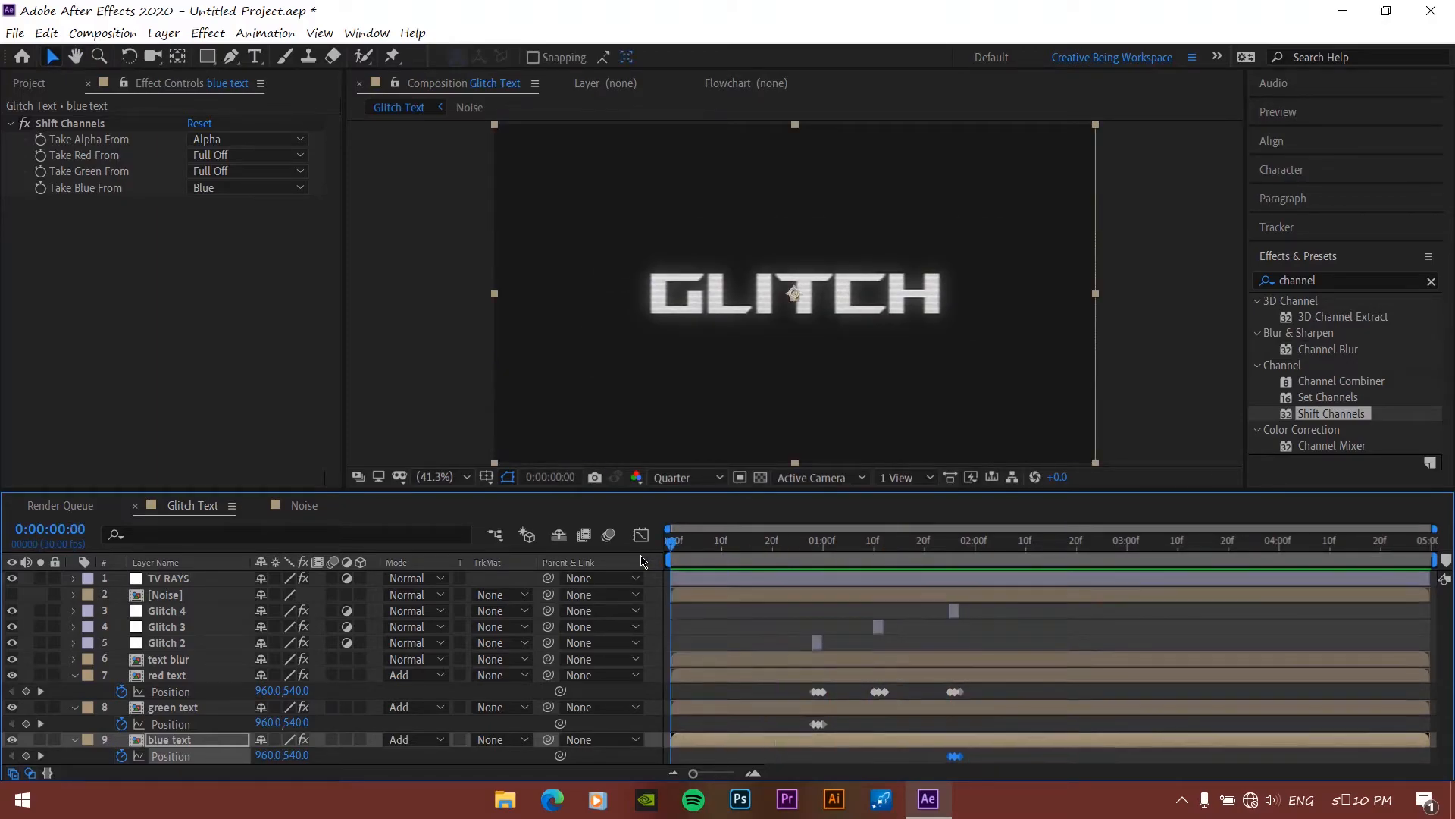
# Collapse the red, green and blue text layers and pre-compose all nine layers as Main Glitch
pyautogui.click(74, 739)
pyautogui.click(74, 706)
pyautogui.click(74, 675)
pyautogui.click(165, 741)
pyautogui.moveTo(165, 741); pyautogui.dragTo(238, 581)
pyautogui.rightClick(238, 581)
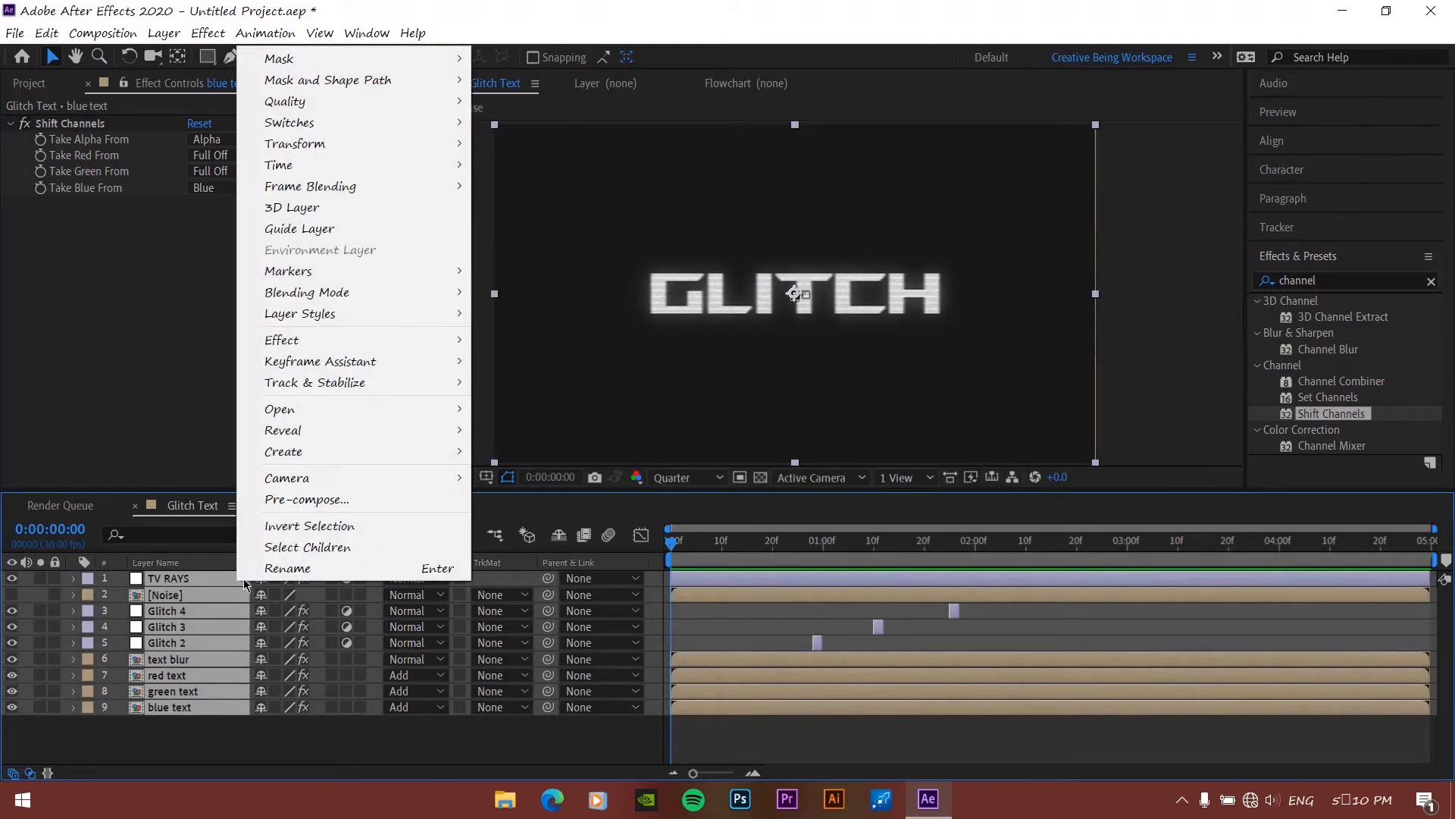
pyautogui.click(311, 501)
pyautogui.write('Main Glitch')
pyautogui.press('Return')
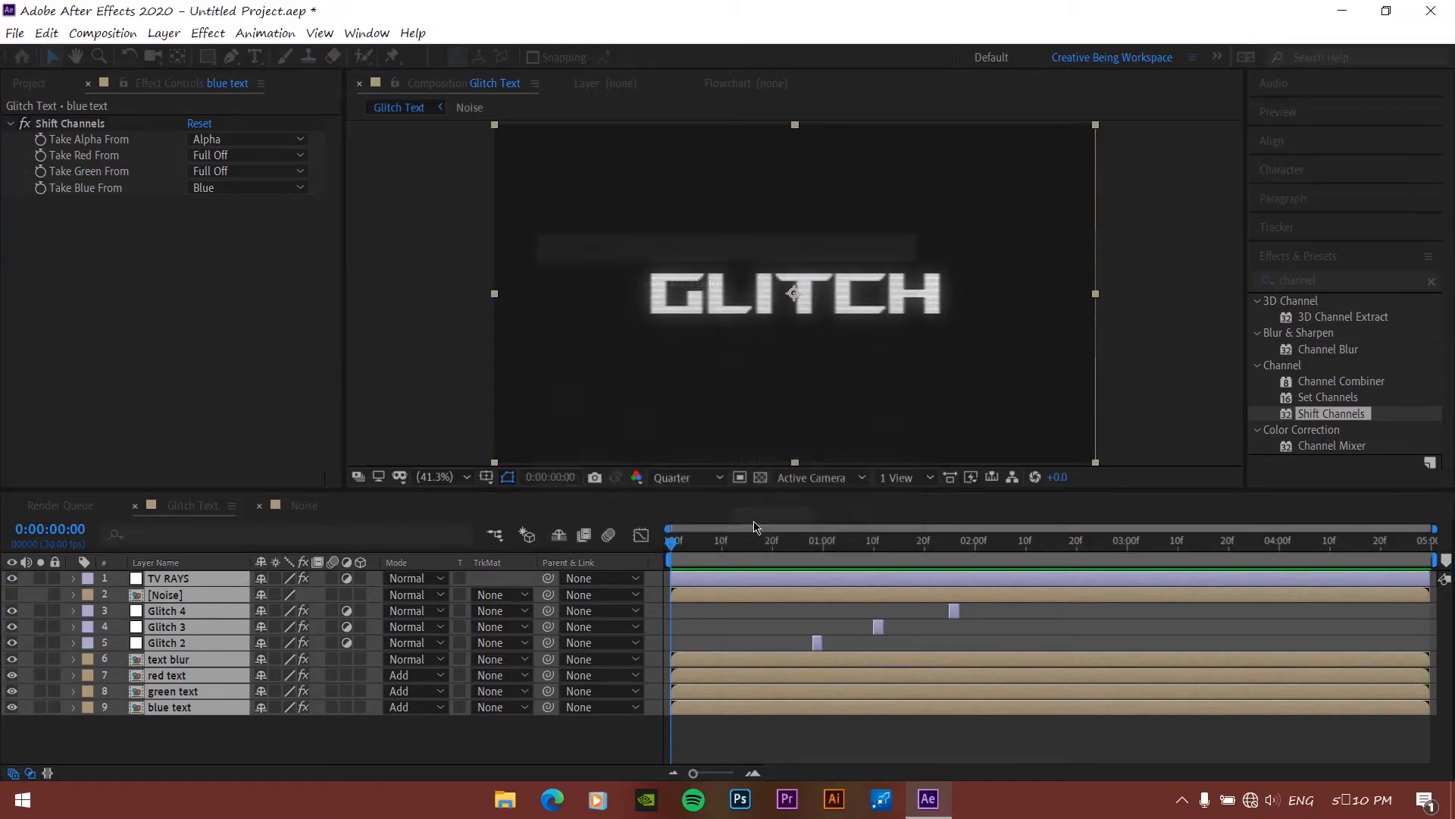
pyautogui.click(386, 708)
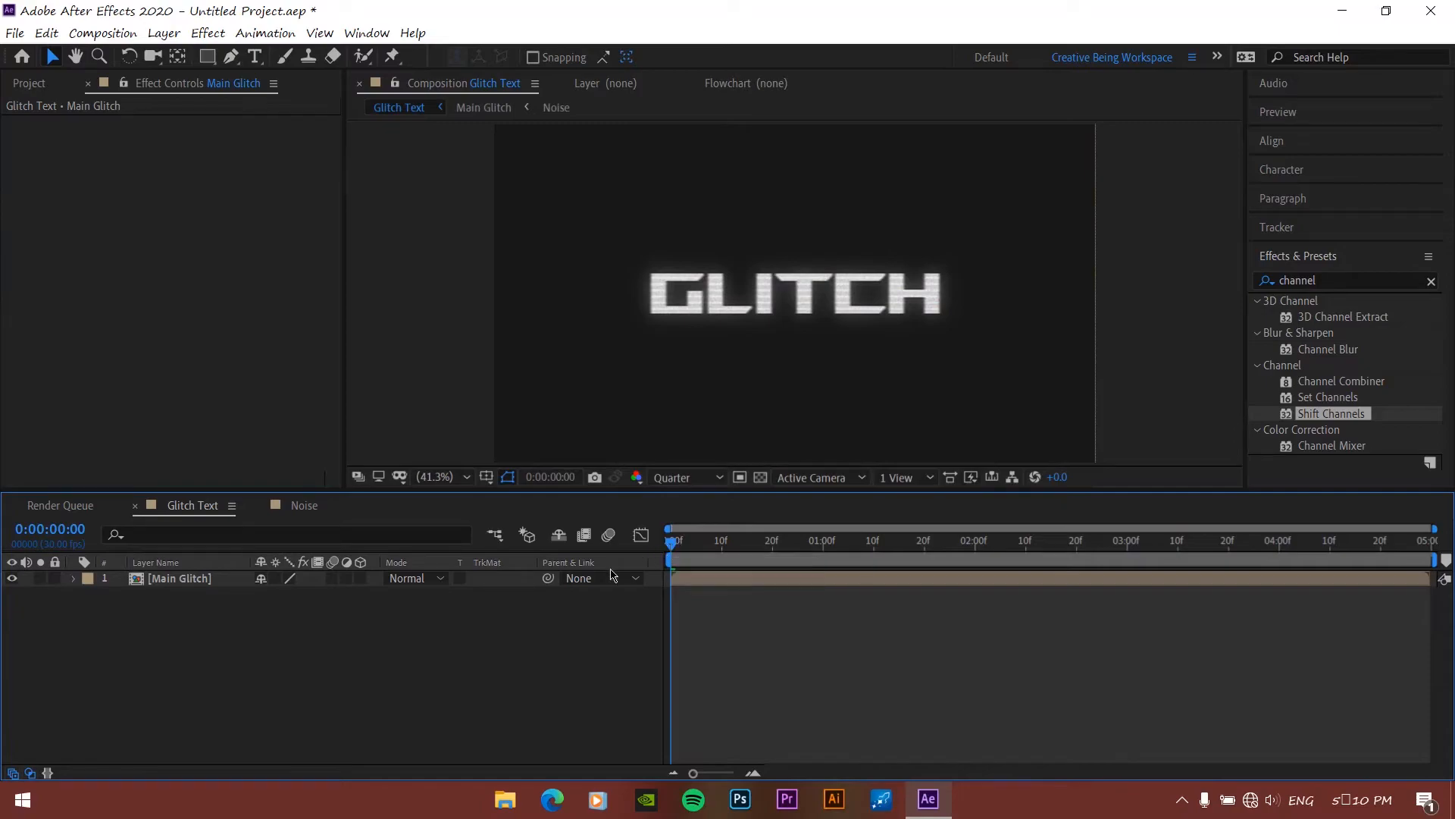
# Add a Scale keyframe to the Main Glitch layer at 0:00:00:00 and set it to 400%
pyautogui.click(213, 580)
pyautogui.press('s')
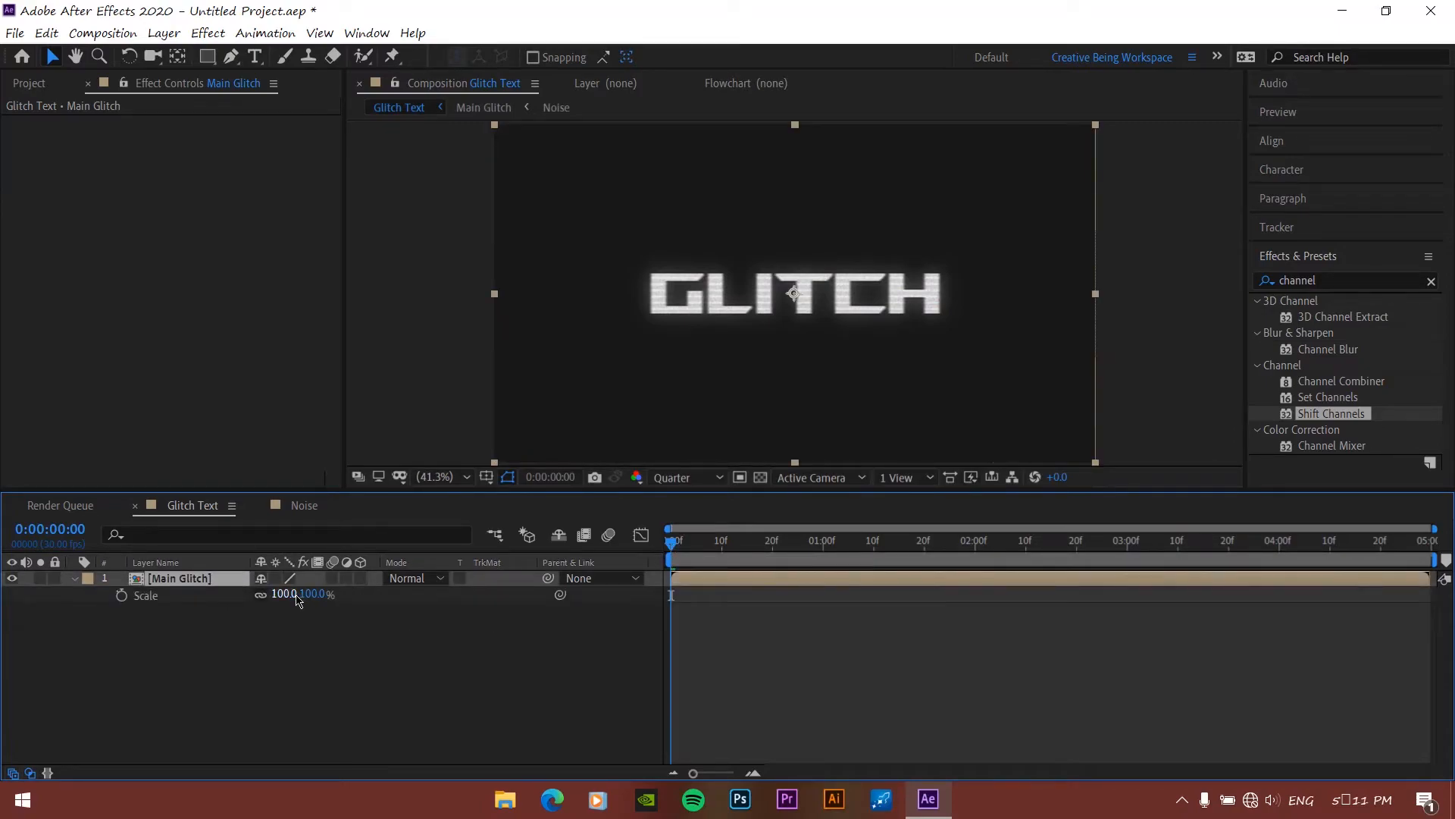
pyautogui.click(122, 595)
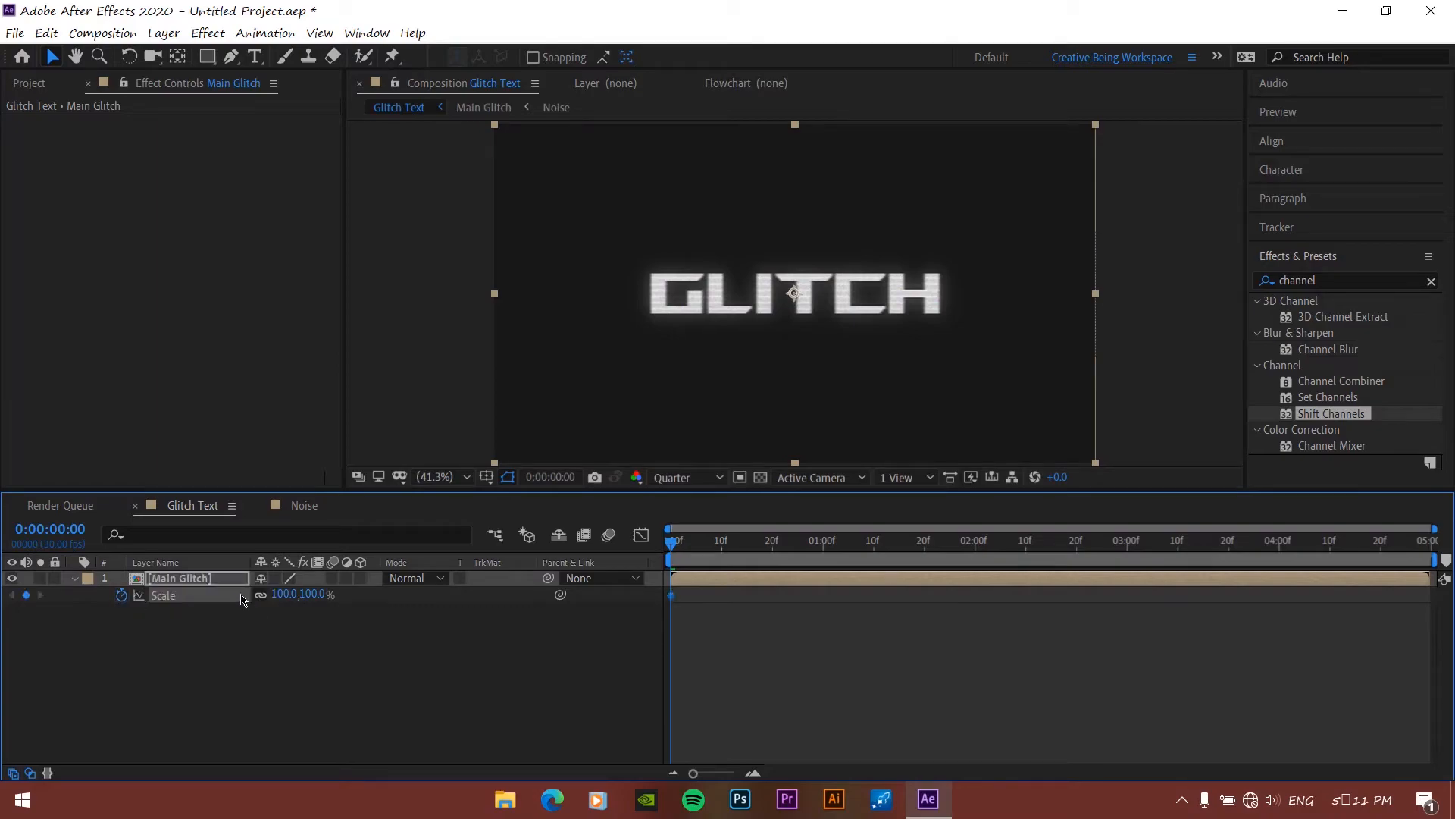
pyautogui.moveTo(281, 594); pyautogui.dragTo(570, 595)
# Set the Main Glitch layer's Scale to 100% at 0:00:00:26
pyautogui.moveTo(676, 547); pyautogui.dragTo(808, 560)
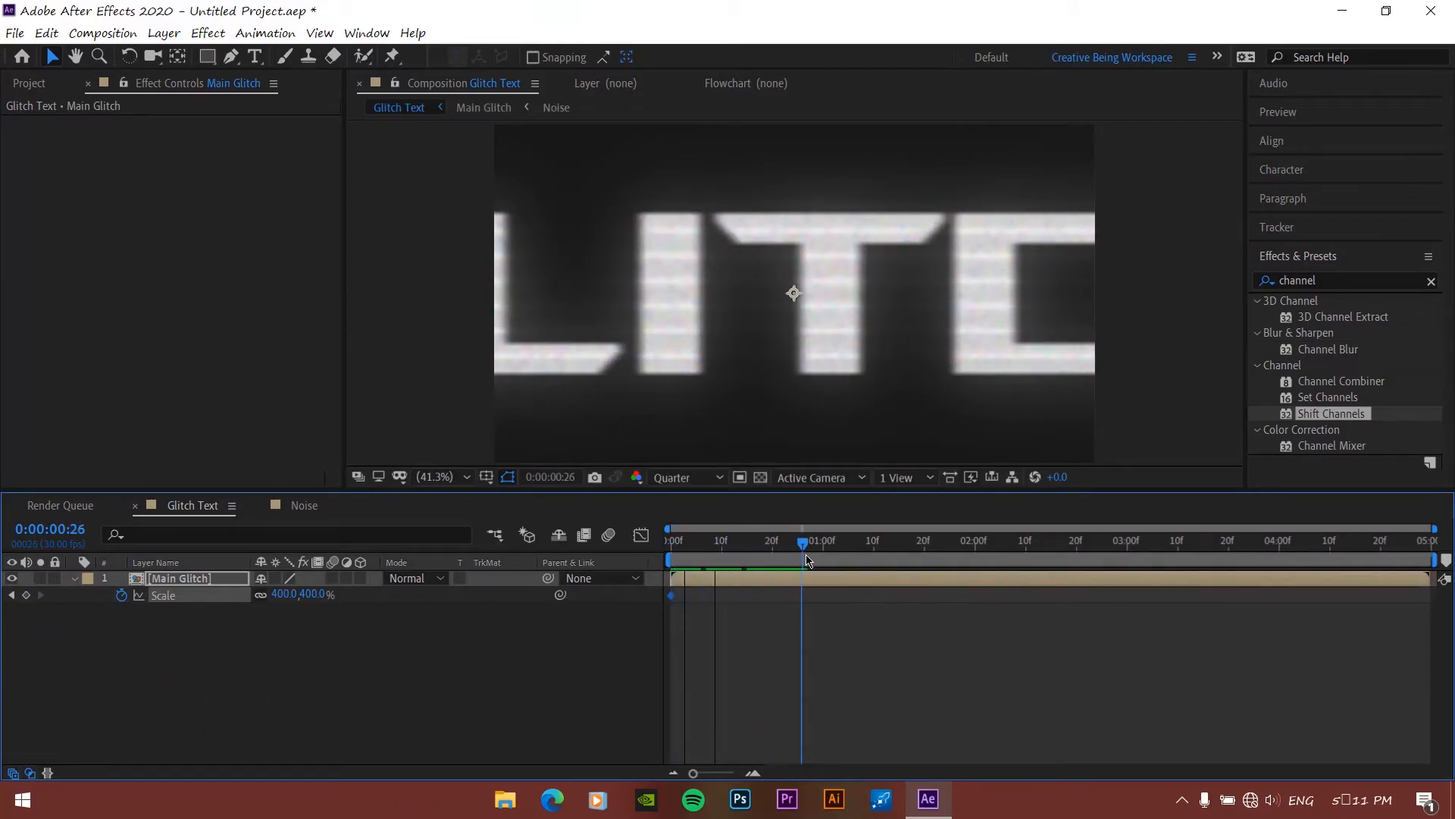
pyautogui.scroll(3, 804, 560)
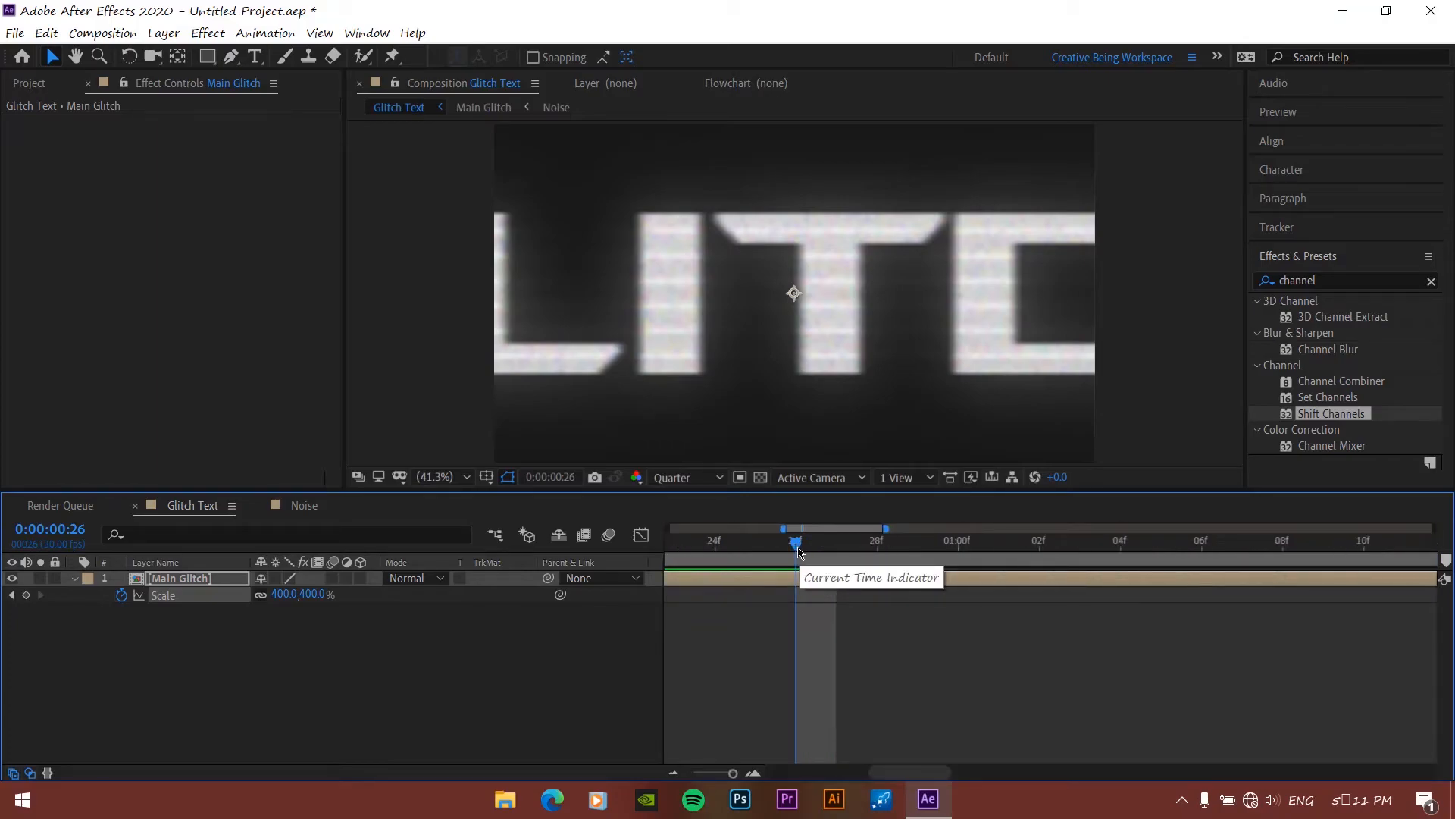
pyautogui.press(';')
pyautogui.click(285, 594)
pyautogui.write('100')
pyautogui.press('Return')
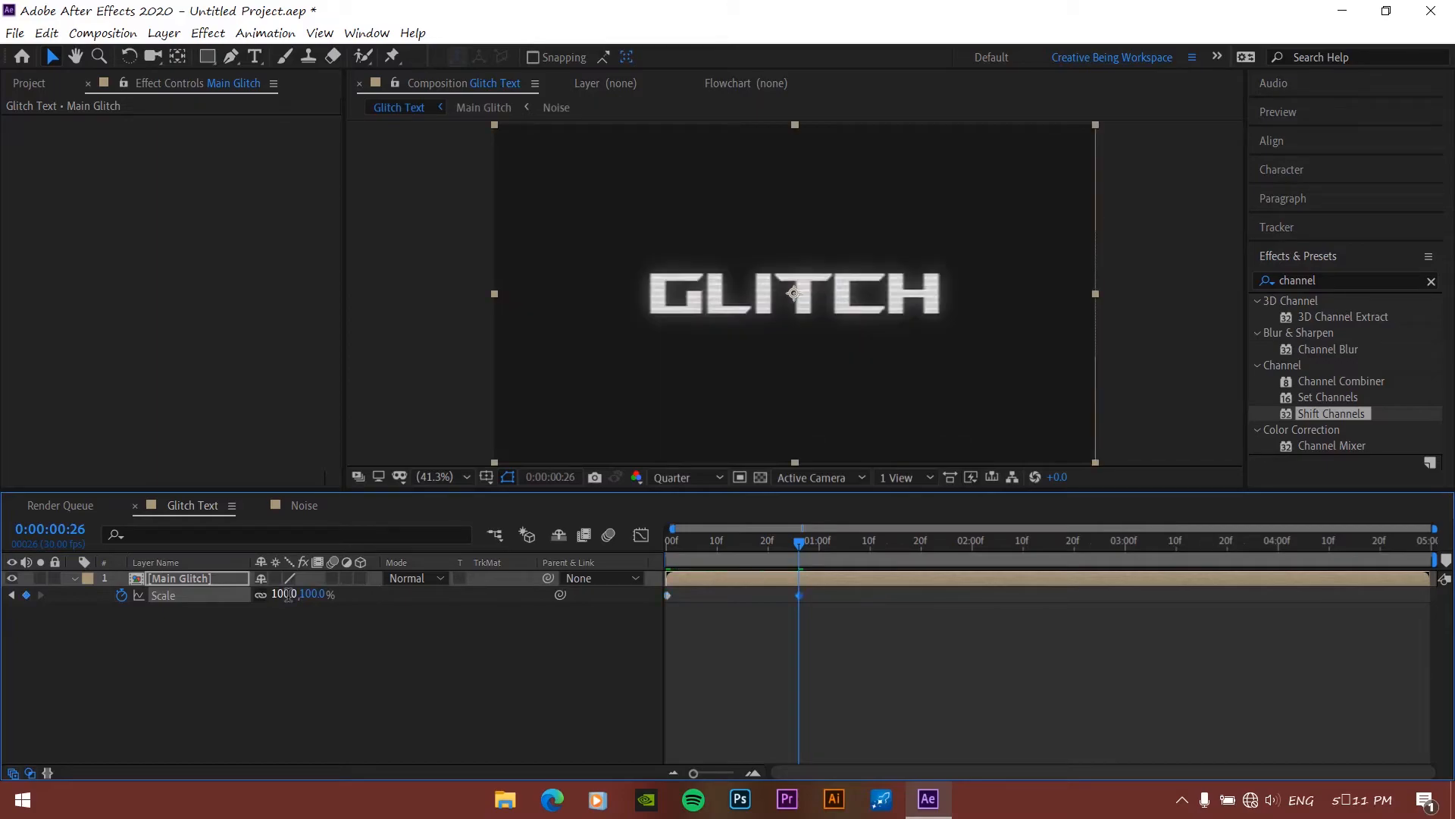
# Apply Easy Ease to both Scale keyframes of the Main Glitch layer
pyautogui.scroll(1, 621, 618)
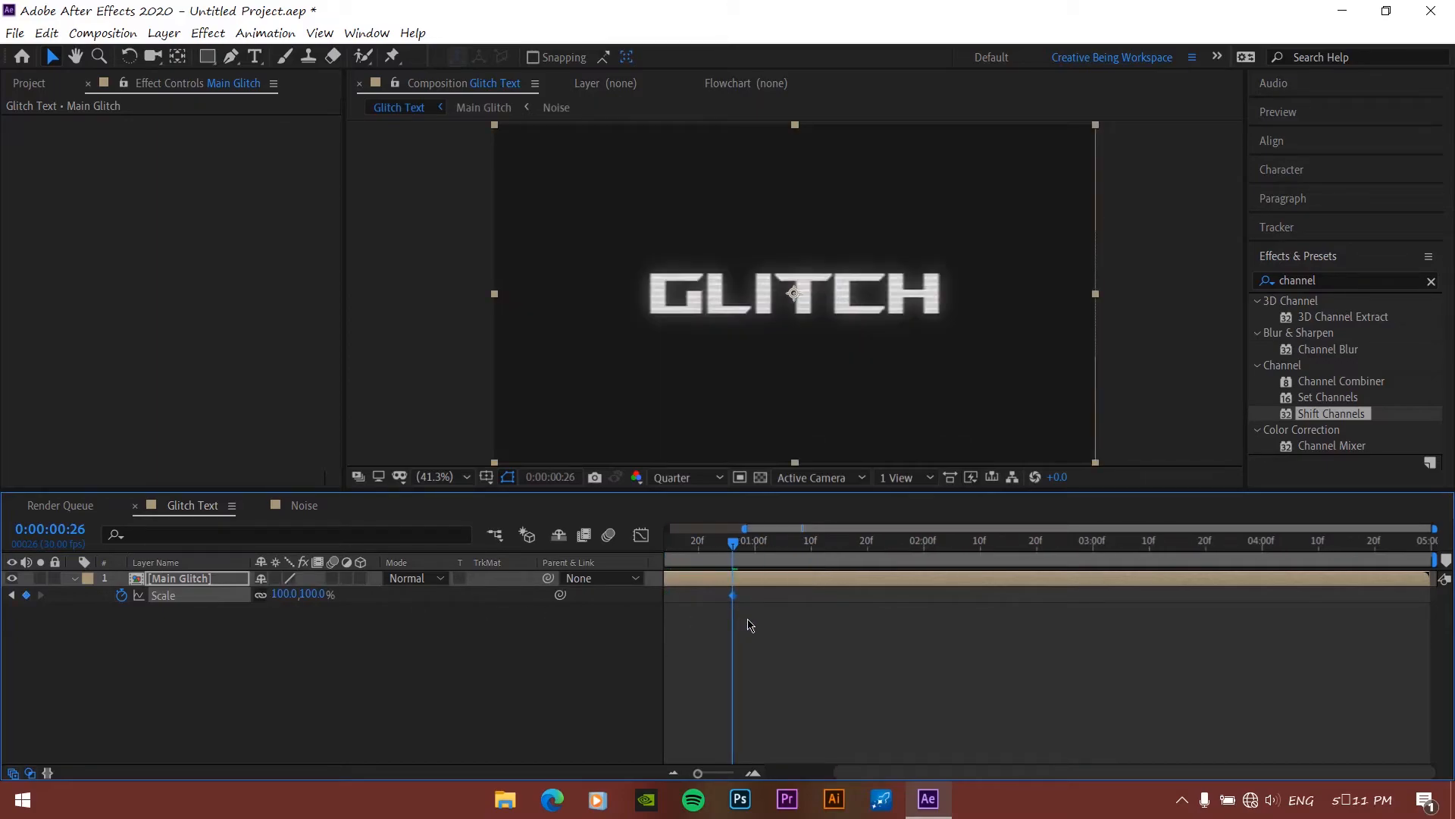
pyautogui.moveTo(880, 775); pyautogui.dragTo(787, 760)
pyautogui.moveTo(863, 598); pyautogui.dragTo(656, 591)
pyautogui.rightClick(820, 597)
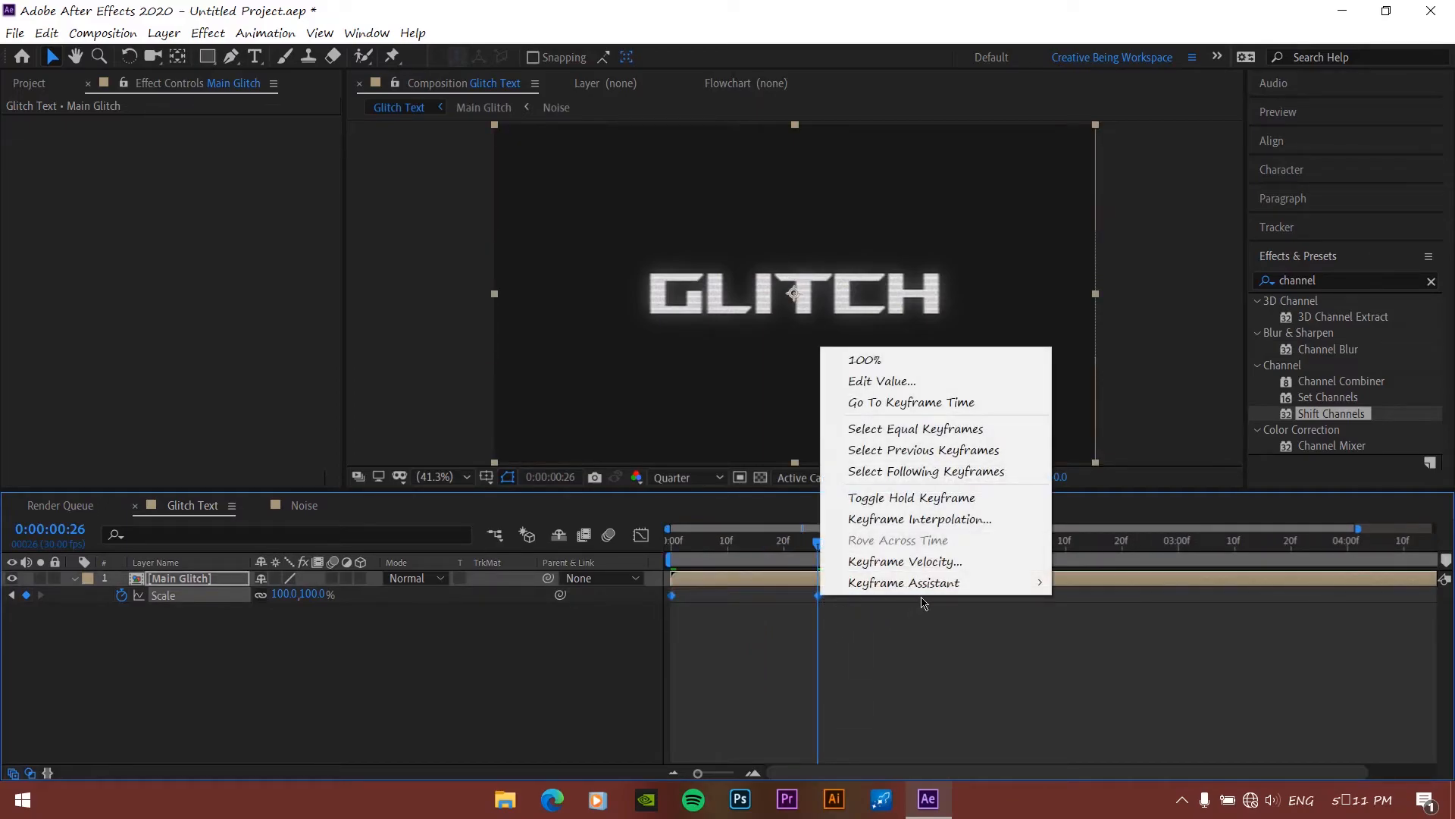
pyautogui.moveTo(1036, 589)
pyautogui.click(1145, 664)
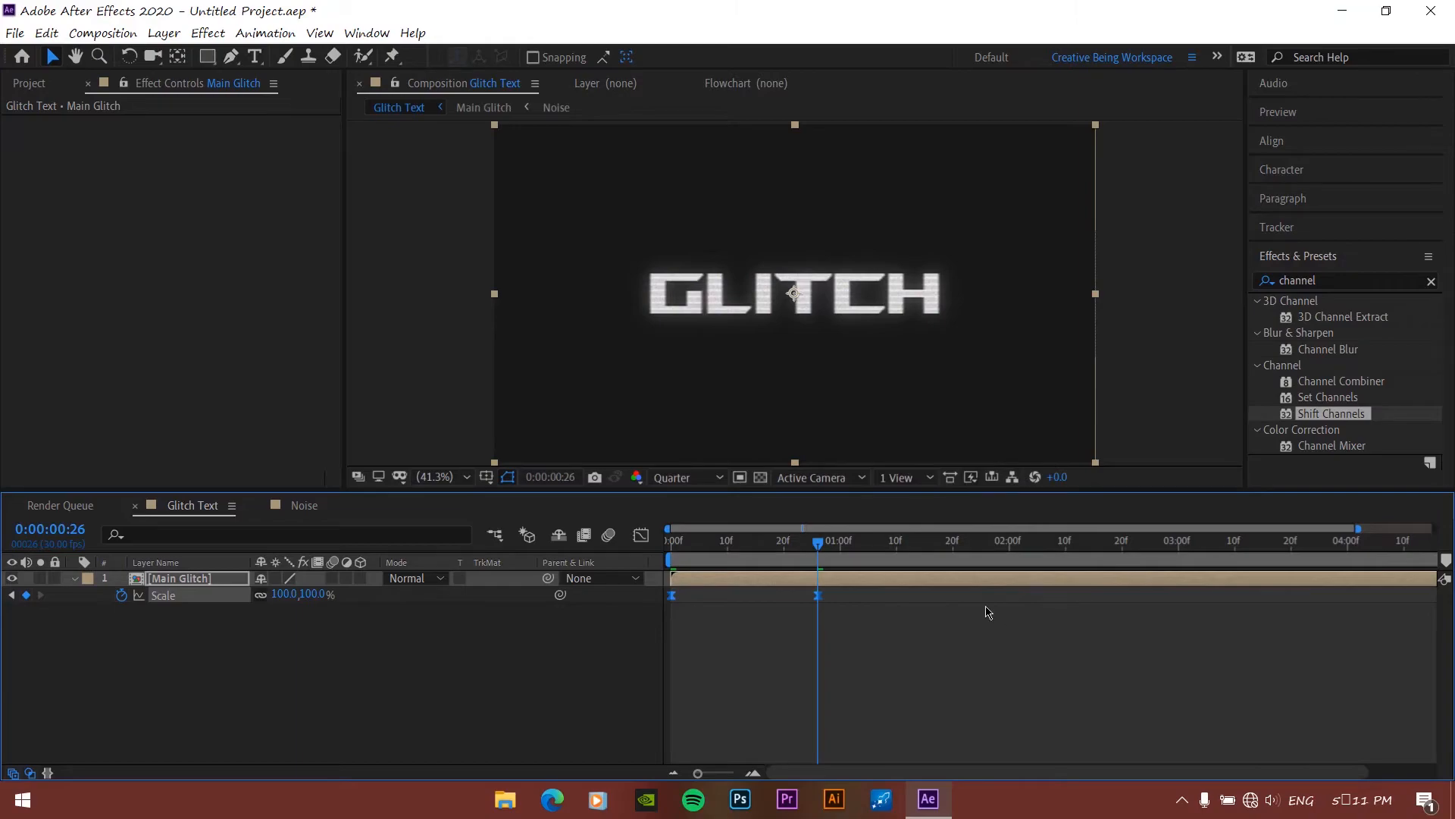
# Reshape the Scale speed graph by extending the end keyframe's influence handle toward the start, so the speed peaks early
pyautogui.click(641, 536)
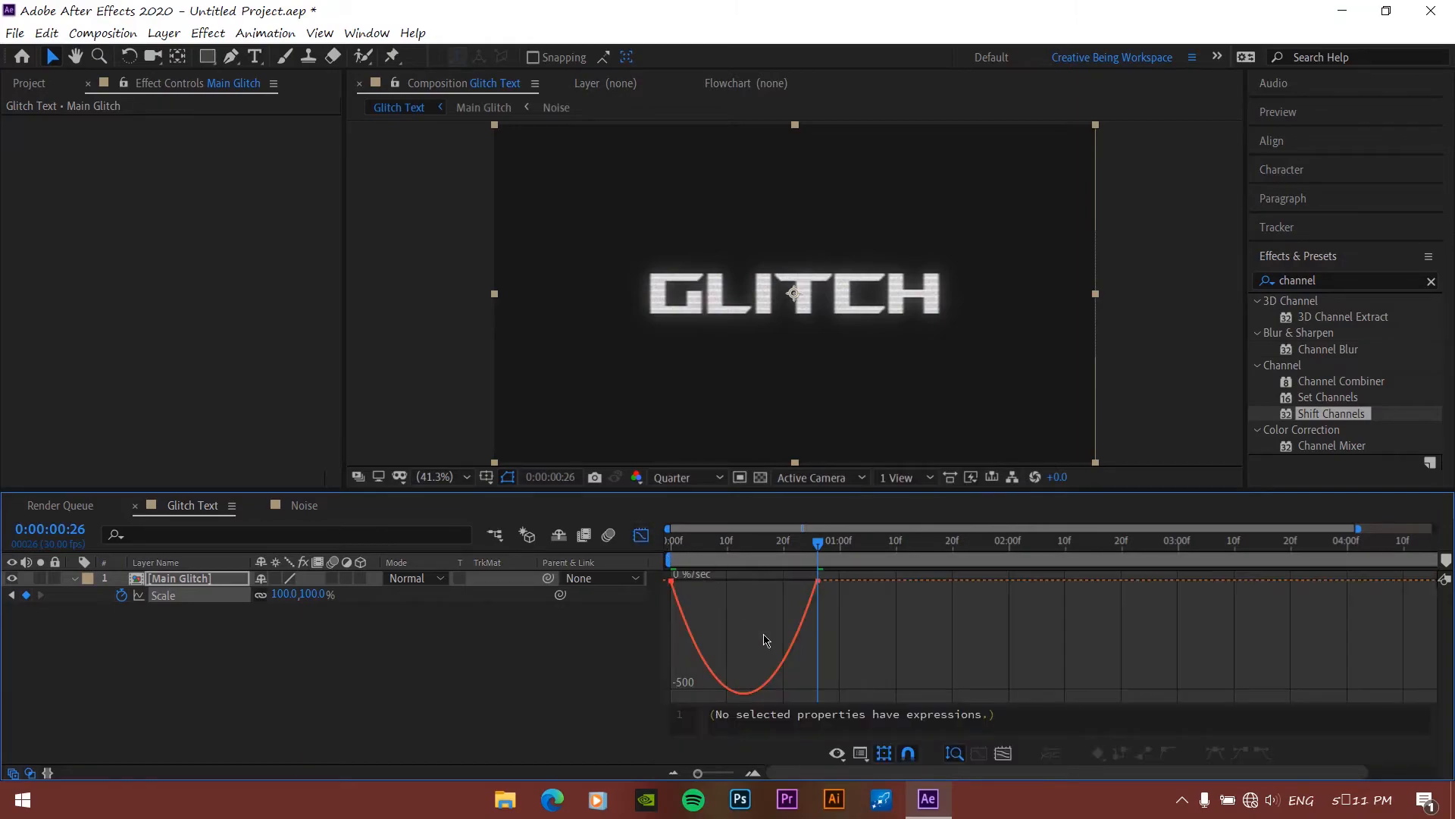
pyautogui.moveTo(872, 605); pyautogui.dragTo(665, 573)
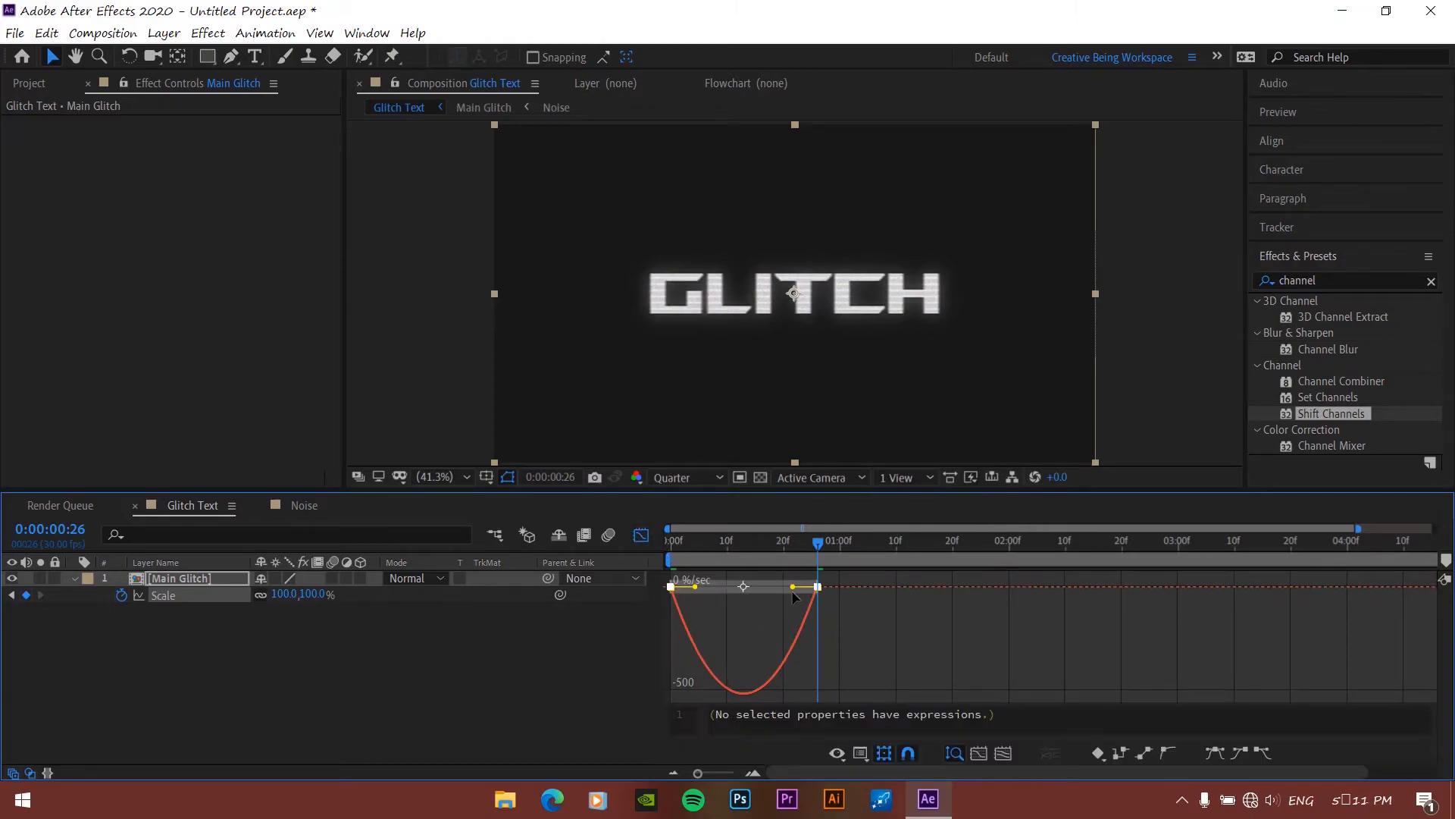
pyautogui.moveTo(793, 588); pyautogui.dragTo(692, 590)
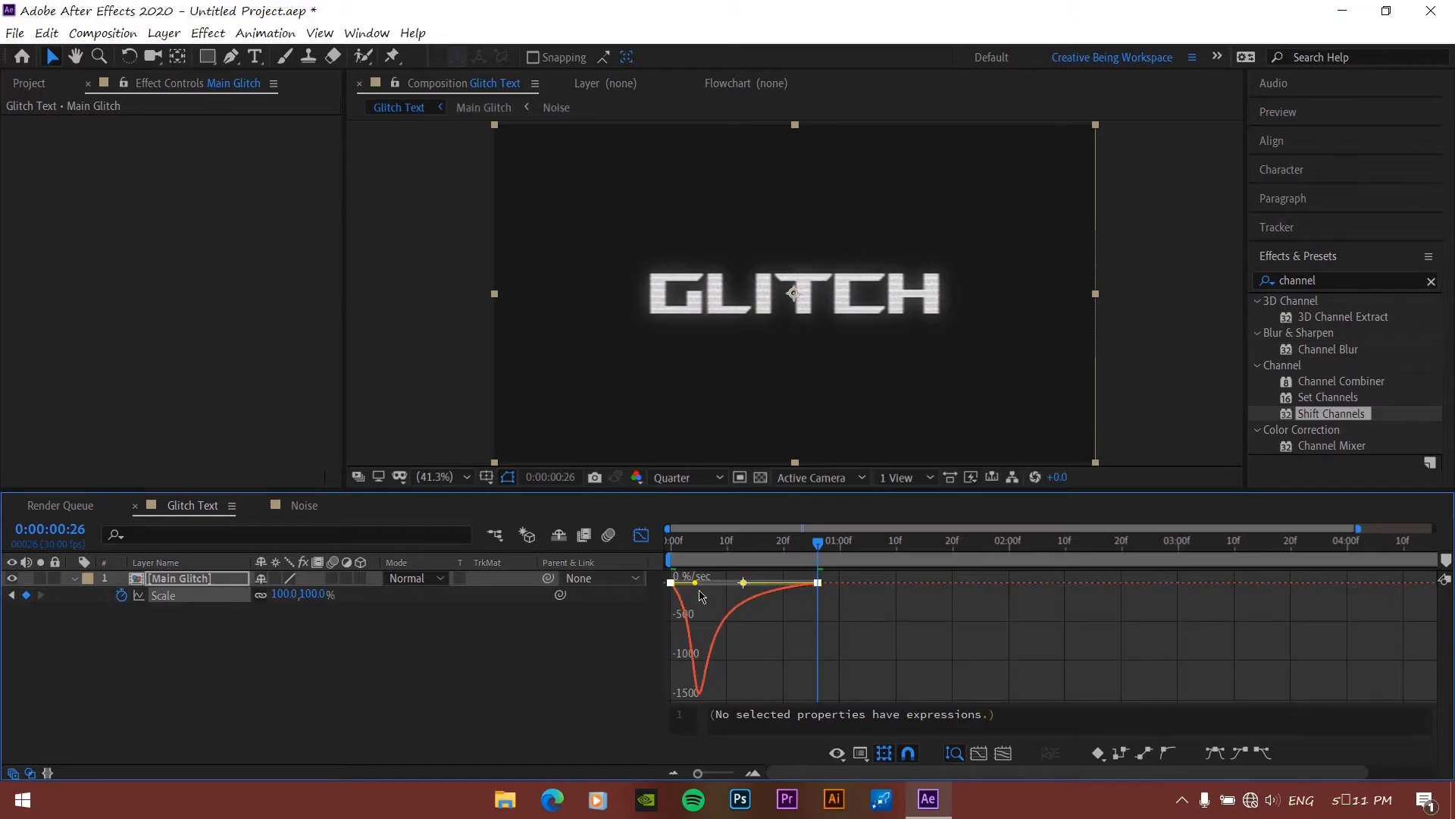
# Return to 0:00:00:00, close the graph view and play back the scale-down intro
pyautogui.moveTo(817, 544); pyautogui.dragTo(651, 555)
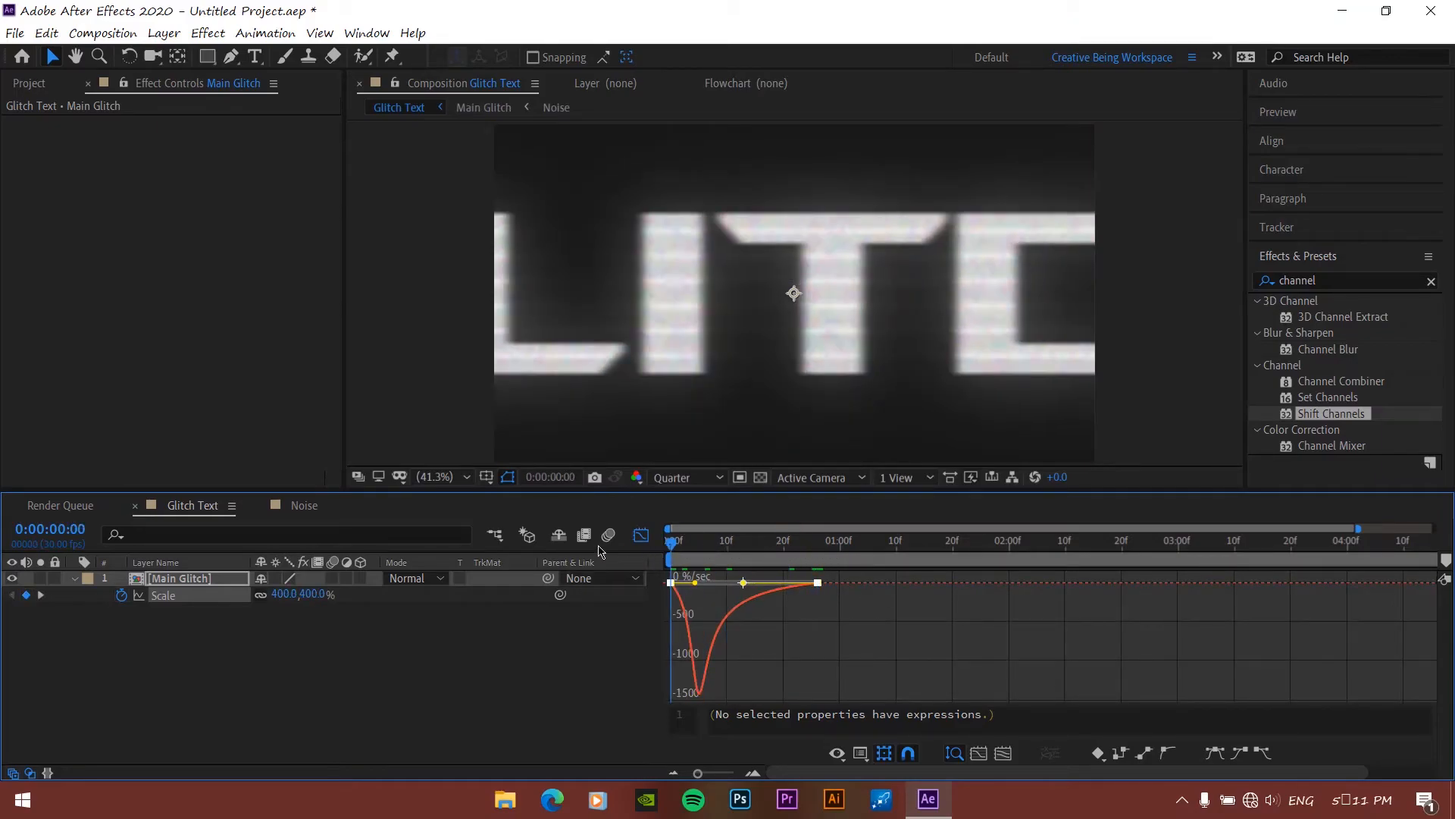
pyautogui.click(644, 538)
pyautogui.press('space')
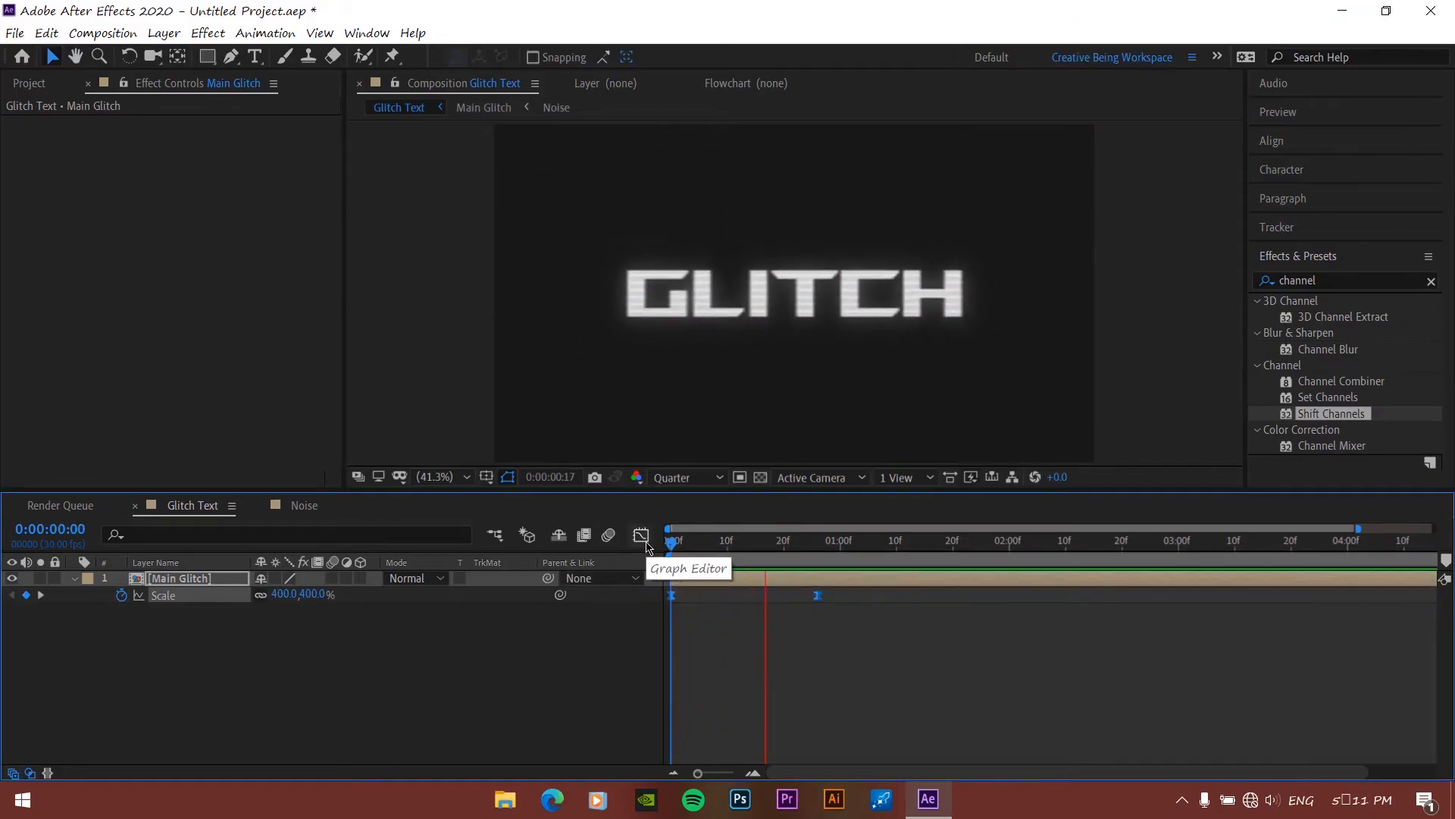
pyautogui.press('space')
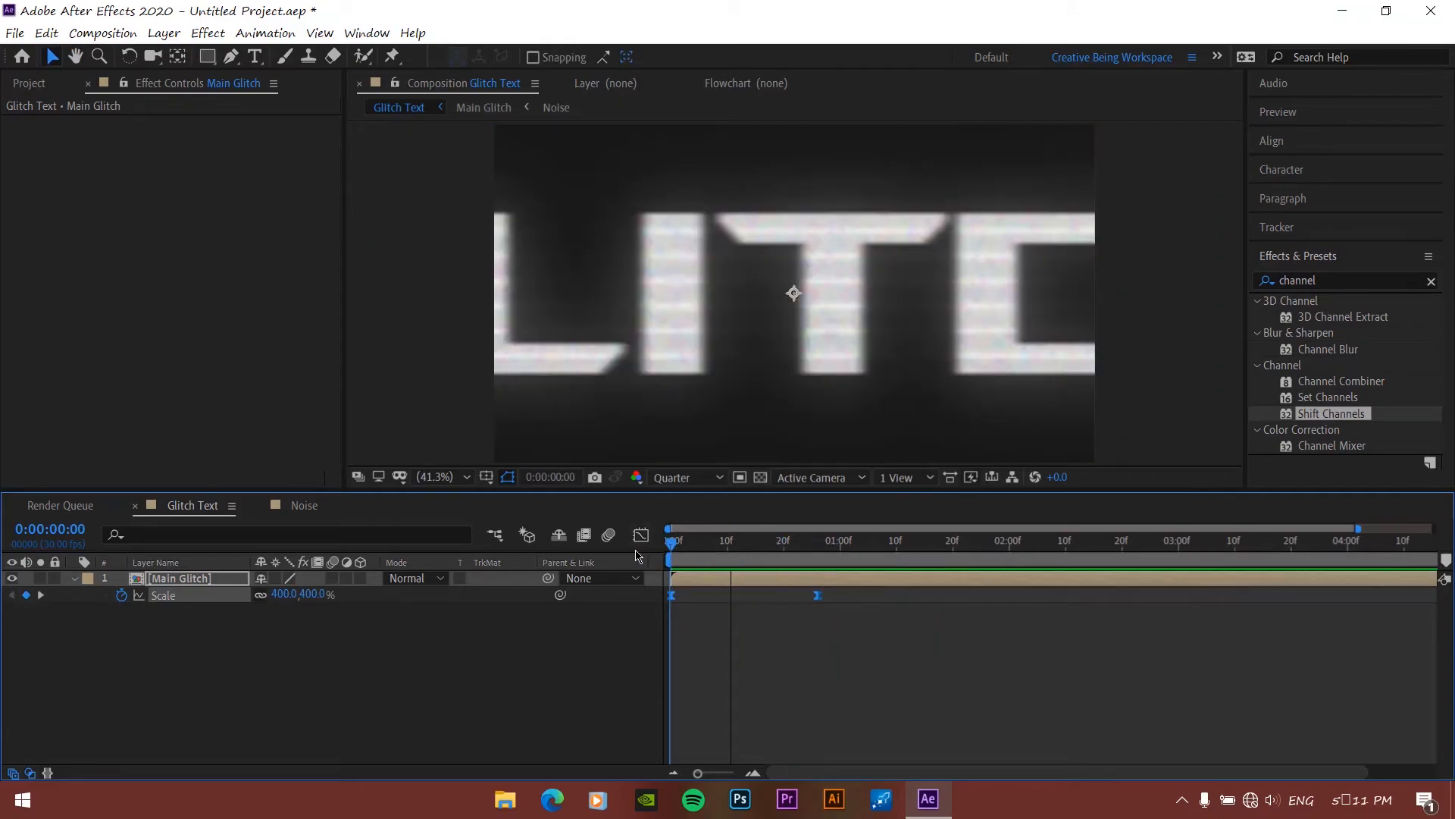
pyautogui.press('space')
pyautogui.press('space')
# Keyframe the Main Glitch layer's Opacity at 0% at 0:00:00:00 and 100% at 0:00:00:26
pyautogui.press('t')
pyautogui.moveTo(262, 603); pyautogui.dragTo(182, 603)
pyautogui.scroll(6, 721, 637)
pyautogui.moveTo(1099, 544); pyautogui.dragTo(1137, 557)
pyautogui.scroll(-2, 1137, 598)
pyautogui.scroll(3, 1069, 554)
pyautogui.click(1035, 547)
pyautogui.click(258, 595)
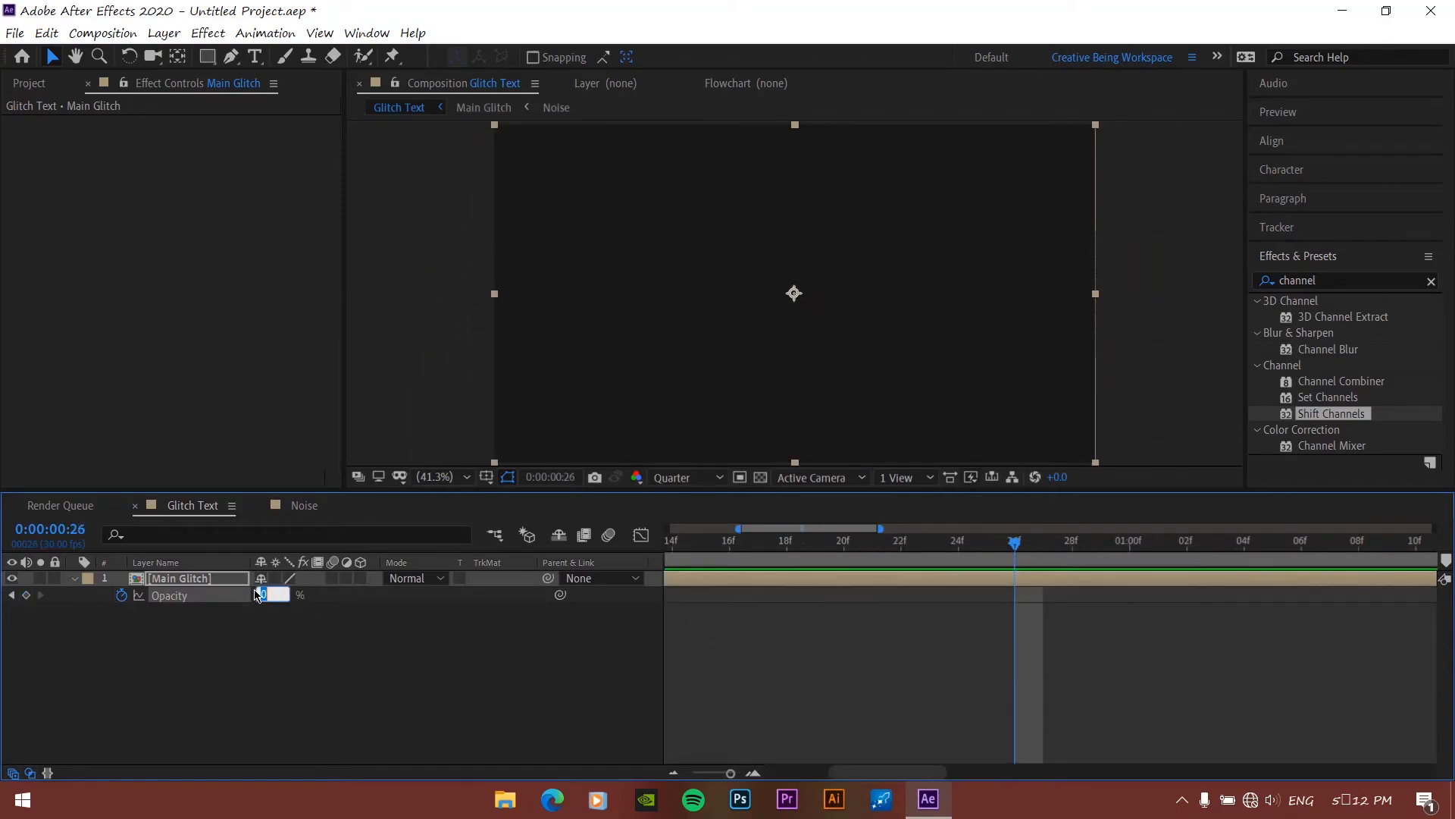
pyautogui.write('100')
pyautogui.press('Return')
# Apply Easy Ease to both Opacity keyframes of the Main Glitch layer
pyautogui.scroll(-3, 874, 747)
pyautogui.rightClick(669, 599)
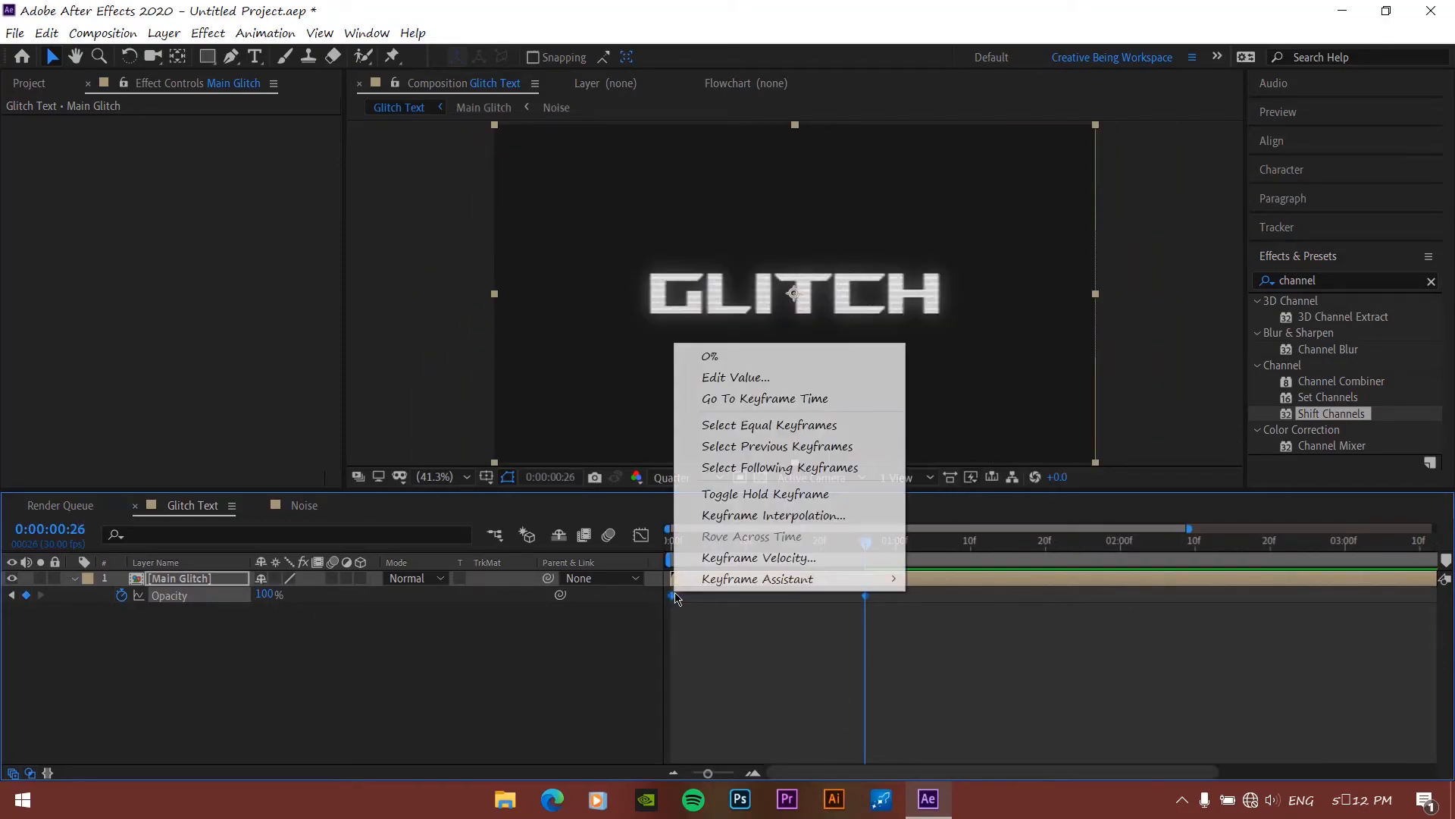
pyautogui.moveTo(789, 579)
pyautogui.click(973, 641)
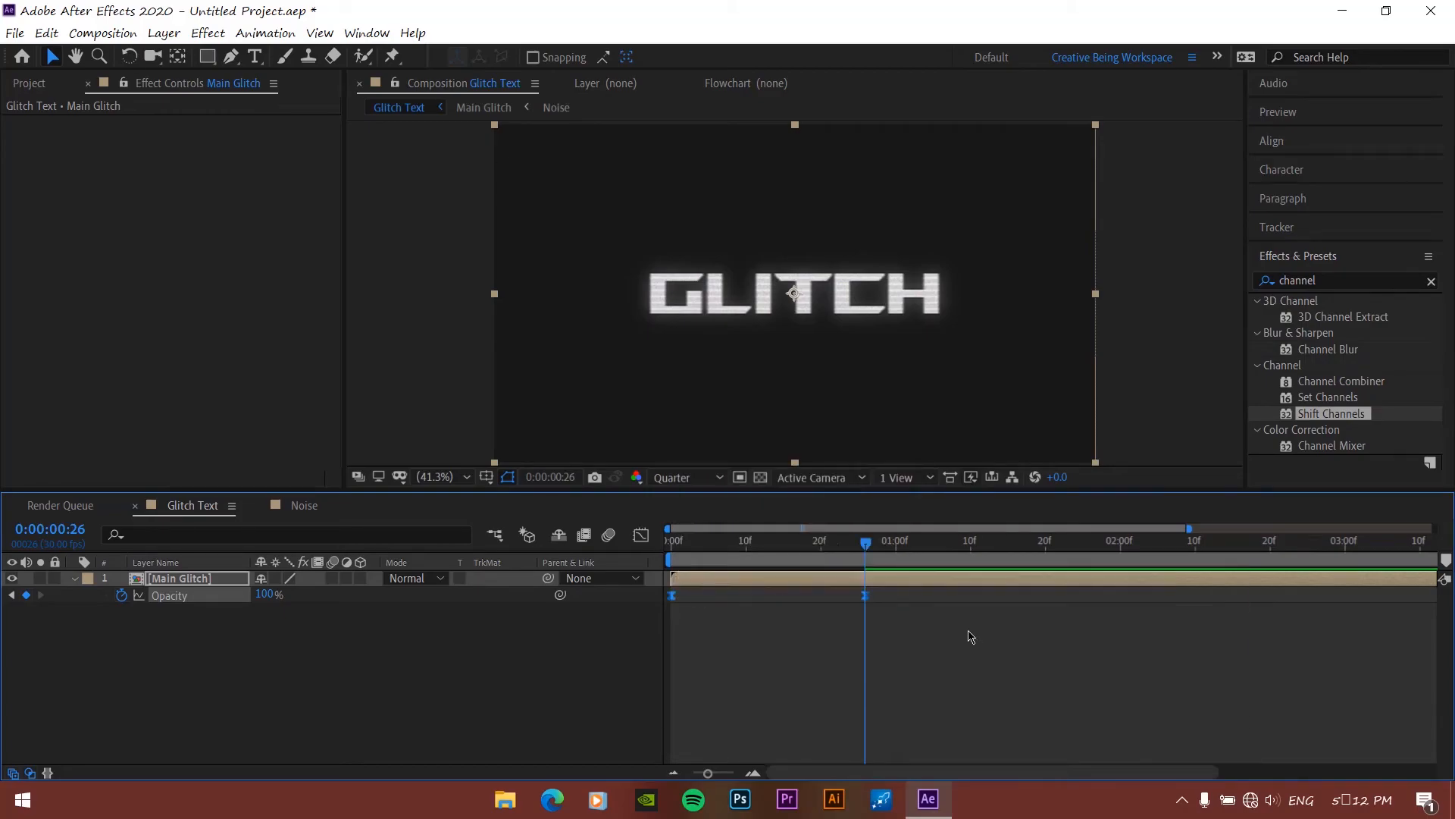
# Reshape the Opacity speed graph by extending the end keyframe's influence handle toward the start, so the speed peaks early
pyautogui.click(642, 535)
pyautogui.moveTo(881, 667); pyautogui.dragTo(691, 701)
pyautogui.moveTo(833, 687); pyautogui.dragTo(764, 688)
# Play back the intro from 0:00:00:00 to review the scale-down together with the opacity fade-in
pyautogui.moveTo(862, 545); pyautogui.dragTo(672, 542)
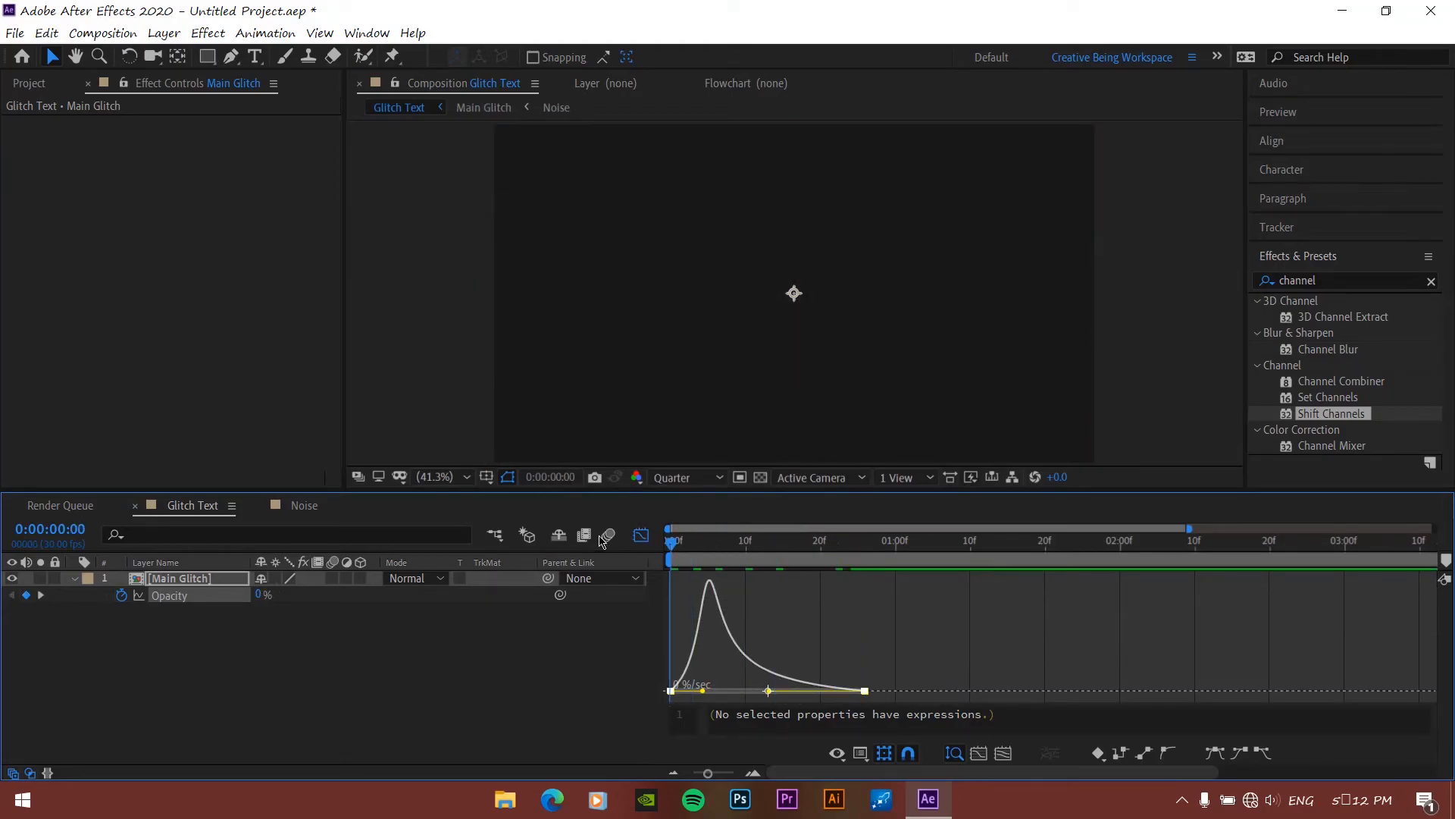
pyautogui.click(642, 535)
pyautogui.press('space')
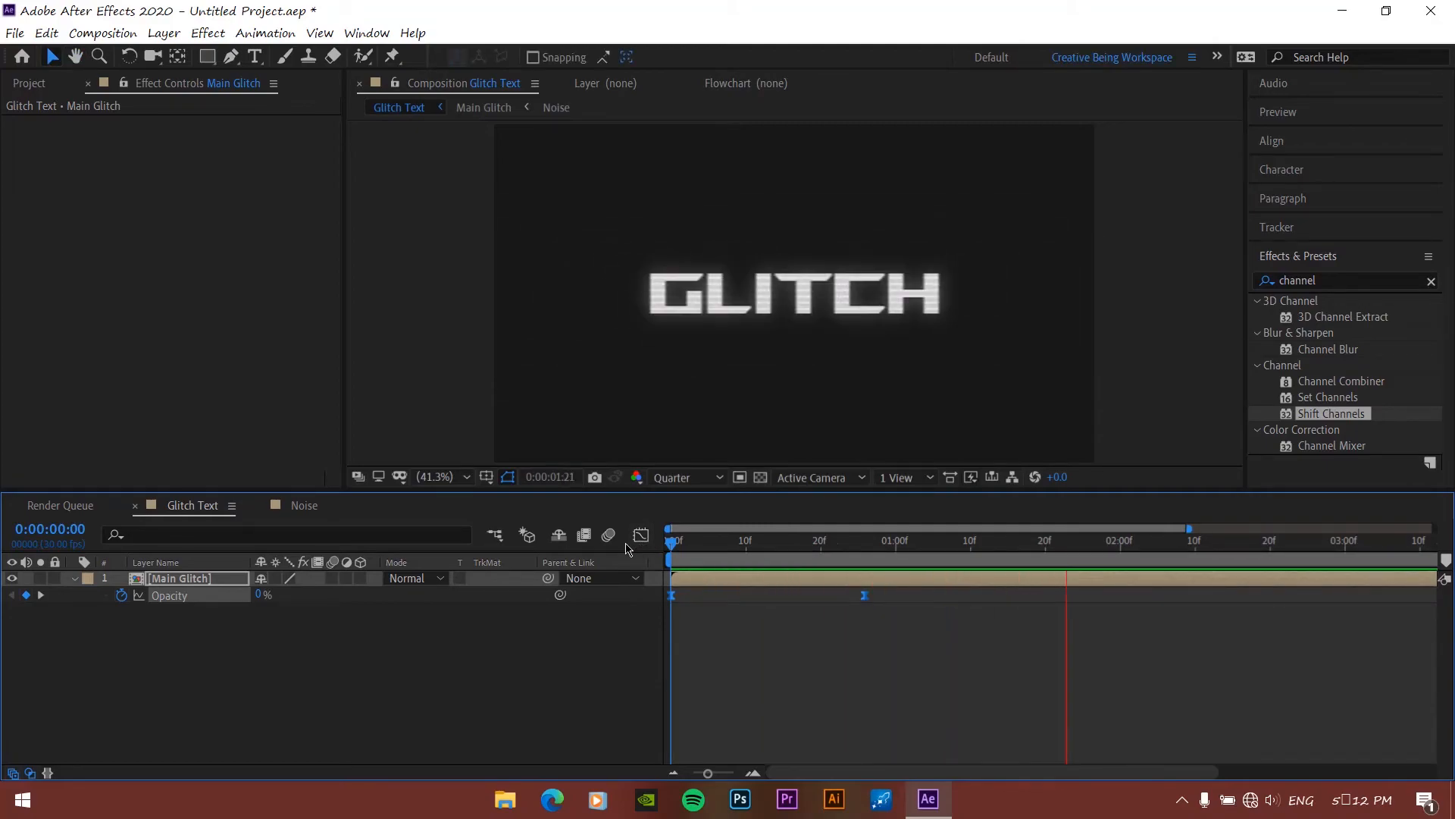
pyautogui.press('space')
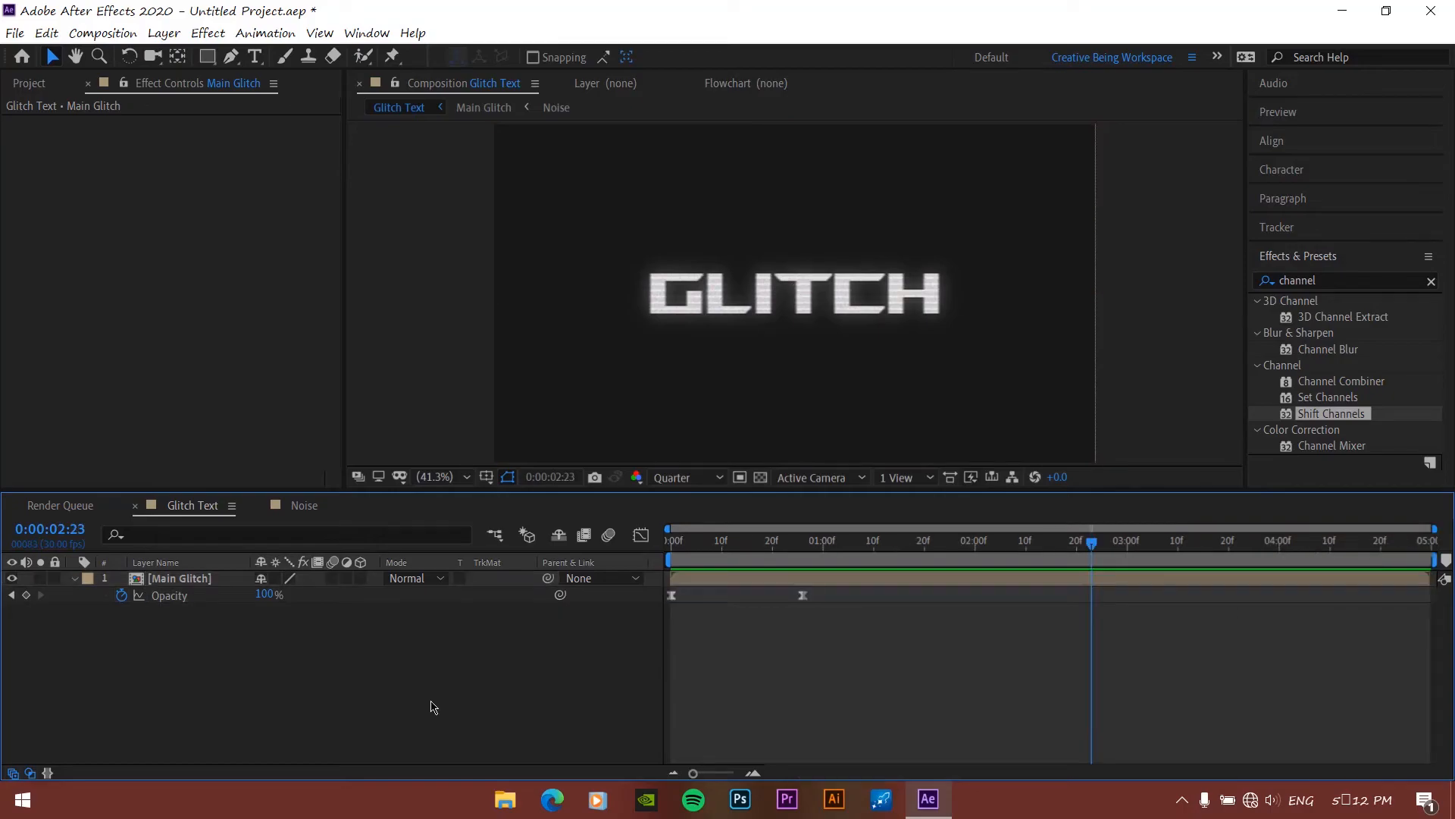
# Add the text AWESOME EFFECT in 35 px Segoe UI Historic, centred below GLITCH, with its Opacity at 57%
pyautogui.click(256, 57)
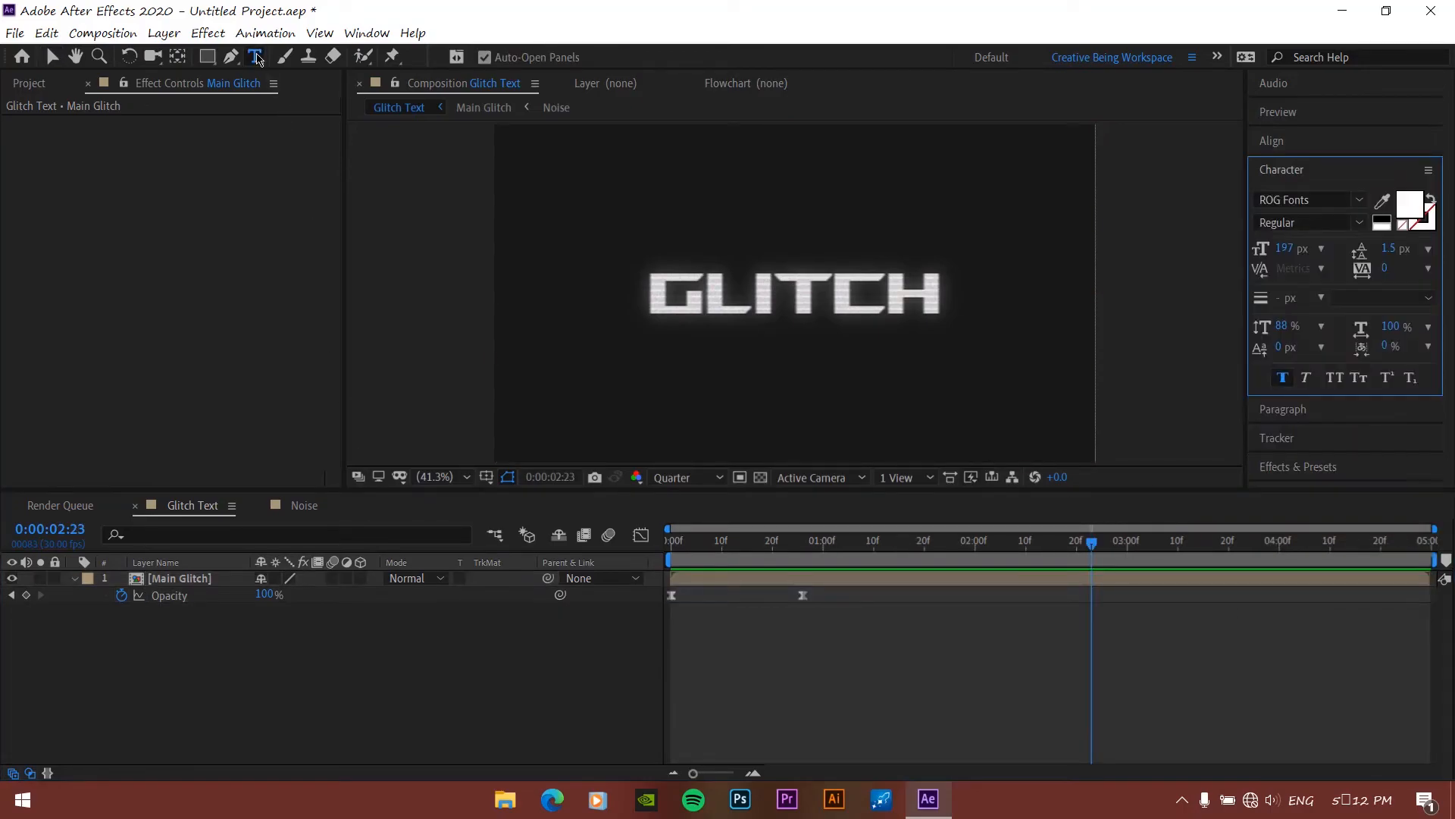
pyautogui.click(1359, 200)
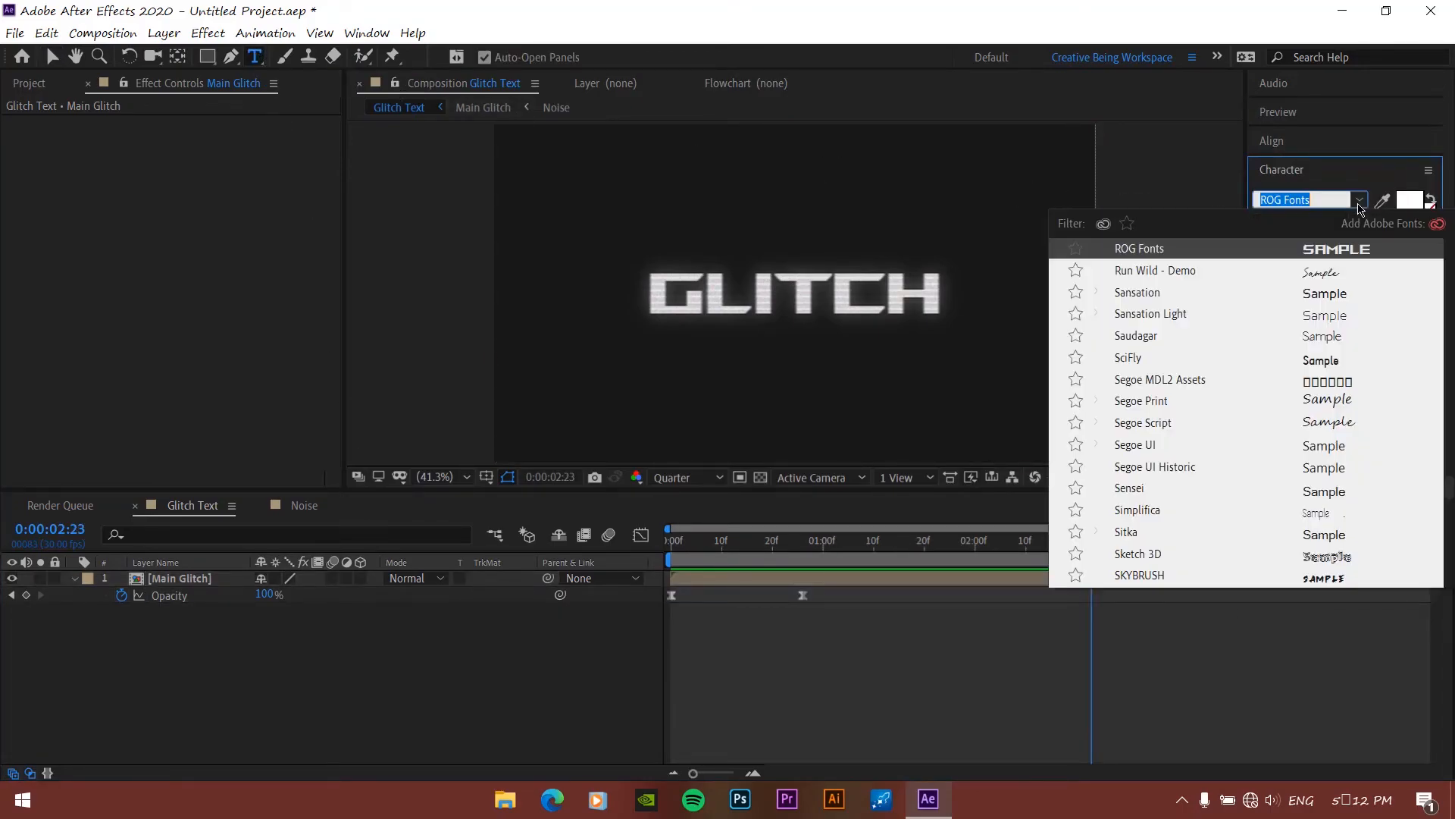
pyautogui.click(1334, 471)
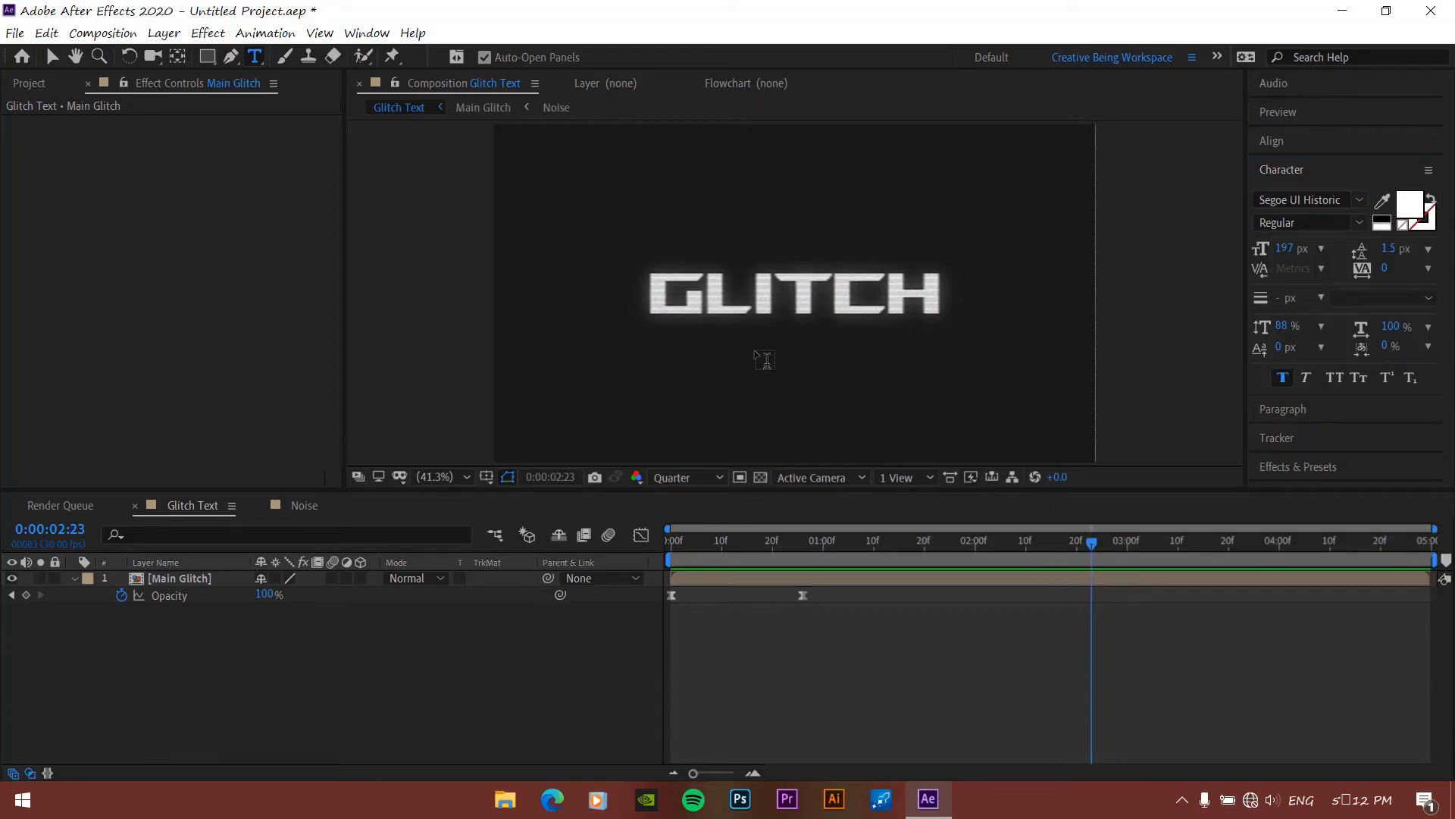
pyautogui.click(757, 358)
pyautogui.moveTo(1286, 250); pyautogui.dragTo(1090, 251)
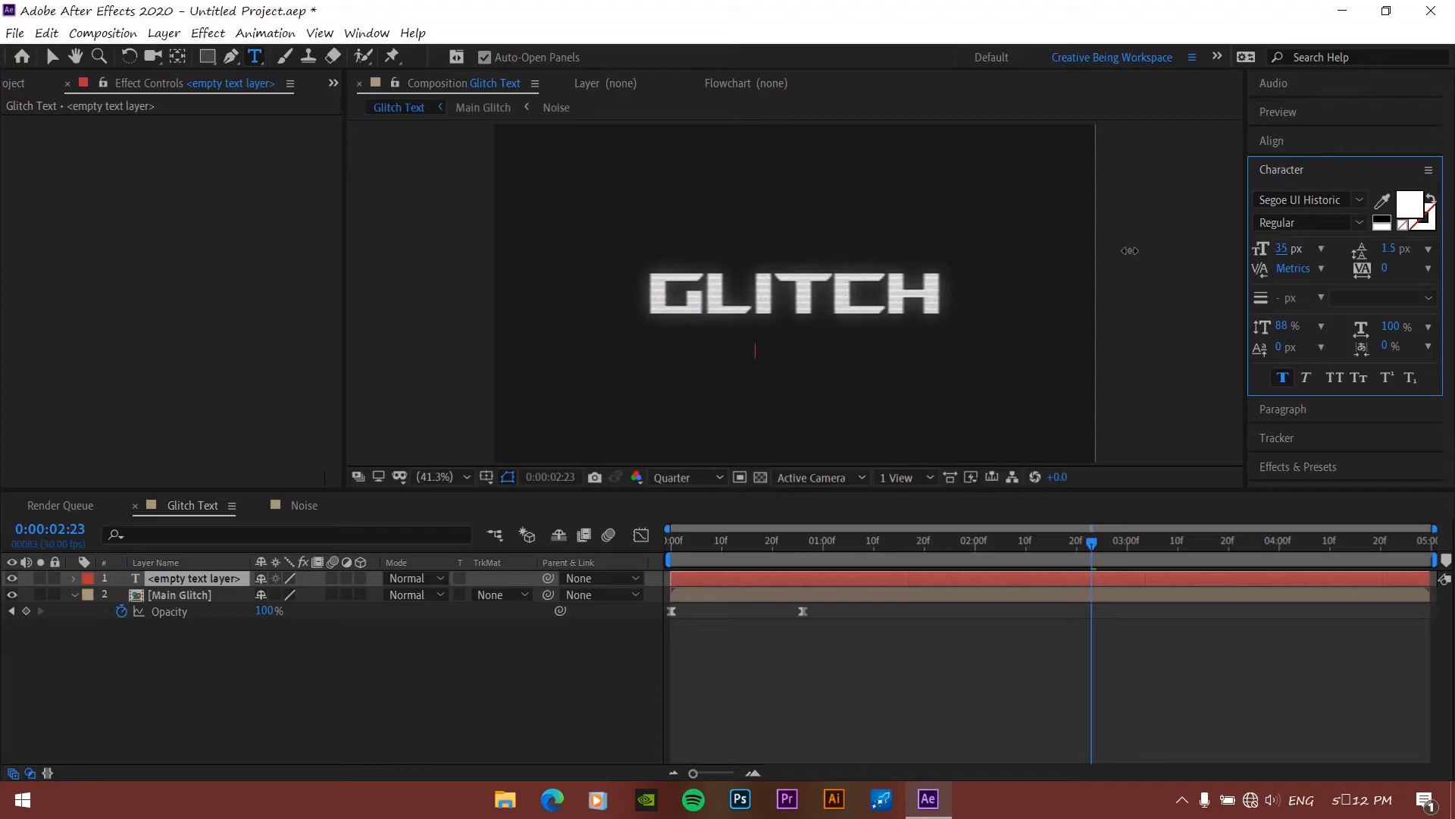
pyautogui.write('AWESOME EFFECT')
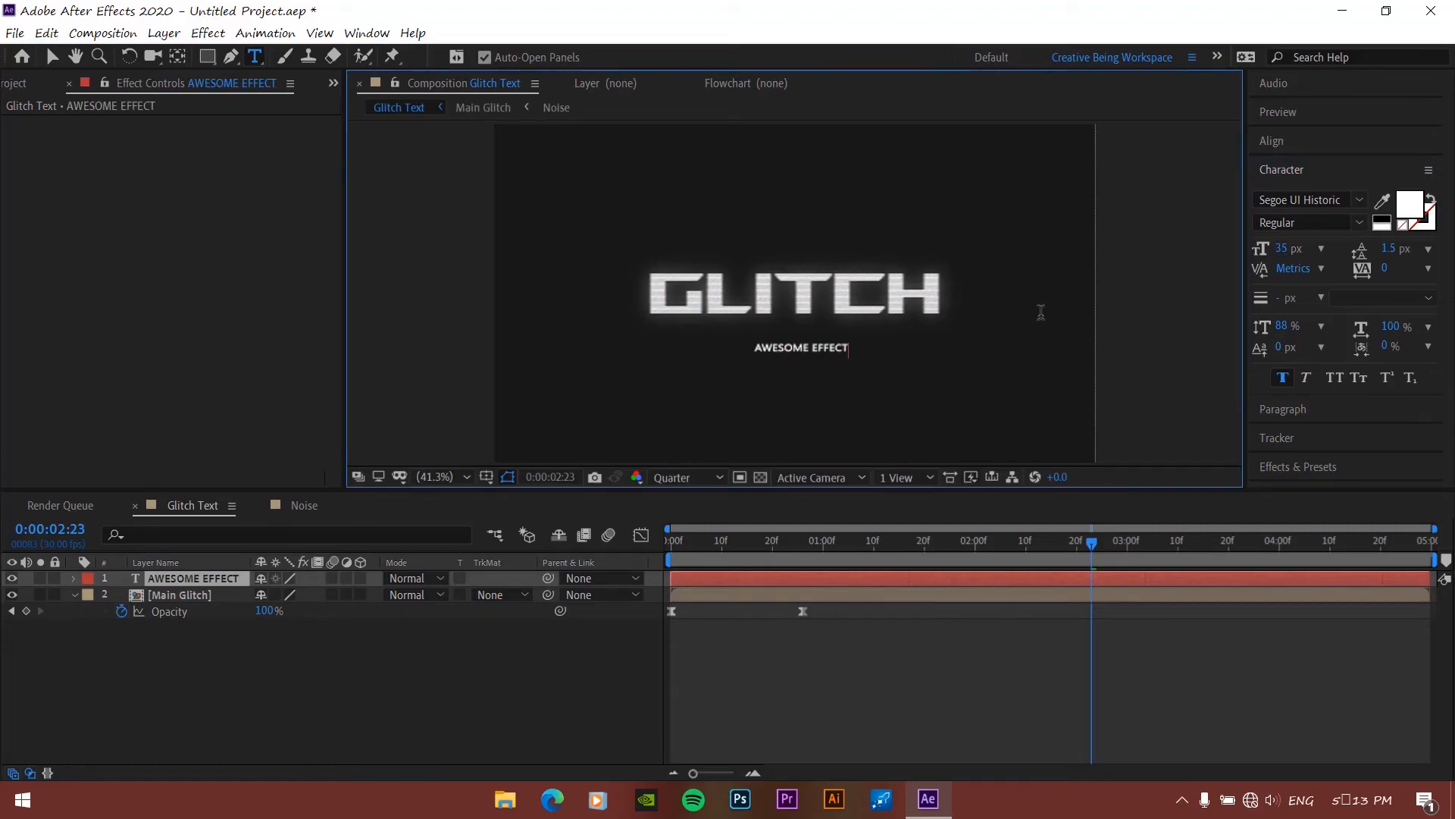
pyautogui.hotkey('ctrl', 'a')
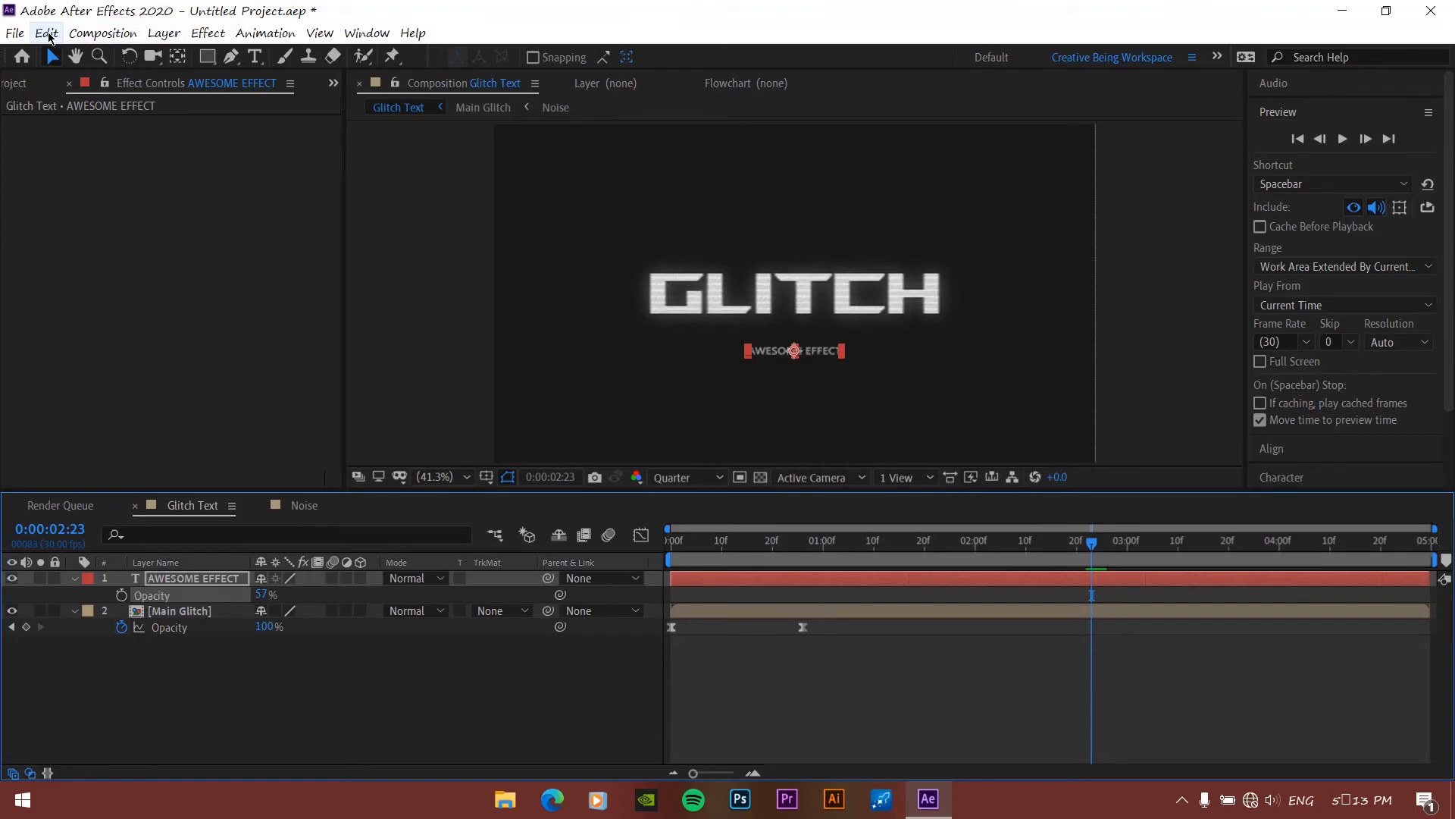
# Split the AWESOME EFFECT layer at 0:00:02:23 and delete the part before the split
pyautogui.click(47, 33)
pyautogui.click(140, 297)
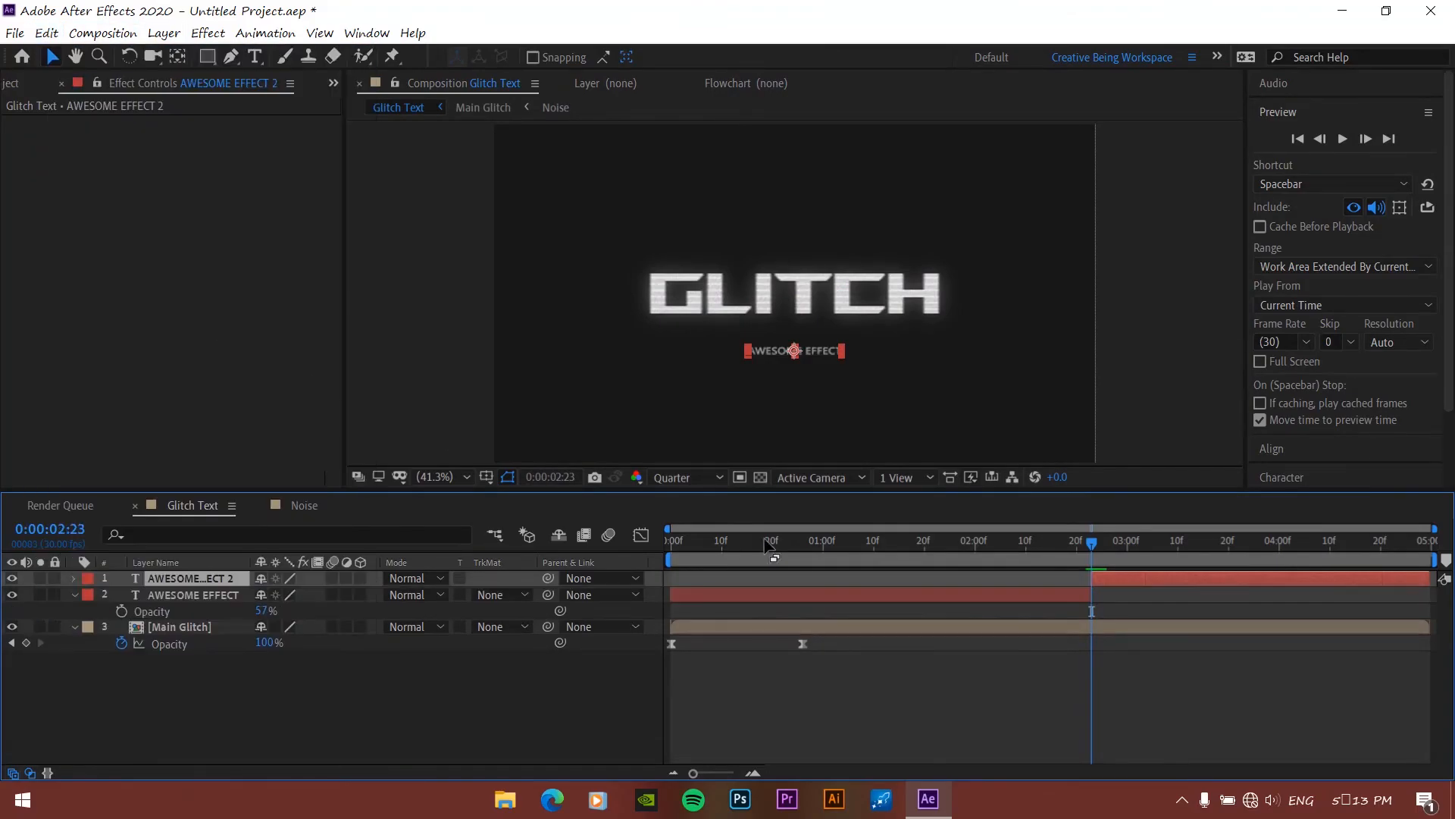
pyautogui.click(1016, 595)
pyautogui.press('Delete')
# Find the Random Fade Up animation preset, apply it to the remaining AWESOME EFFECT layer and preview it
pyautogui.click(1182, 578)
pyautogui.click(1313, 113)
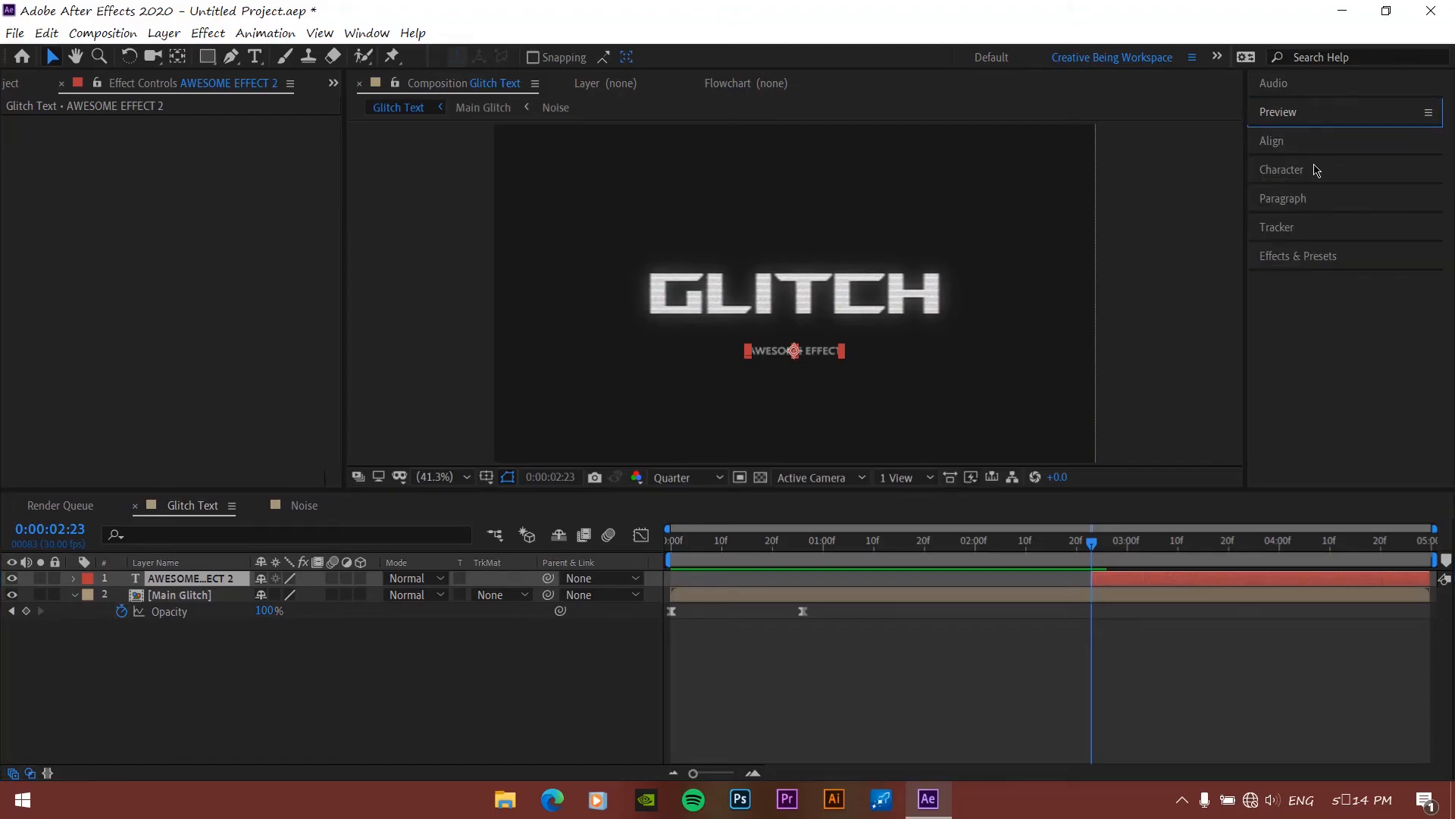
pyautogui.click(1298, 255)
pyautogui.click(1326, 277)
pyautogui.write('random fa')
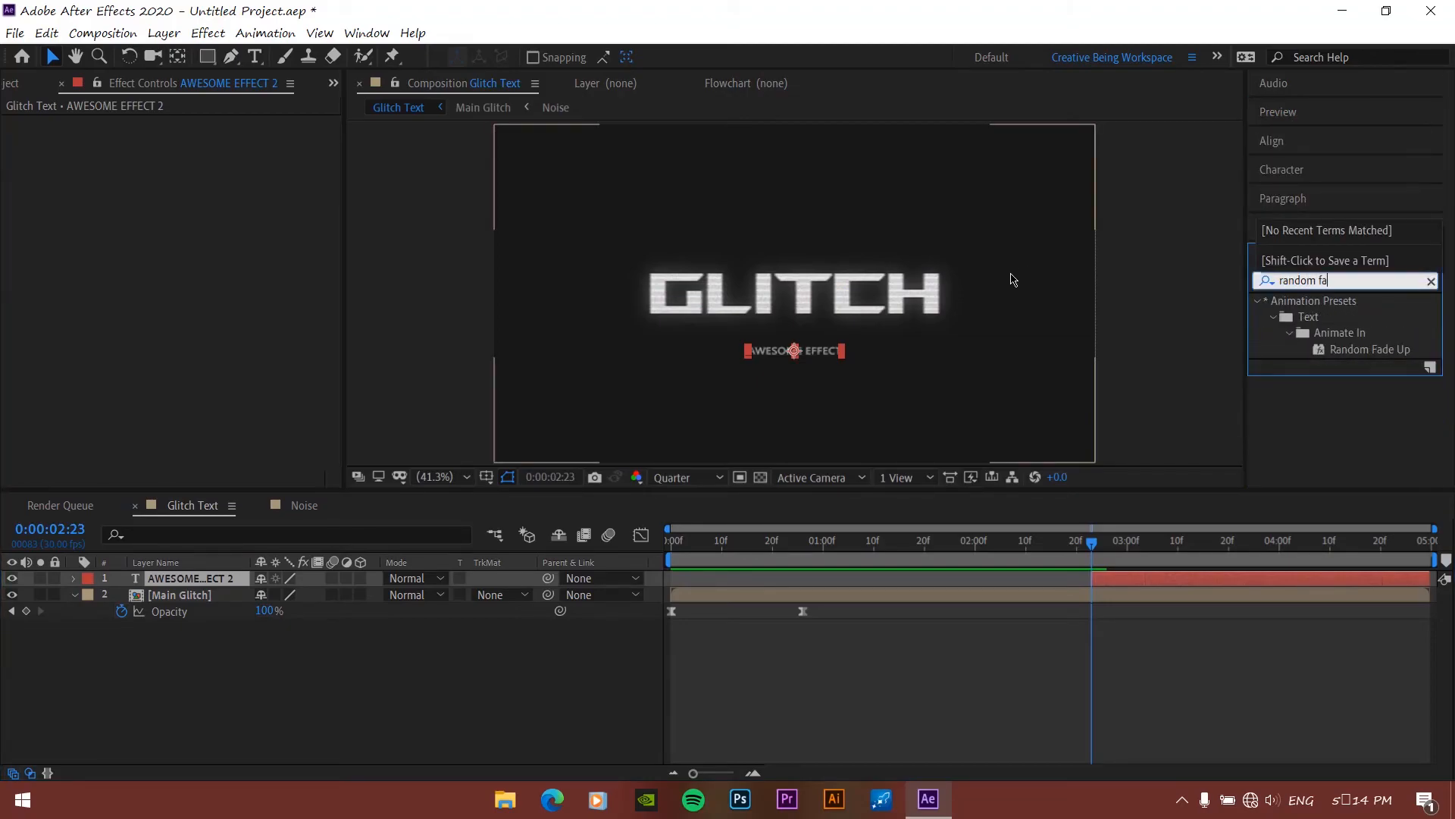
pyautogui.moveTo(1370, 349); pyautogui.dragTo(1172, 578)
pyautogui.press('space')
# Reveal the AWESOME EFFECT layer's keyframes and move the Range Selector's end Start keyframe to 0:00:03:23
pyautogui.moveTo(1294, 549); pyautogui.dragTo(1211, 573)
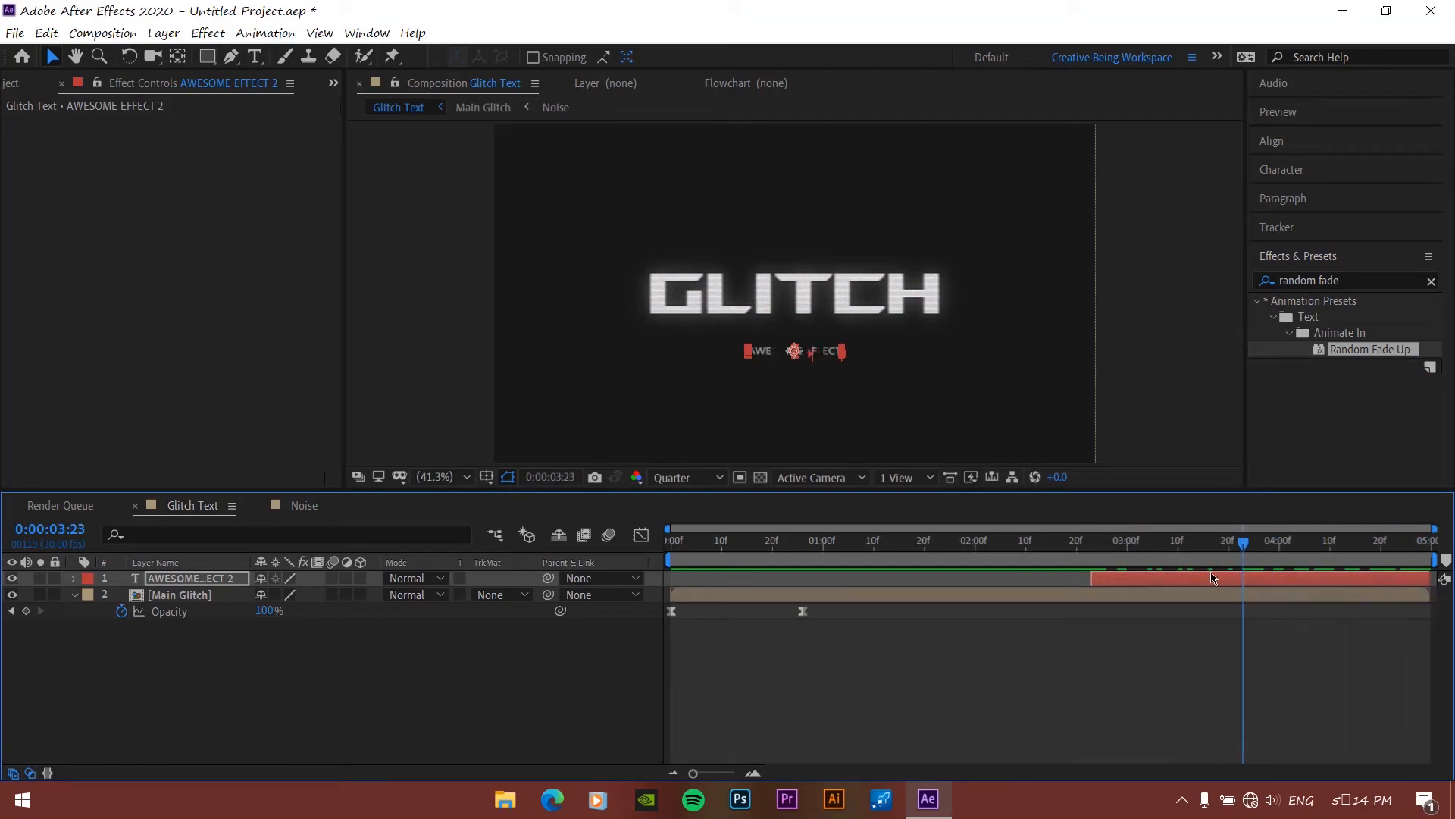
pyautogui.click(1211, 574)
pyautogui.press('u')
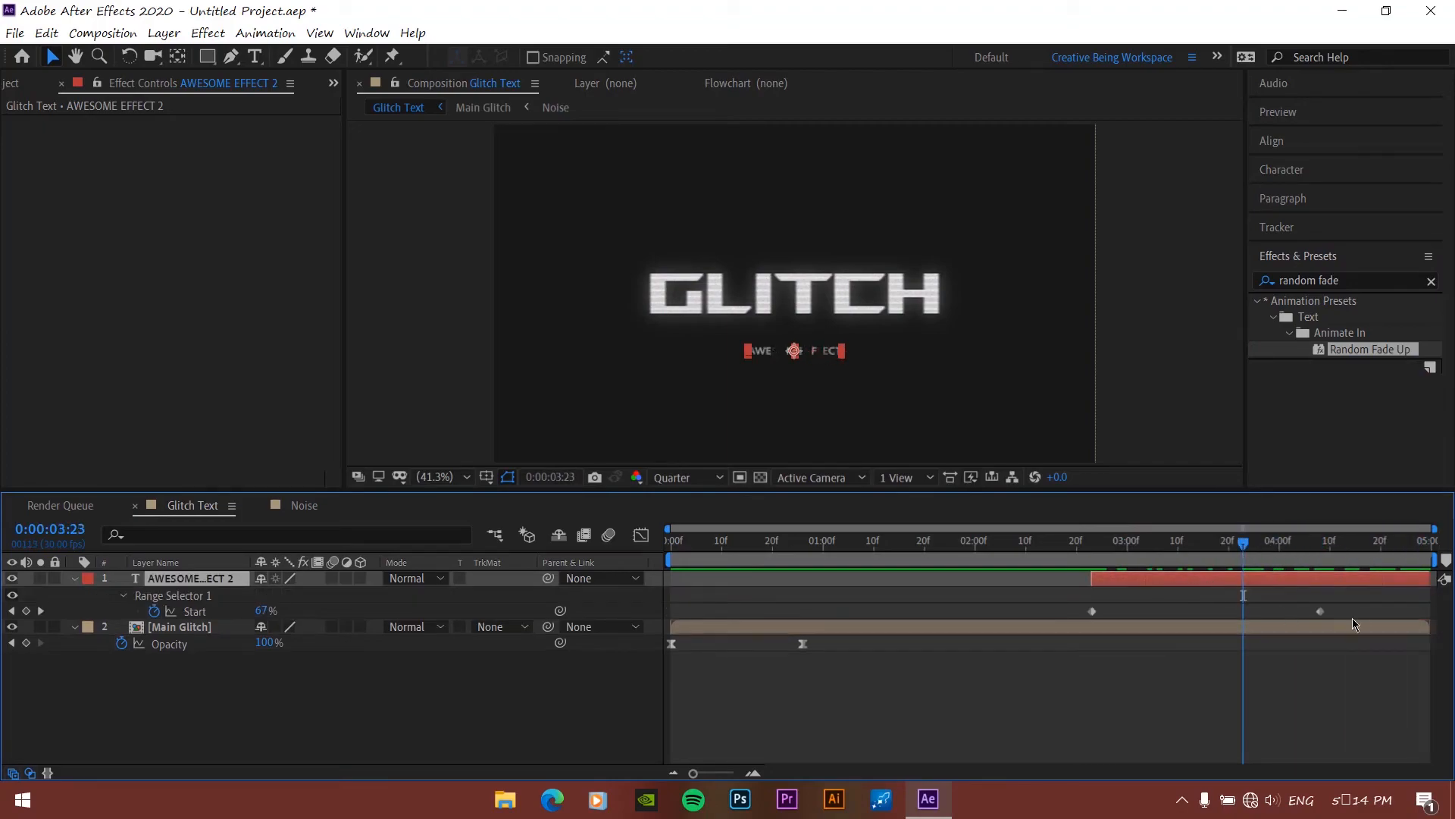
pyautogui.moveTo(1321, 611); pyautogui.dragTo(1179, 614)
# Apply Easy Ease to the end Start keyframe of the AWESOME EFFECT layer's Range Selector
pyautogui.rightClick(1241, 615)
pyautogui.moveTo(1255, 607)
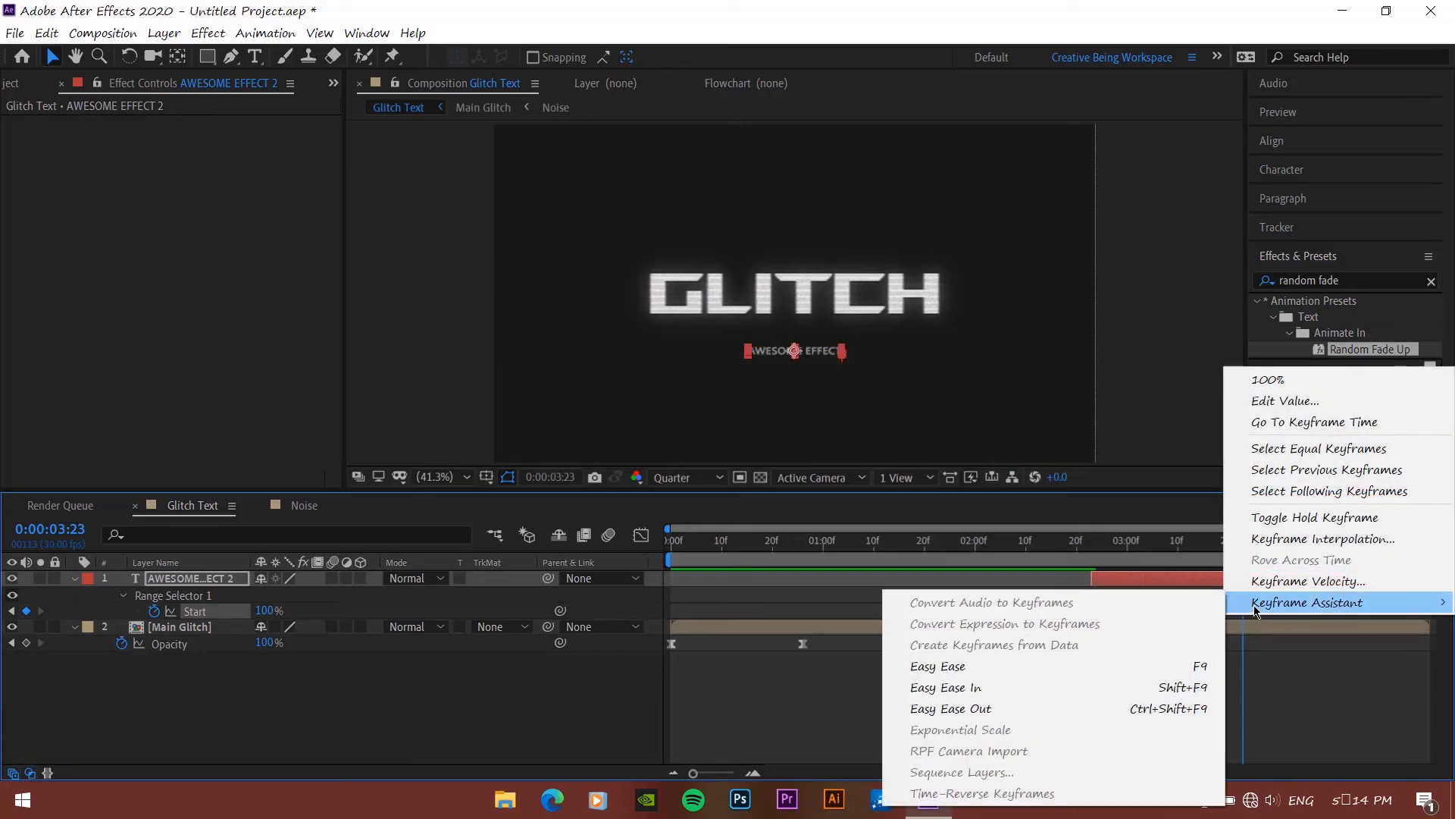
pyautogui.click(1146, 667)
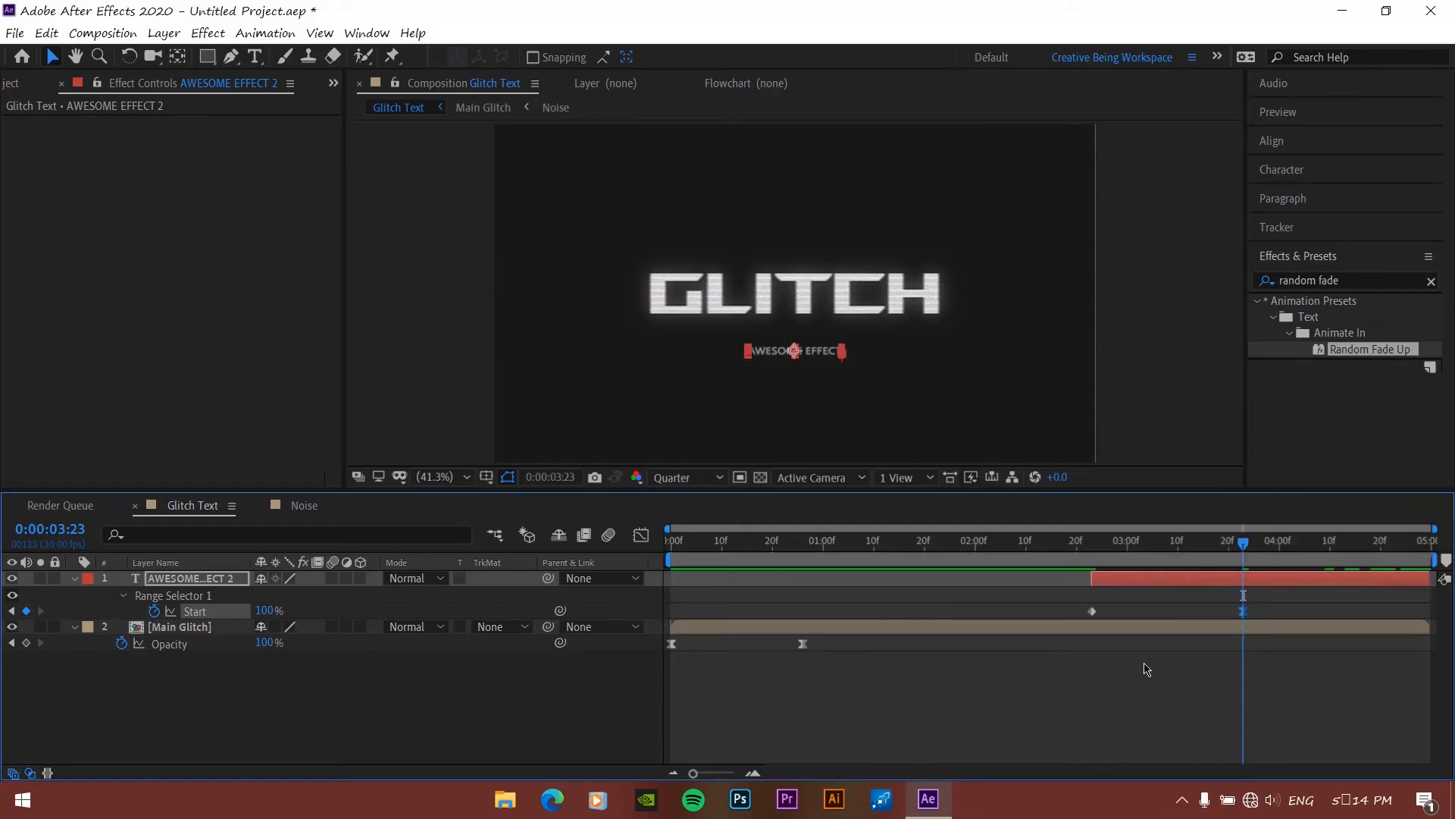
# Reshape the Range Selector's Start speed graph by extending the end keyframe's influence handle toward the start, so the speed peaks early
pyautogui.click(641, 535)
pyautogui.moveTo(1217, 694); pyautogui.dragTo(1187, 694)
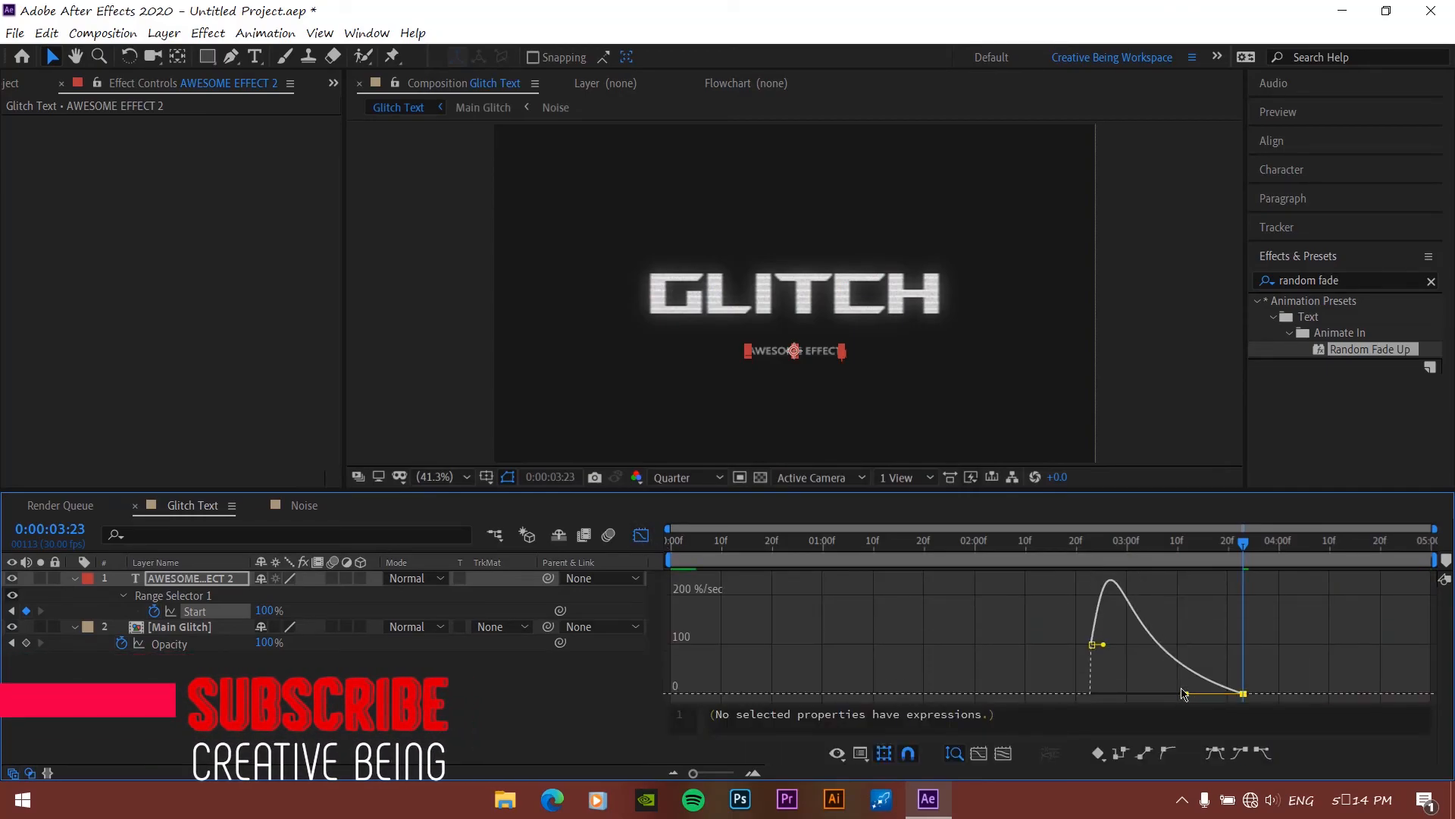
pyautogui.click(641, 536)
pyautogui.moveTo(1244, 544); pyautogui.dragTo(1059, 554)
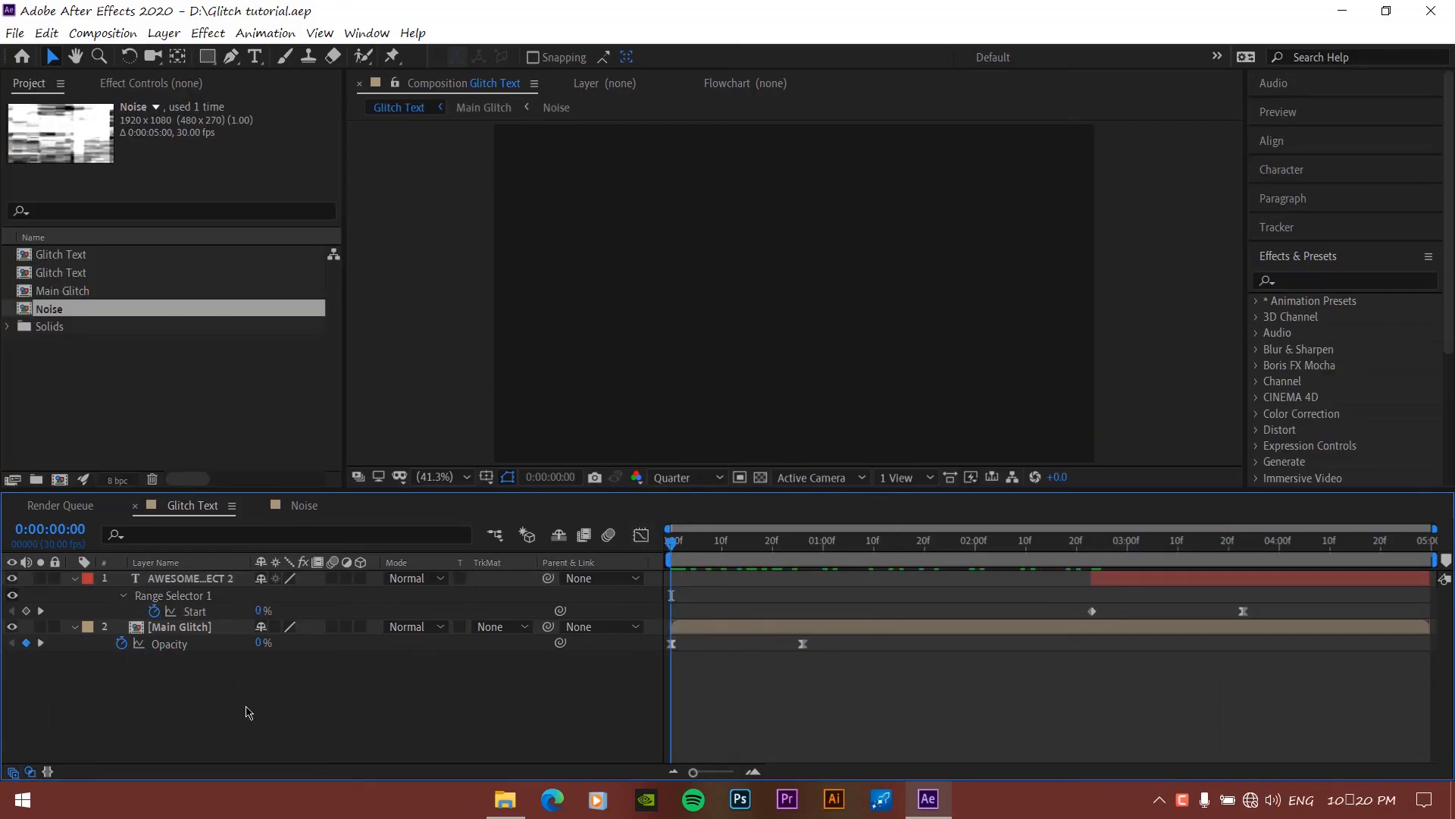
# Create a 1920 x 1080 px dark gray solid named background, place it beneath all other layers and preview the composition
pyautogui.rightClick(246, 711)
pyautogui.moveTo(375, 506)
pyautogui.click(552, 558)
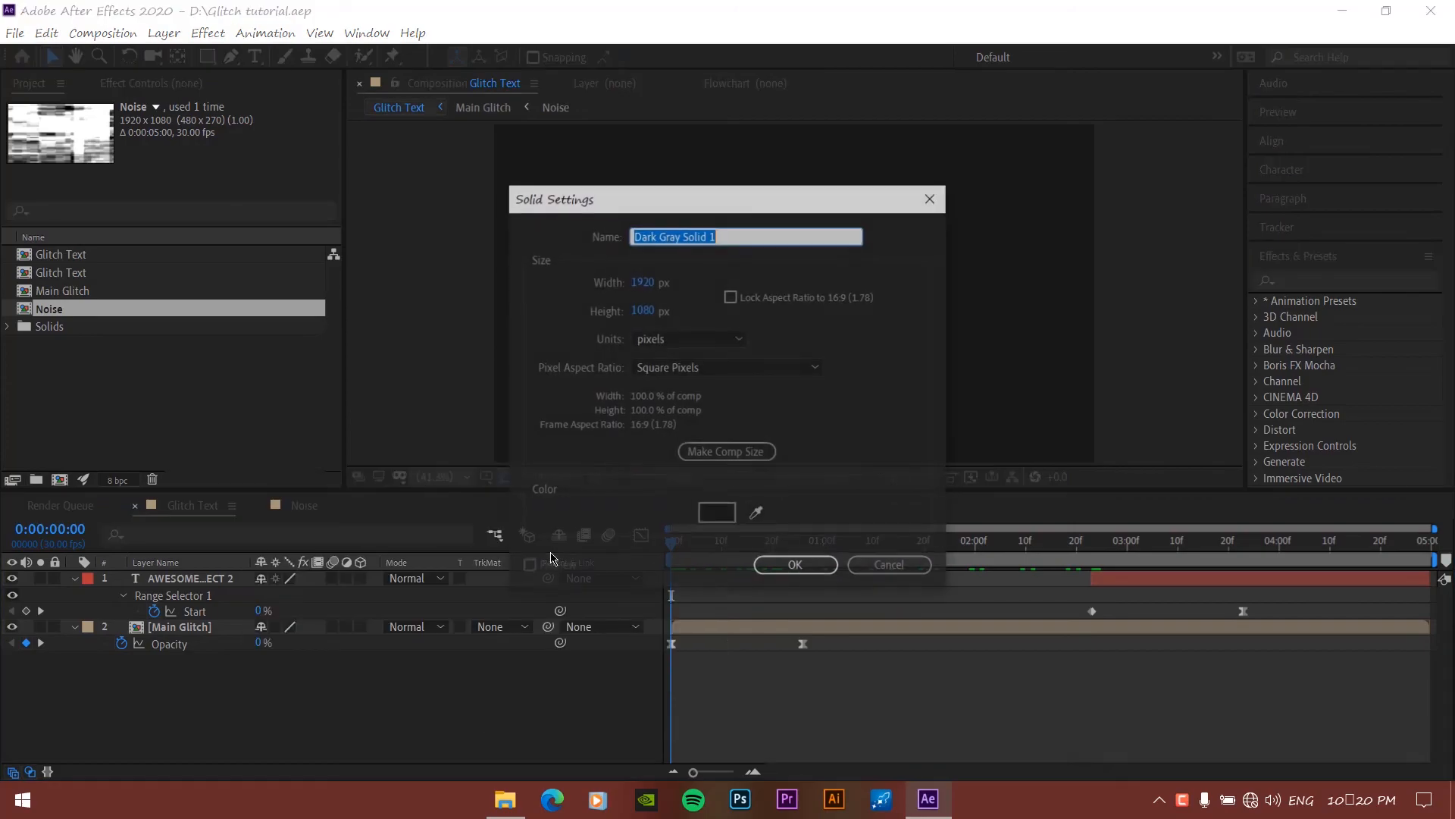
pyautogui.write('backgrounf')
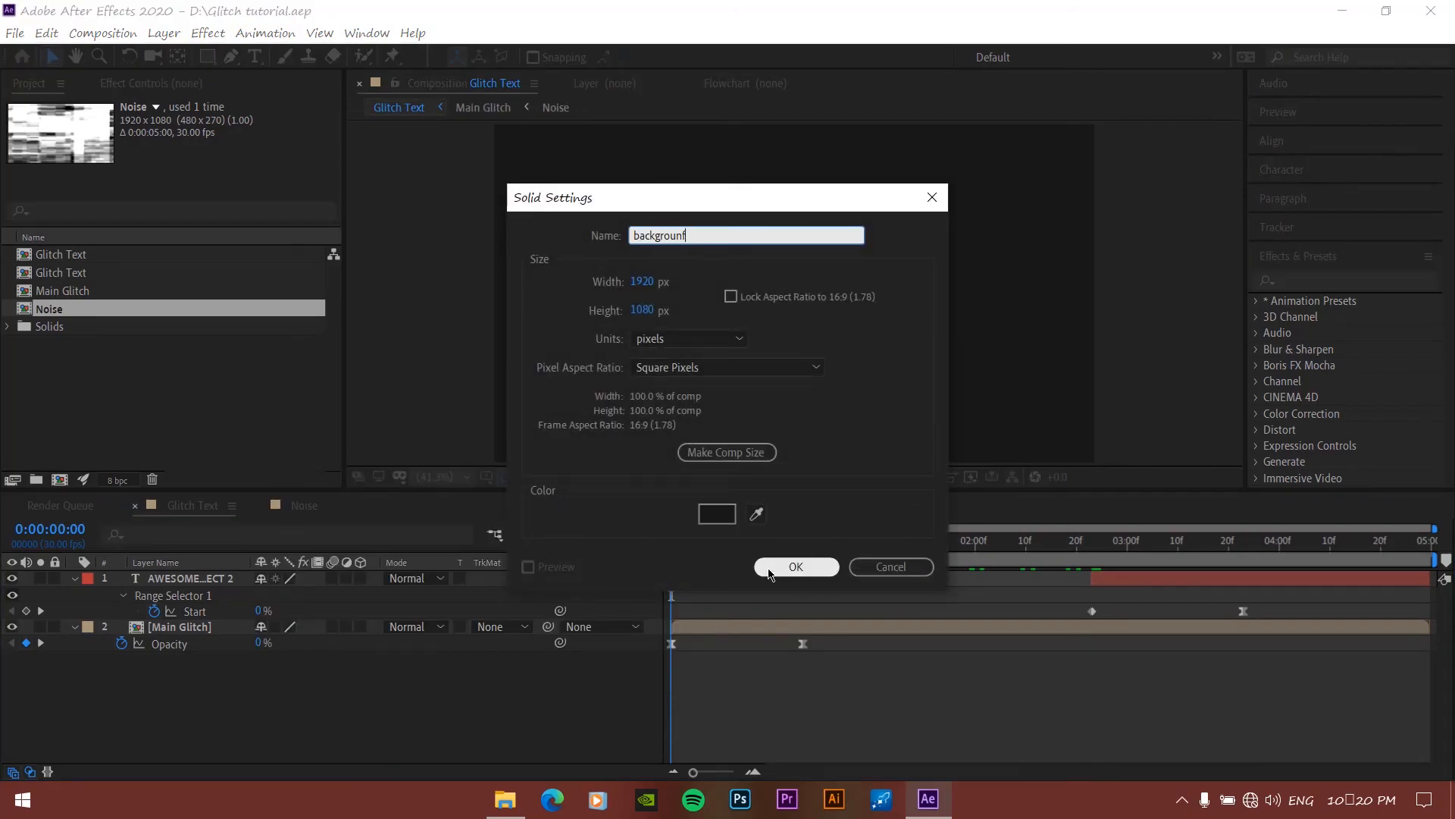
pyautogui.click(770, 570)
pyautogui.moveTo(203, 582); pyautogui.dragTo(203, 707)
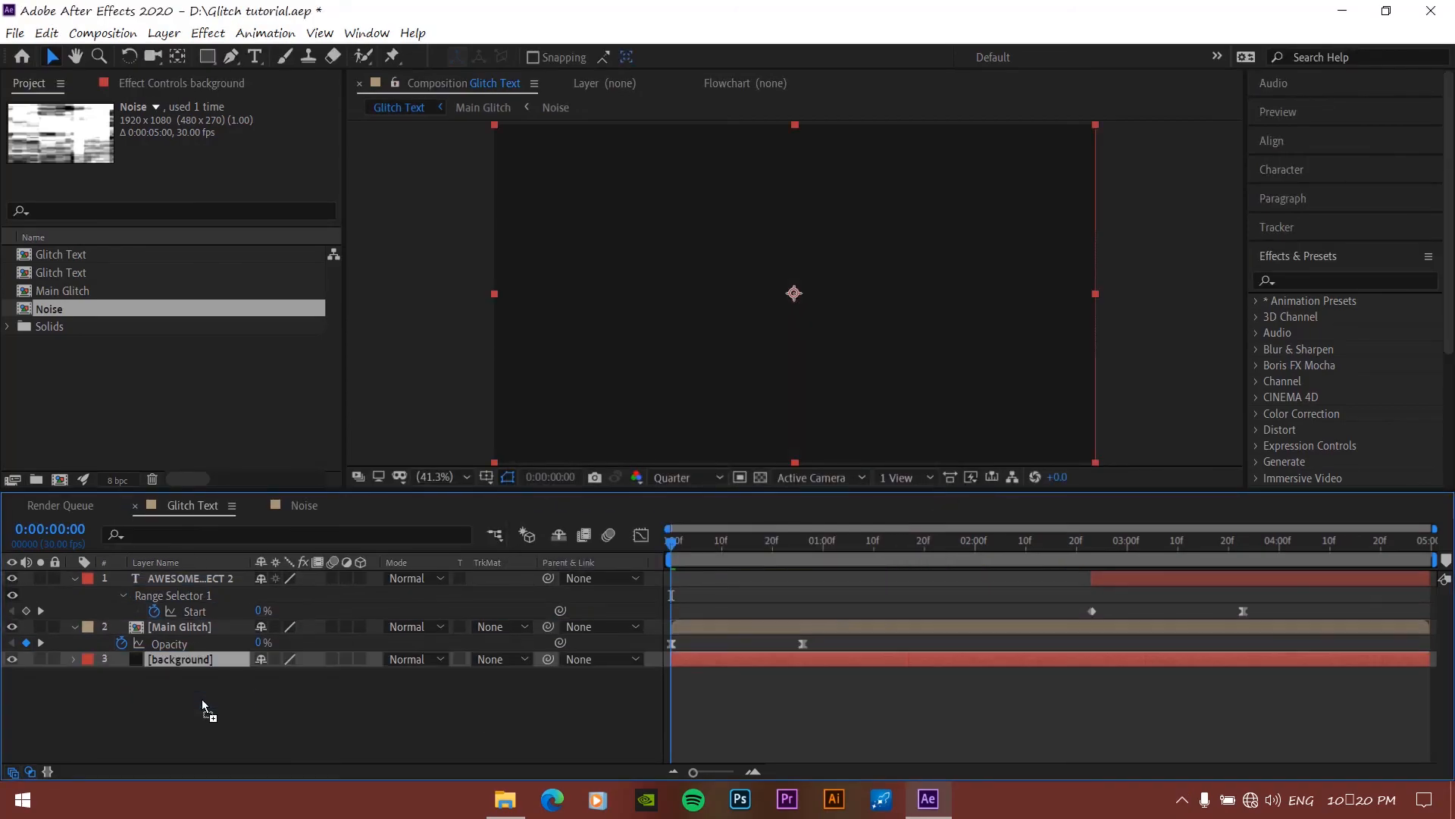
pyautogui.press('space')
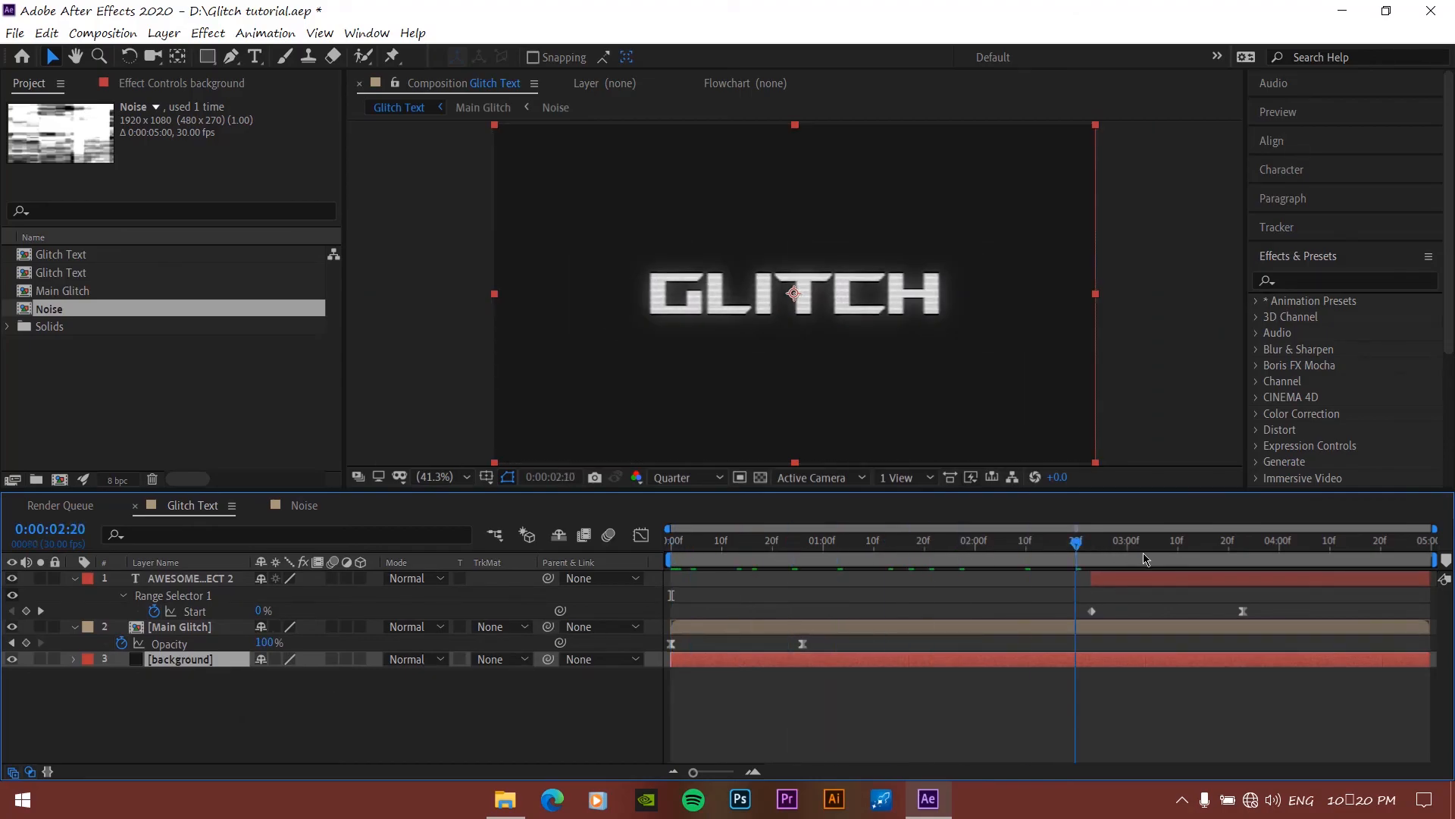
pyautogui.press('space')
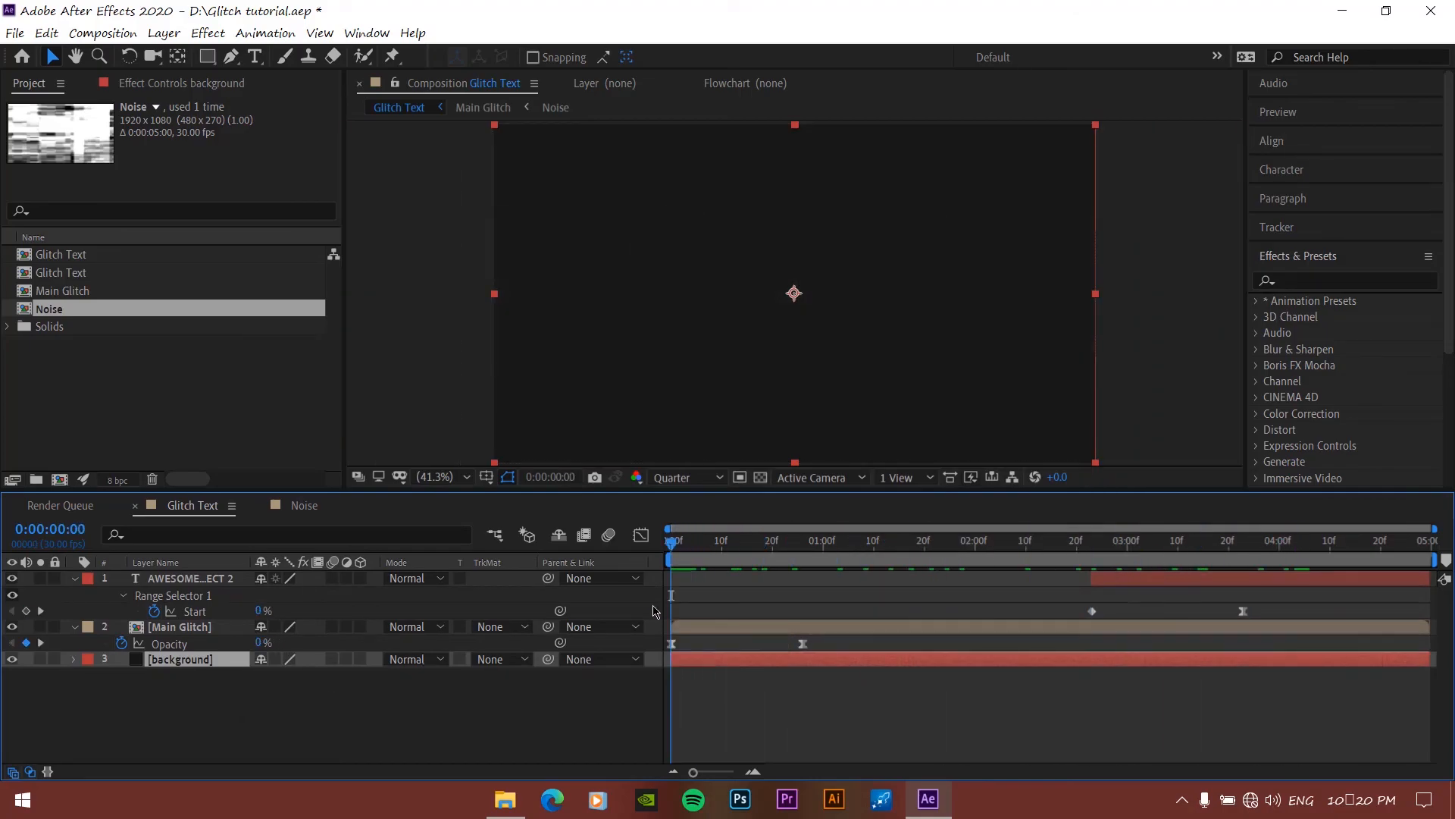